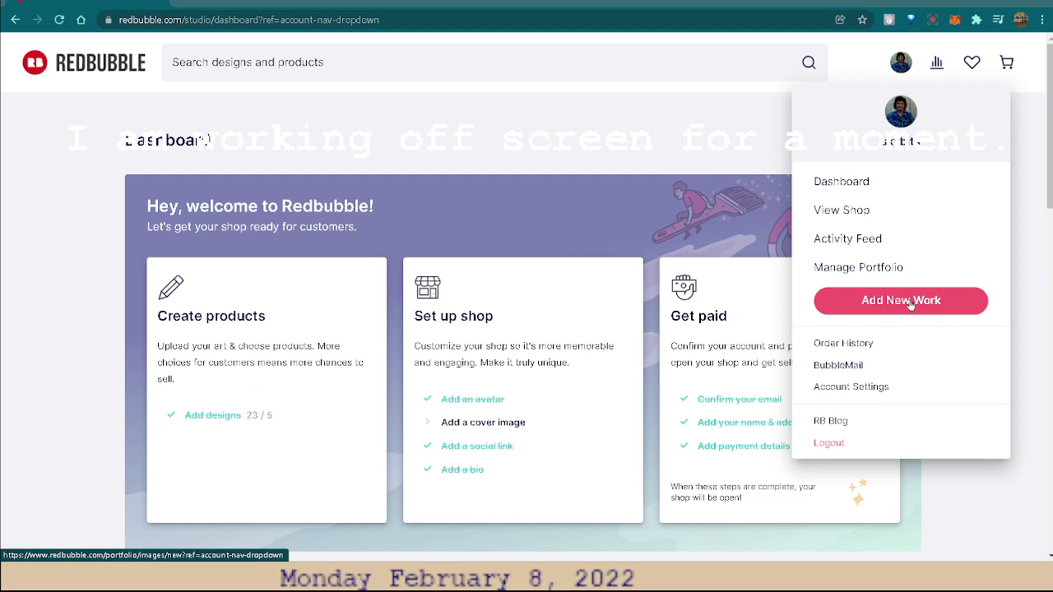
Start a new artwork upload from Add New Work and pick the bunny image file
click(910, 303)
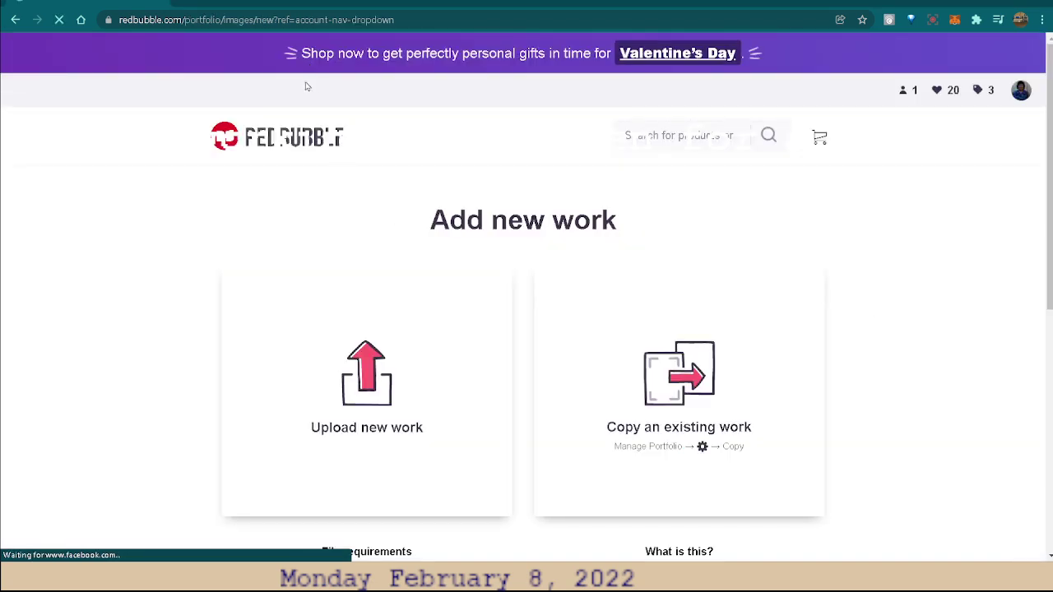
click(349, 373)
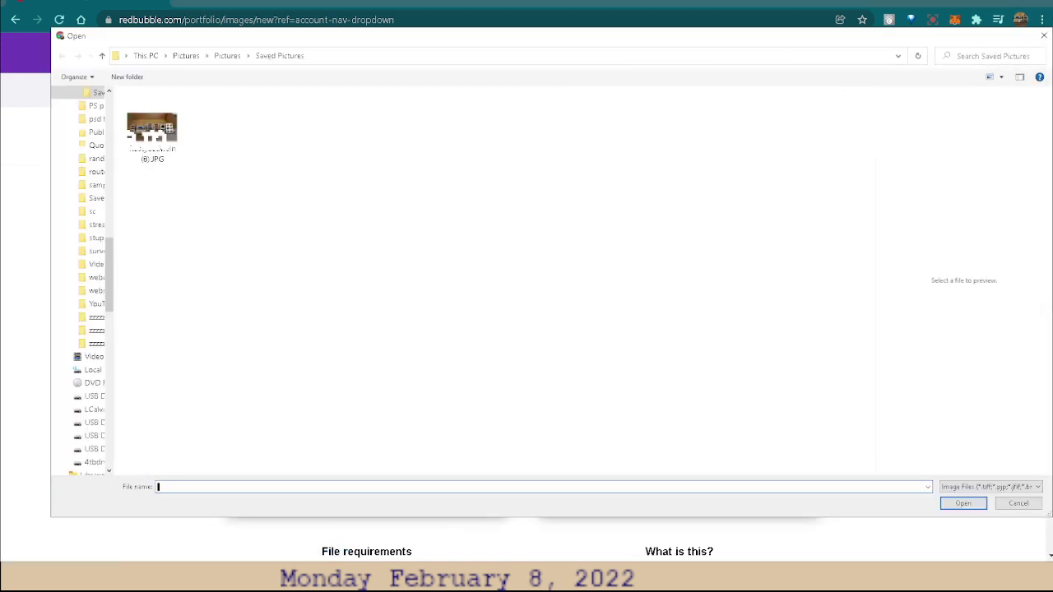
key(Escape)
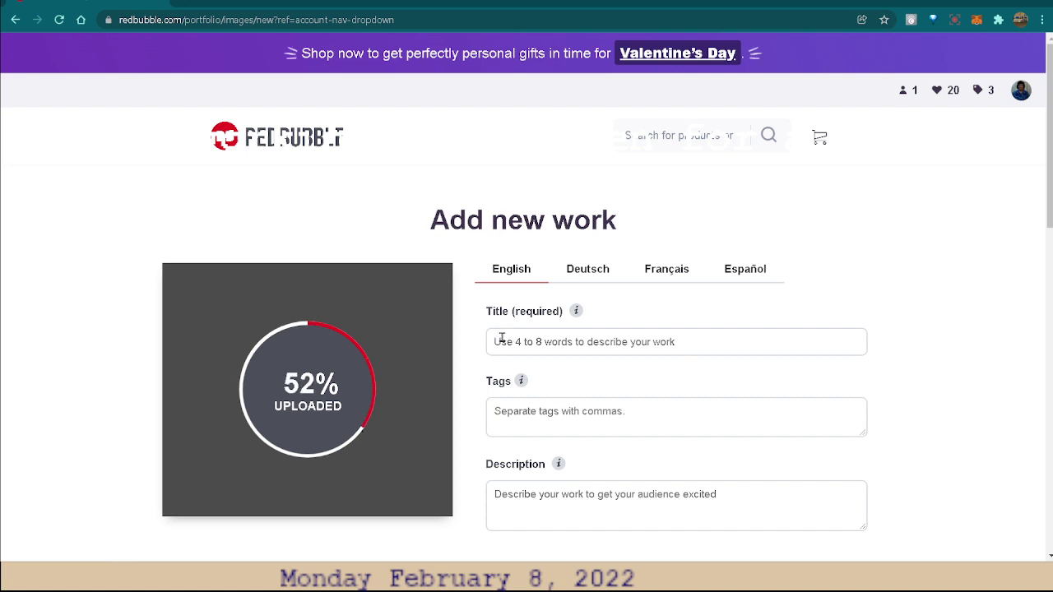
Once the bunny-in-a-cup upload finishes, place the cursor in the Title field
click(545, 329)
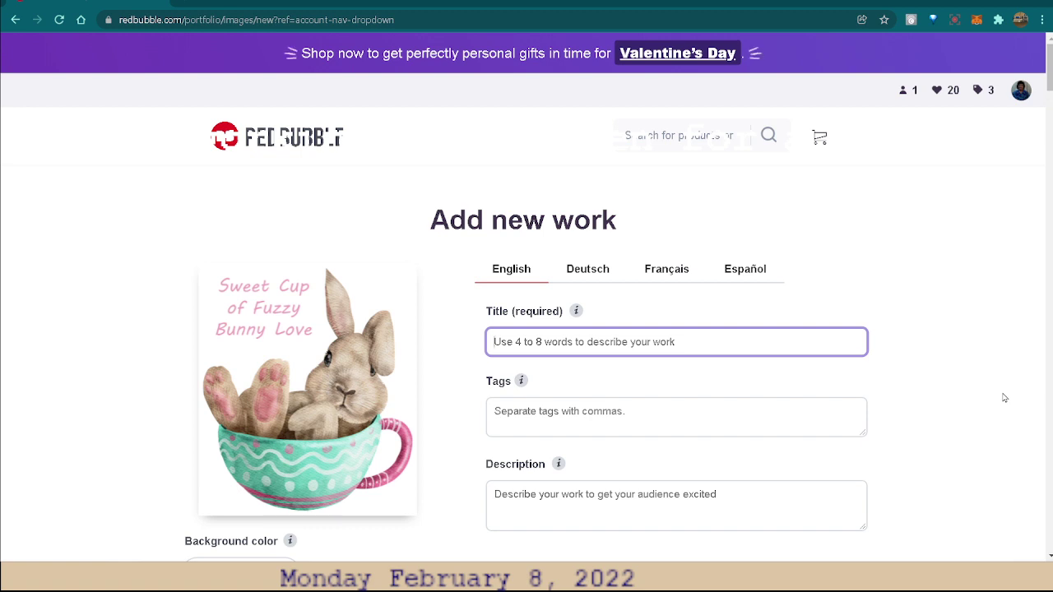
Title the artwork 'Cute Fuzzy Easter Bunny in a Big Cup'
text(Ea)
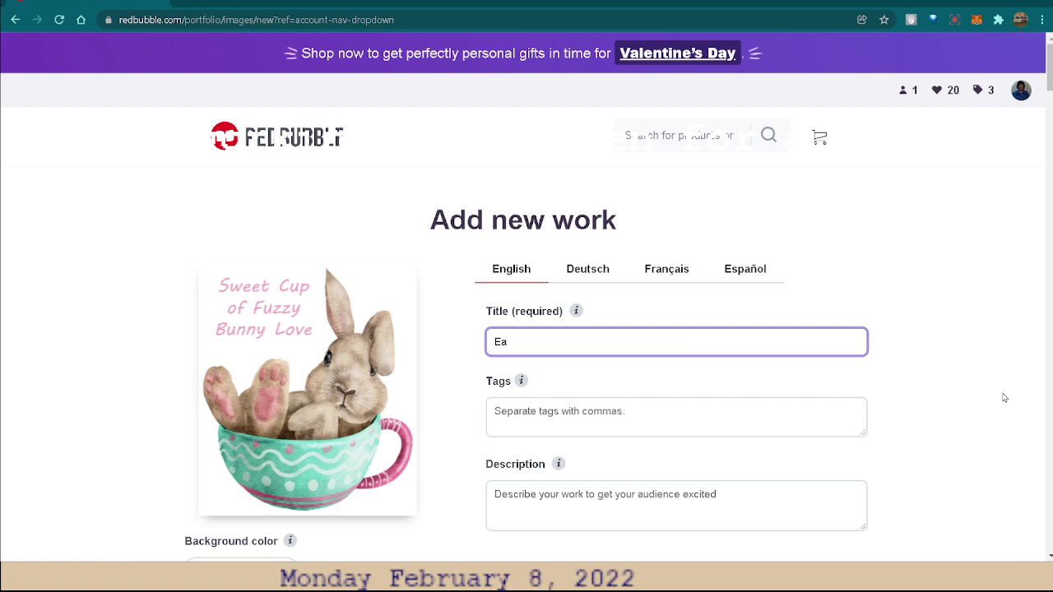
text(st)
text(er Bu)
text(nny in a)
text( B)
text(ig Cu)
text(p)
key(Home)
text(Cu)
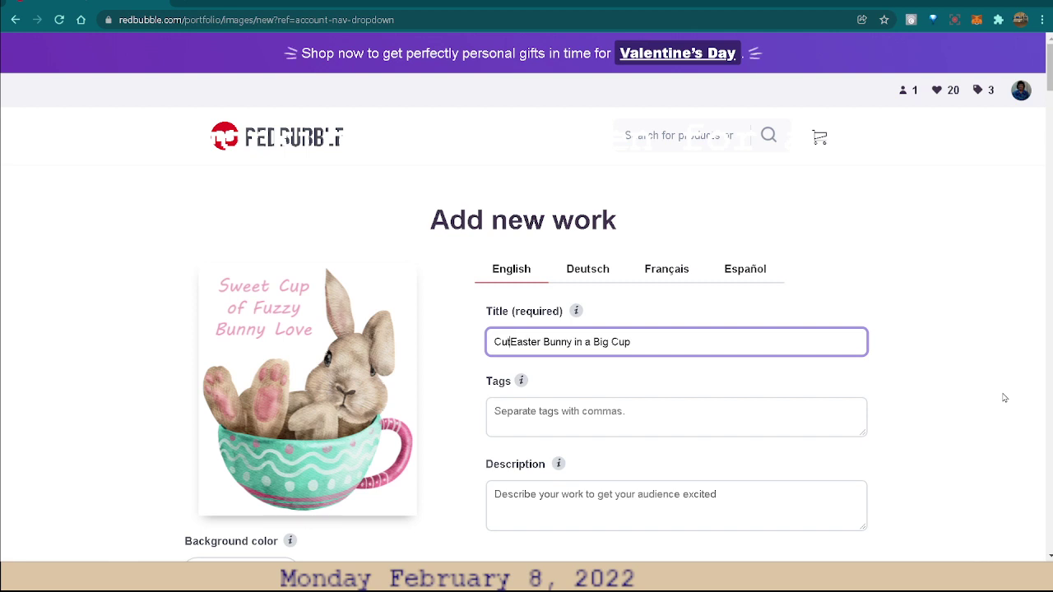
text(te Fuzz)
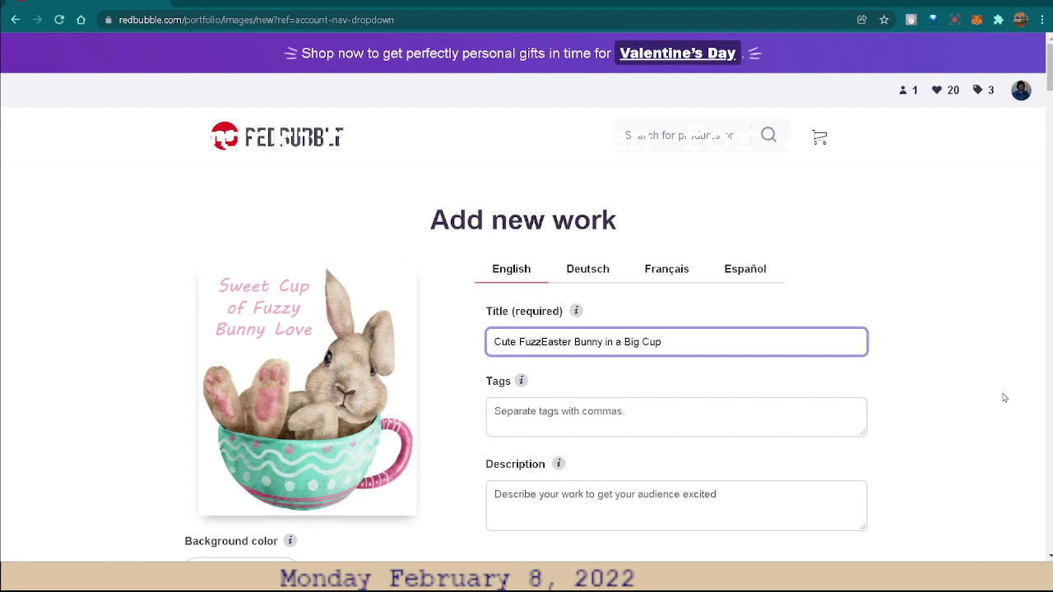
text(y)
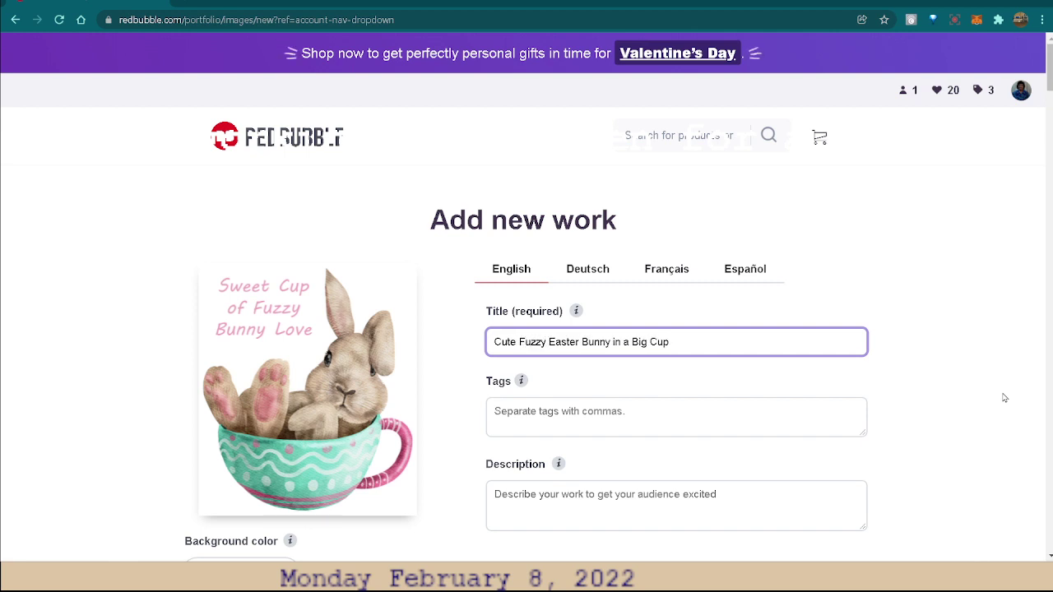
Add the tags Easter, Bunny and funny bunny image
click(523, 420)
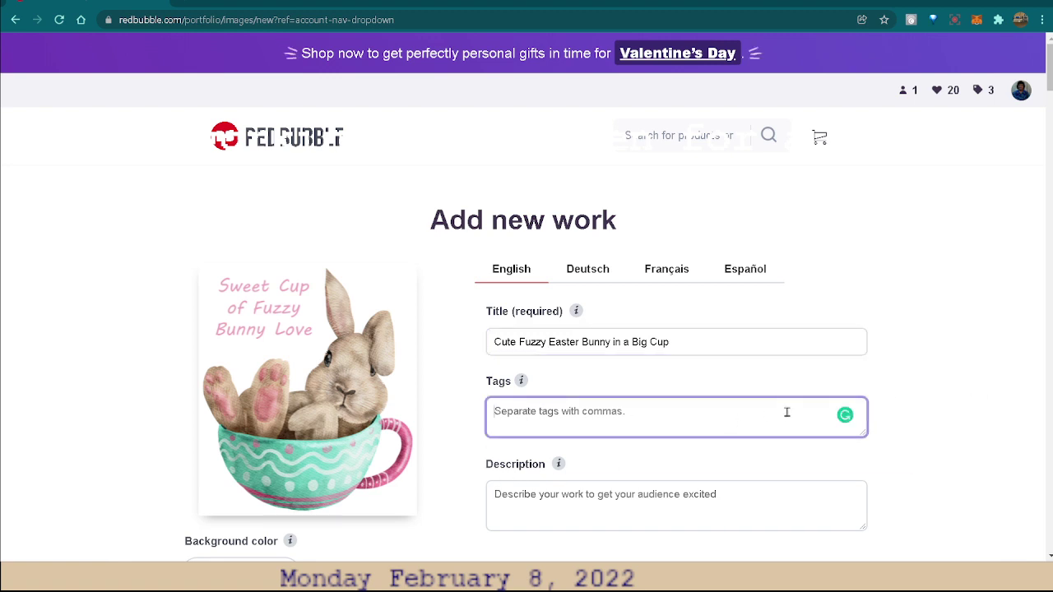
text(East)
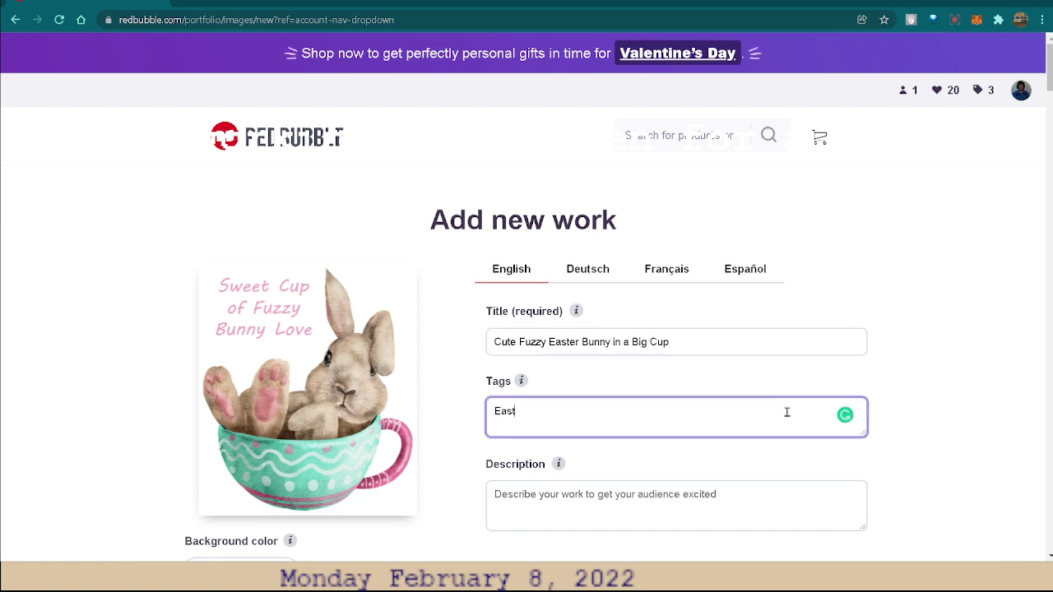
text(er)
text(, Bu)
text(nny)
text(,)
text(funny)
text( bunn)
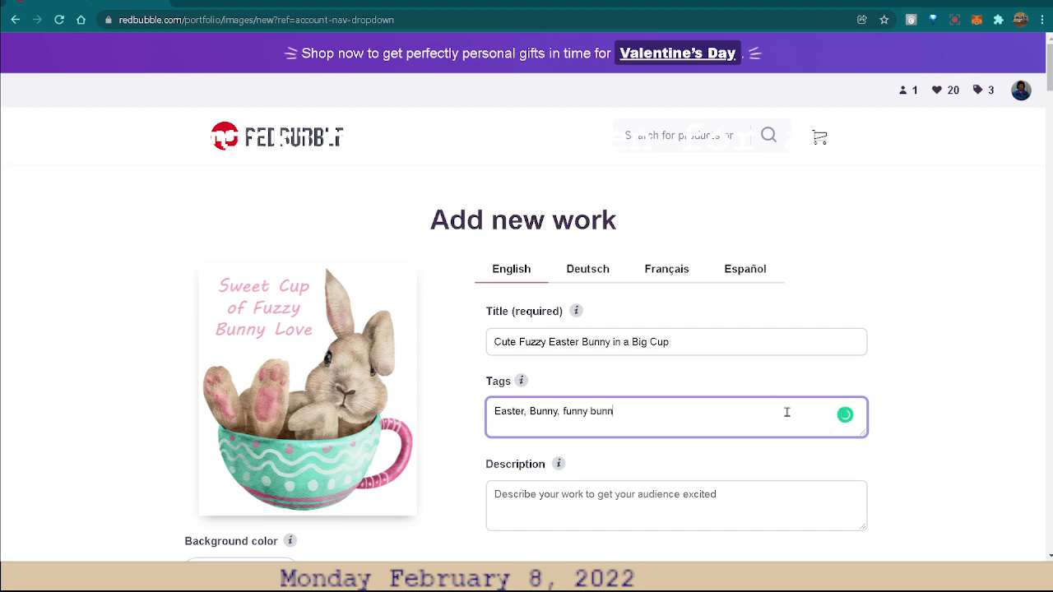
text(y ima)
text(ge)
click(545, 497)
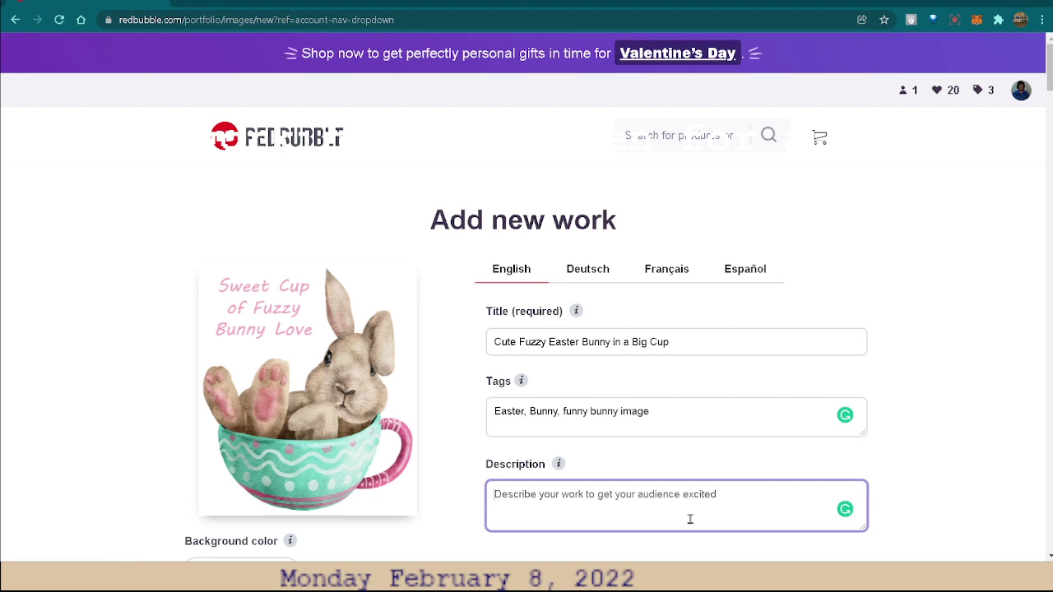
Describe the artwork as 'Fuzzy sweet cute Easter bunny hanging out in a big cup.'
text(Fuzzy s)
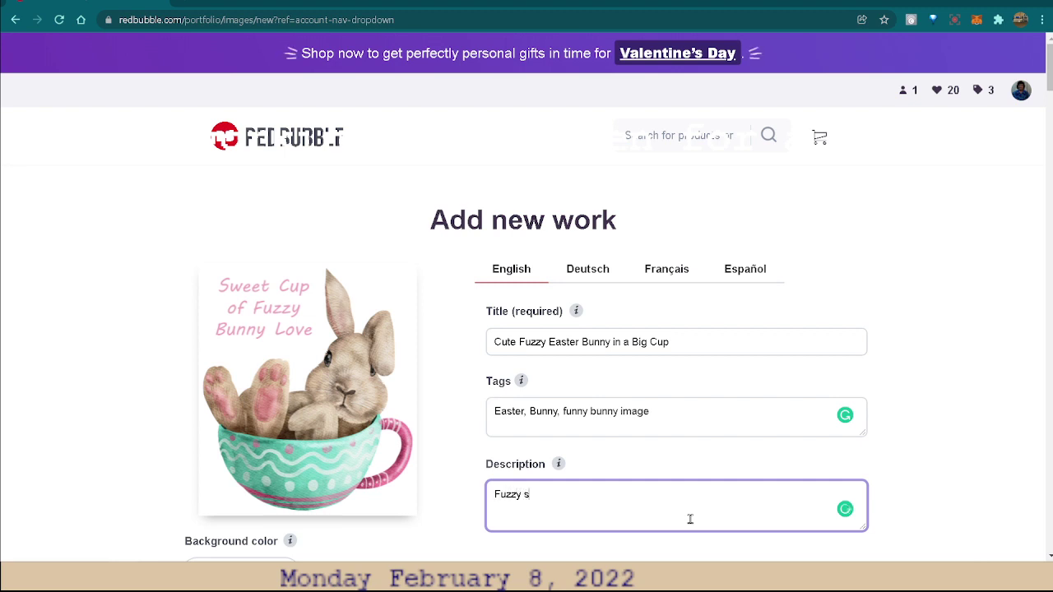
text(weet cute bunny hand)
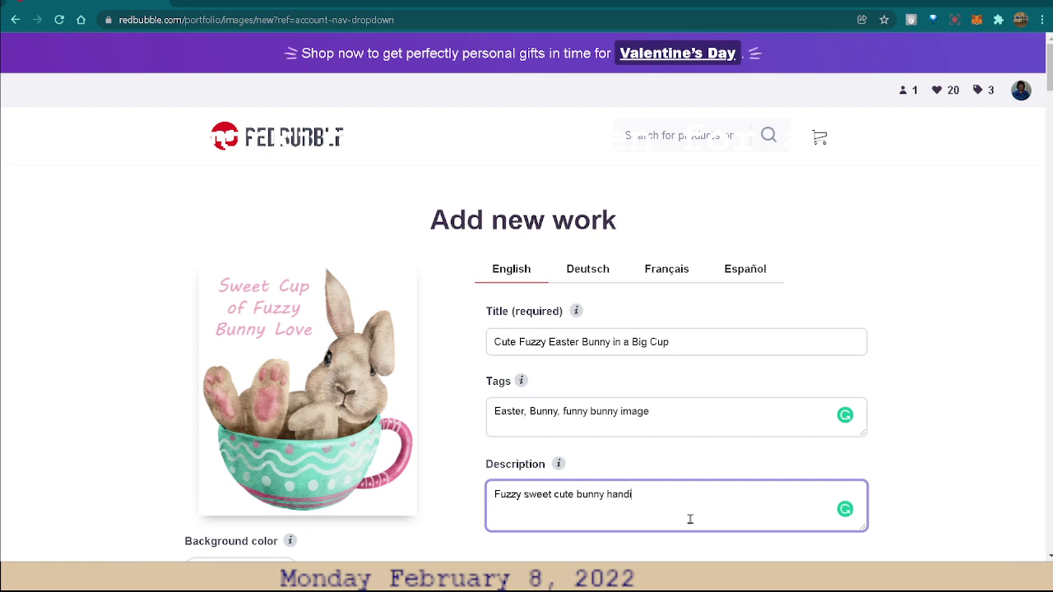
text(ing out in a big cup.)
click(575, 494)
text(E)
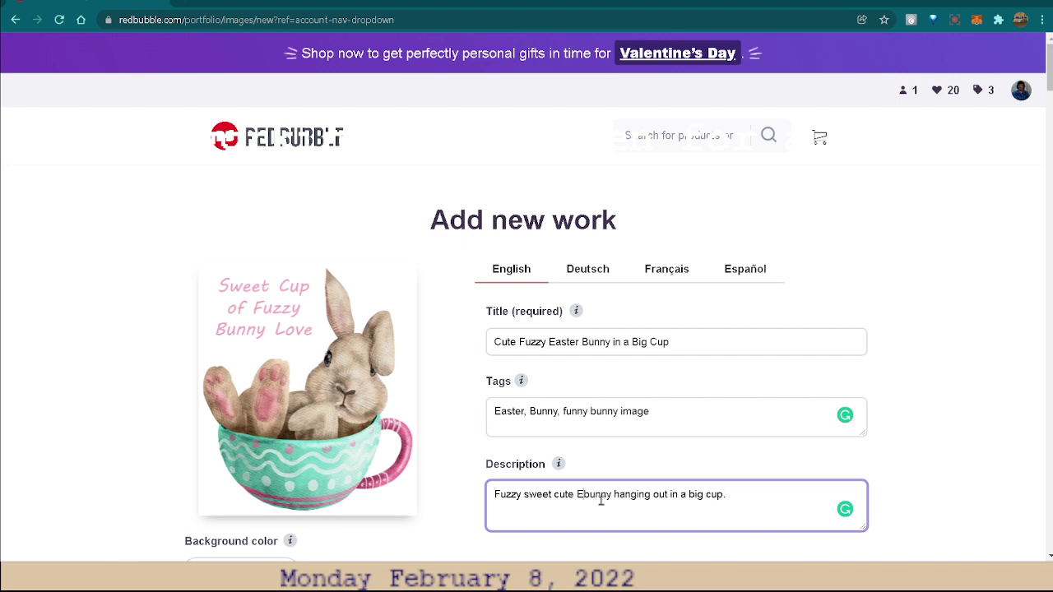
text(ast)
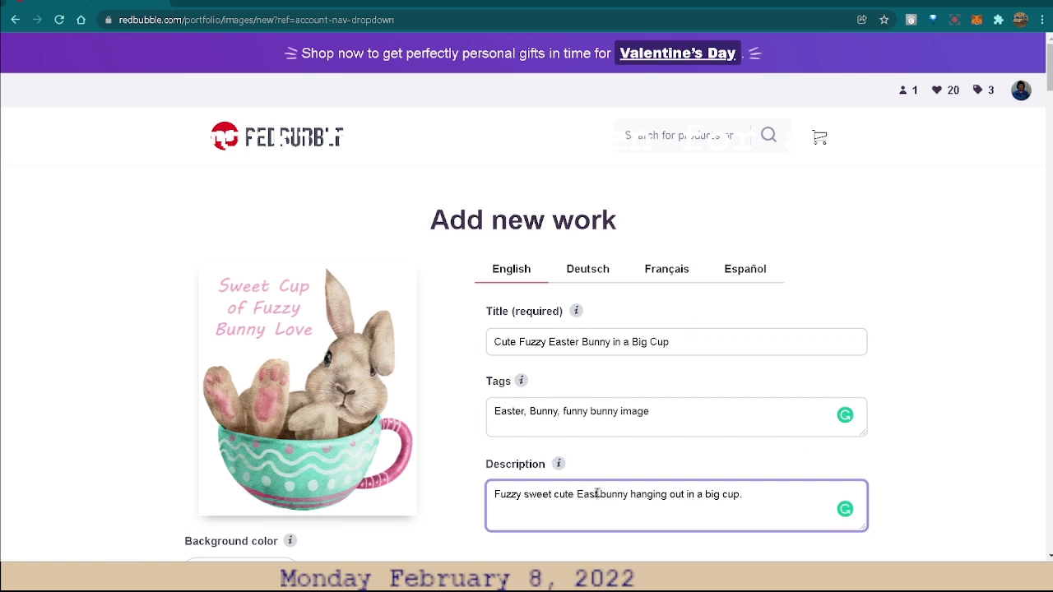
text(er)
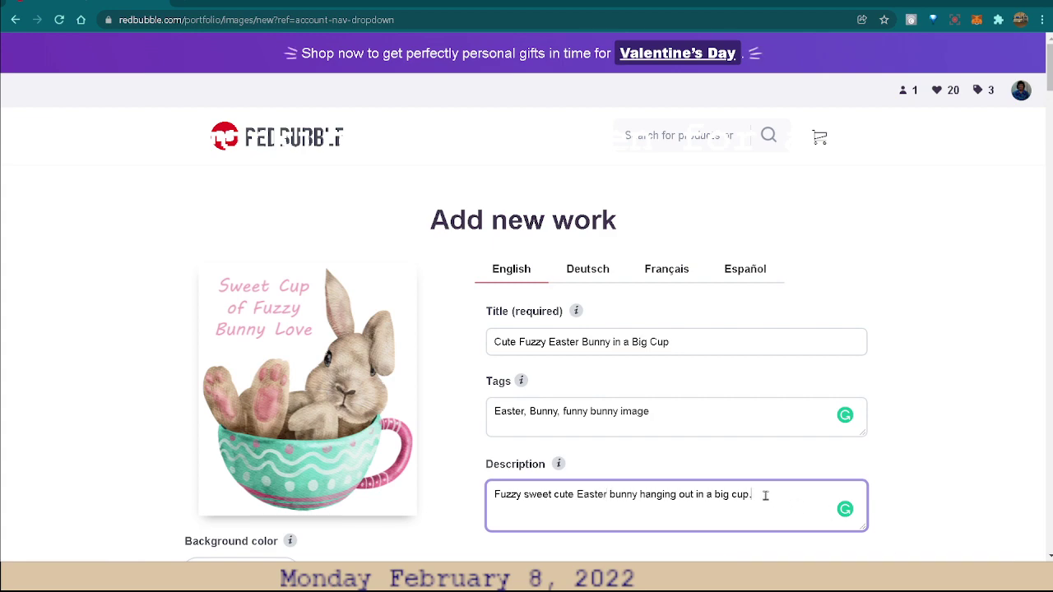
Finish the description and bring up the Standard Print Clothing design settings
scroll(894, 516, down, 5)
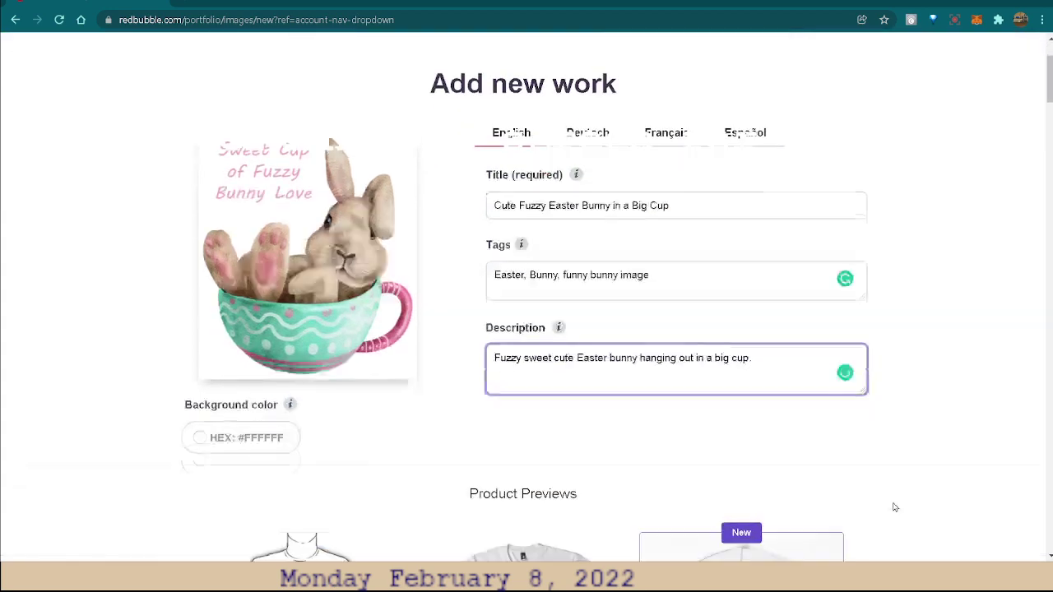
scroll(895, 507, down, 1)
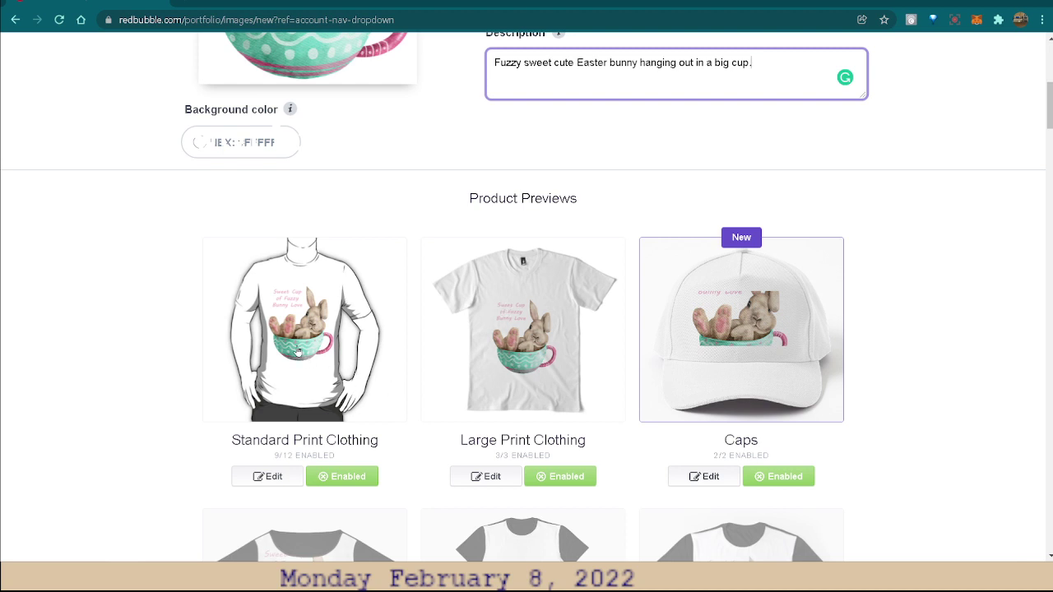
click(316, 387)
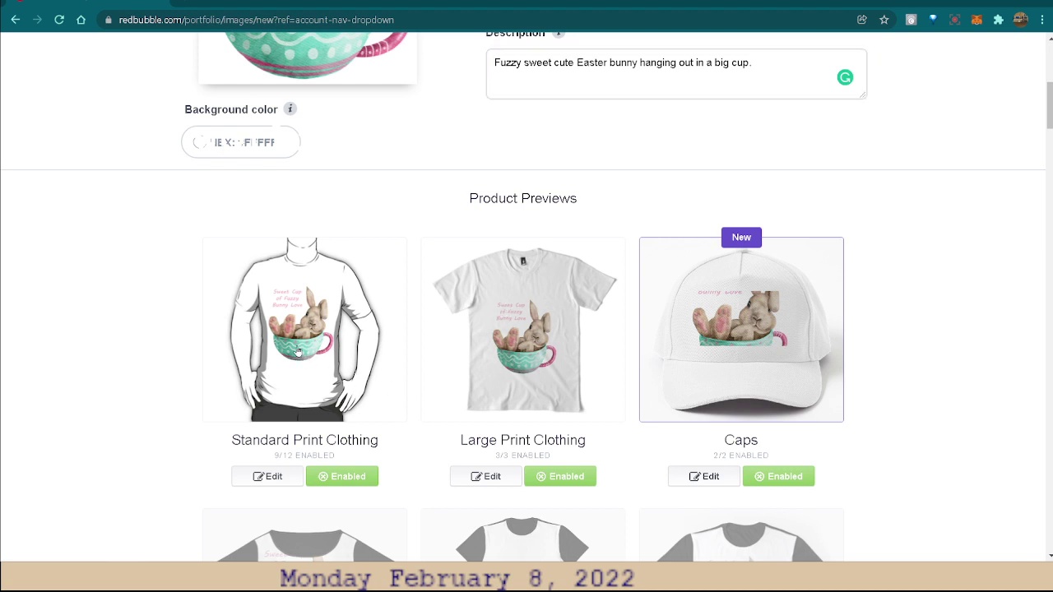
click(270, 477)
scroll(979, 509, down, 4)
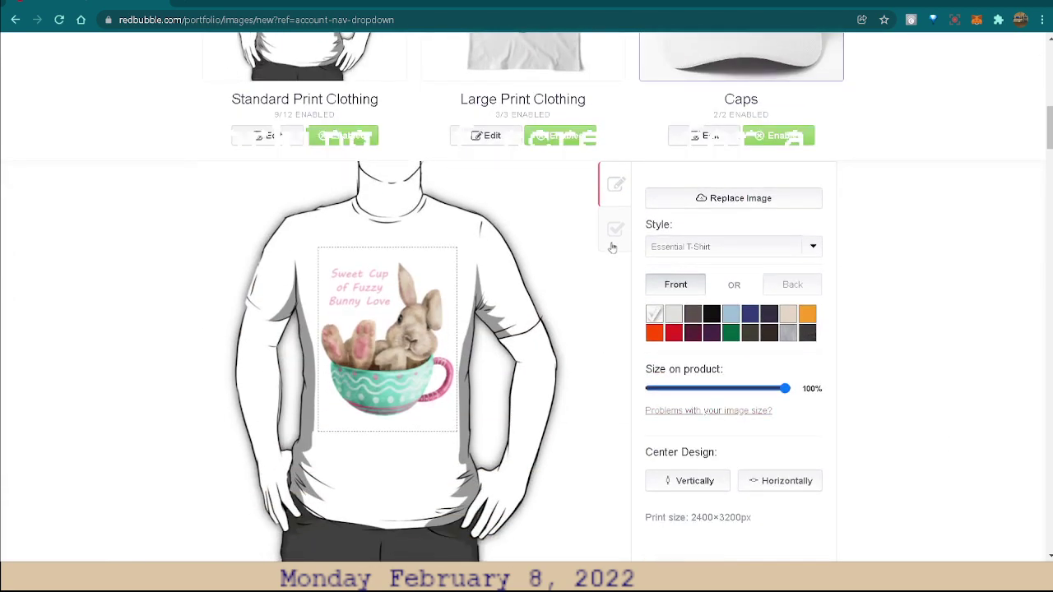
Enable Kids Clothes, Kids Pullover Hoodie and Toddler Pullover Hoodie, then apply the changes
click(610, 239)
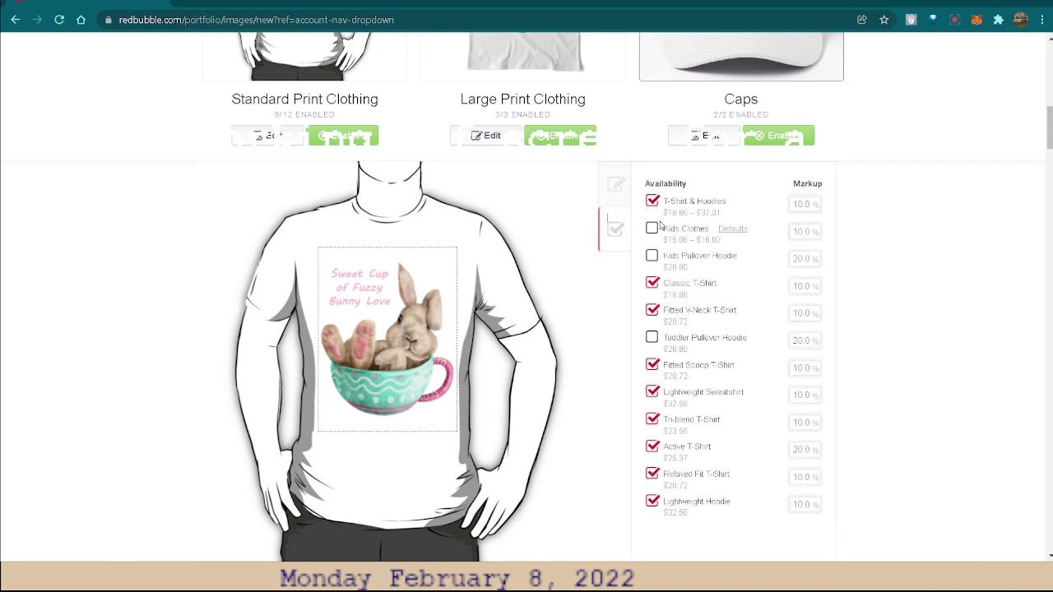
click(652, 229)
click(652, 256)
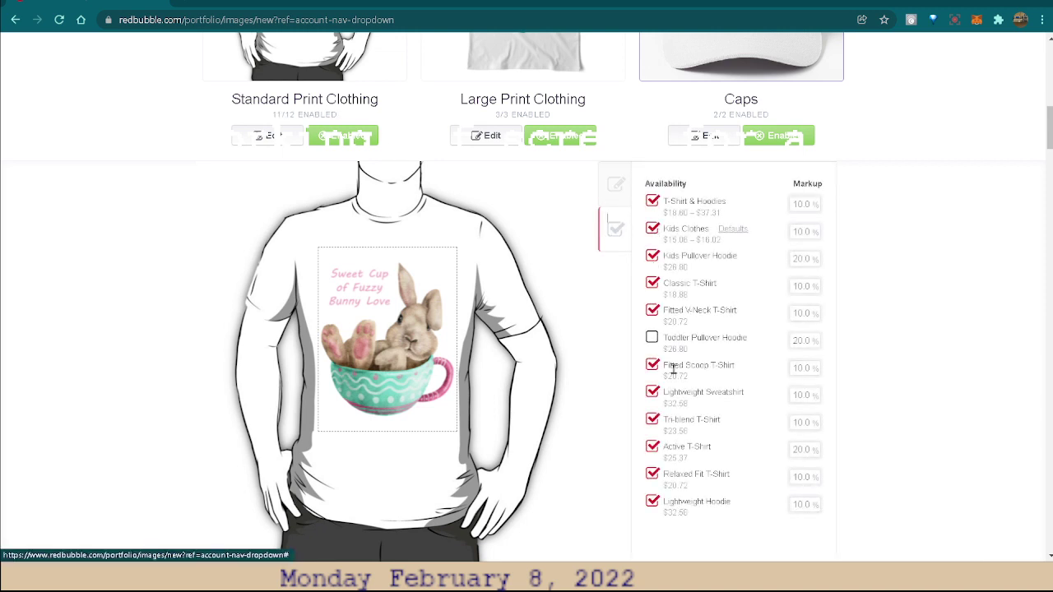
click(652, 338)
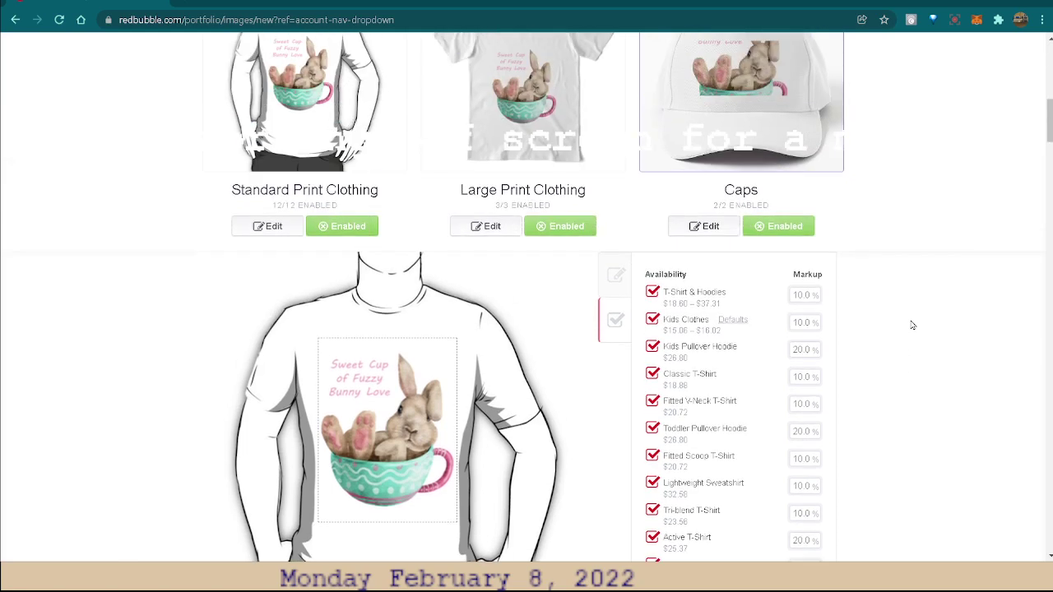
scroll(912, 325, down, 5)
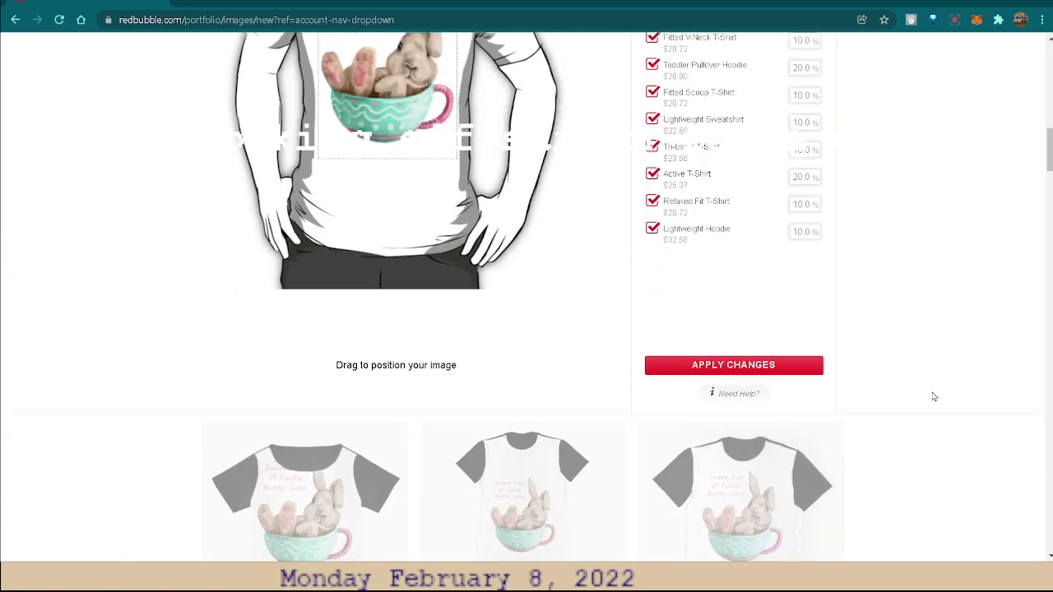
click(710, 370)
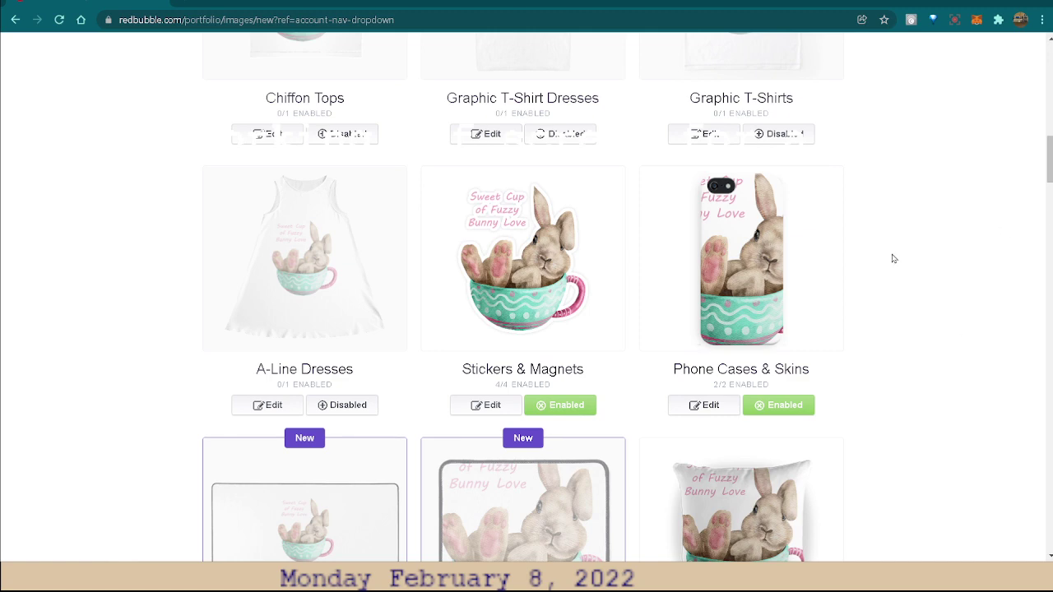
scroll(924, 230, up, 2)
scroll(924, 231, up, 1)
scroll(926, 226, up, 1)
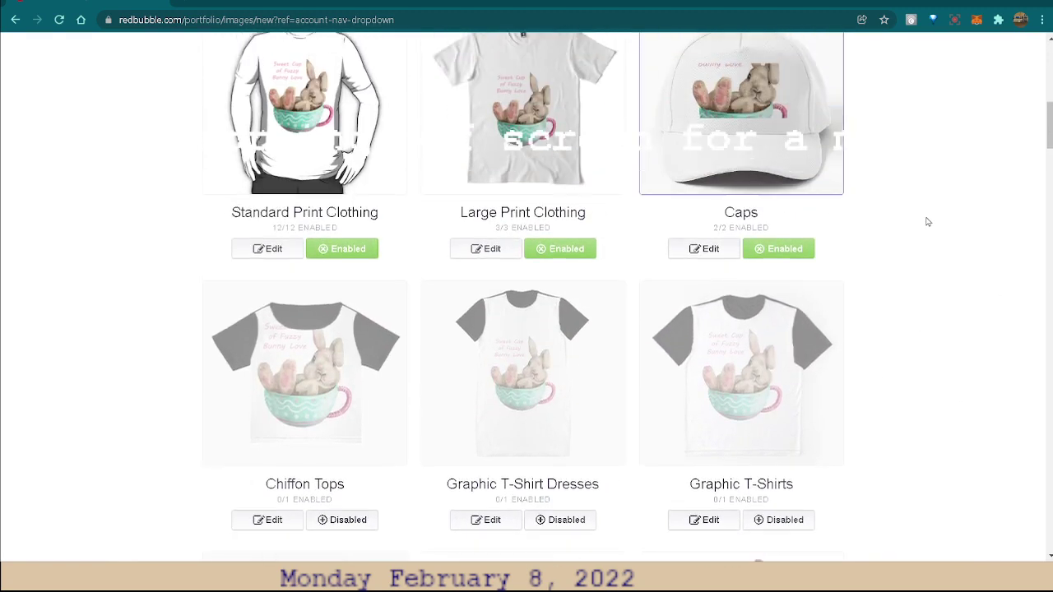
scroll(928, 222, up, 1)
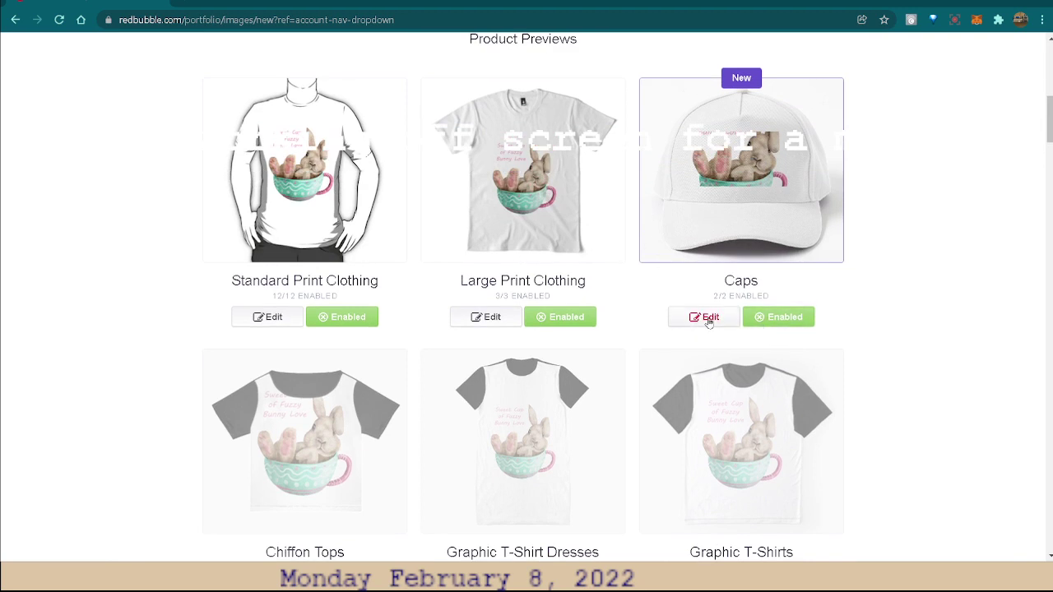
Shrink the bunny artwork on Caps to 33% so the text fits
click(709, 318)
scroll(910, 345, down, 1)
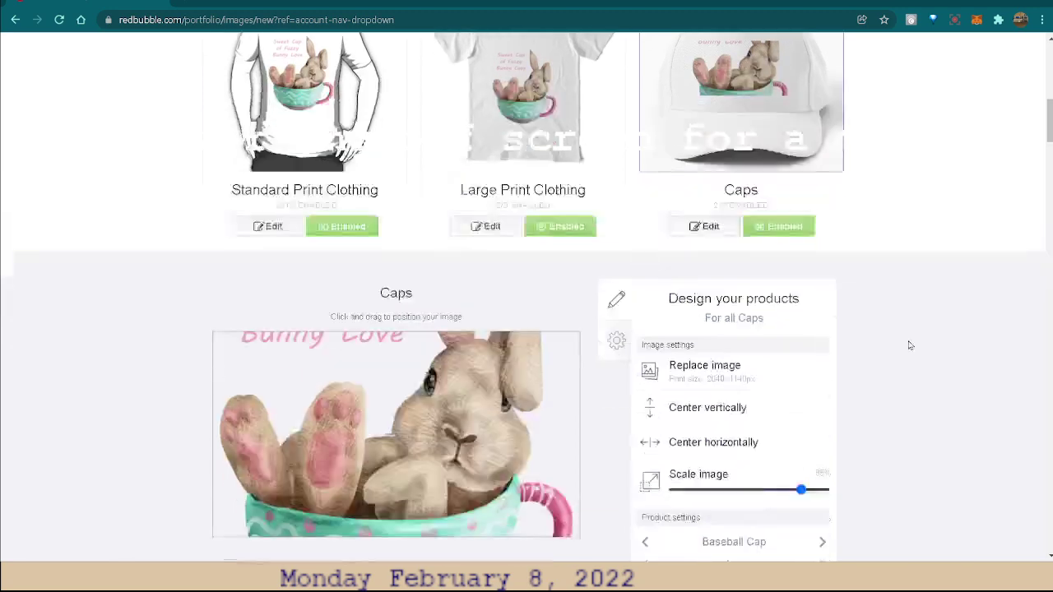
scroll(910, 346, down, 2)
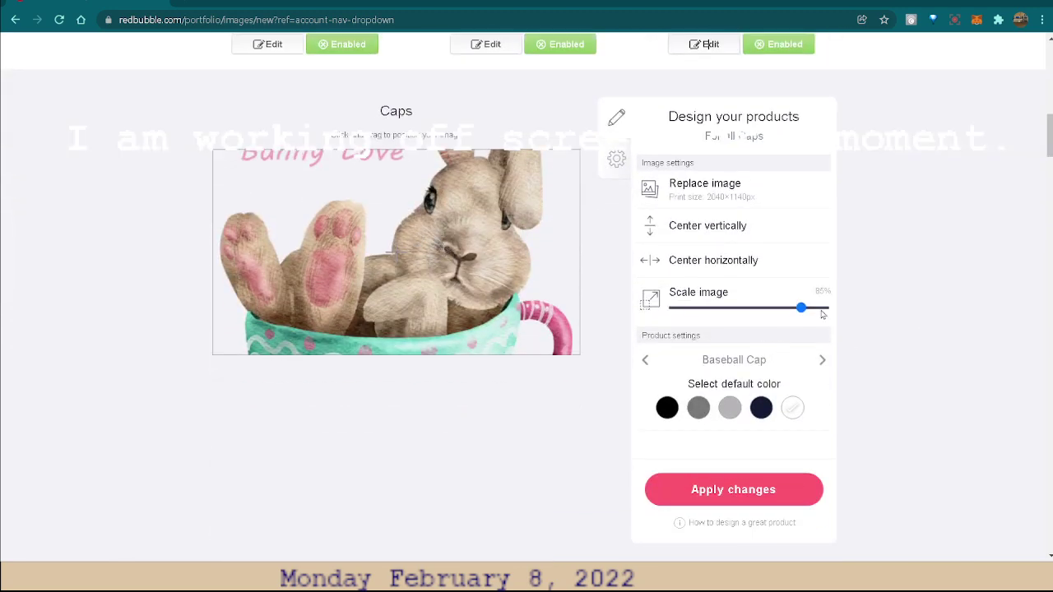
drag(803, 310, 726, 319)
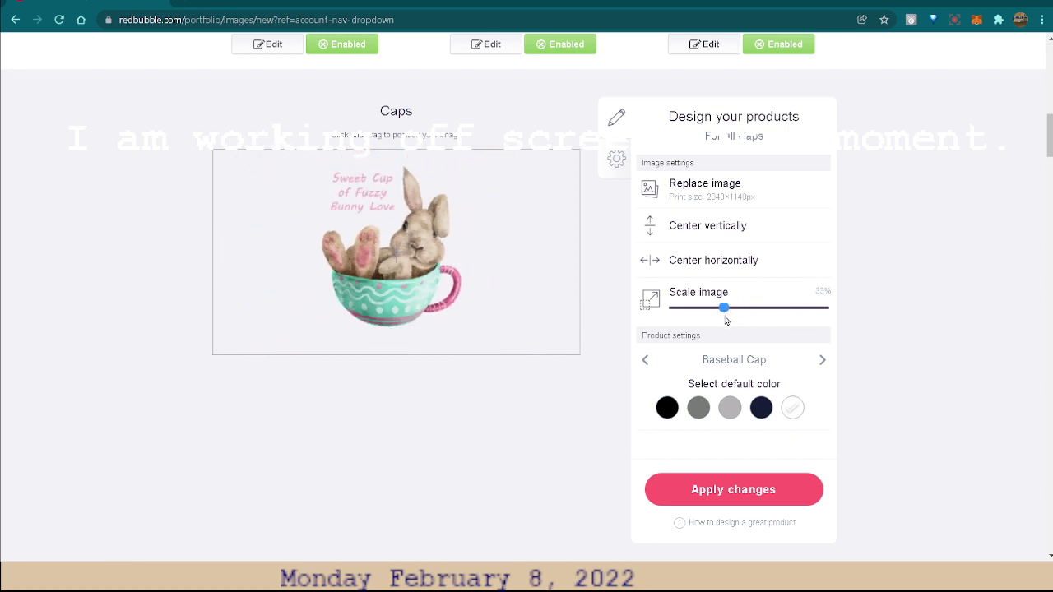
scroll(968, 298, up, 2)
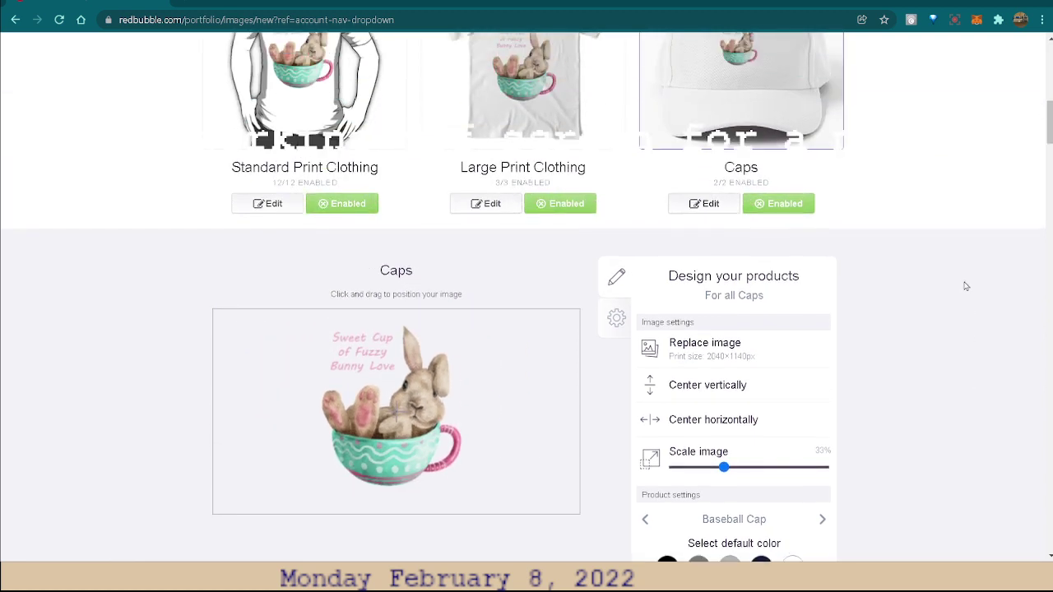
scroll(966, 285, up, 1)
scroll(966, 285, down, 1)
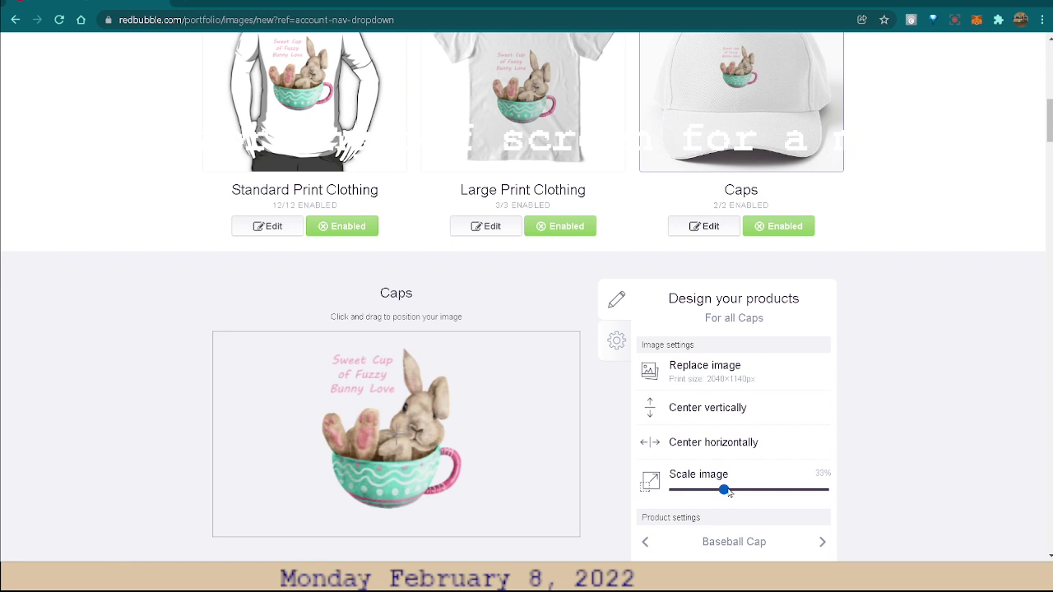
Enlarge the cap artwork to about 47%, apply, and switch Caps to Disabled
drag(724, 491, 745, 490)
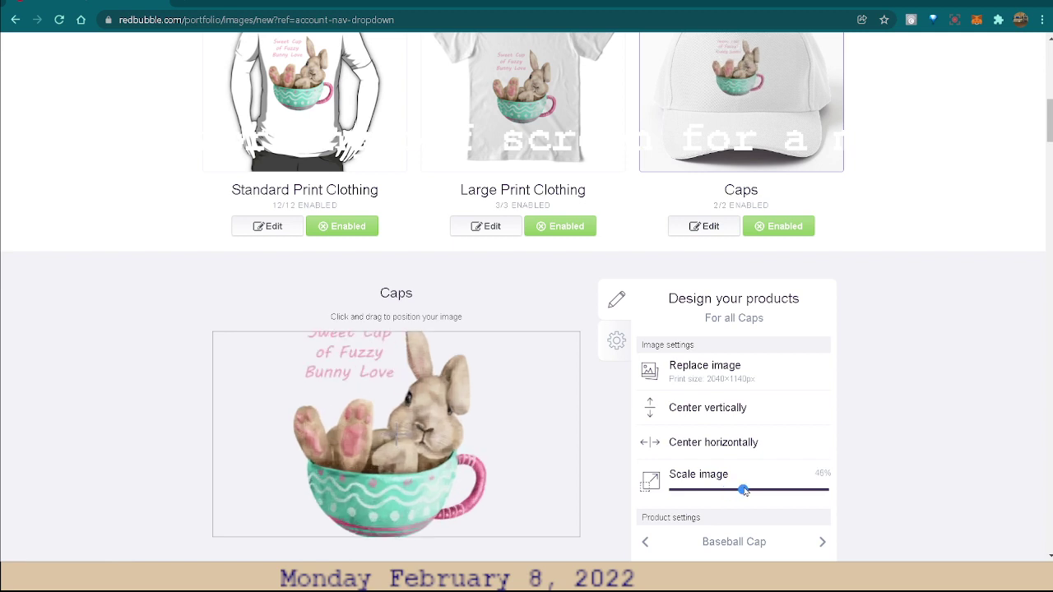
scroll(909, 378, up, 1)
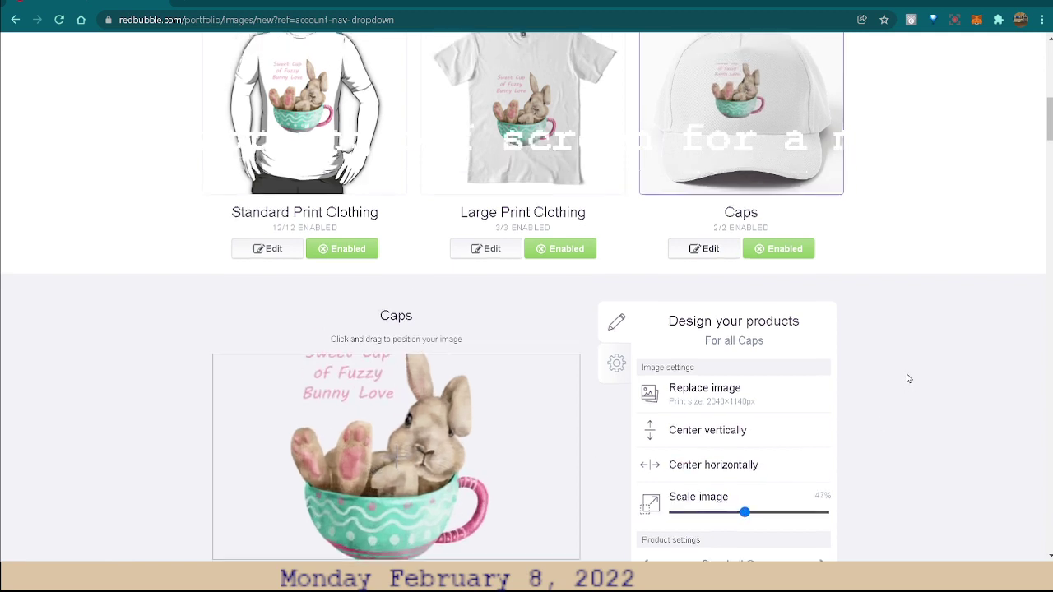
scroll(907, 377, down, 1)
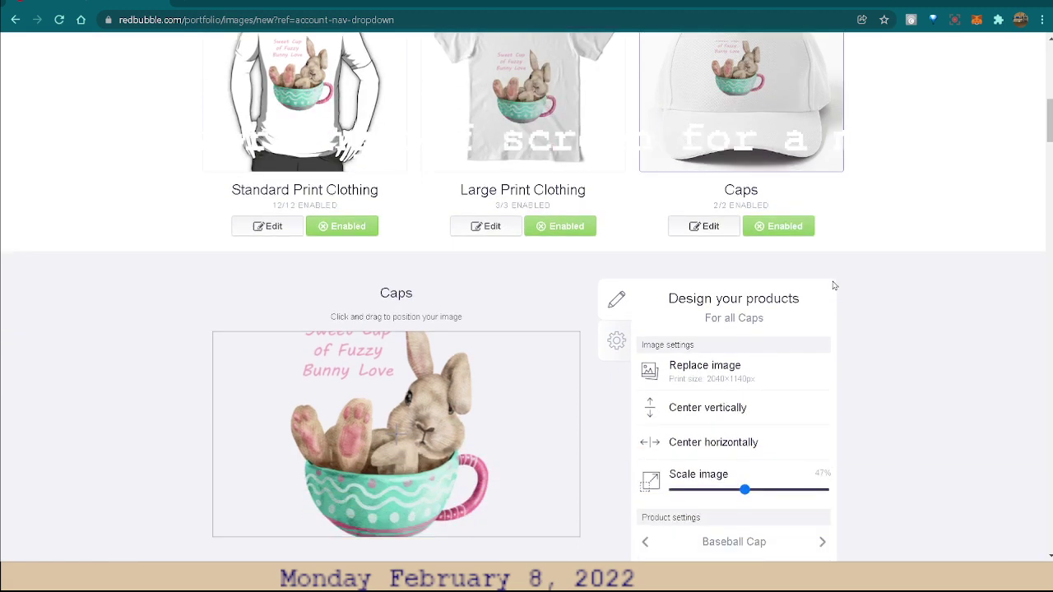
scroll(910, 423, down, 3)
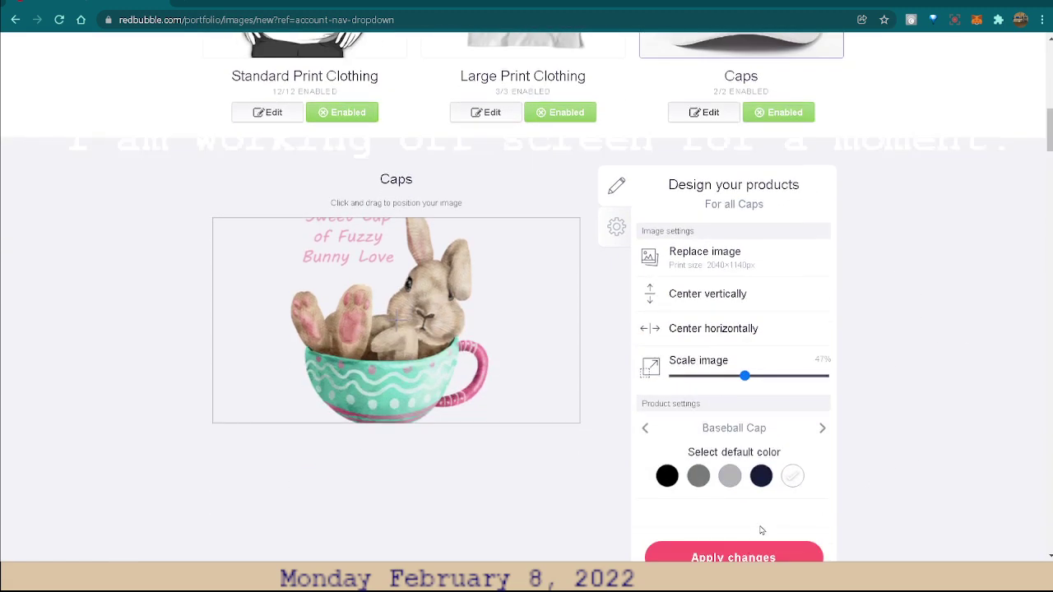
click(750, 558)
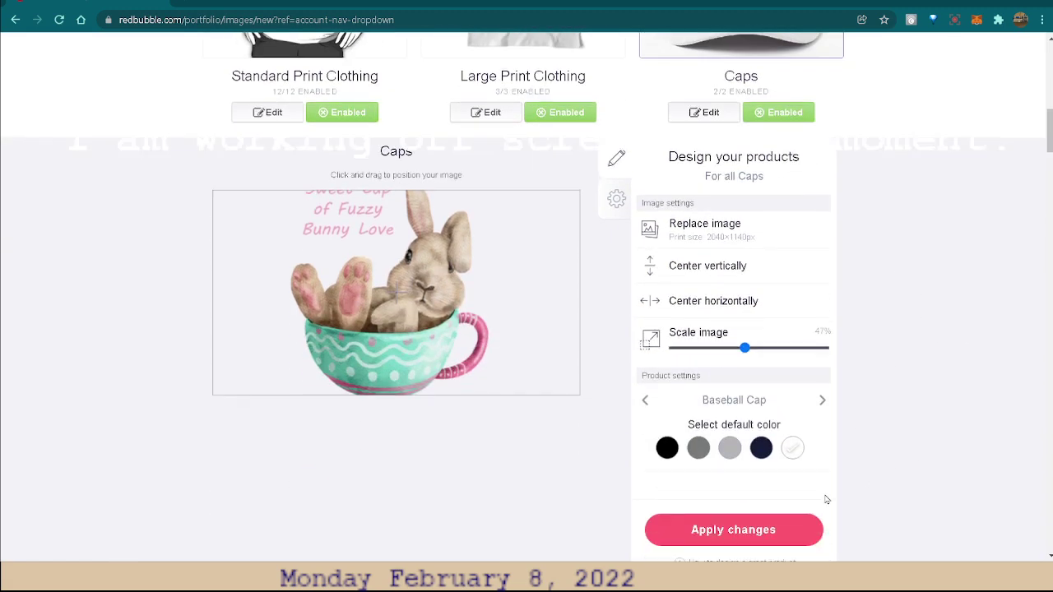
click(786, 114)
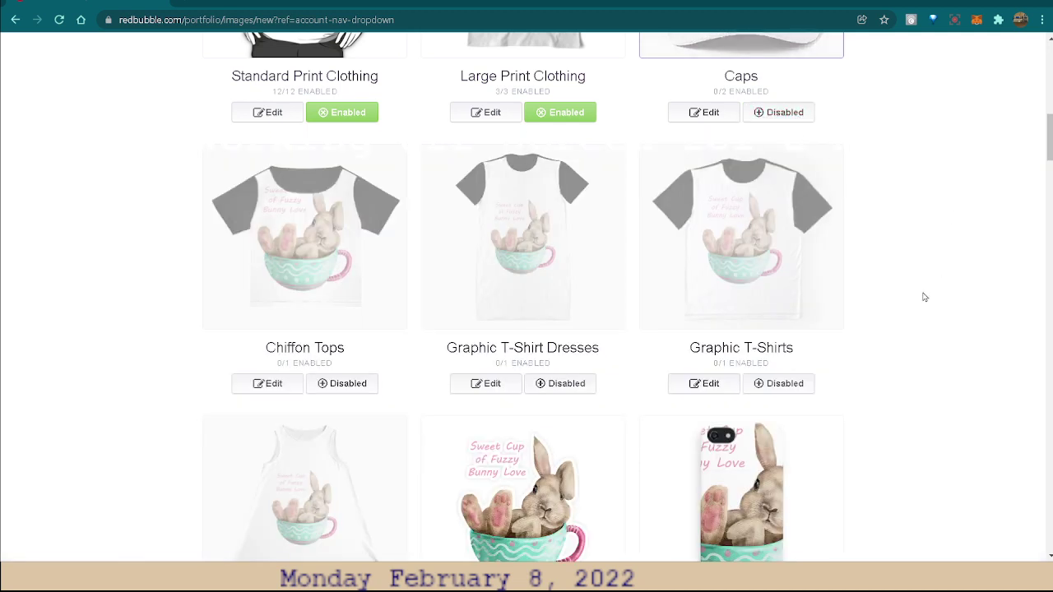
Open the Chiffon Tops design editor to preview the bunny artwork on the top
scroll(925, 299, down, 1)
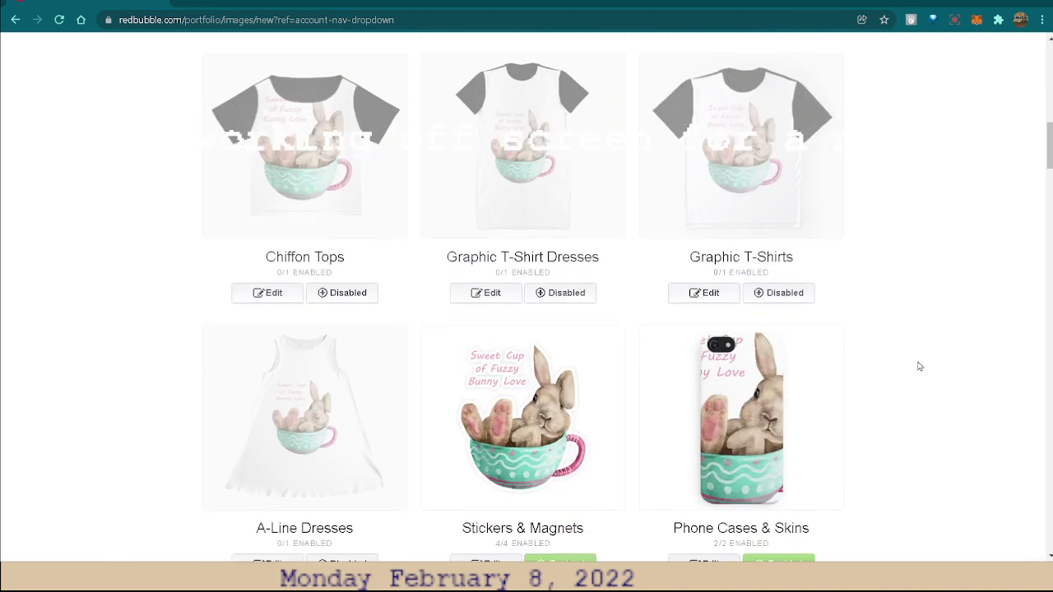
click(266, 293)
scroll(897, 376, down, 2)
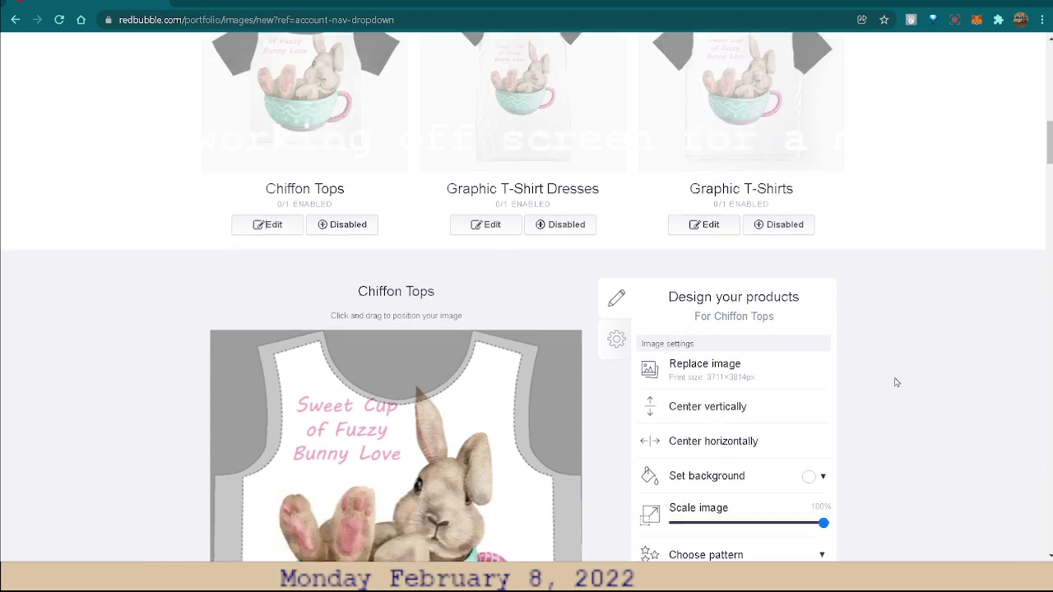
scroll(895, 374, down, 1)
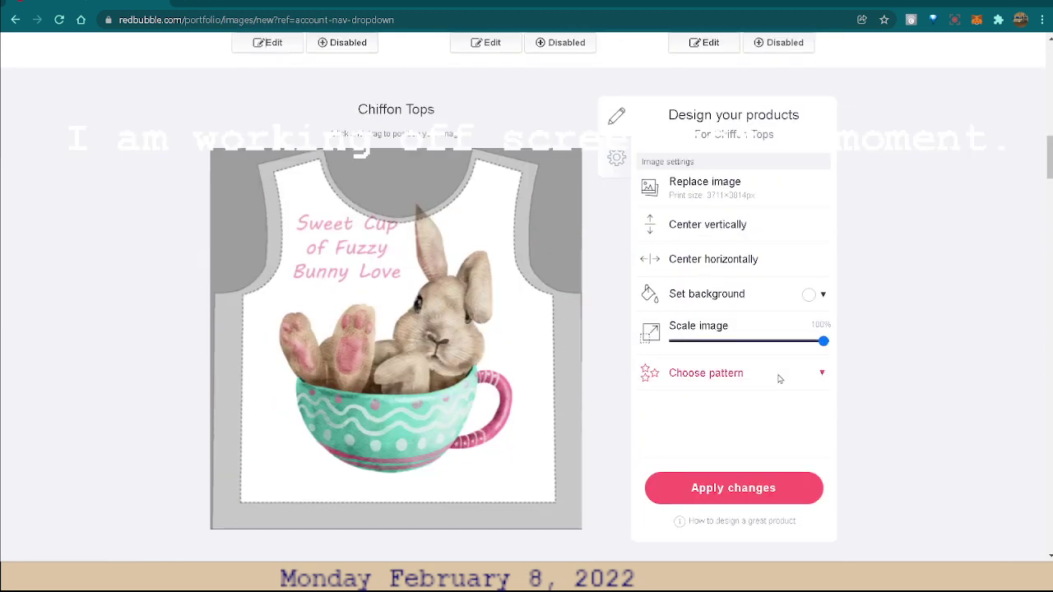
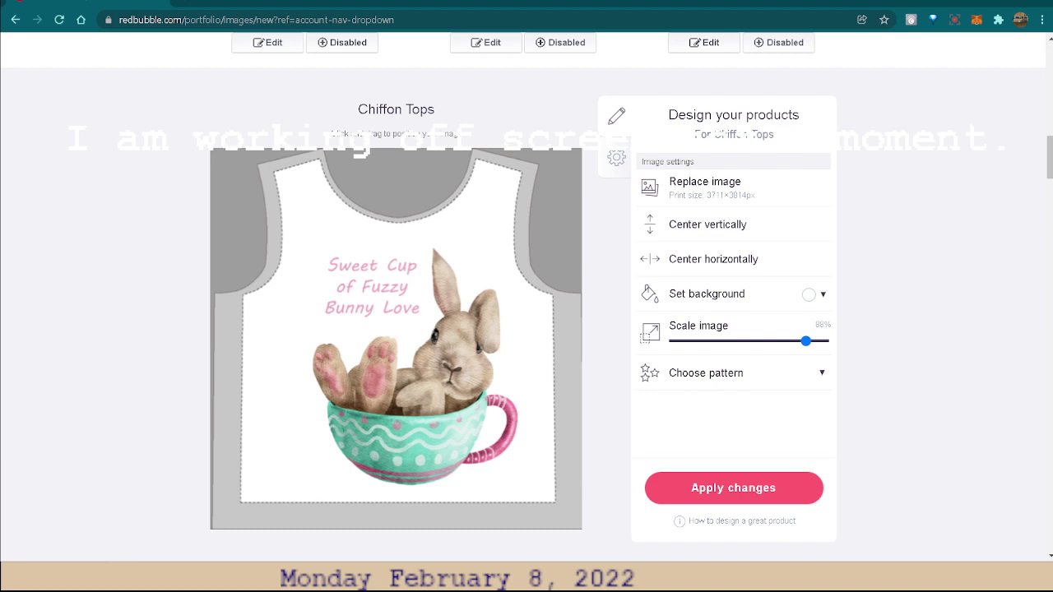
Save the Chiffon Tops design placement and return to the product list
click(729, 487)
scroll(927, 353, up, 1)
scroll(928, 356, up, 1)
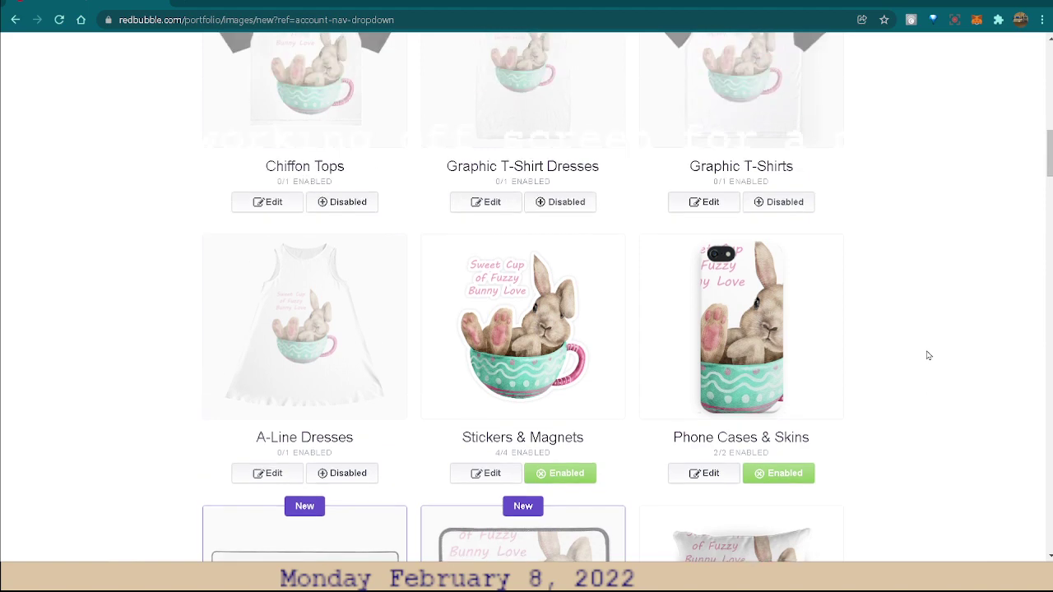
scroll(927, 349, up, 2)
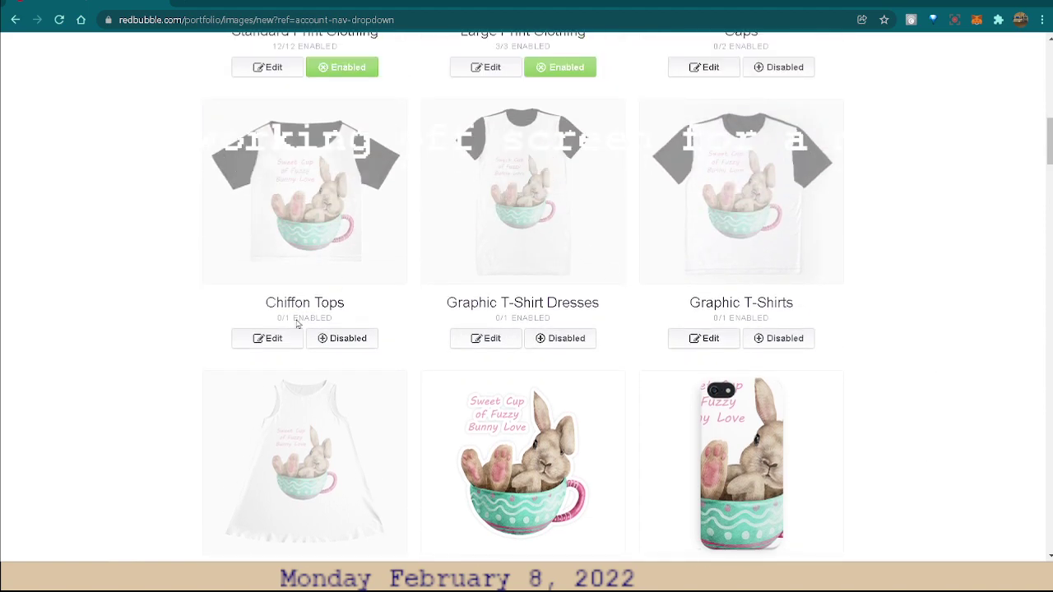
Enable Chiffon Tops and Graphic T-Shirt Dresses, then edit the dress design
click(338, 338)
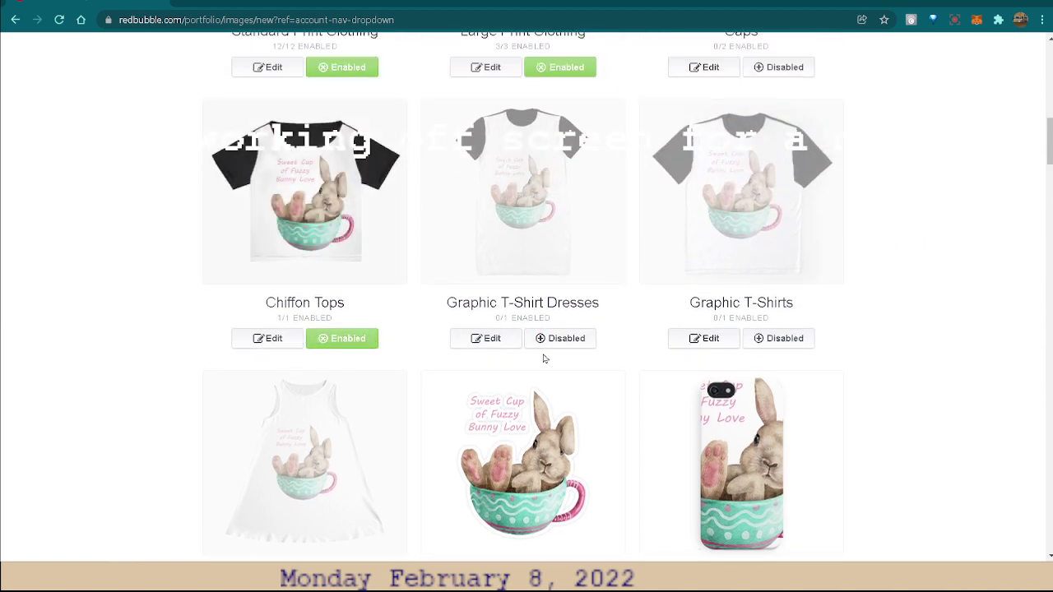
click(566, 339)
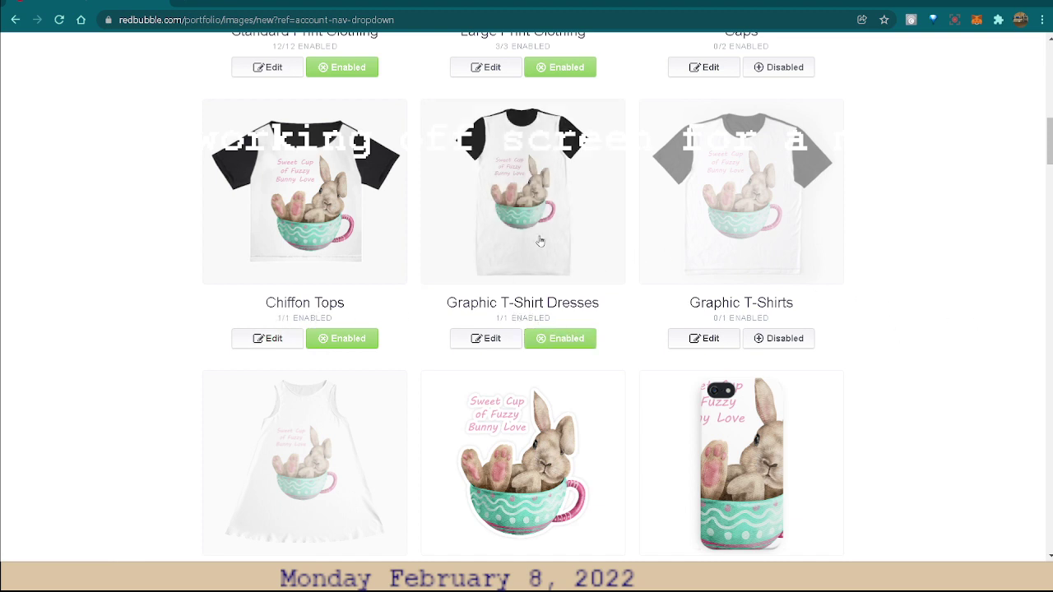
click(479, 340)
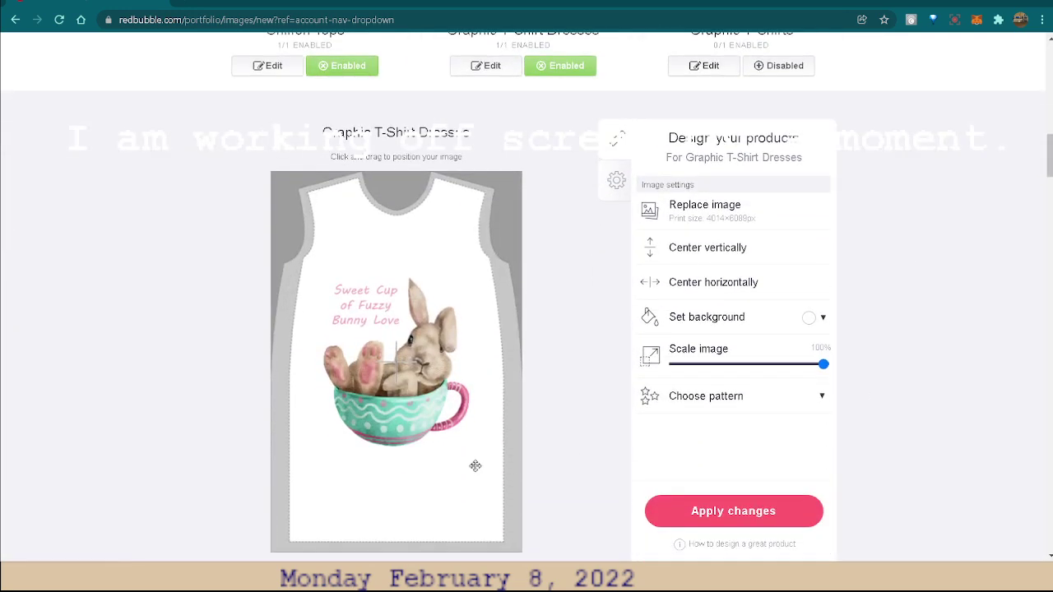
Nudge the bunny slightly right on the dress, save it, and enable Graphic T-Shirts
drag(391, 388, 399, 390)
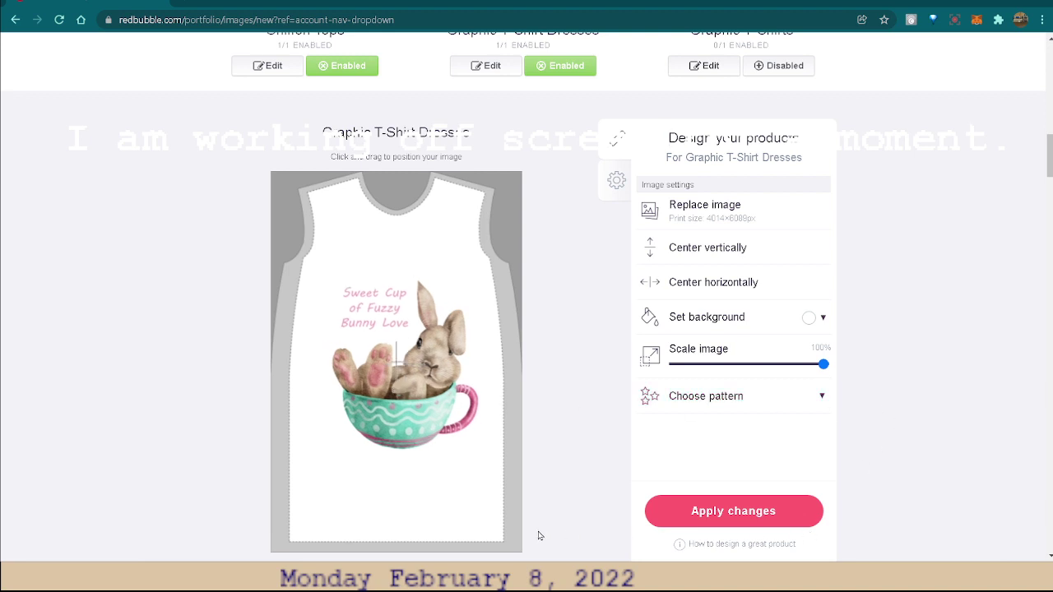
click(722, 512)
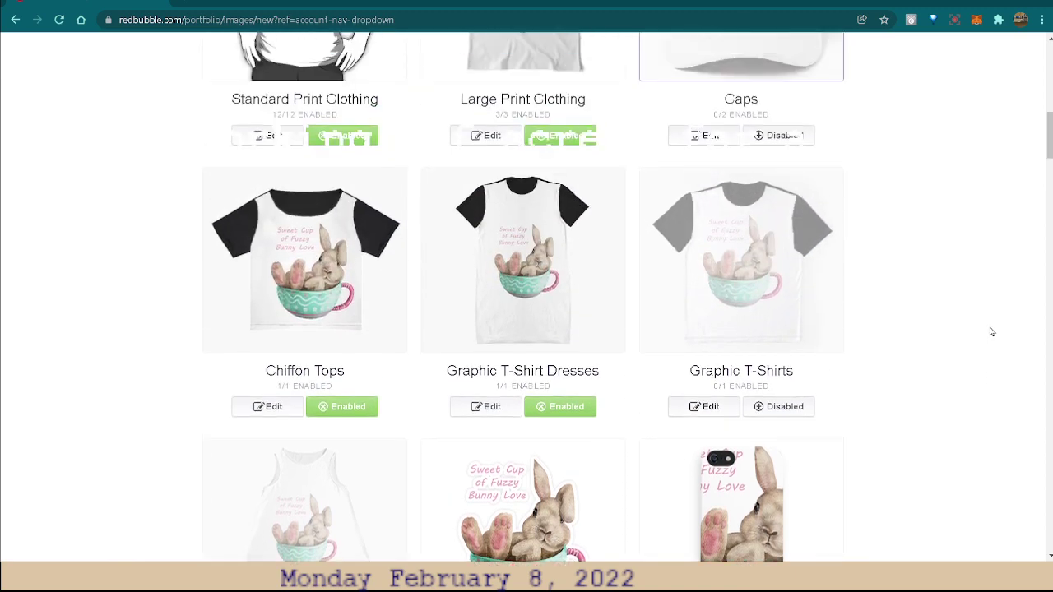
click(778, 407)
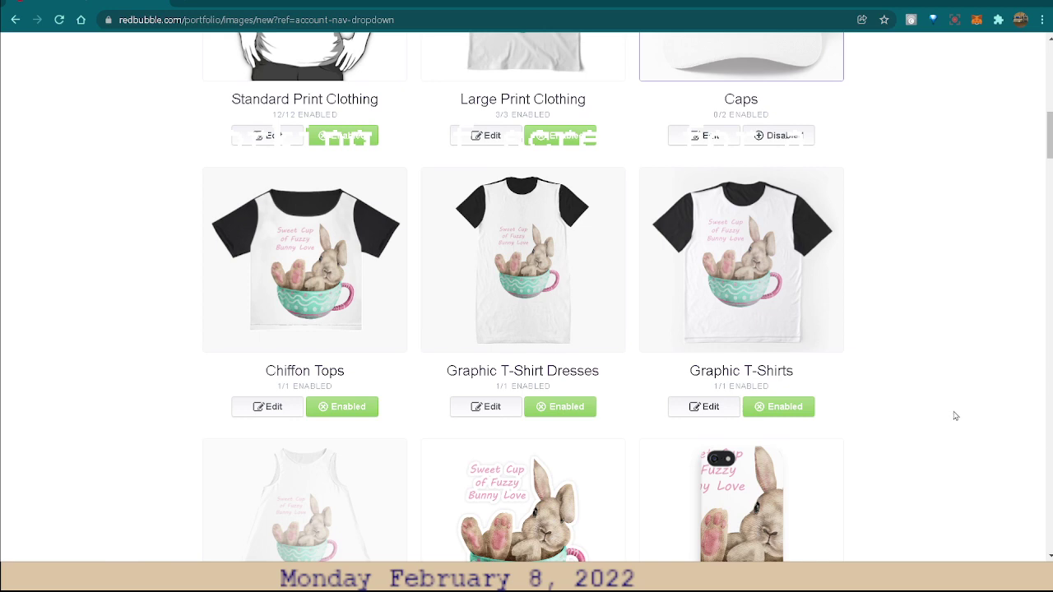
Enable A-Line Dresses and move its bunny design lower on the dress, then save
scroll(955, 423, down, 2)
scroll(955, 423, down, 2)
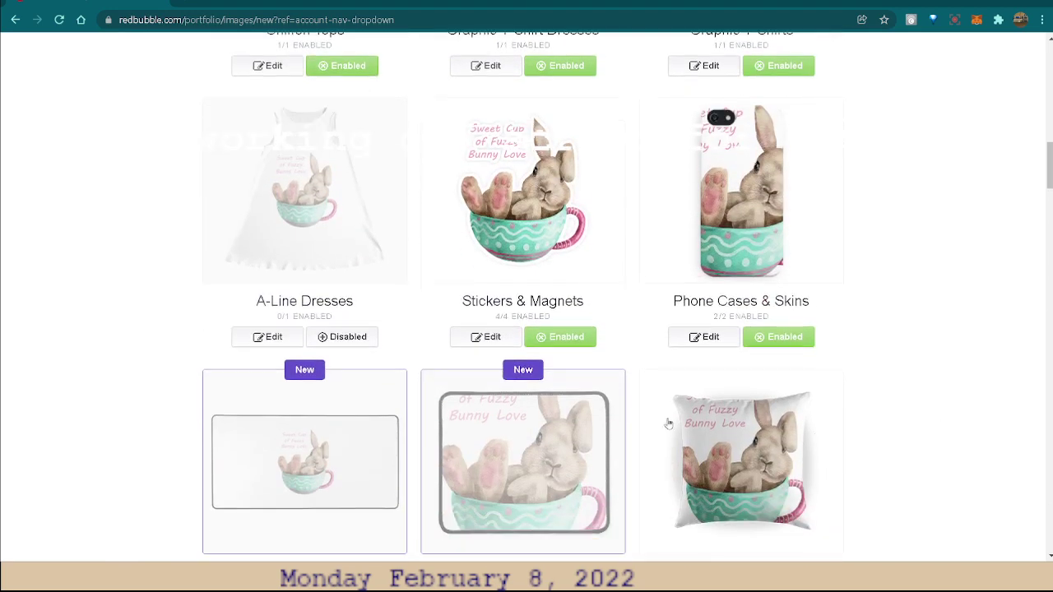
click(341, 337)
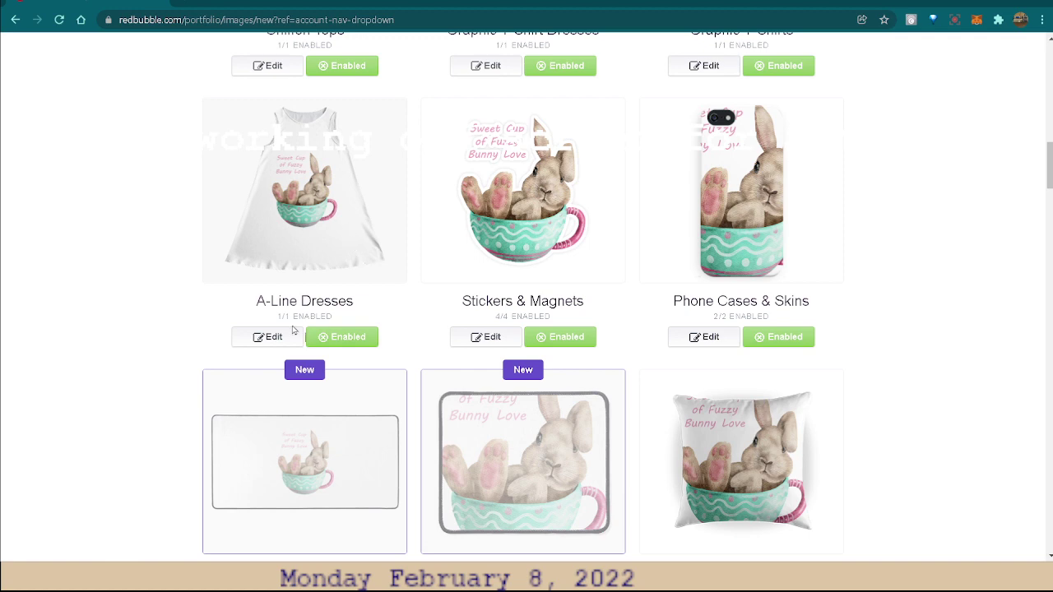
click(276, 337)
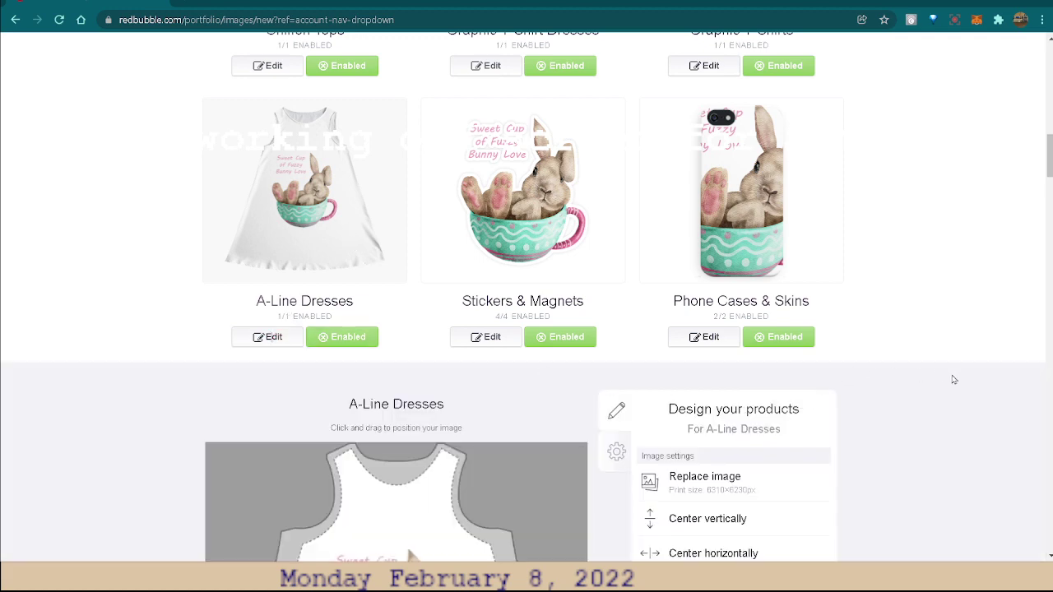
scroll(954, 379, down, 2)
scroll(820, 359, down, 1)
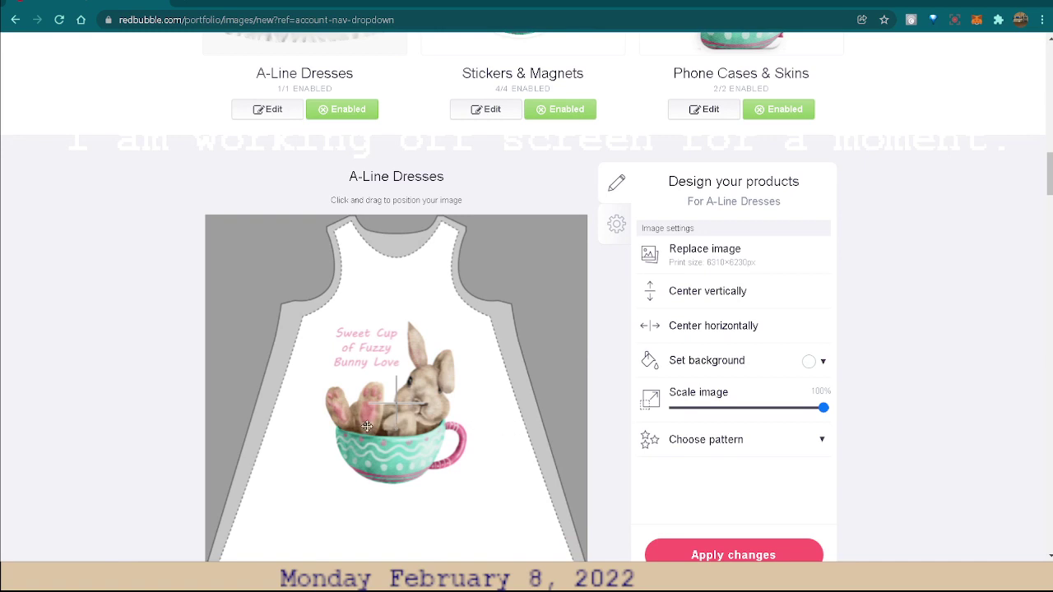
drag(367, 426, 372, 452)
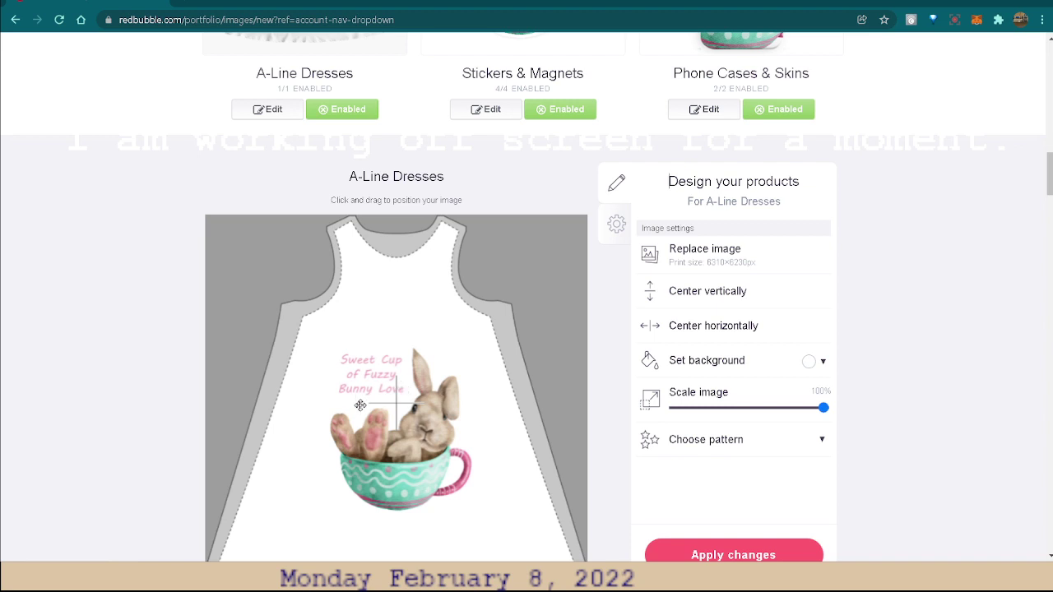
click(735, 555)
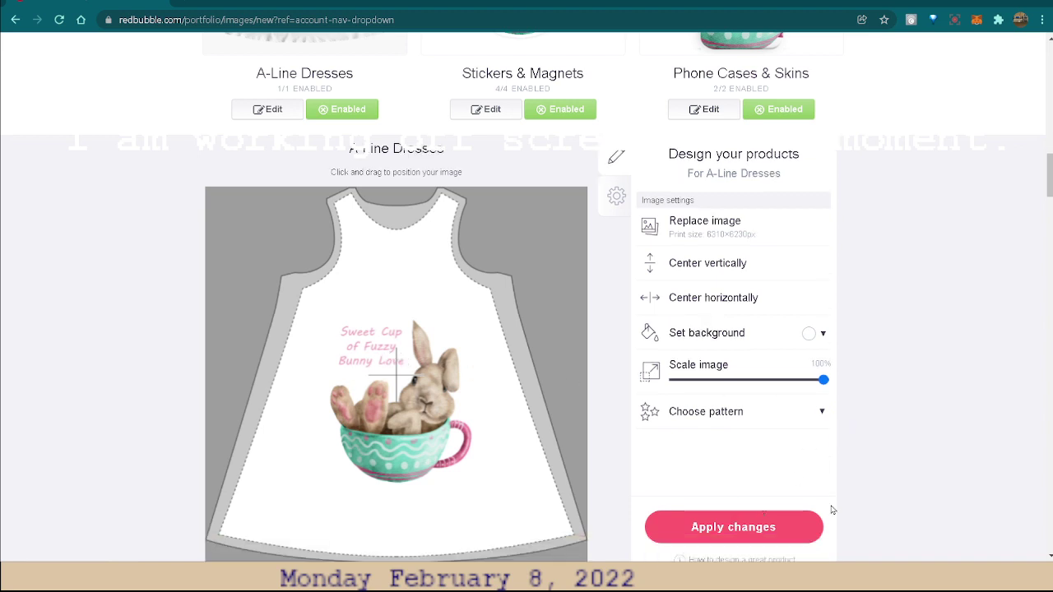
scroll(954, 354, up, 1)
Scroll up the product list toward Phone Cases & Skins
scroll(952, 346, up, 1)
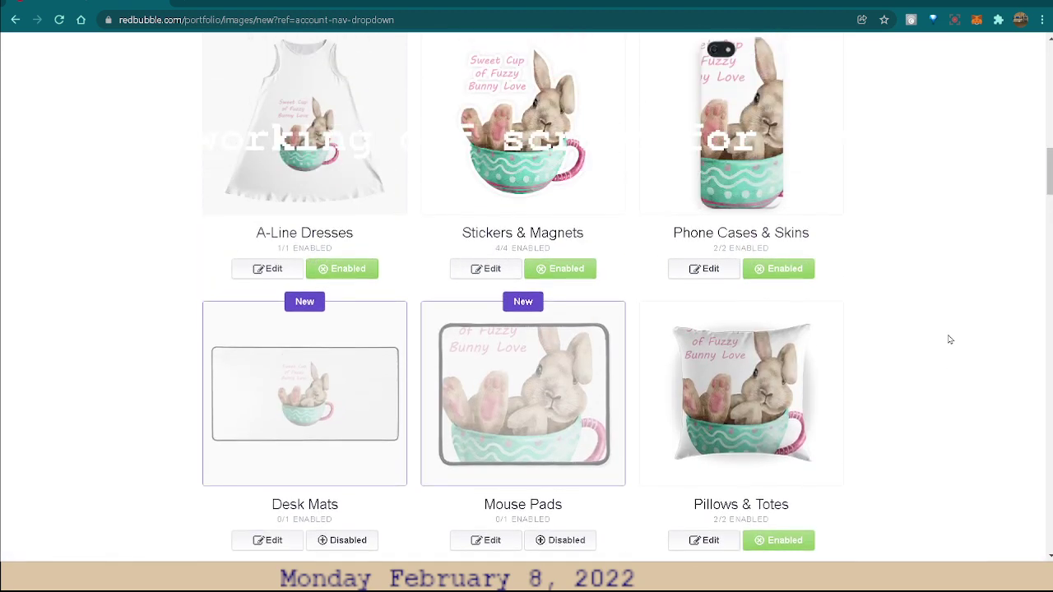
scroll(950, 340, up, 1)
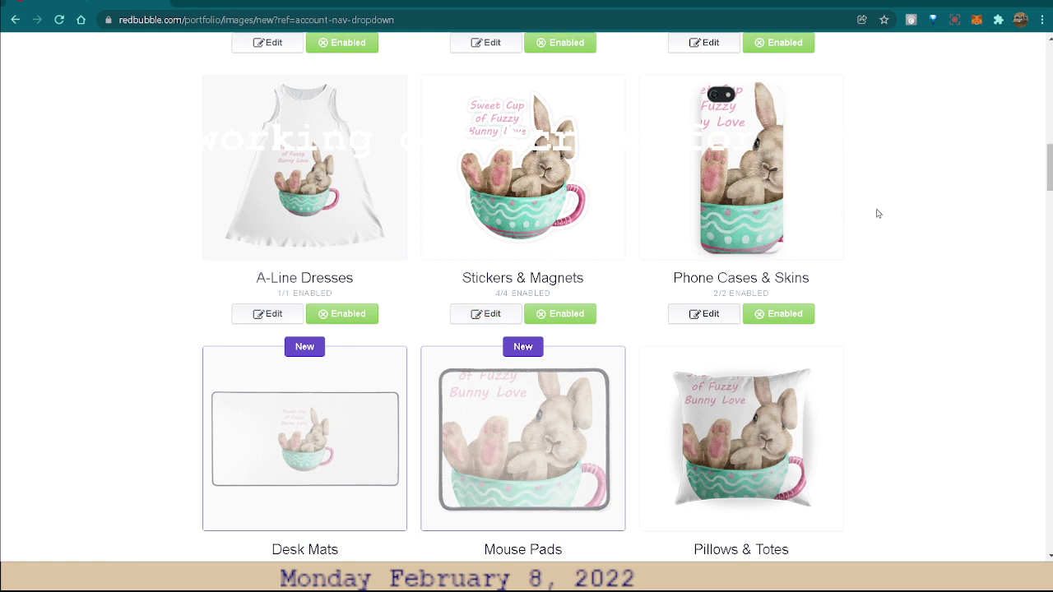
Toggle Phone Cases & Skins off and back on, then edit its design
click(782, 316)
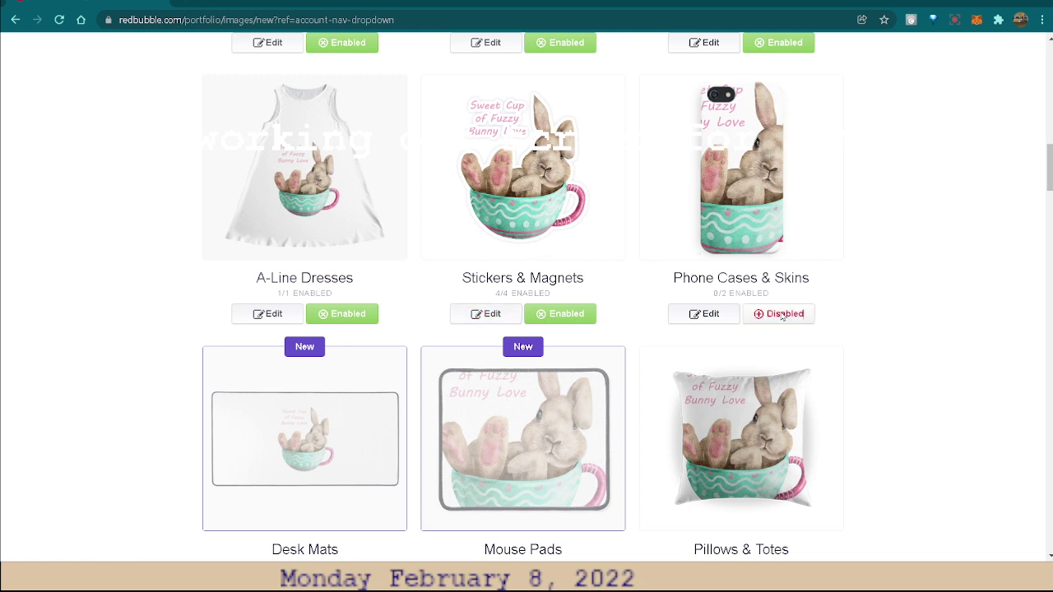
click(782, 316)
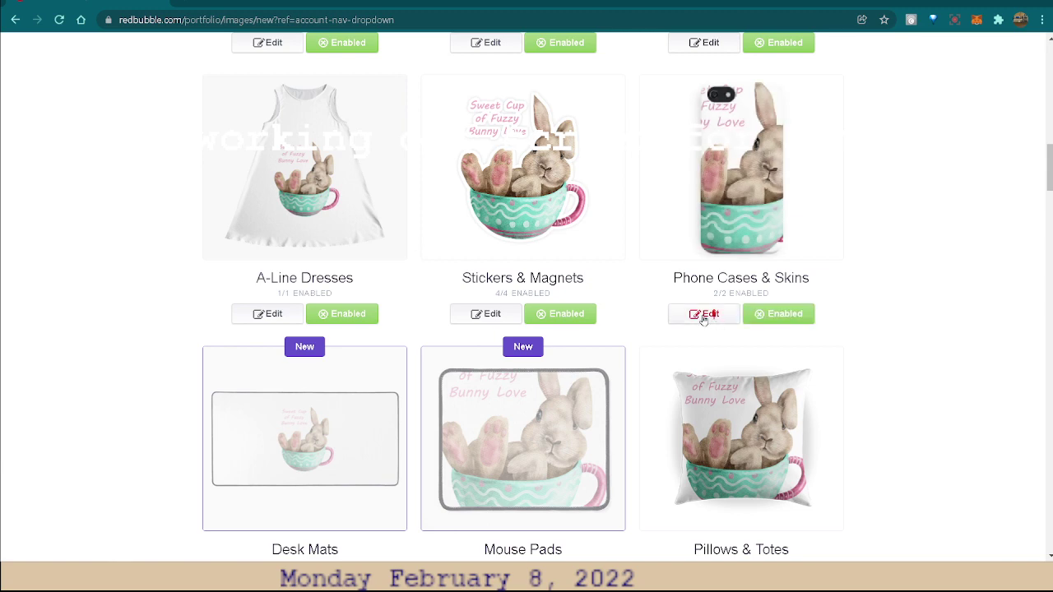
click(711, 315)
scroll(787, 390, down, 1)
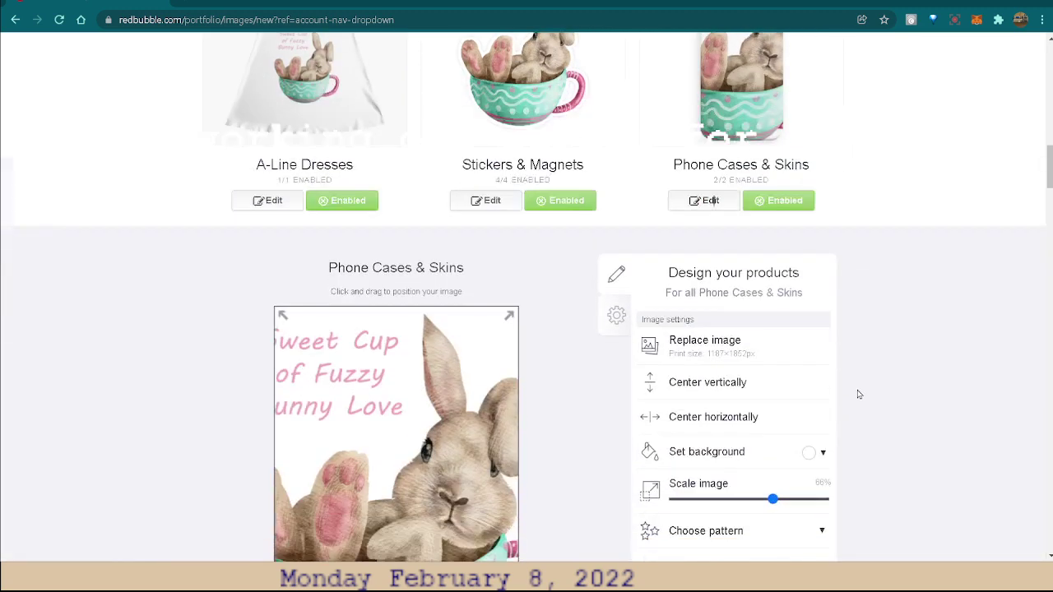
scroll(792, 392, down, 1)
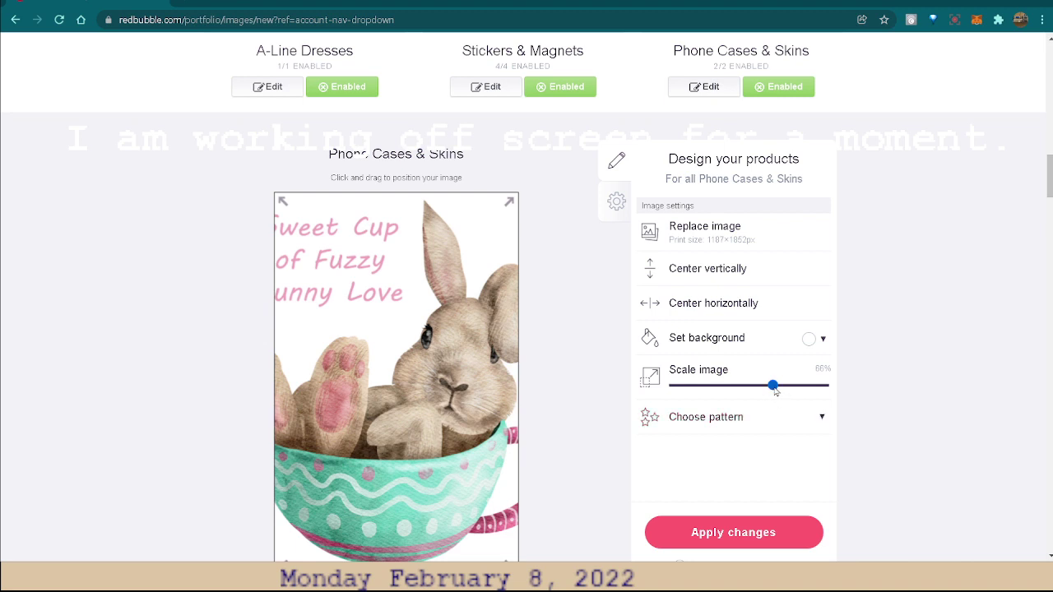
Scale the phone case bunny to 35%, reposition it, then shrink it to 32%
drag(774, 390, 728, 398)
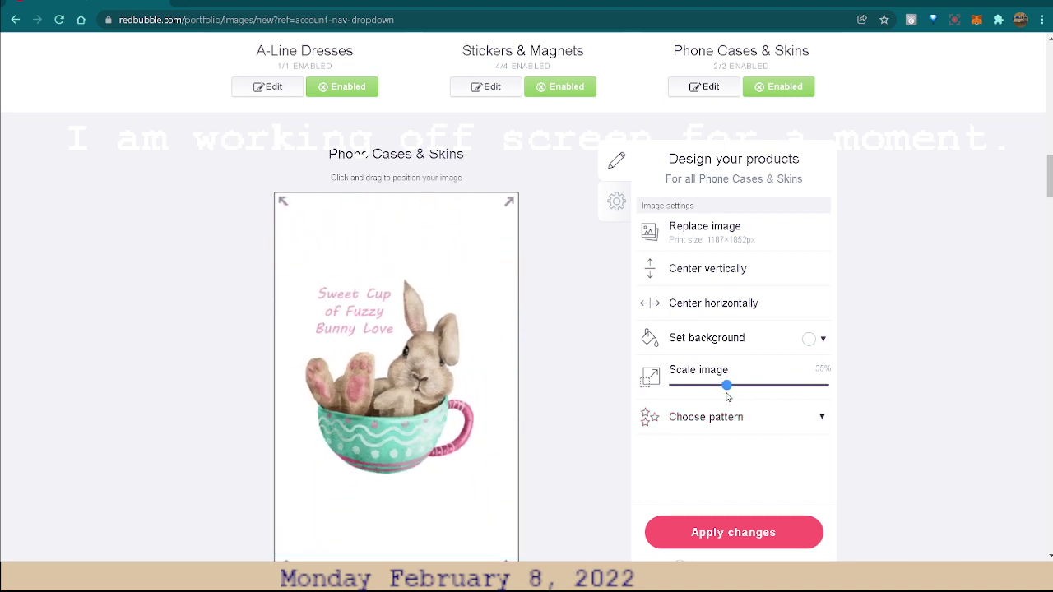
scroll(971, 339, up, 3)
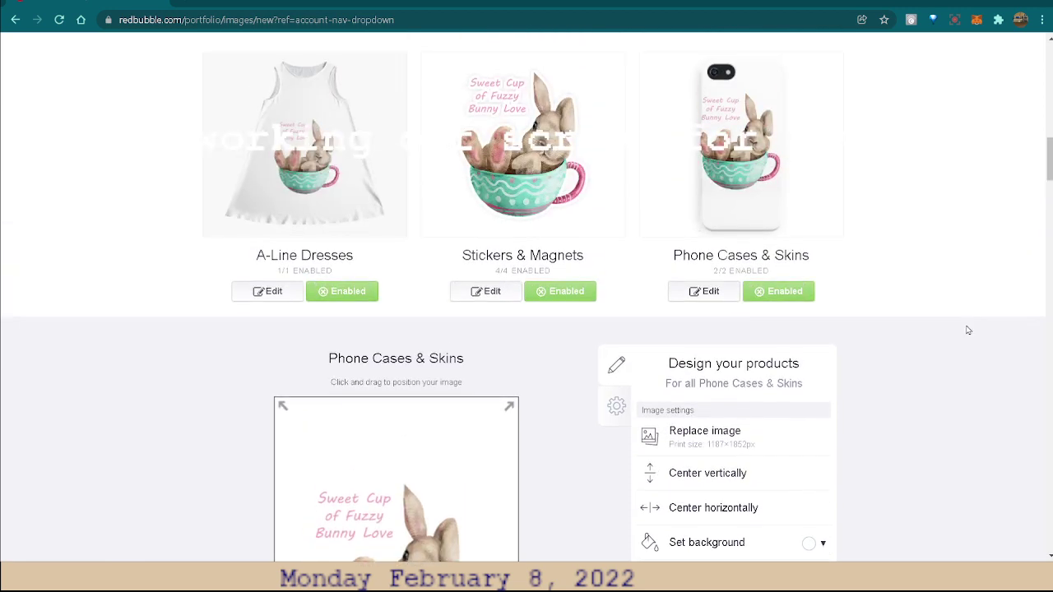
scroll(974, 319, down, 2)
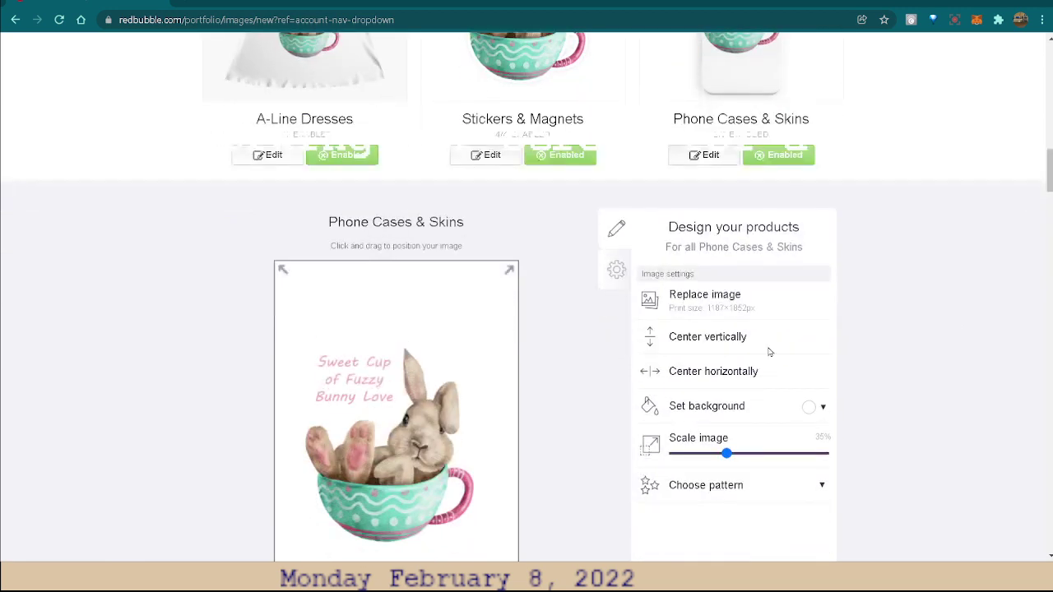
drag(379, 450, 397, 485)
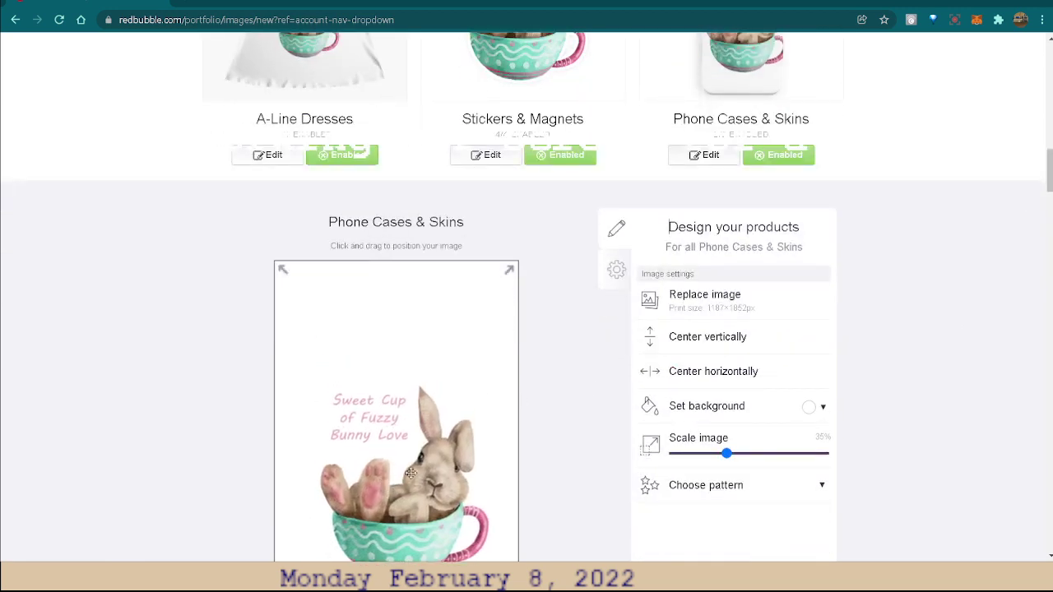
scroll(897, 383, up, 1)
scroll(900, 371, up, 1)
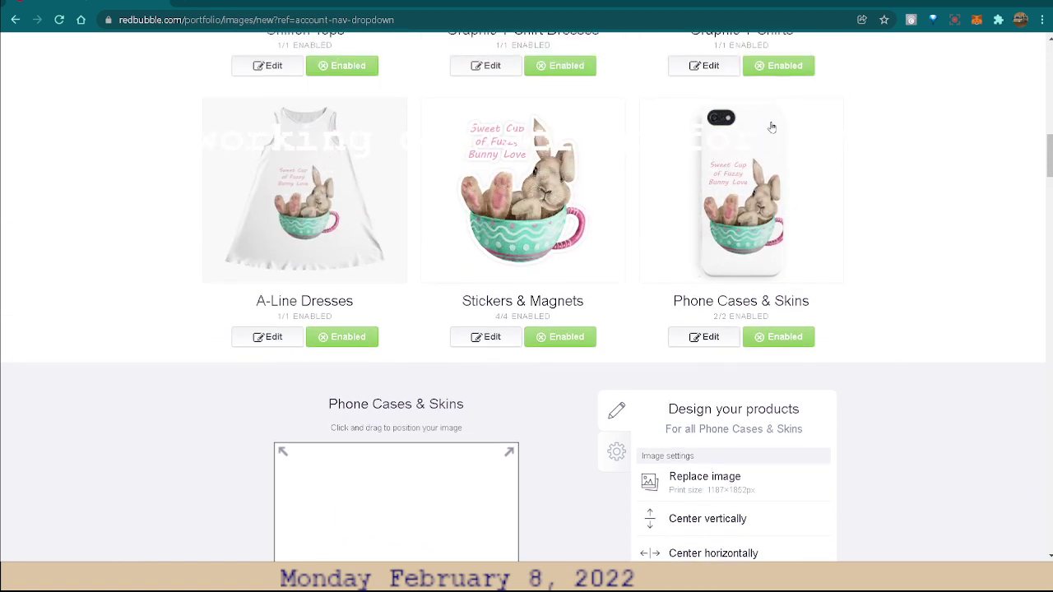
scroll(898, 291, down, 3)
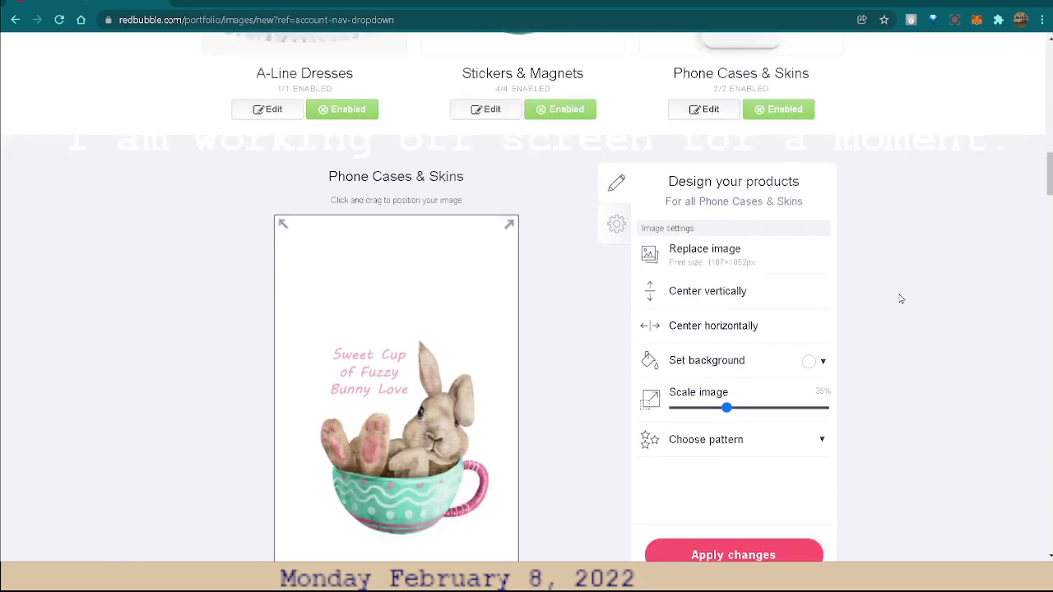
drag(726, 408, 722, 409)
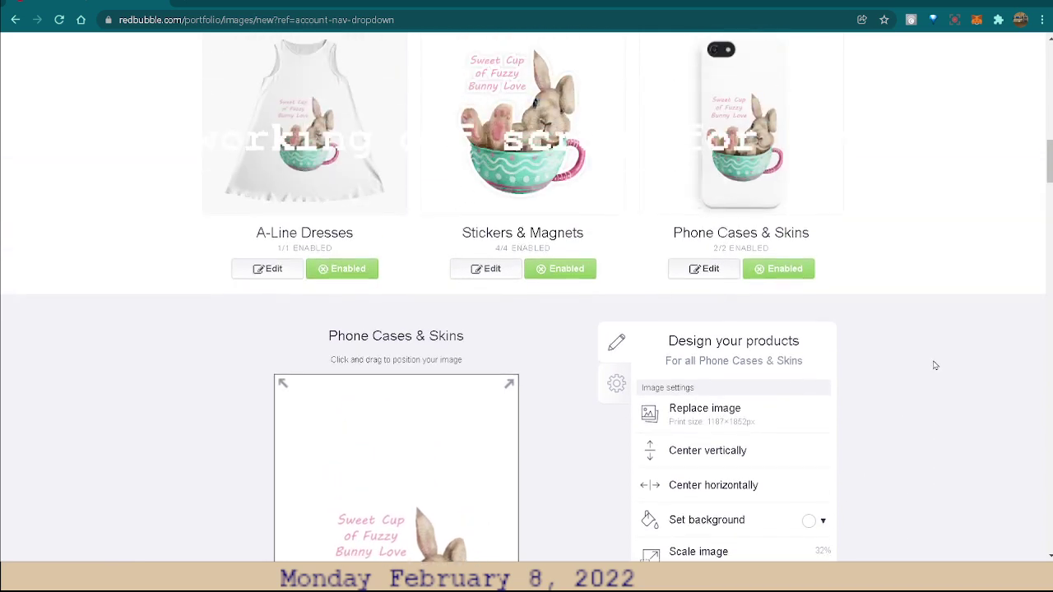
Move the bunny up toward the case's middle, nudge it right, and apply changes
scroll(938, 348, down, 1)
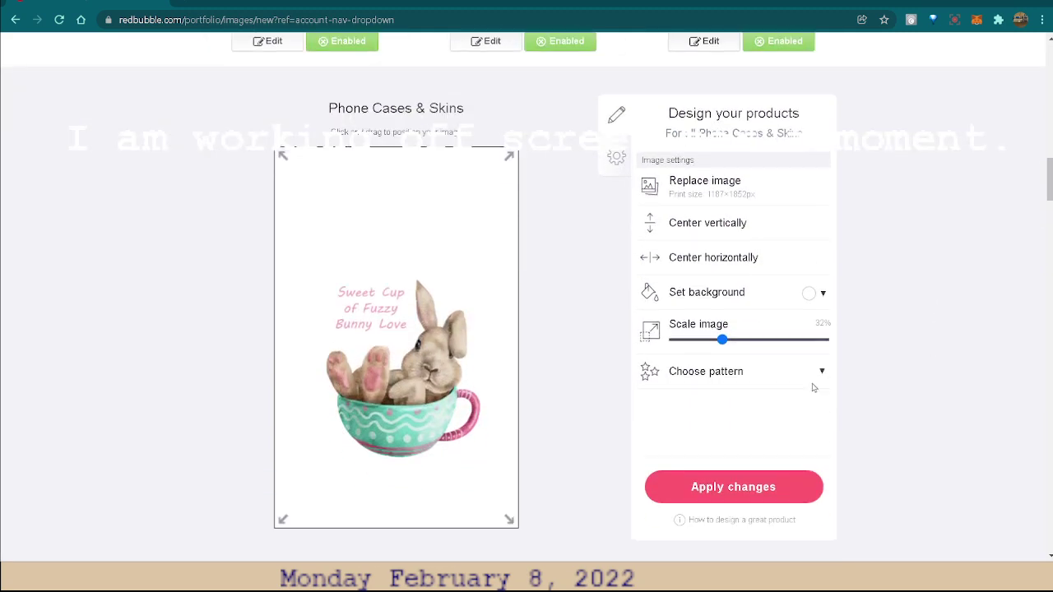
drag(407, 418, 392, 437)
scroll(932, 349, up, 4)
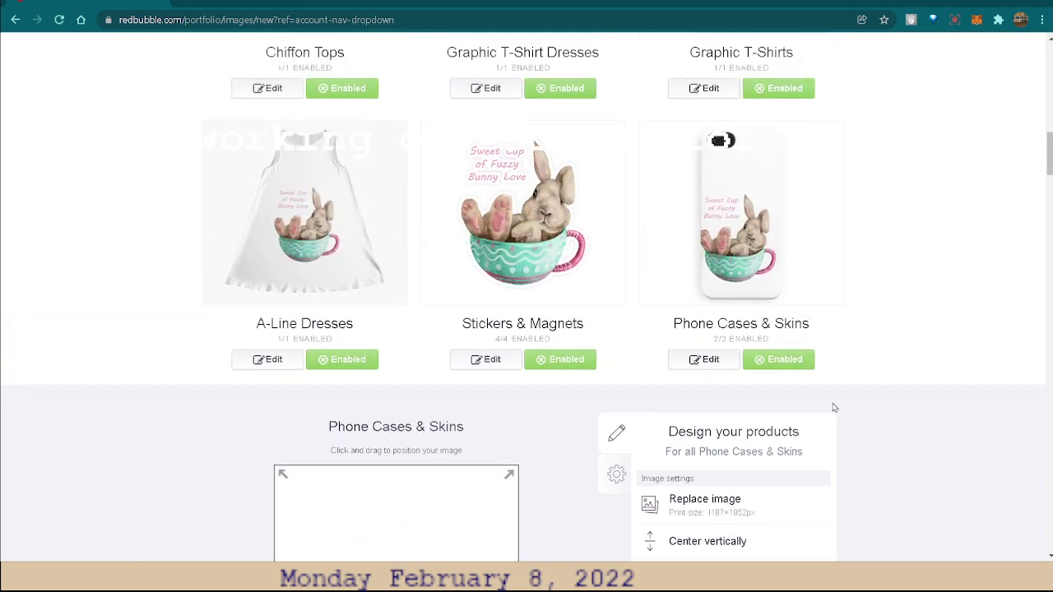
scroll(900, 395, down, 2)
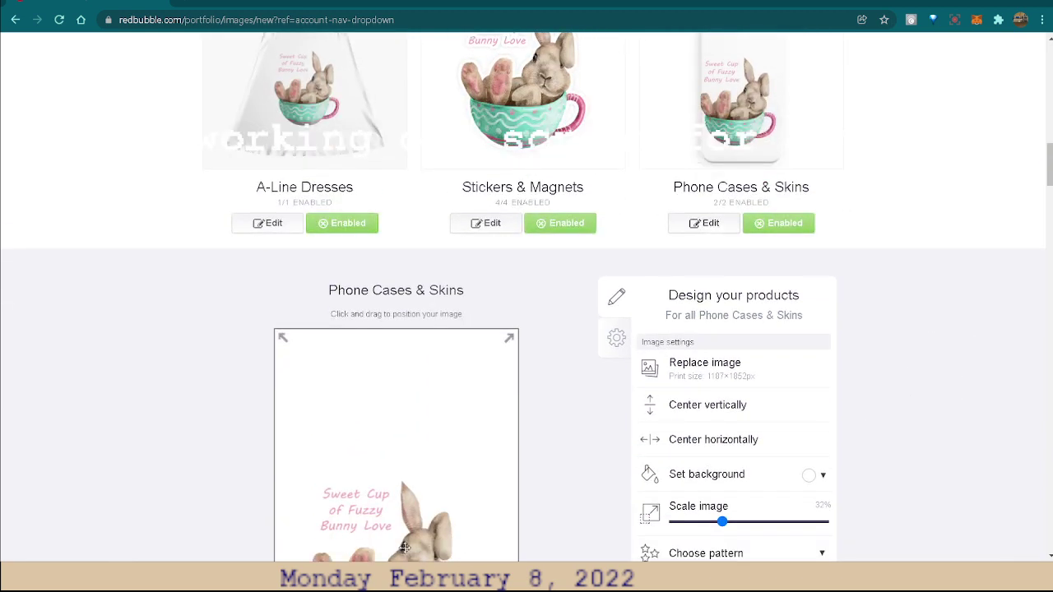
drag(404, 541, 414, 541)
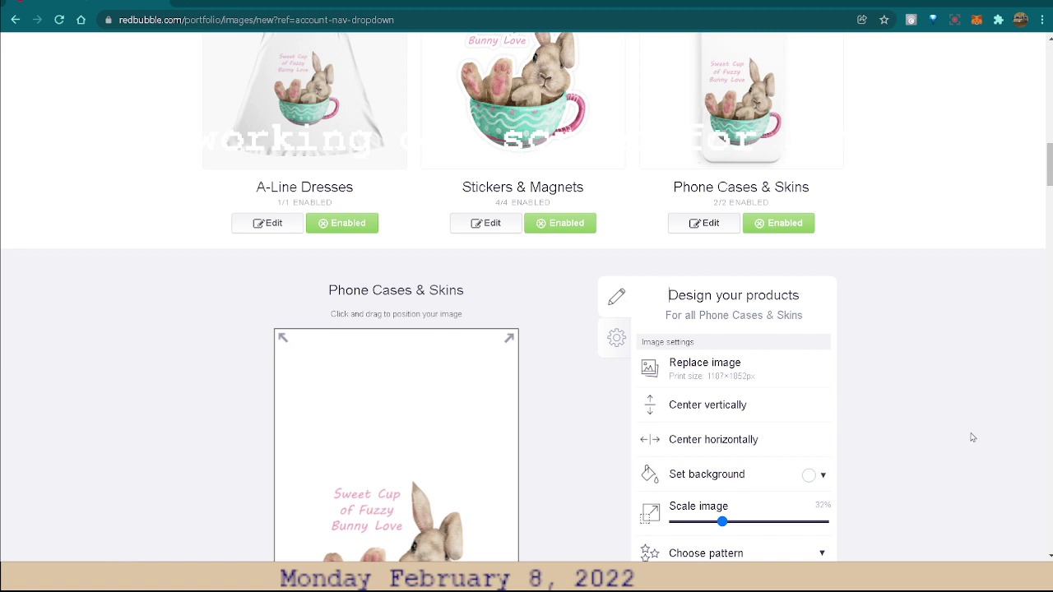
scroll(859, 437, down, 1)
scroll(860, 437, down, 1)
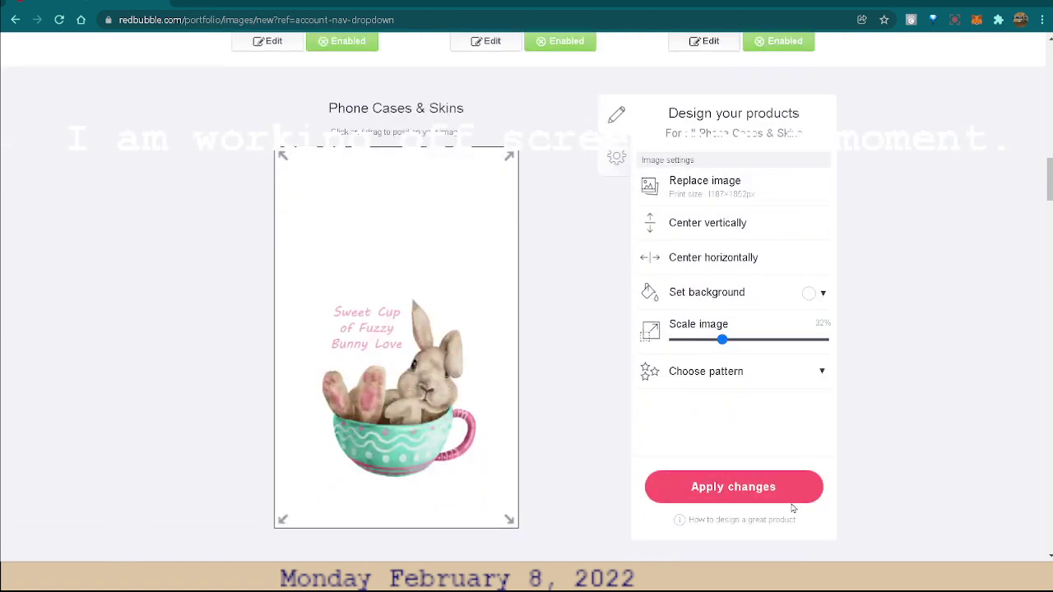
click(750, 487)
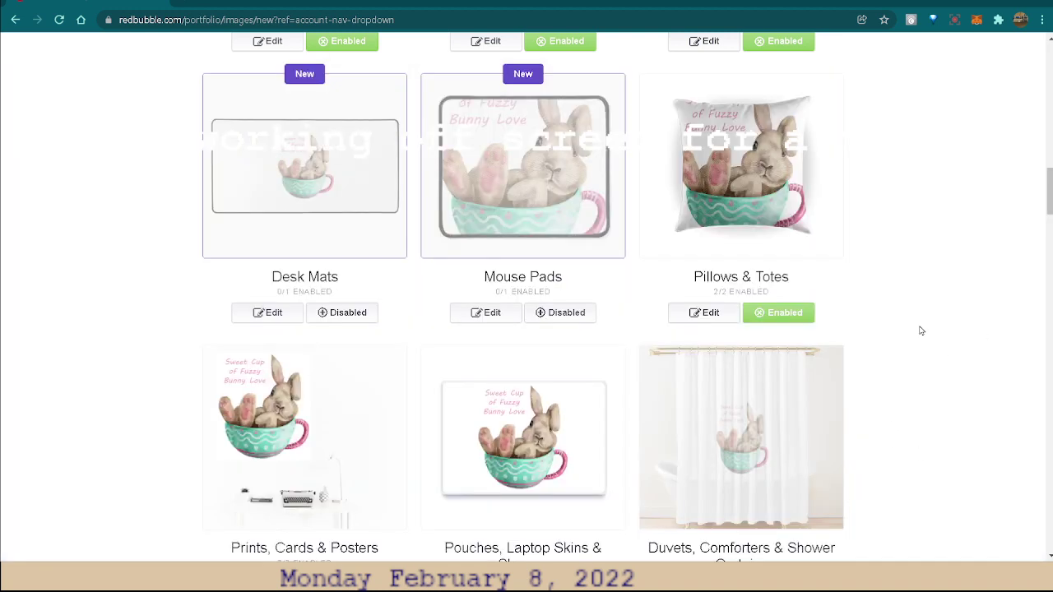
Scale the Pillows & Totes bunny design to about 61% and apply the changes
click(703, 314)
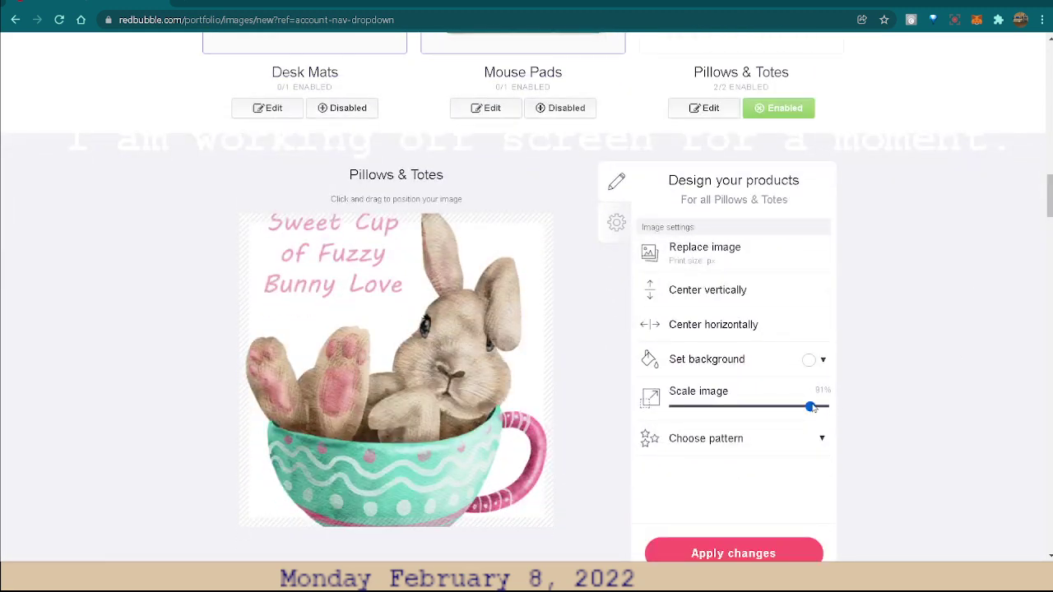
drag(811, 406, 765, 417)
scroll(915, 369, up, 1)
scroll(915, 369, up, 2)
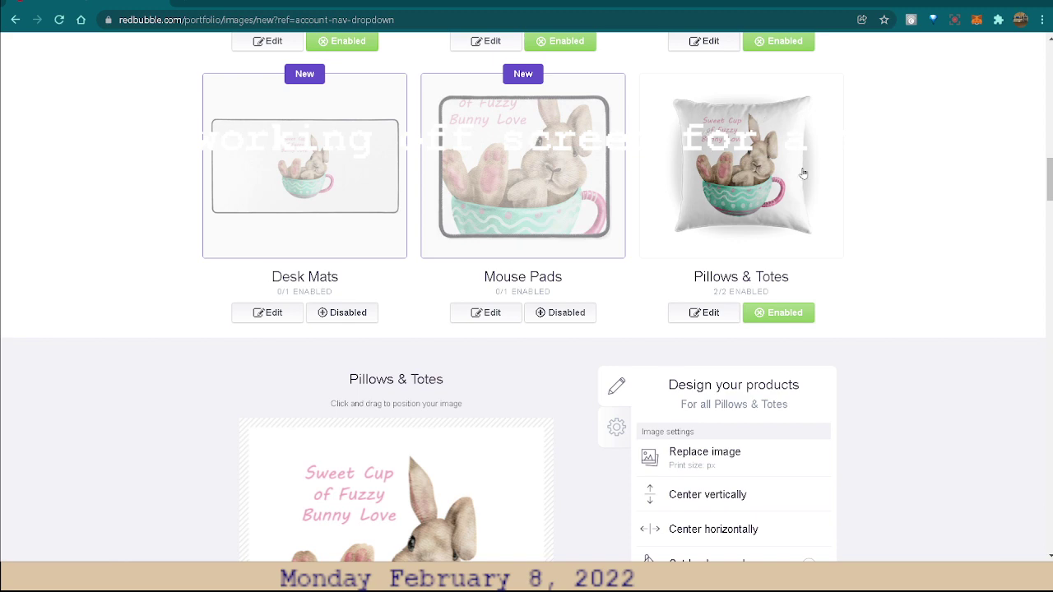
scroll(912, 342, down, 1)
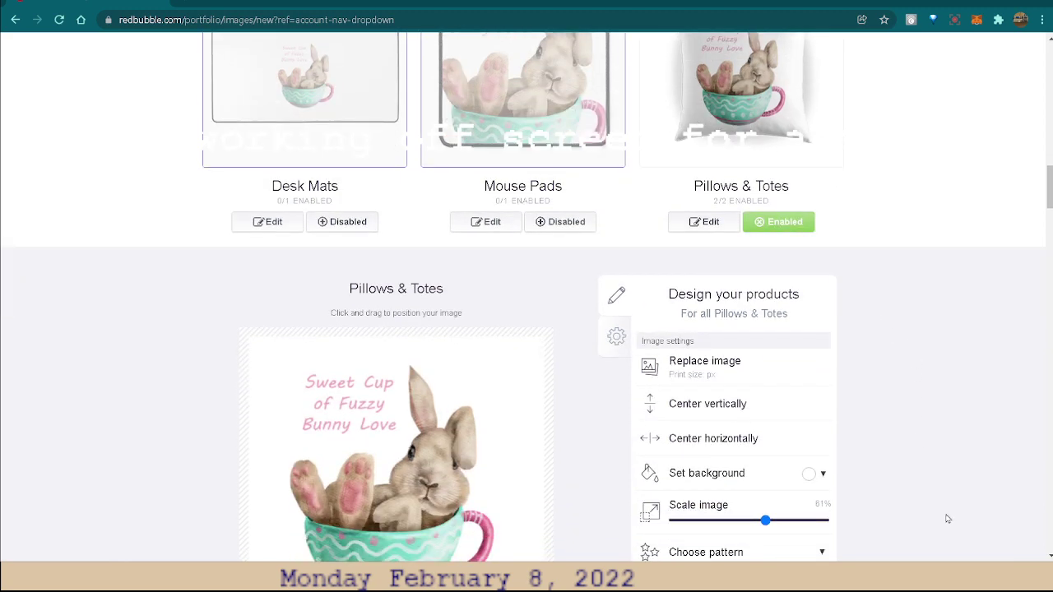
scroll(948, 518, down, 2)
click(757, 503)
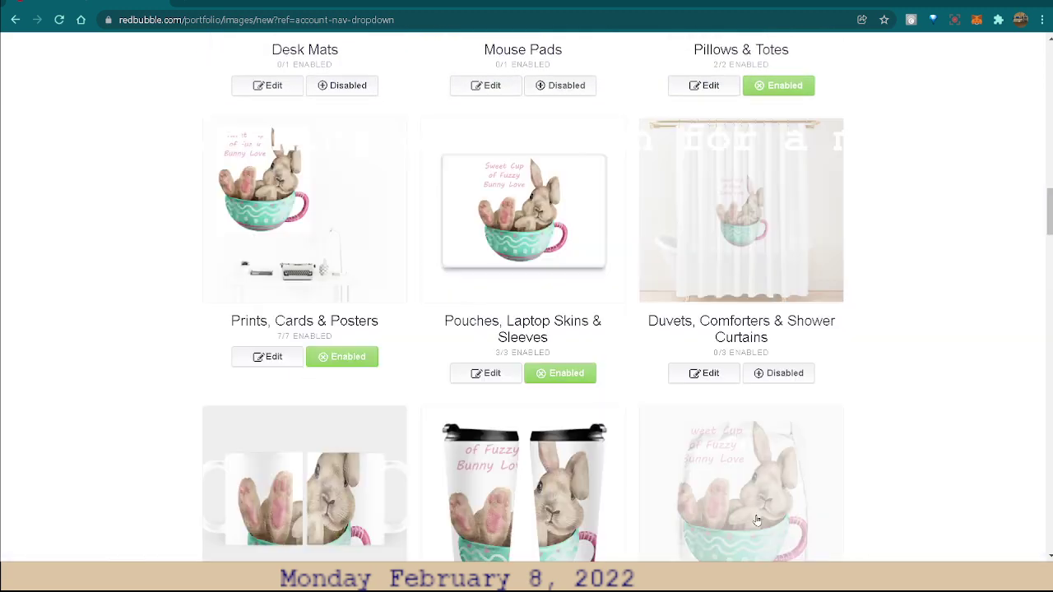
scroll(994, 341, up, 2)
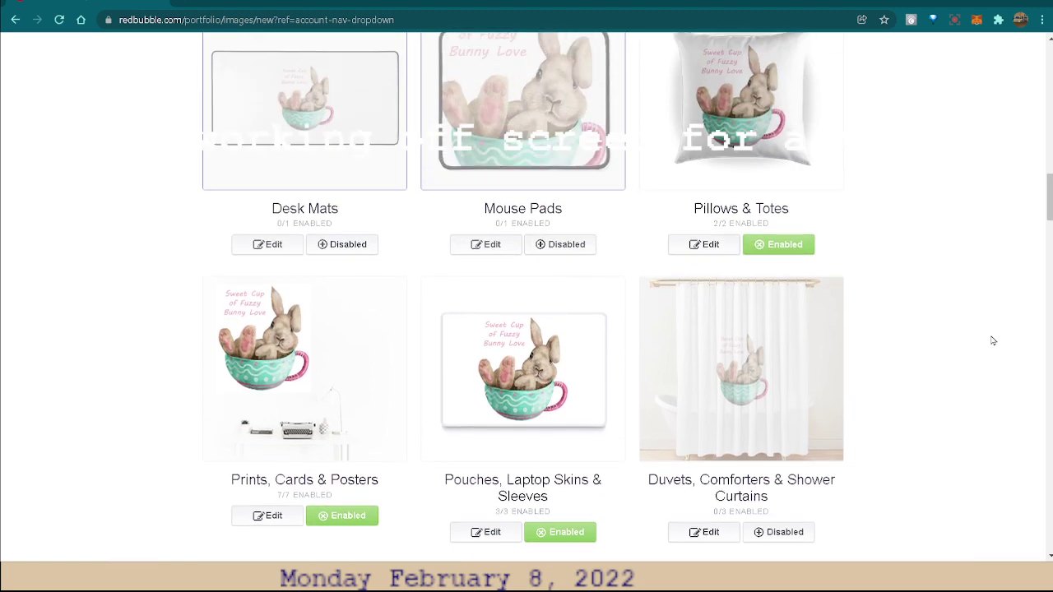
scroll(993, 338, up, 1)
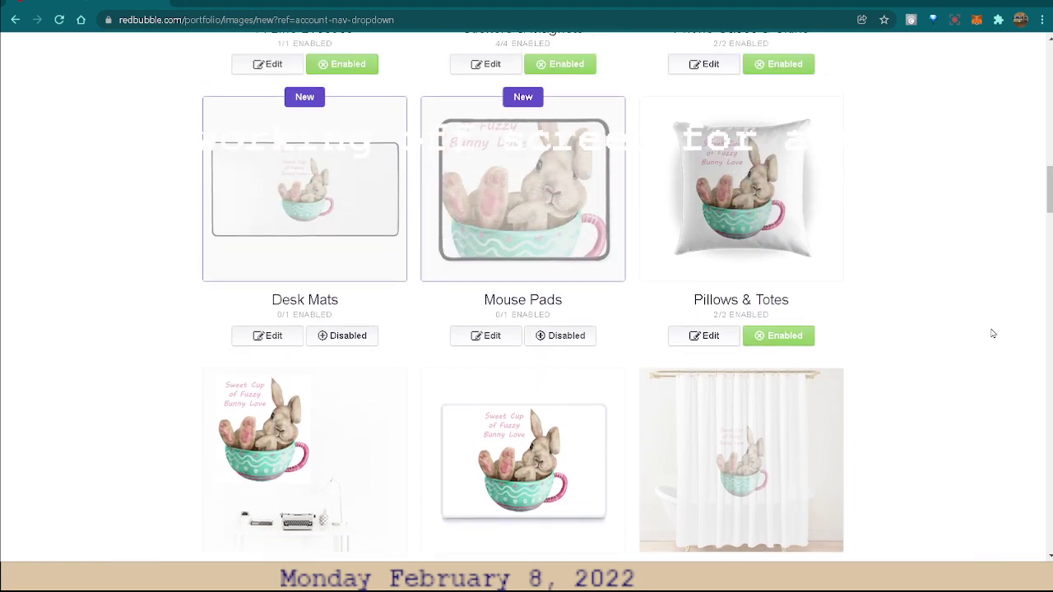
Enable Mouse Pads and scale its bunny design down to 67%
click(570, 339)
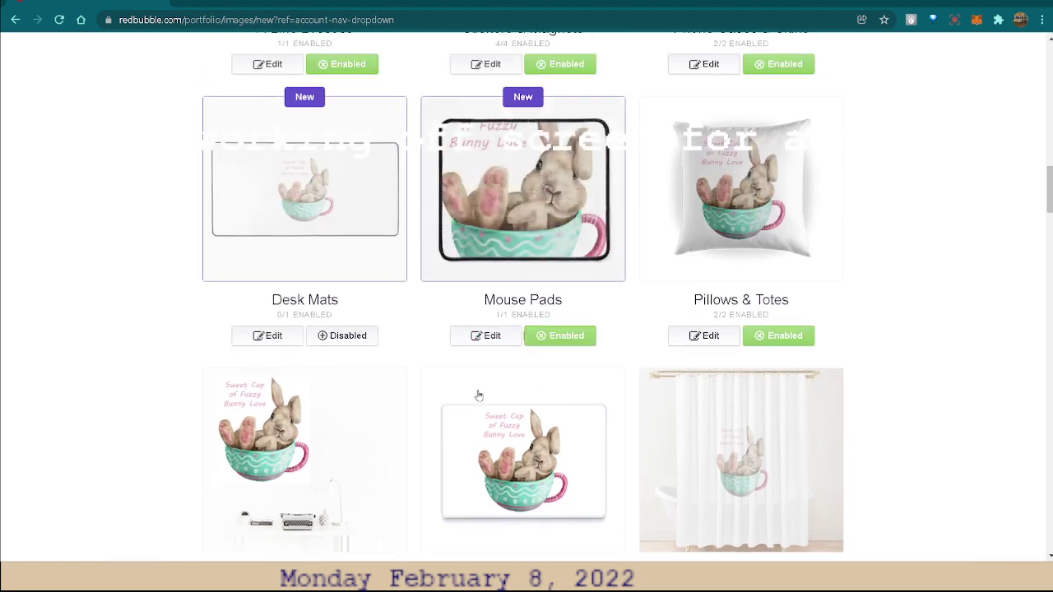
click(492, 336)
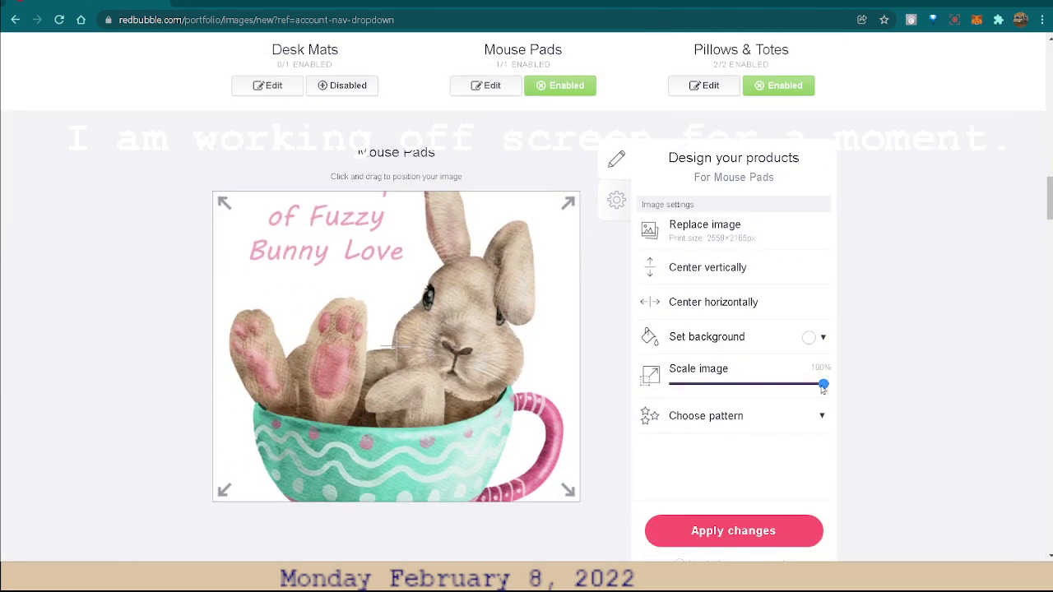
drag(823, 387, 770, 394)
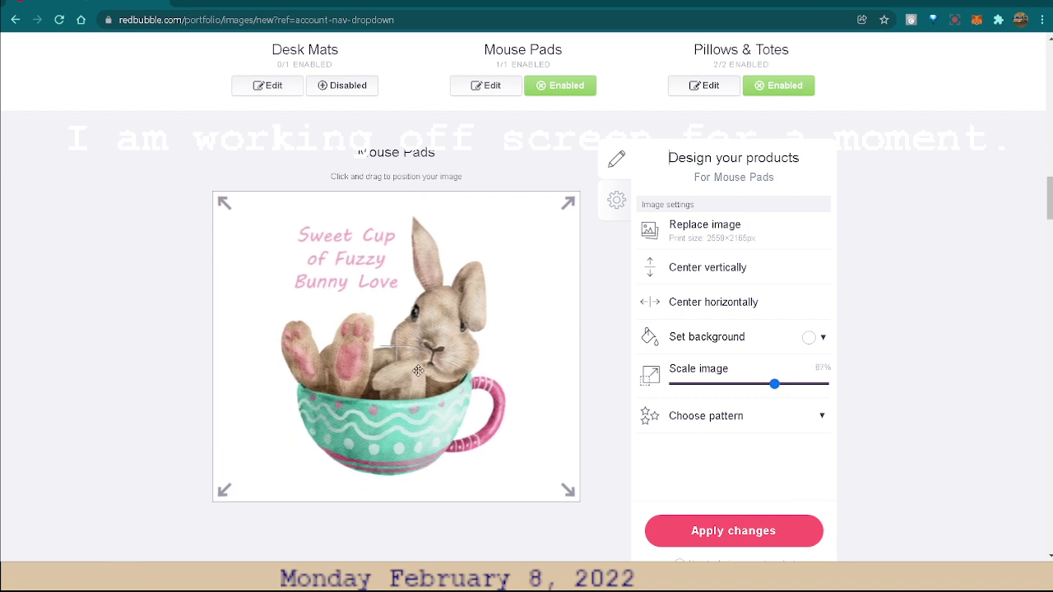
Shift the mouse pad bunny slightly right and apply the changes
drag(418, 371, 432, 373)
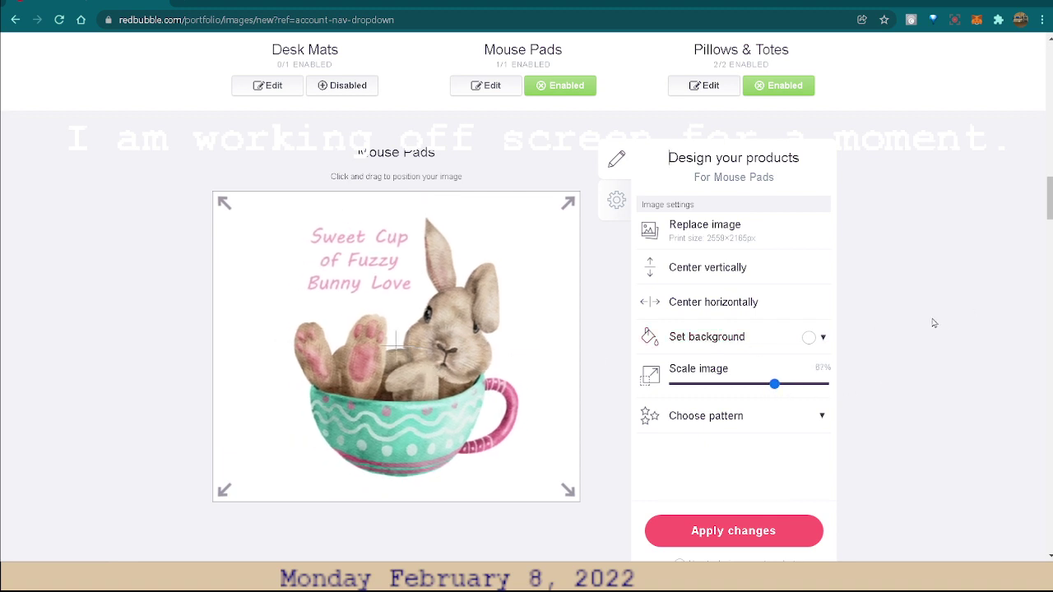
scroll(934, 324, up, 1)
scroll(929, 313, up, 1)
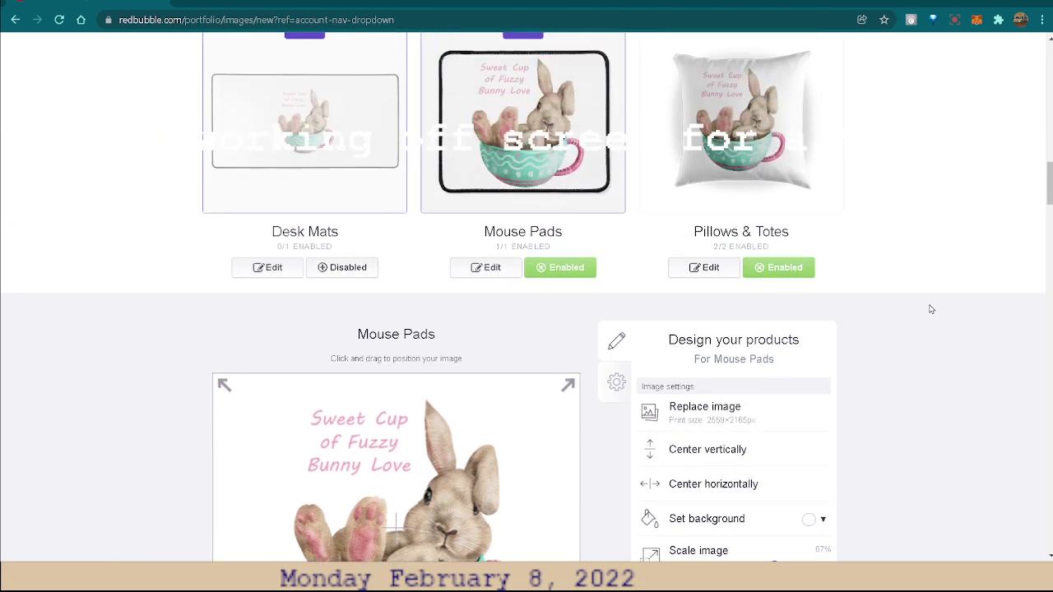
scroll(932, 309, down, 1)
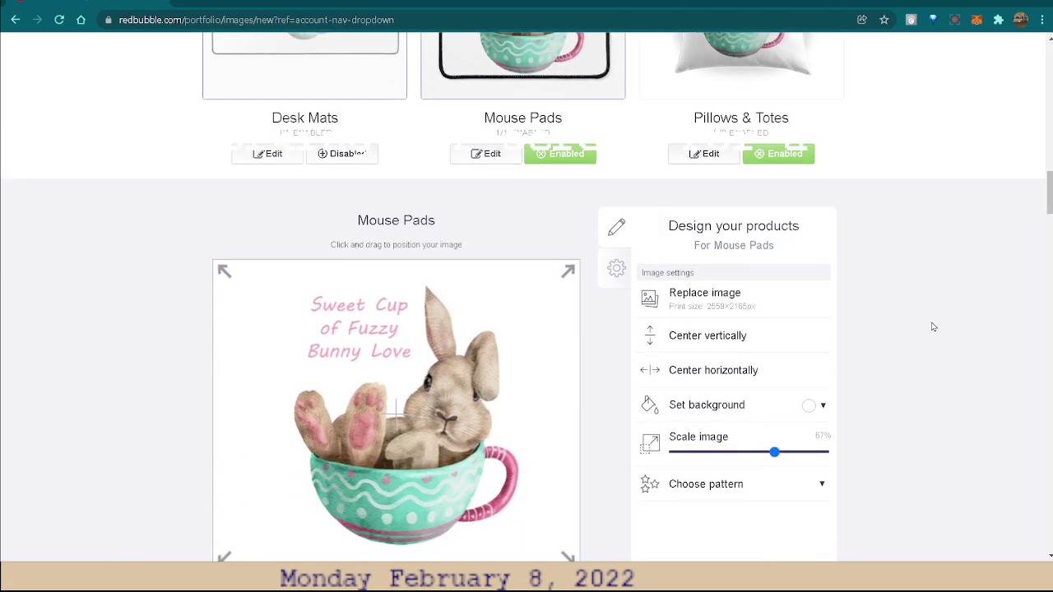
scroll(933, 324, down, 2)
click(747, 518)
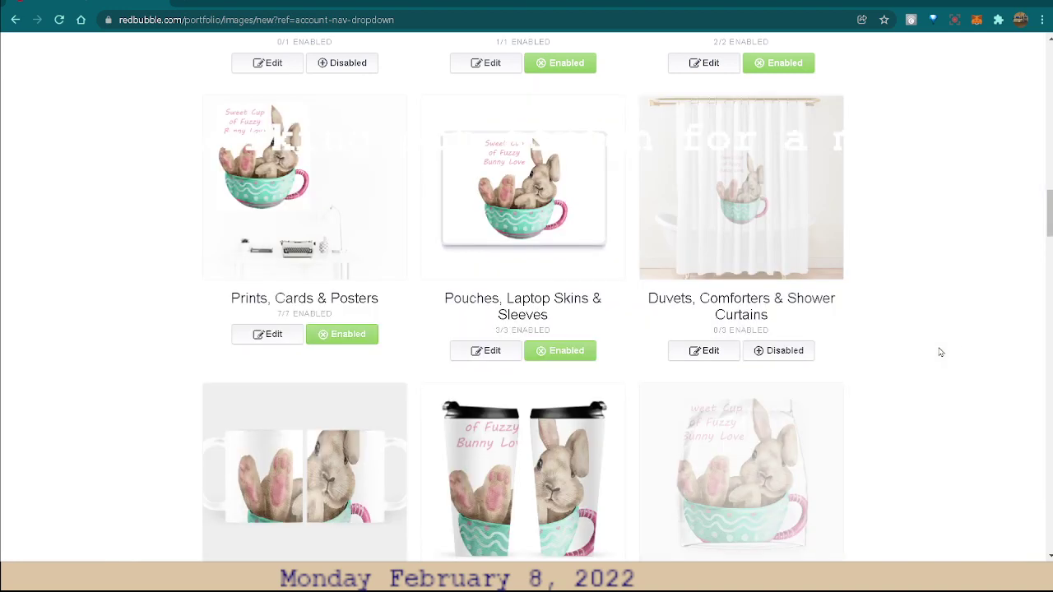
scroll(954, 346, up, 1)
scroll(971, 341, up, 1)
scroll(971, 341, up, 2)
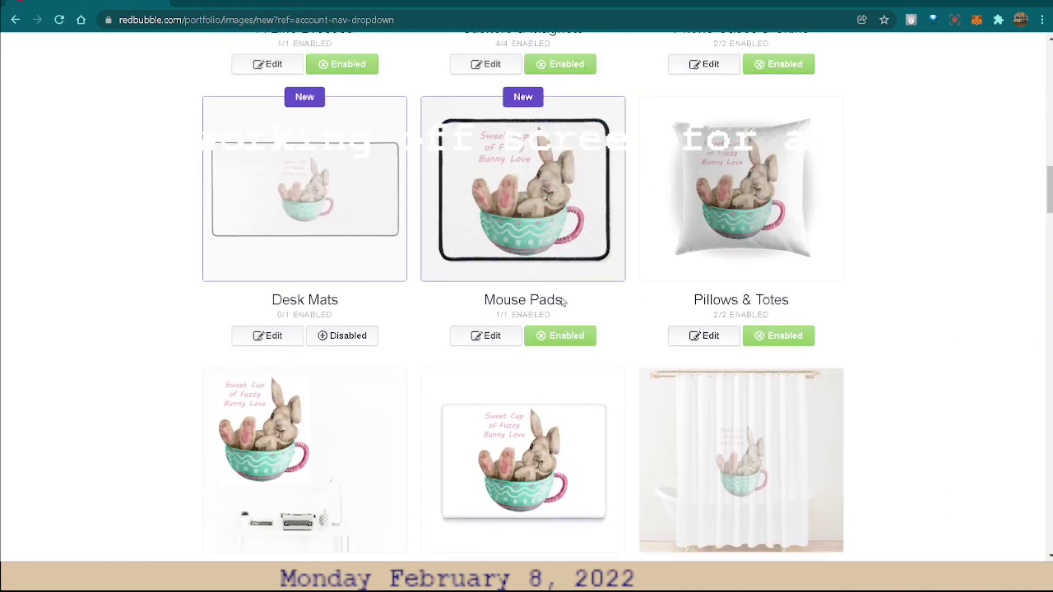
Enable Desk Mats and drag the bunny design toward the right side of the mat
click(337, 335)
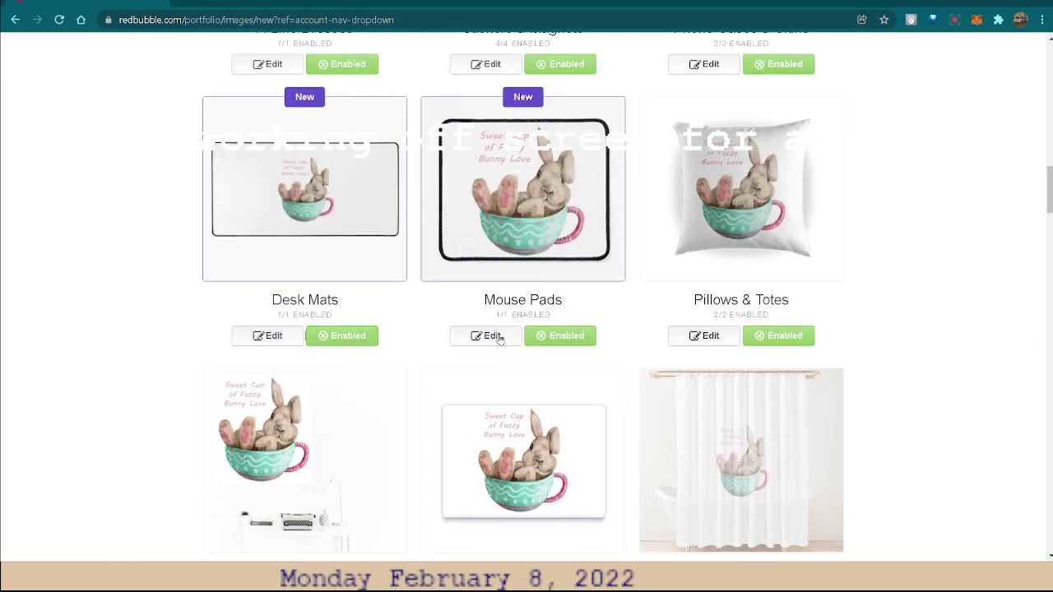
click(272, 336)
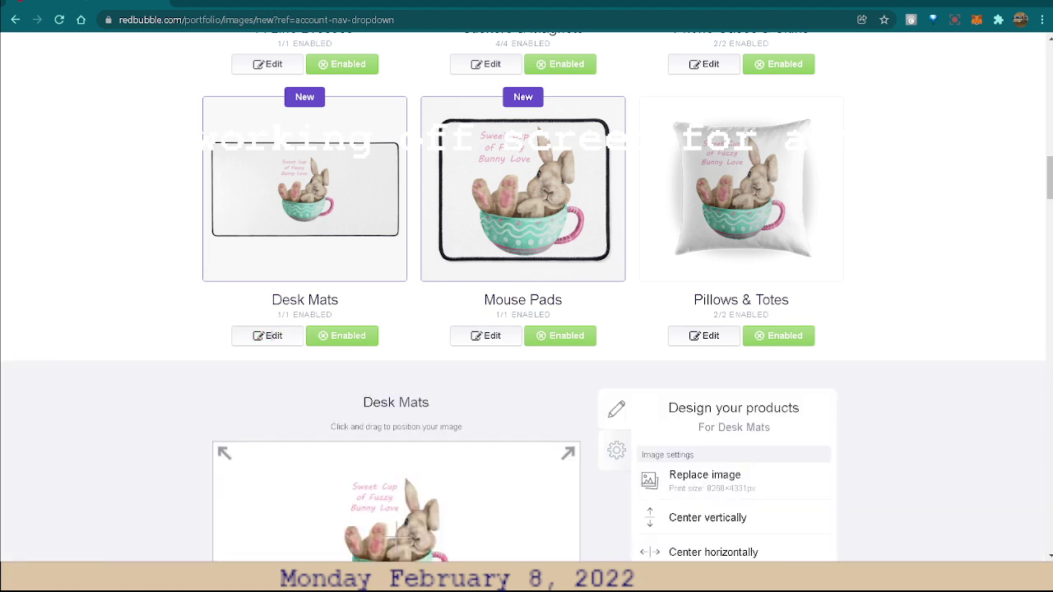
scroll(875, 392, down, 1)
scroll(944, 390, down, 1)
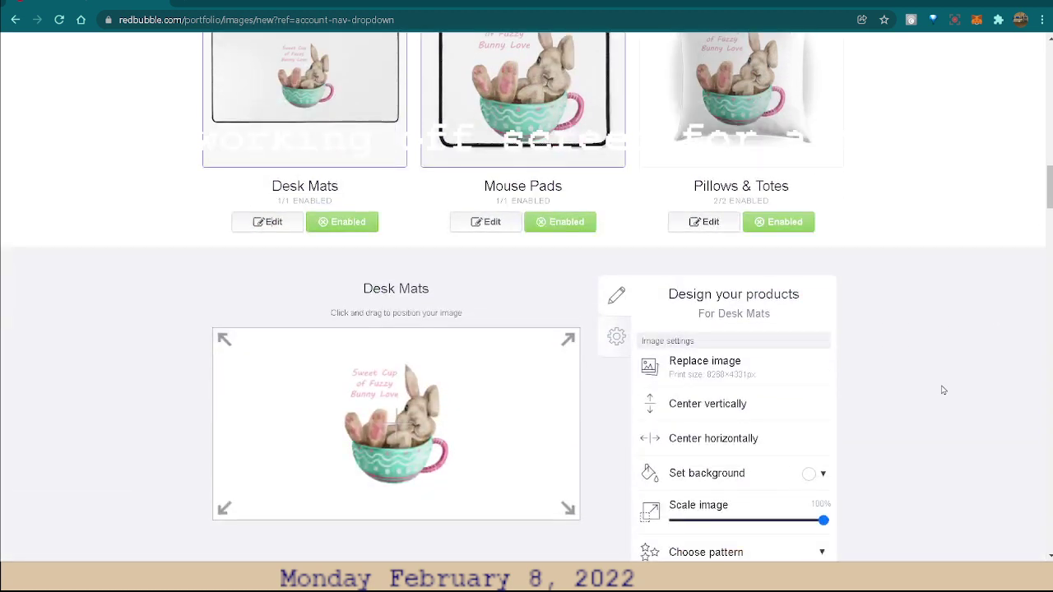
scroll(945, 383, down, 1)
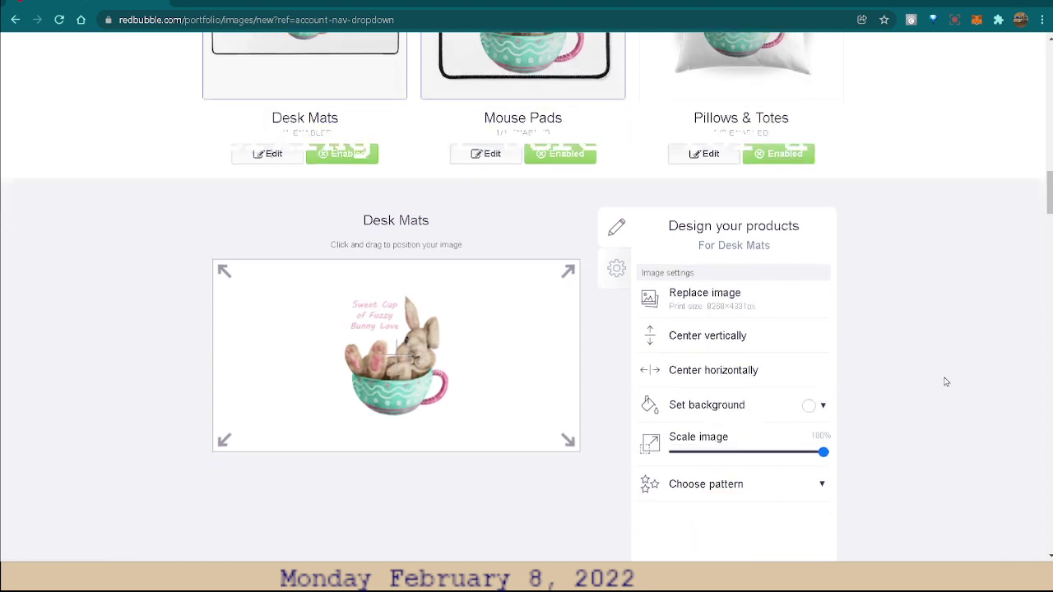
scroll(946, 382, up, 1)
scroll(947, 382, up, 1)
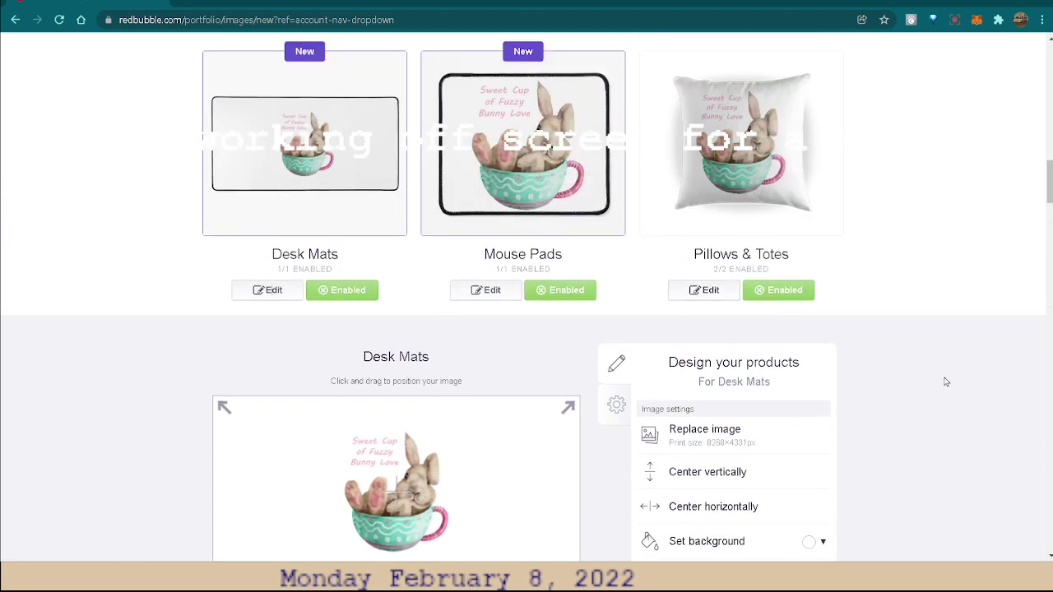
scroll(946, 382, down, 1)
scroll(948, 391, down, 1)
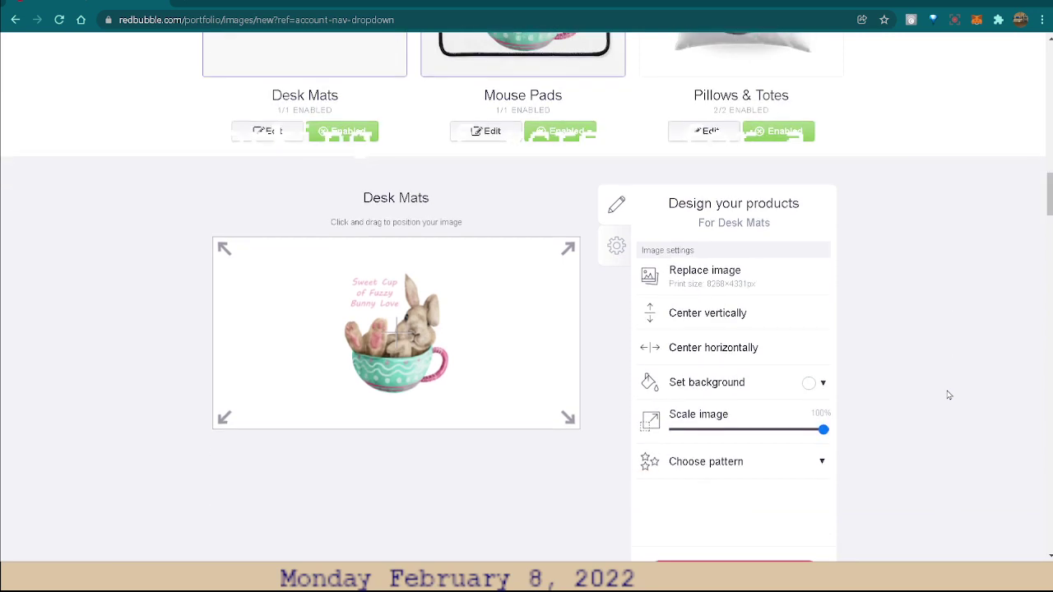
scroll(948, 391, down, 1)
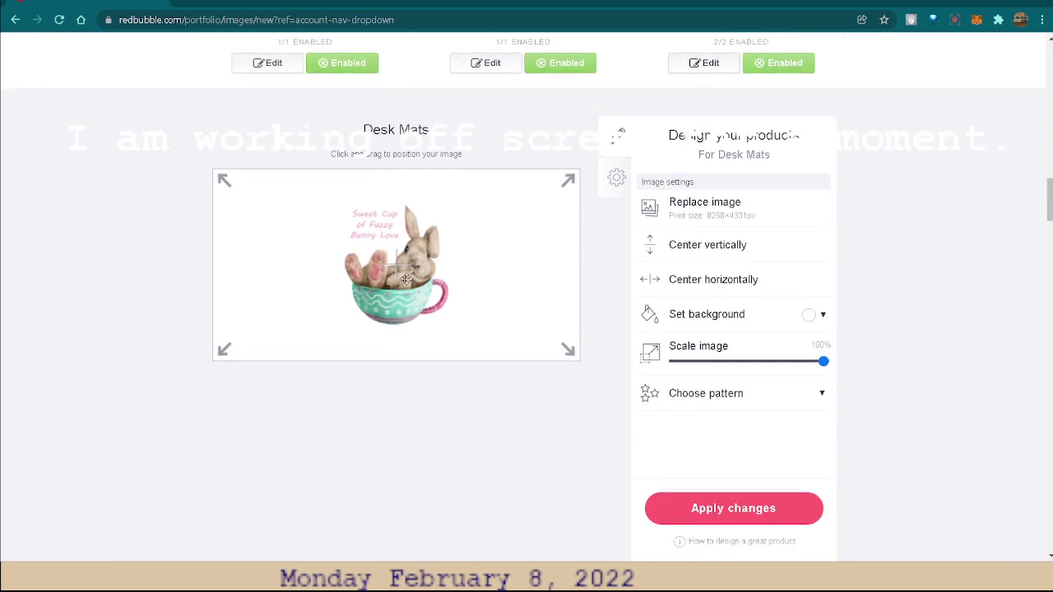
mouse_move(405, 277)
mouse_down()
mouse_move(313, 269)
mouse_move(515, 256)
mouse_up()
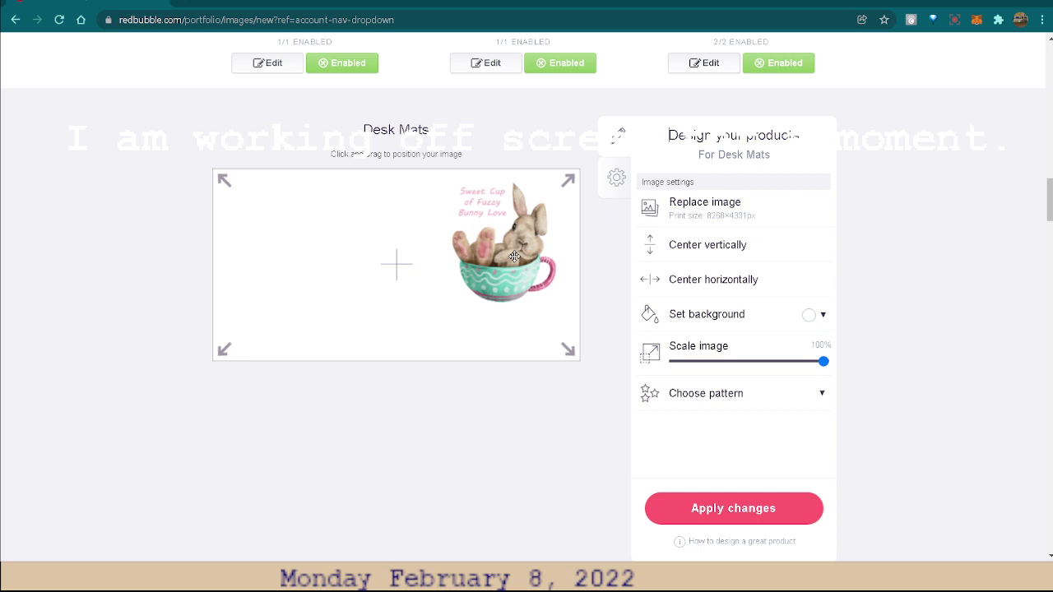
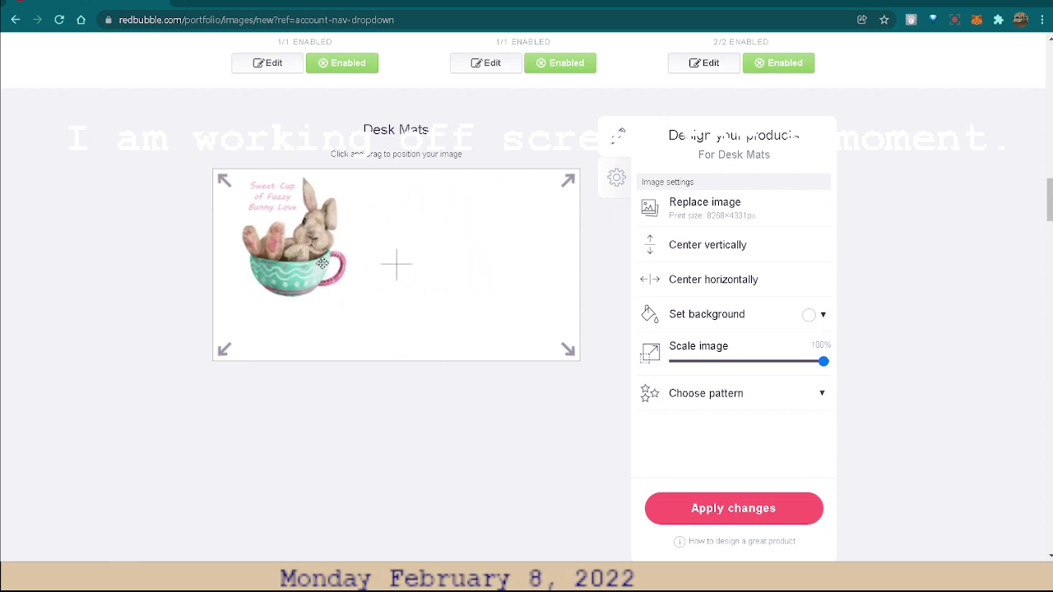
Nudge the bunny slightly down and right on the Desk Mats, then return to the product grid
drag(301, 247, 303, 252)
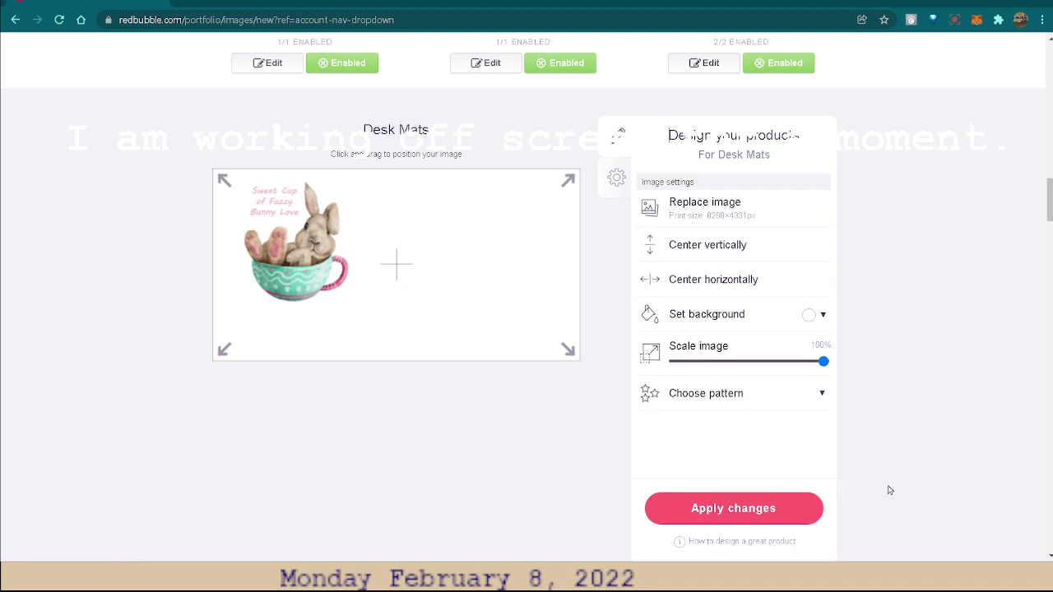
scroll(954, 455, up, 2)
scroll(956, 451, up, 1)
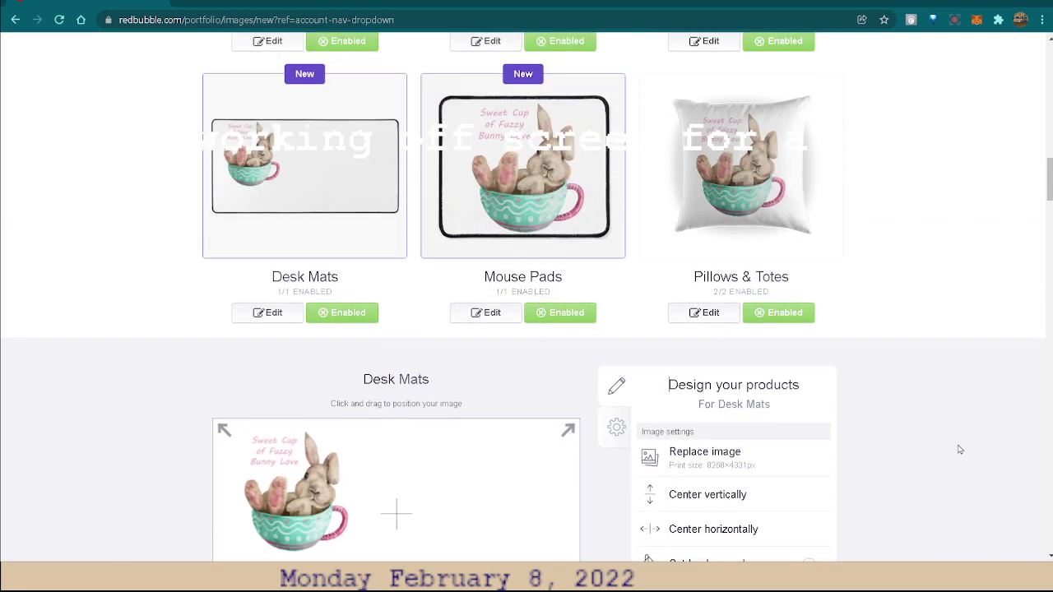
scroll(968, 444, up, 1)
scroll(968, 445, down, 1)
scroll(971, 449, down, 1)
scroll(983, 473, down, 1)
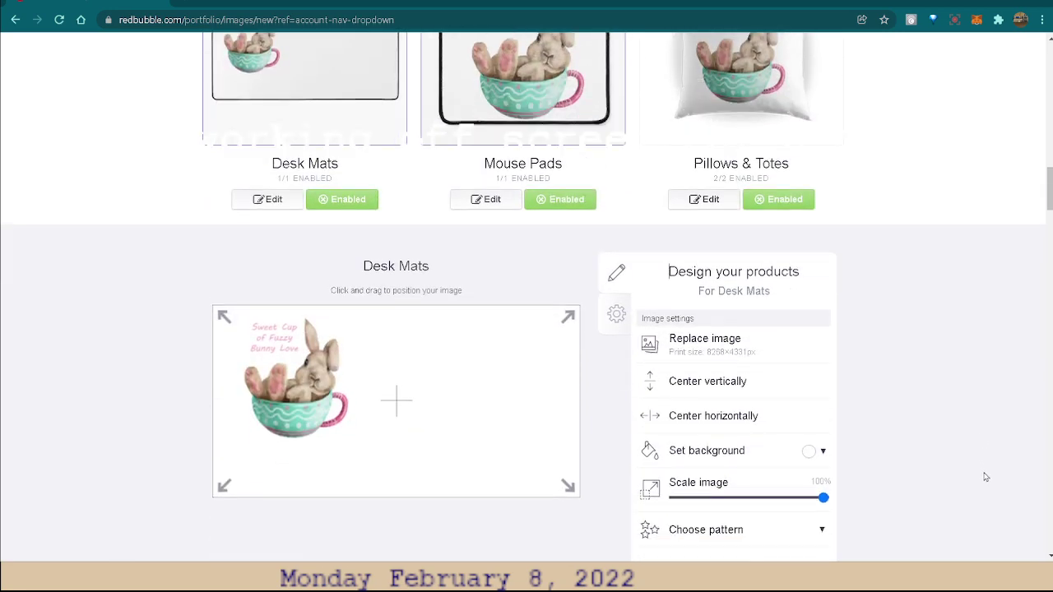
scroll(957, 522, down, 2)
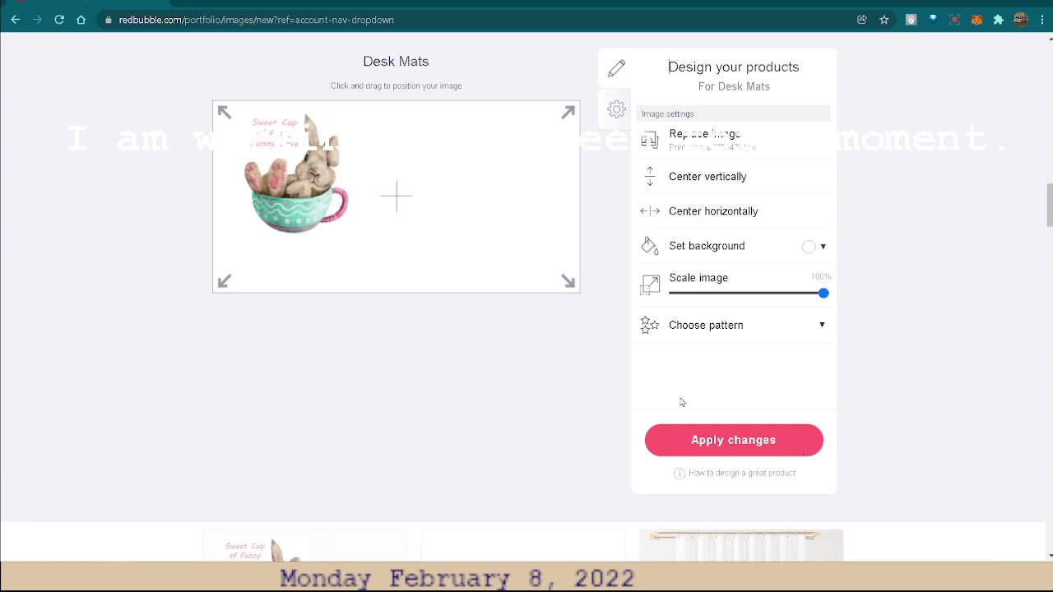
scroll(971, 370, down, 6)
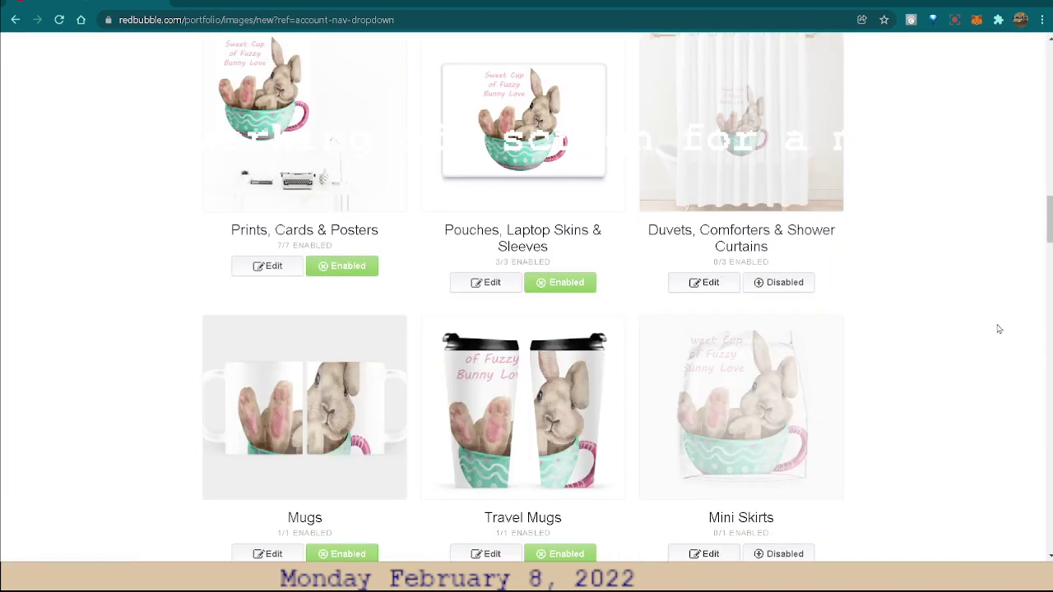
scroll(946, 383, up, 3)
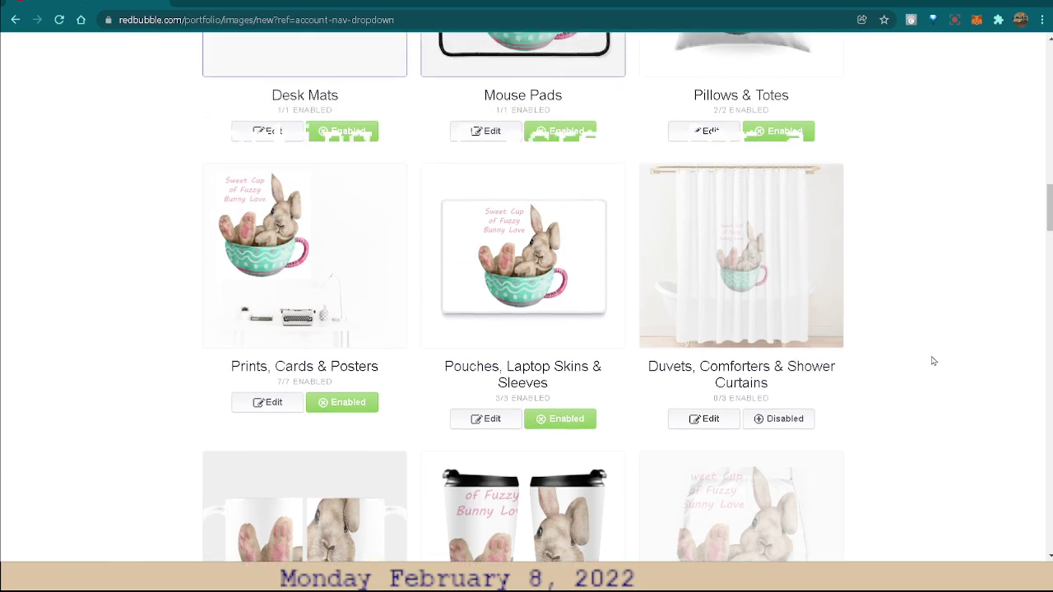
scroll(952, 320, up, 1)
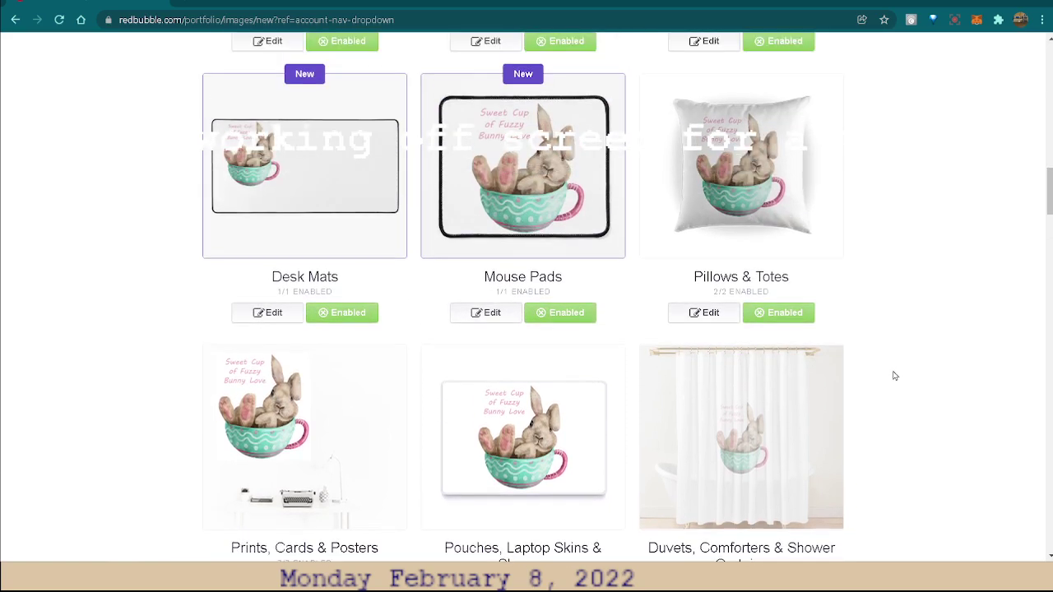
scroll(900, 456, down, 1)
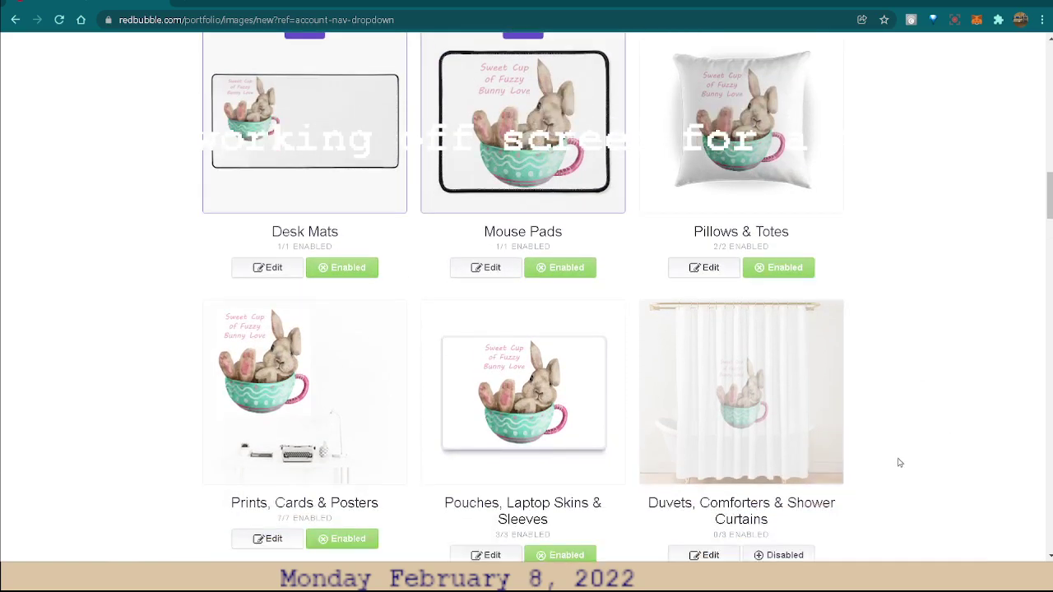
scroll(898, 461, down, 1)
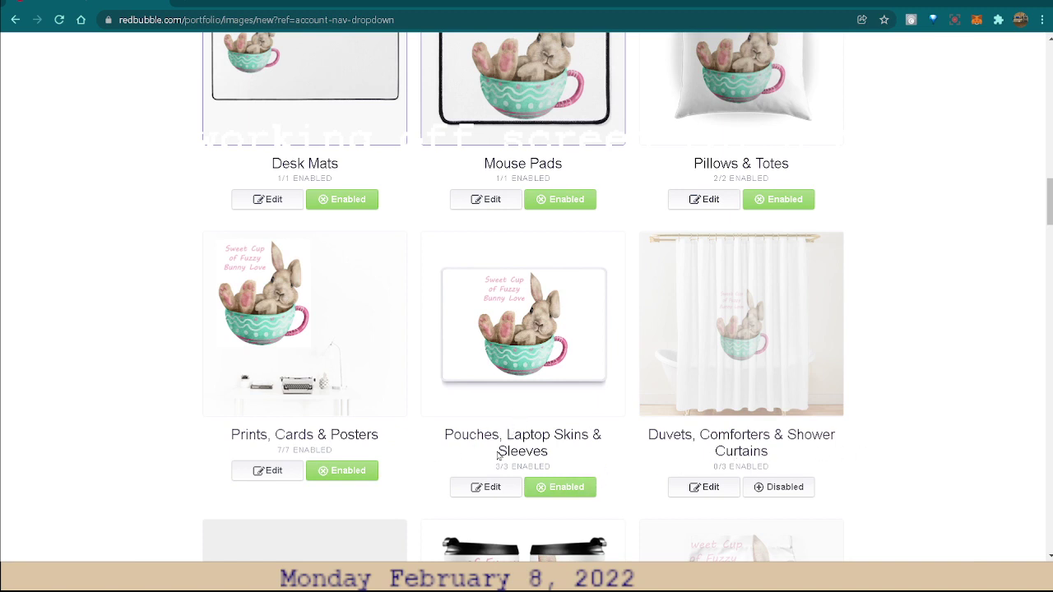
Shift the bunny right on Pouches, Laptop Skins & Sleeves and apply the change
click(486, 488)
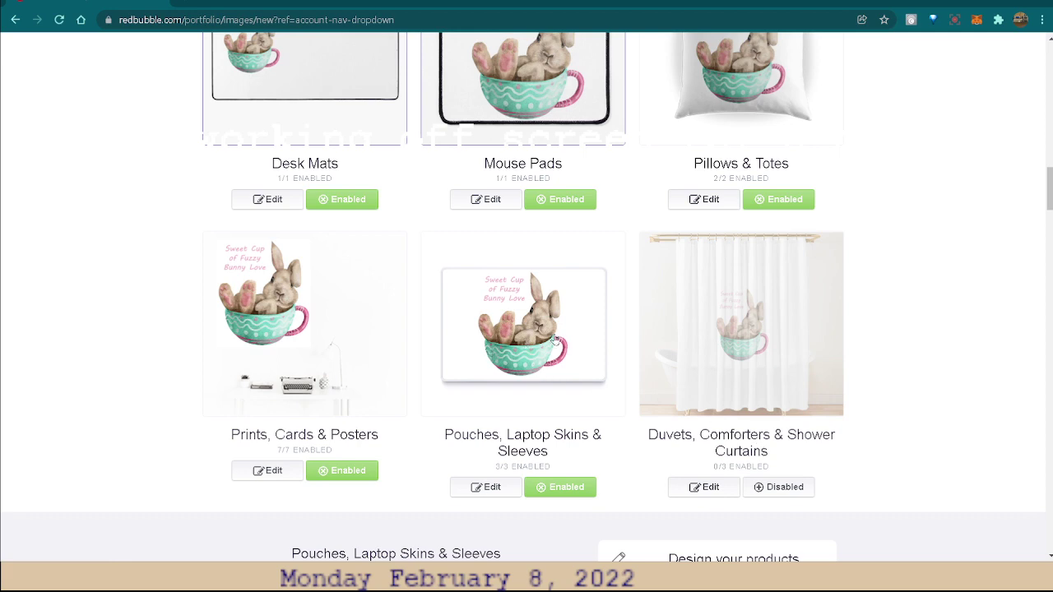
scroll(558, 339, down, 3)
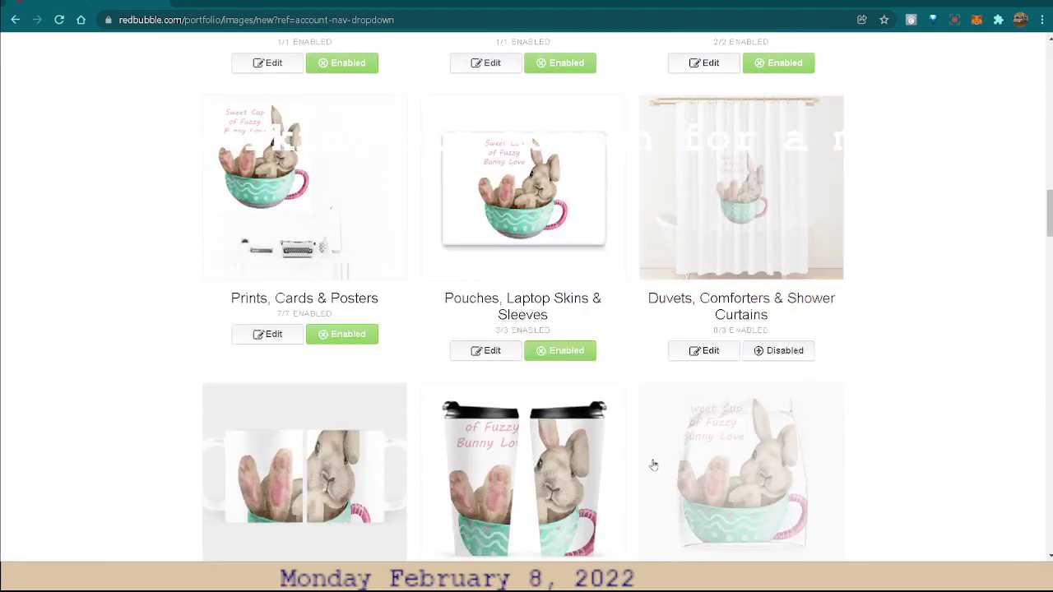
click(487, 259)
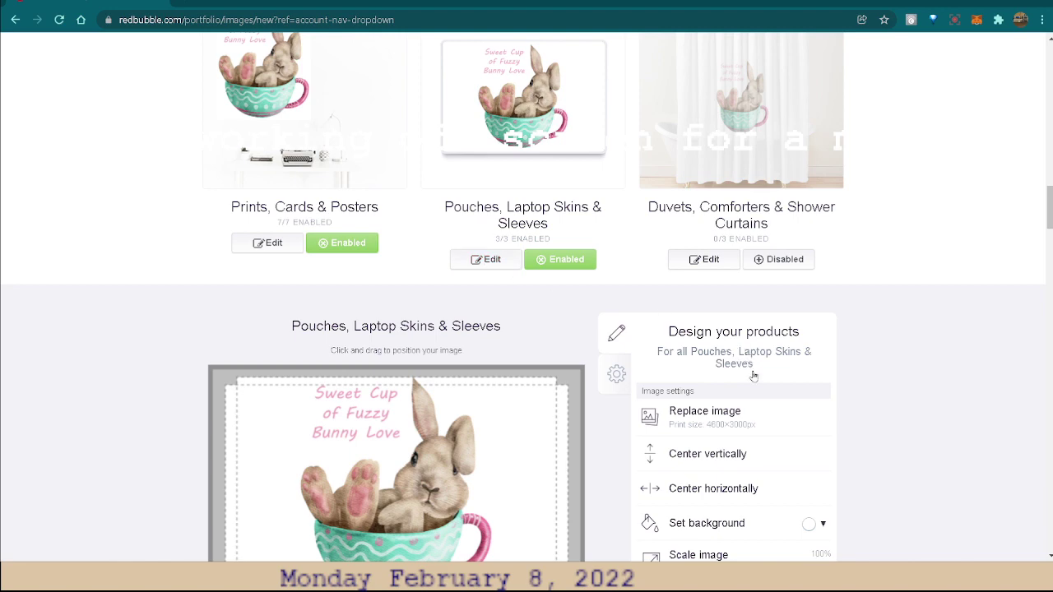
scroll(759, 408, down, 2)
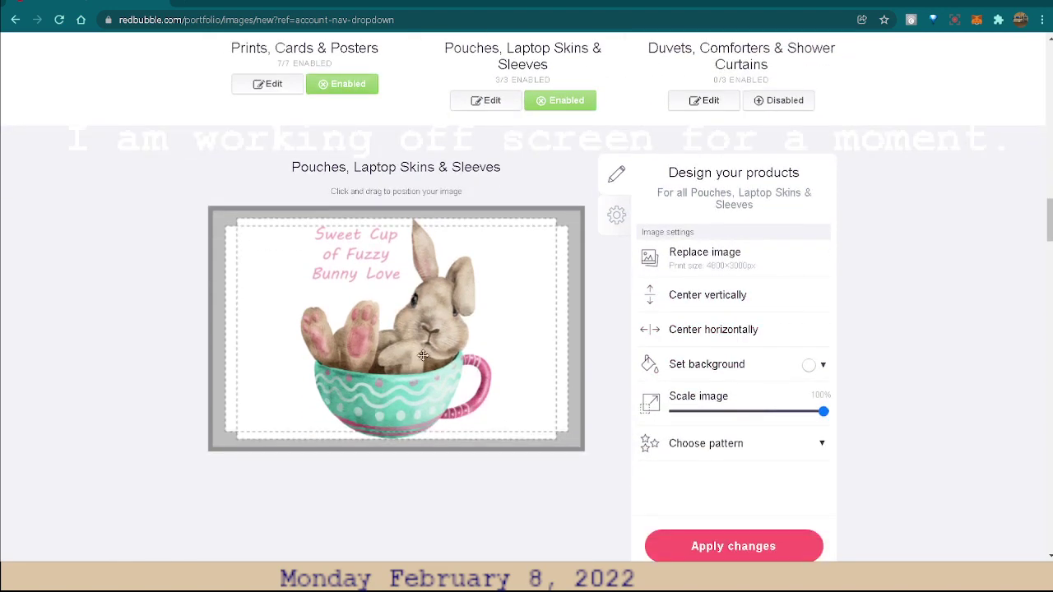
mouse_move(433, 354)
mouse_down()
mouse_move(535, 357)
mouse_move(401, 357)
mouse_up()
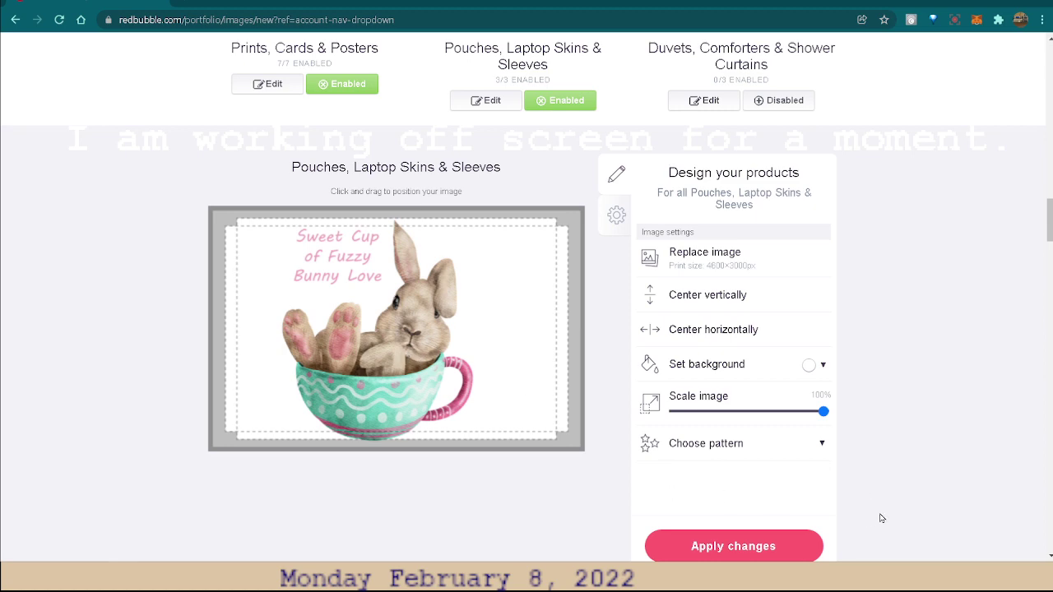
scroll(926, 499, down, 1)
click(746, 459)
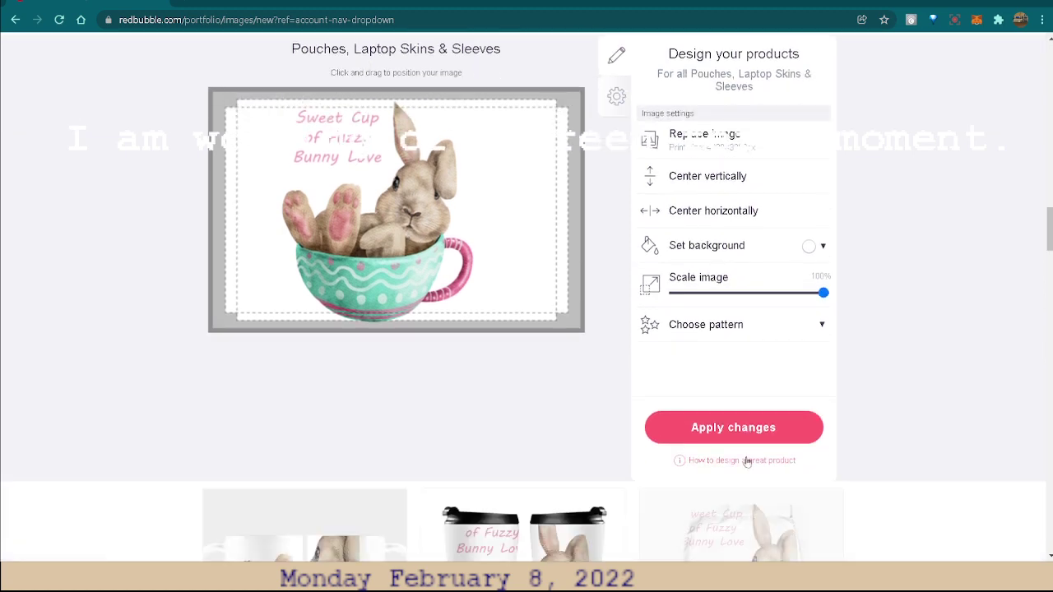
Disable Pouches, Laptop Skins & Sleeves so it shows 0/3 enabled
scroll(793, 342, down, 5)
scroll(927, 226, up, 3)
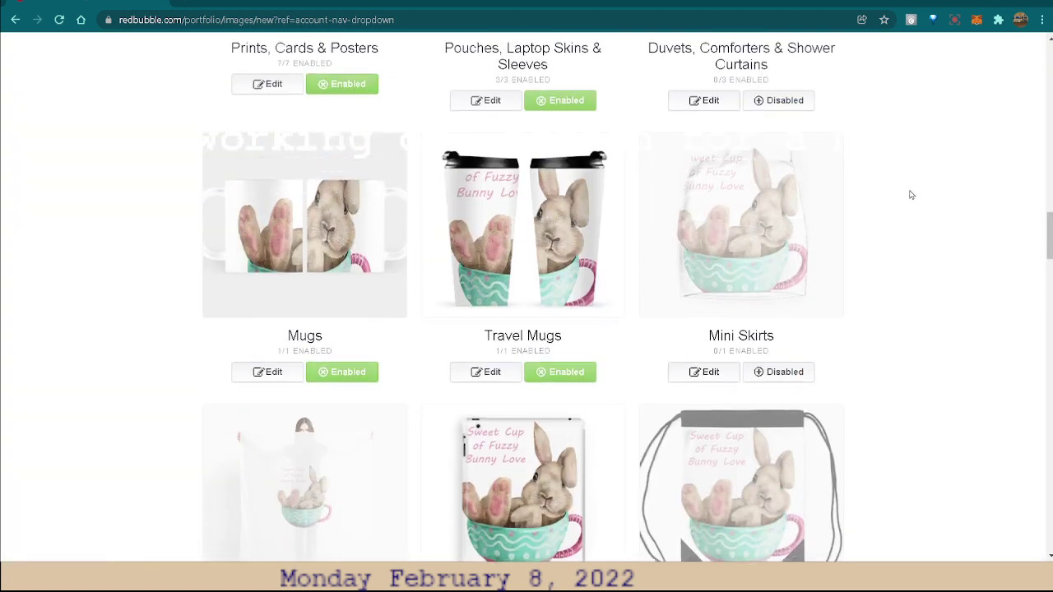
scroll(759, 214, up, 1)
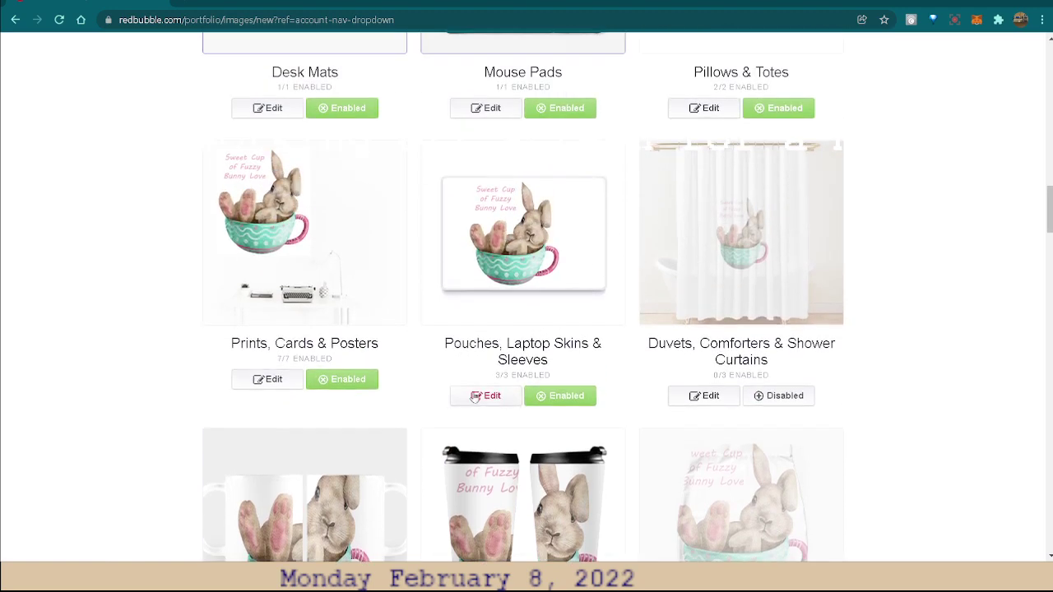
click(567, 398)
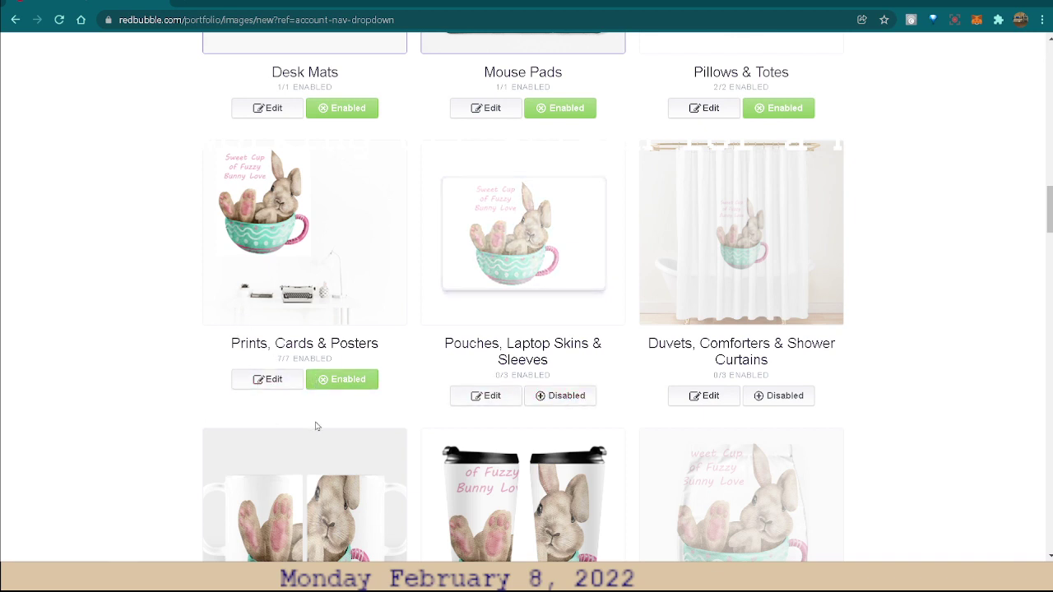
click(274, 379)
scroll(926, 358, down, 1)
scroll(947, 356, down, 2)
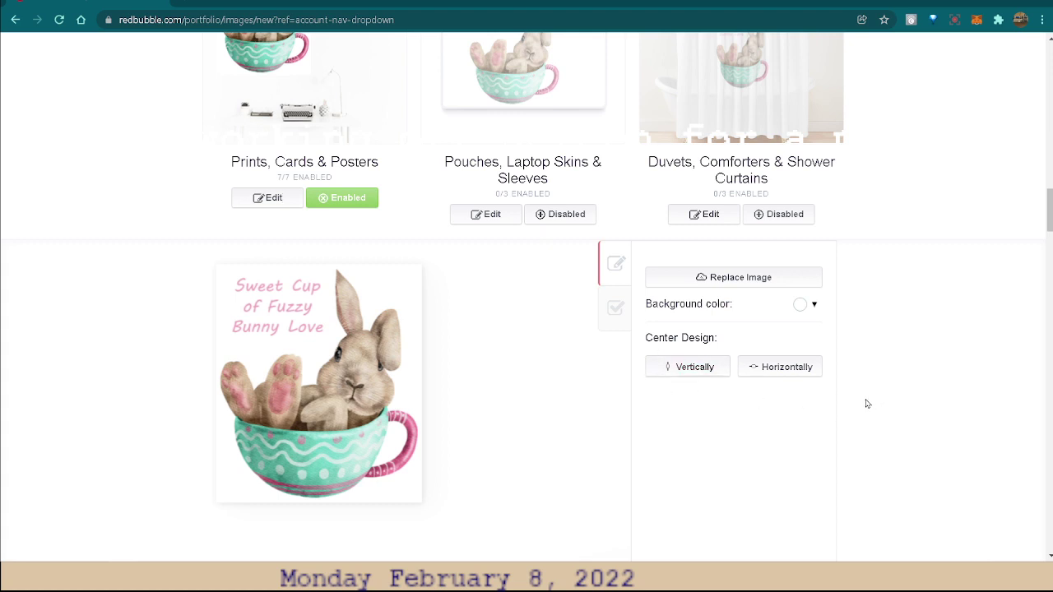
click(616, 317)
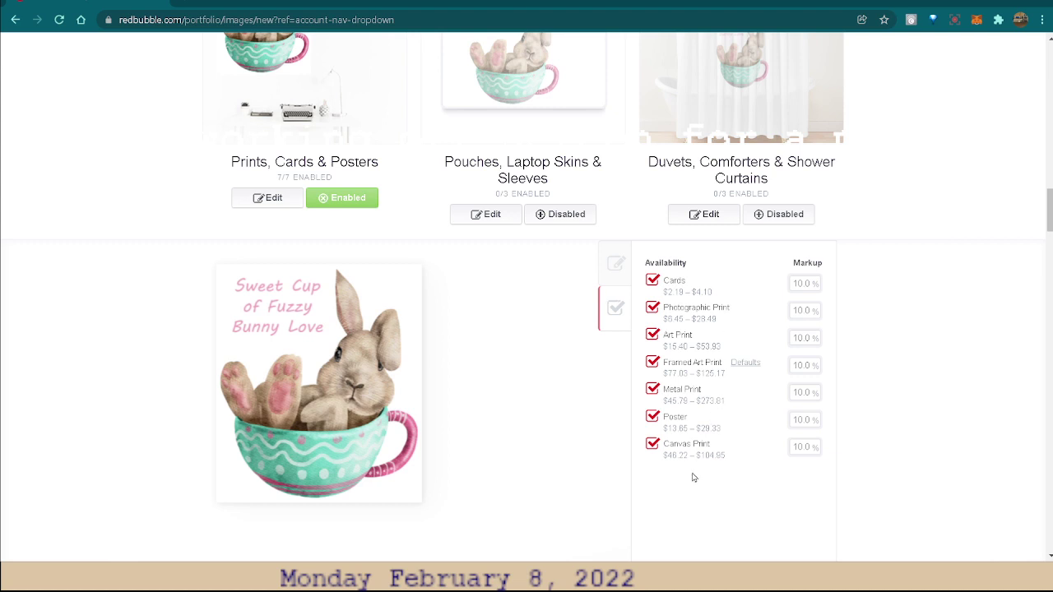
click(617, 265)
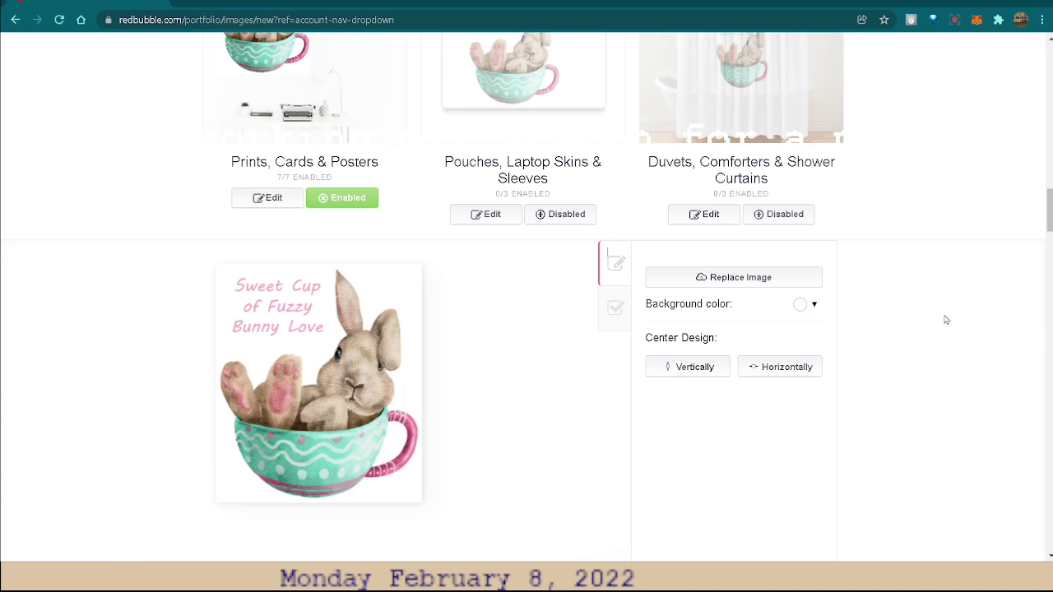
scroll(938, 329, down, 2)
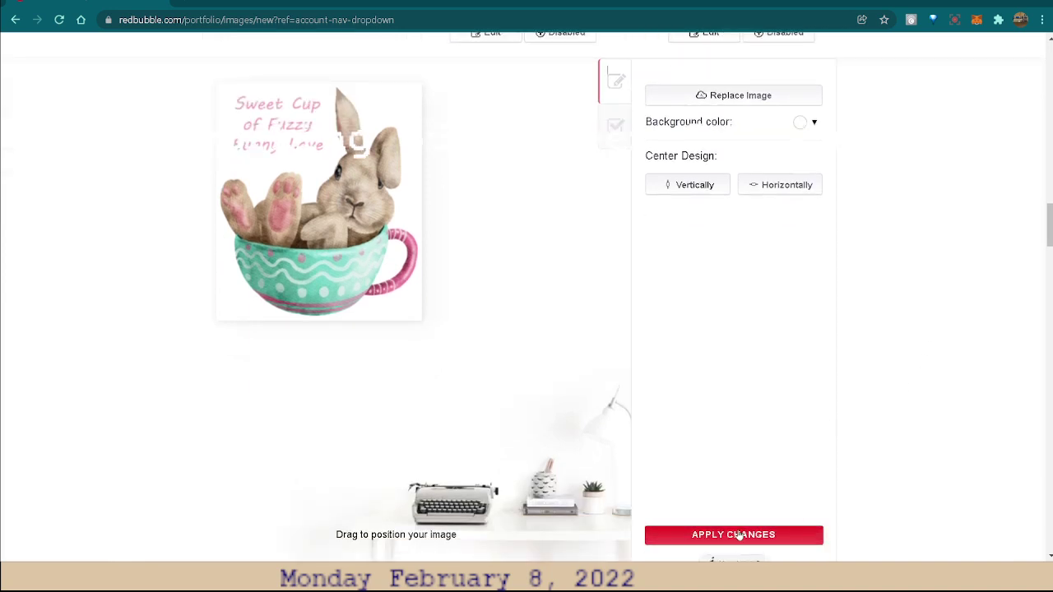
click(738, 535)
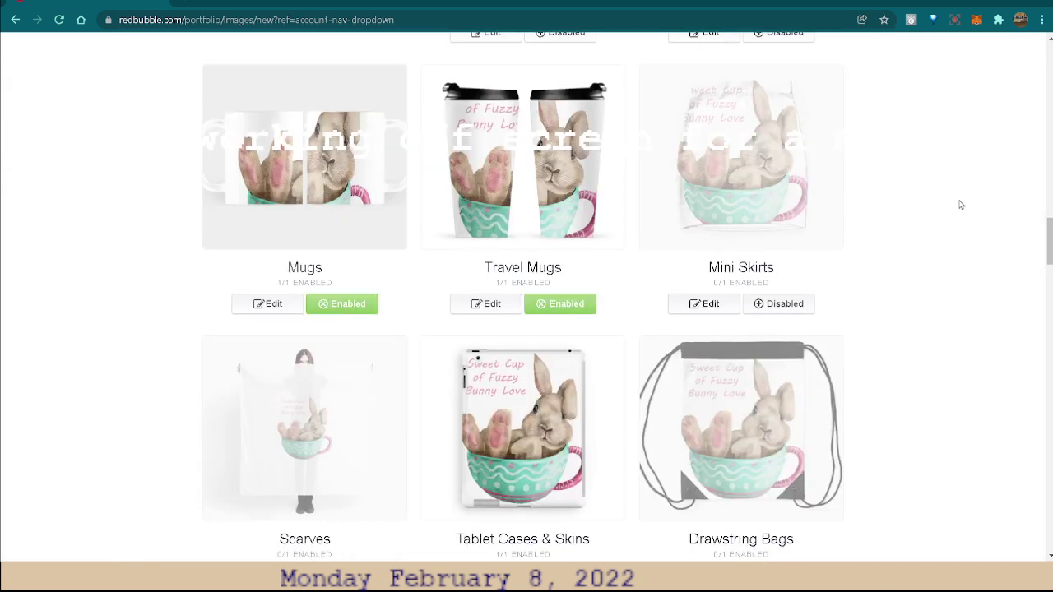
Disable Mugs for the bunny design
scroll(961, 191, up, 1)
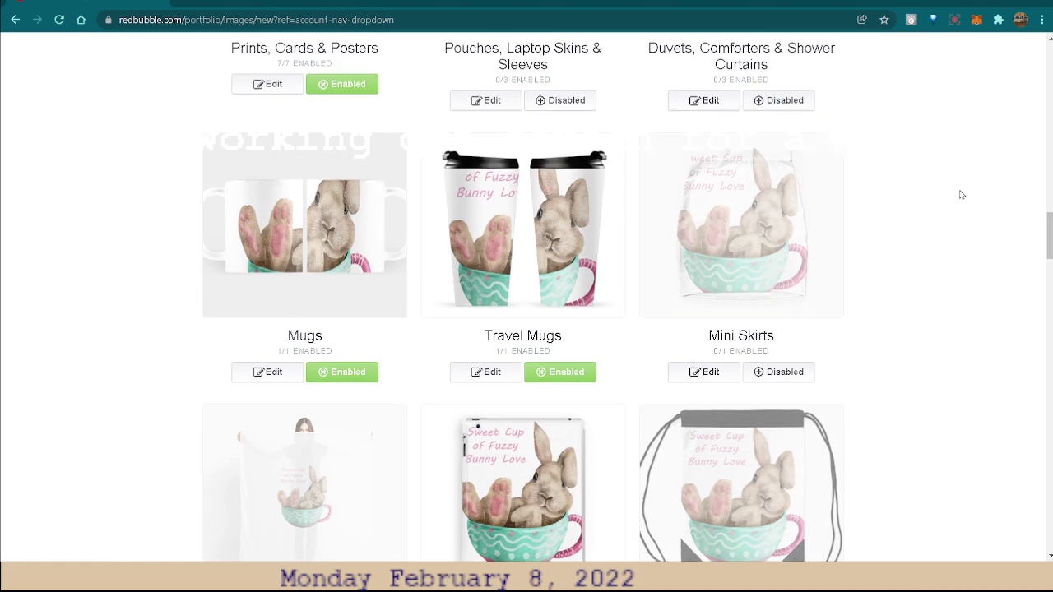
scroll(961, 196, up, 2)
scroll(968, 212, up, 1)
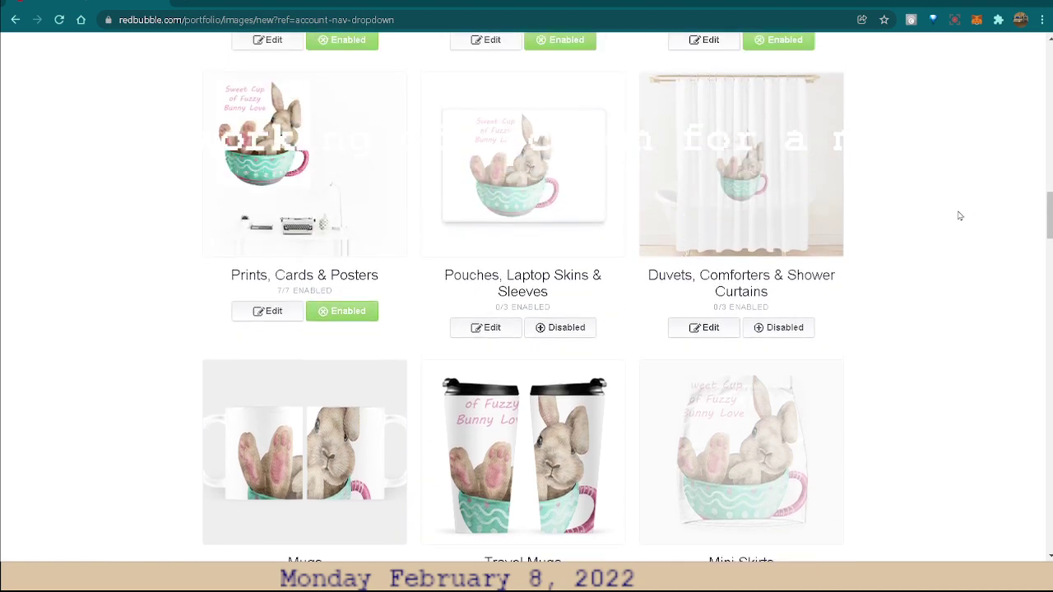
scroll(959, 215, down, 3)
scroll(949, 209, down, 2)
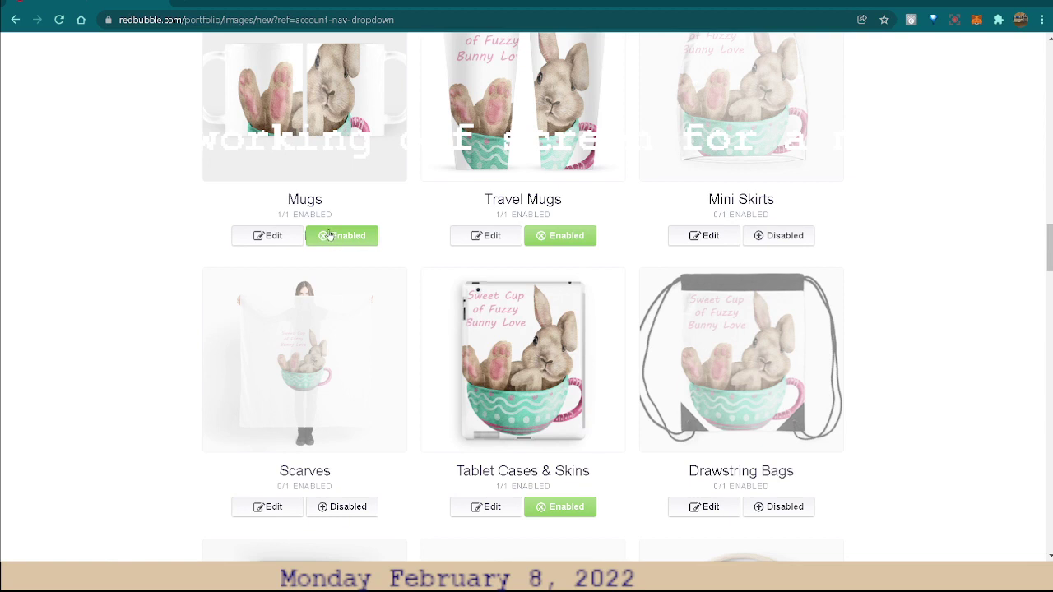
click(329, 236)
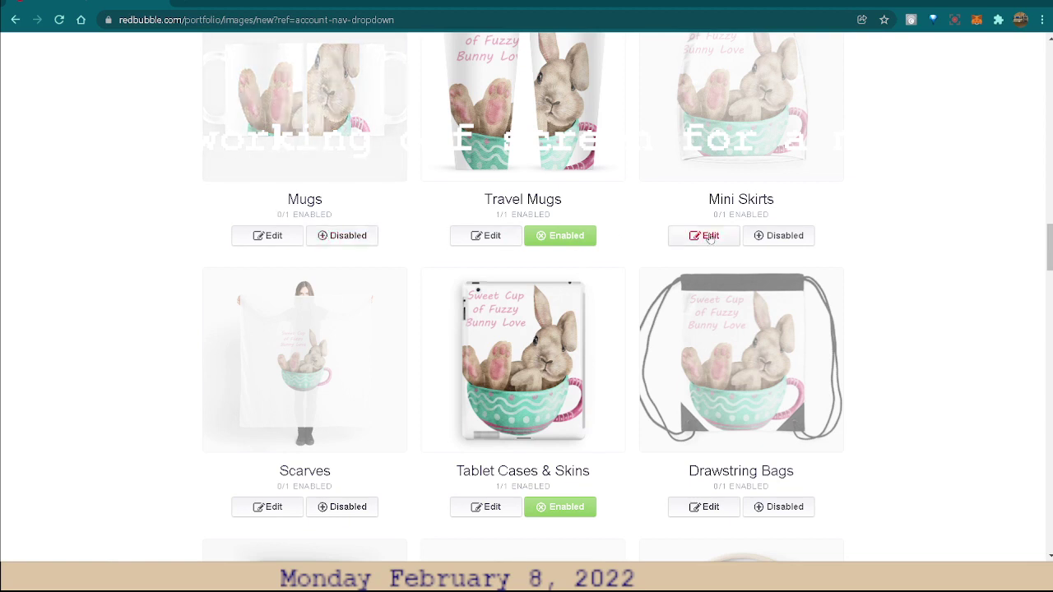
Shrink the Mugs design to 35% of its size
click(267, 237)
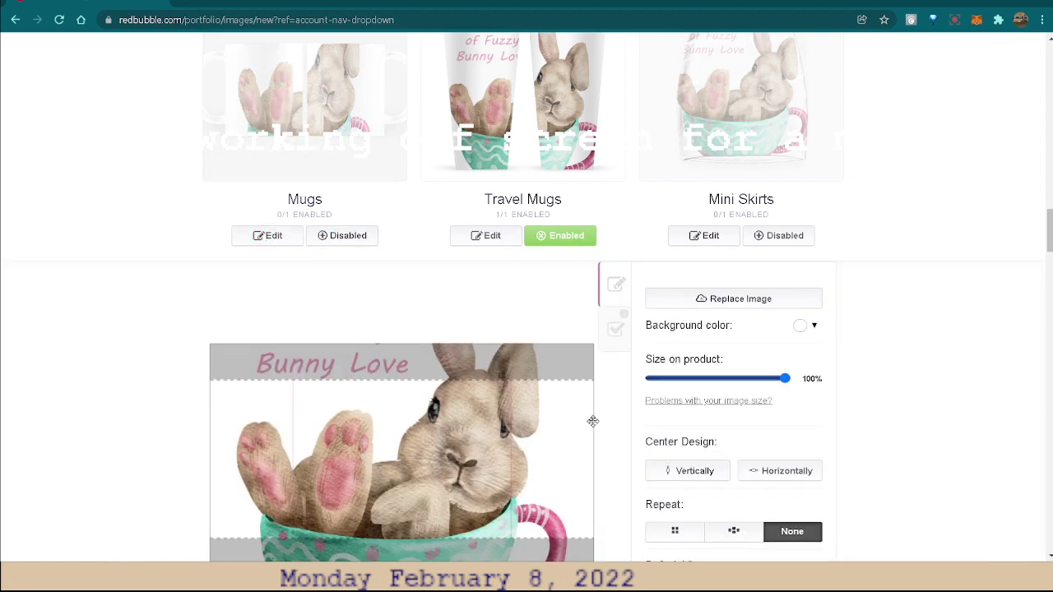
drag(786, 379, 698, 379)
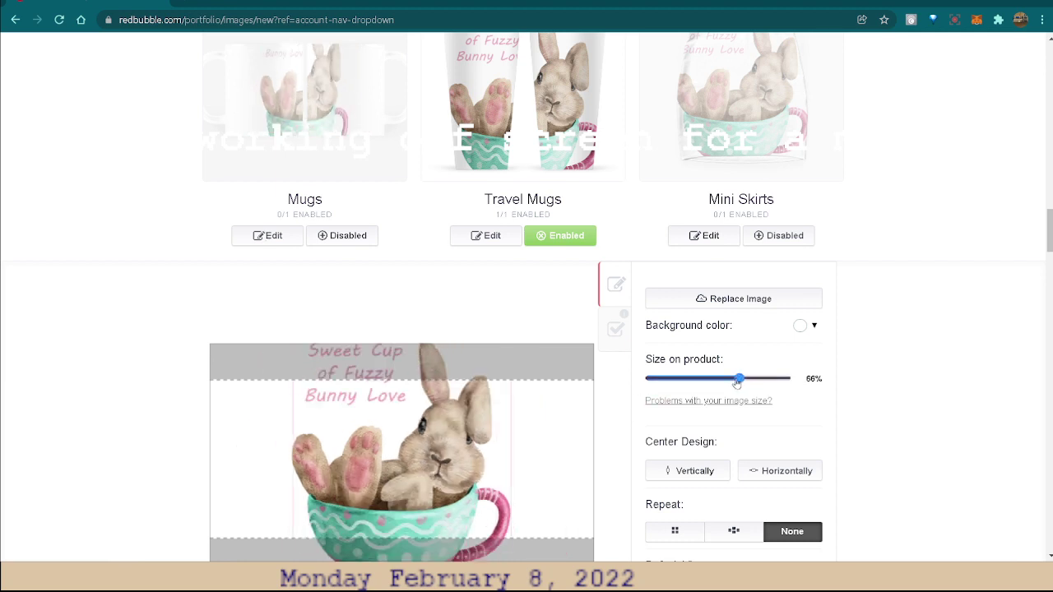
scroll(920, 526, down, 1)
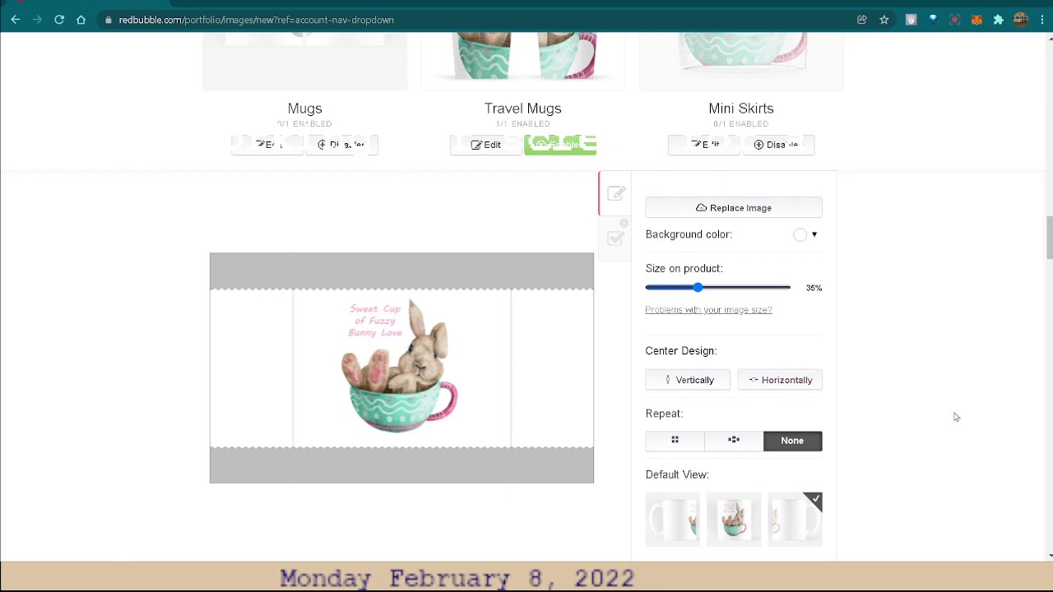
scroll(956, 424, down, 1)
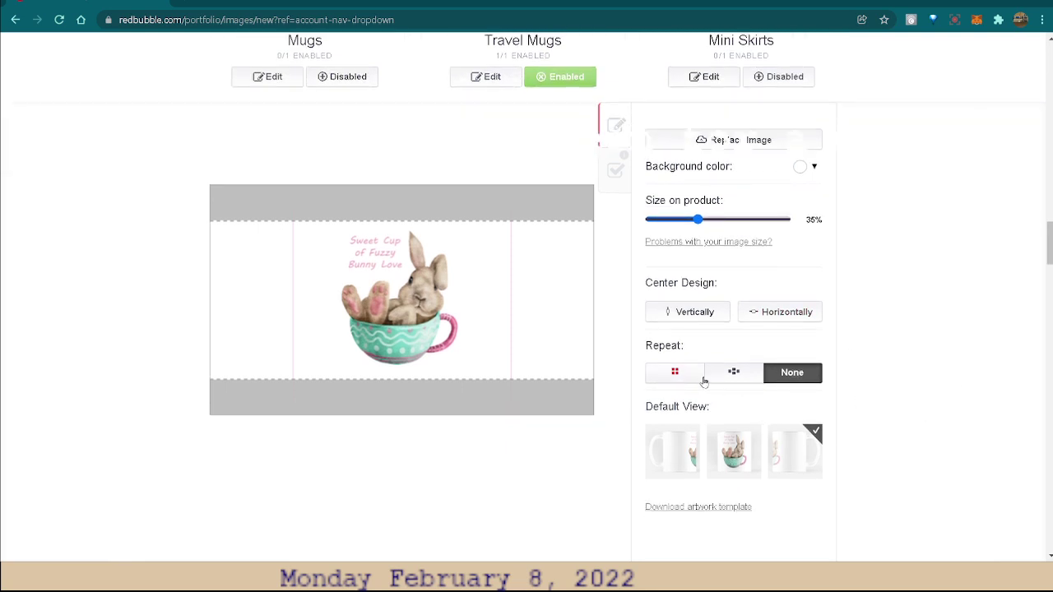
Tile the bunny in straight grid rows, shift the pattern down, and apply the changes
click(728, 379)
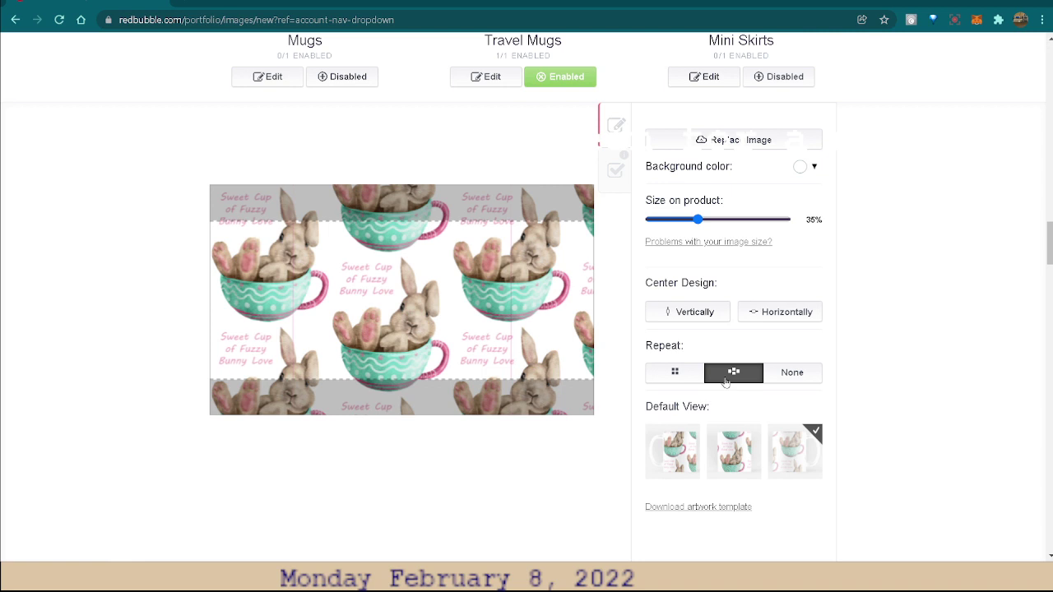
click(680, 378)
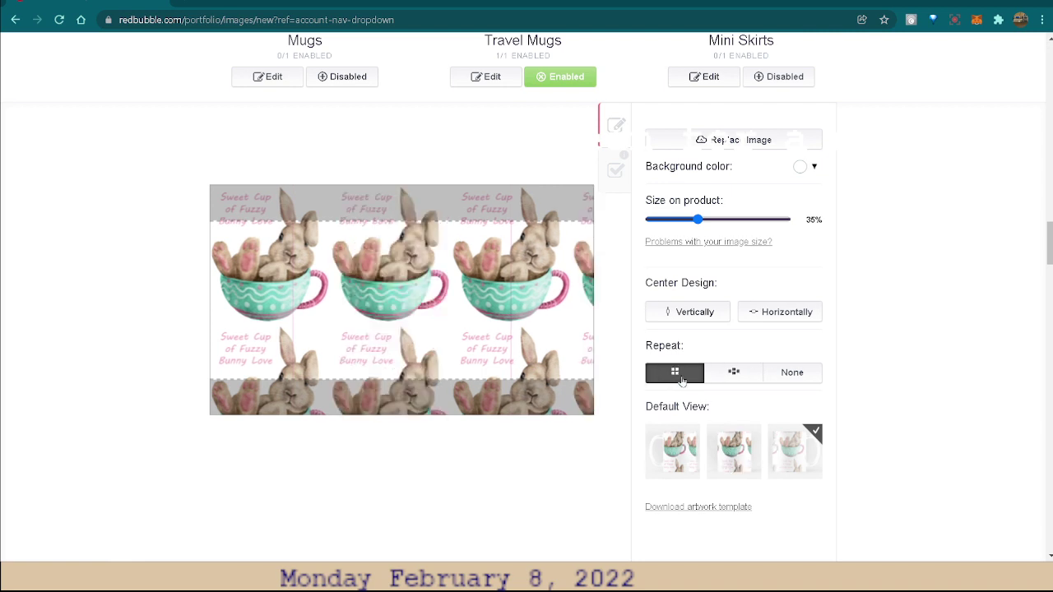
drag(457, 293, 453, 336)
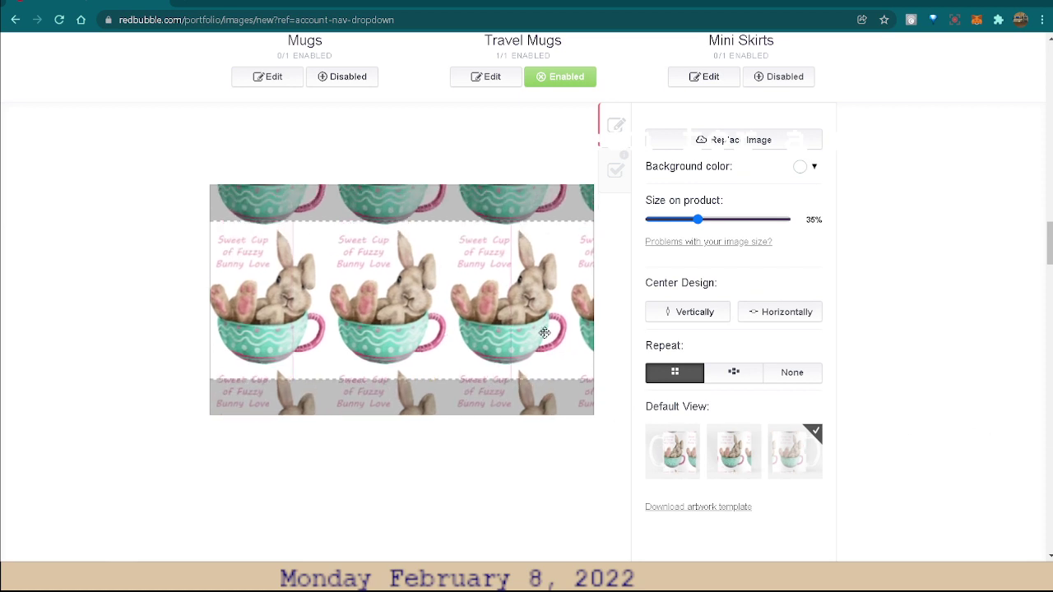
scroll(974, 324, up, 3)
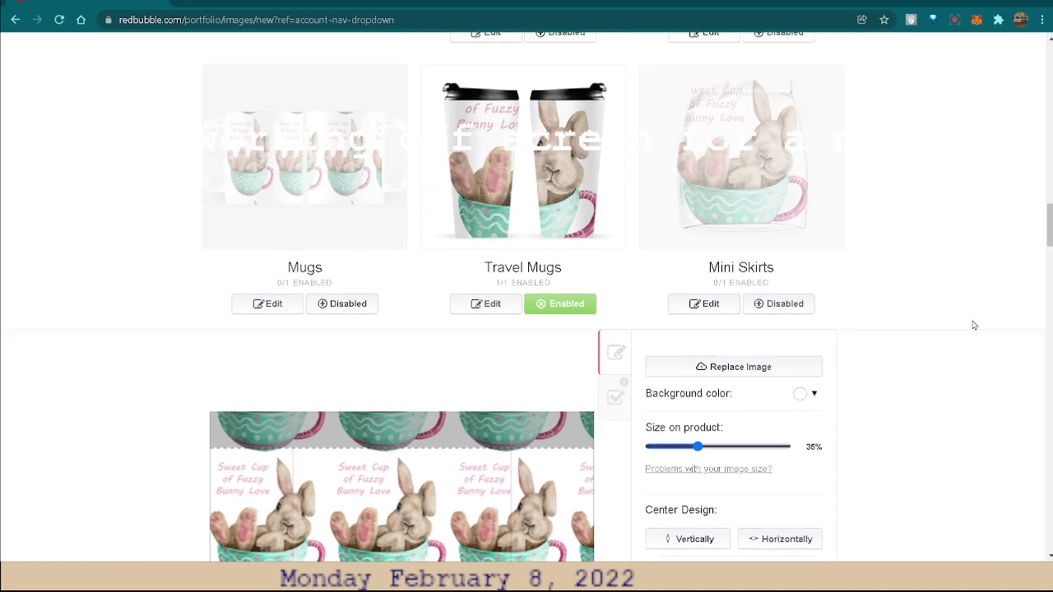
scroll(974, 325, down, 1)
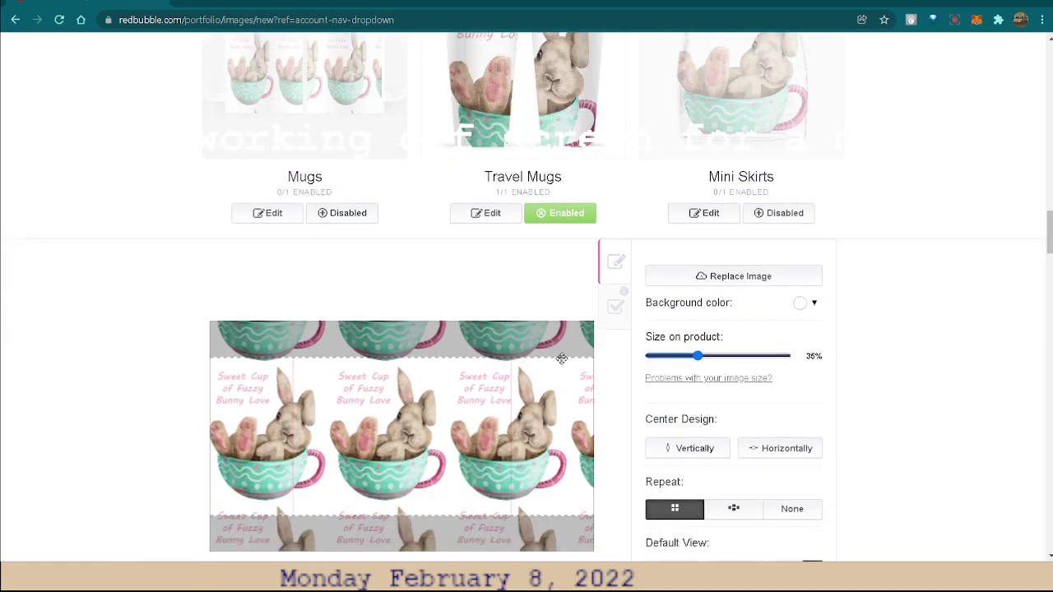
scroll(922, 335, down, 1)
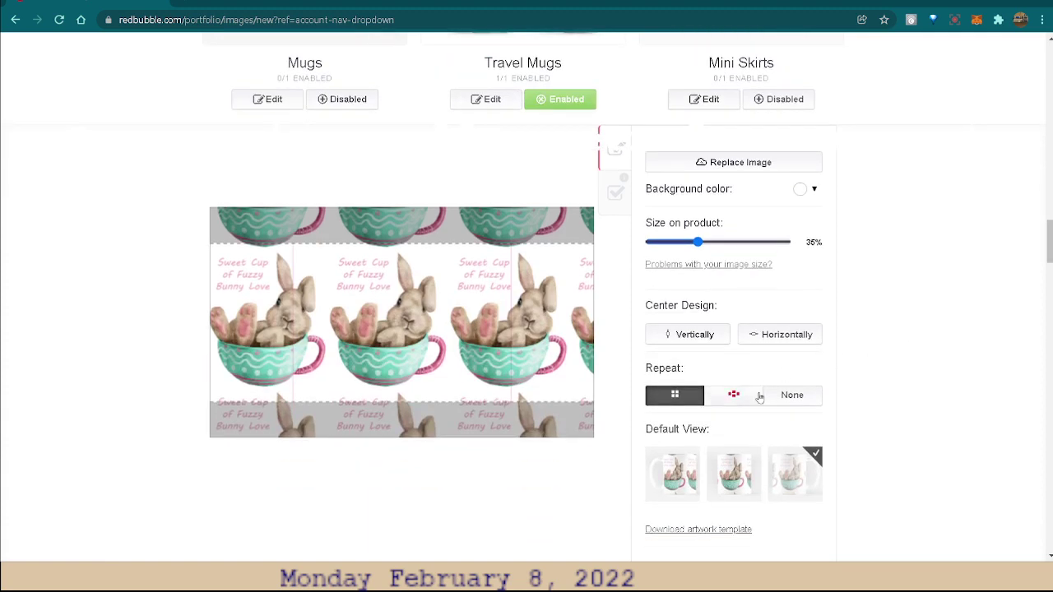
scroll(964, 458, down, 1)
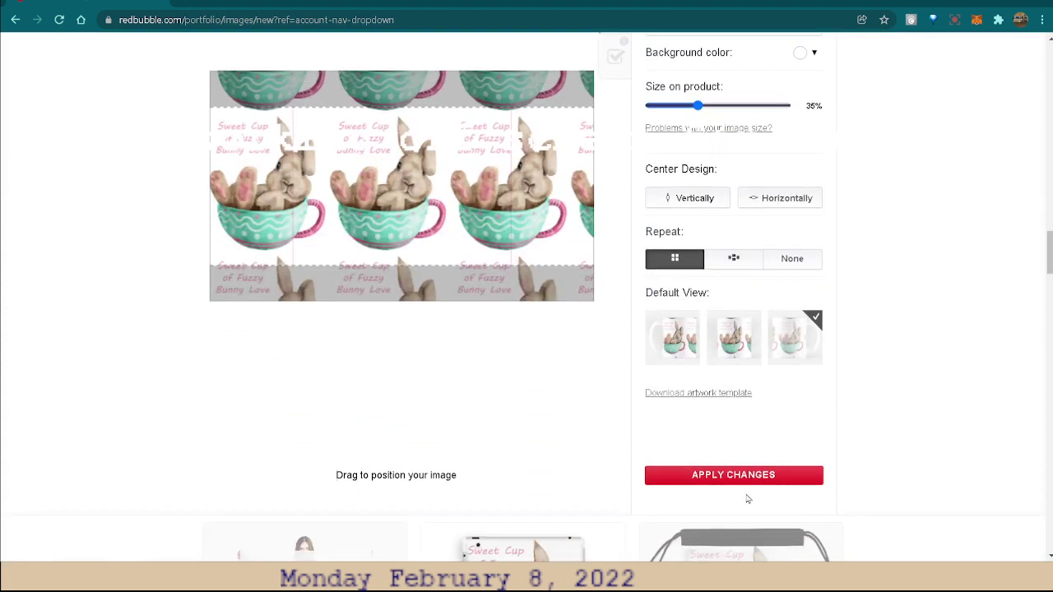
click(764, 475)
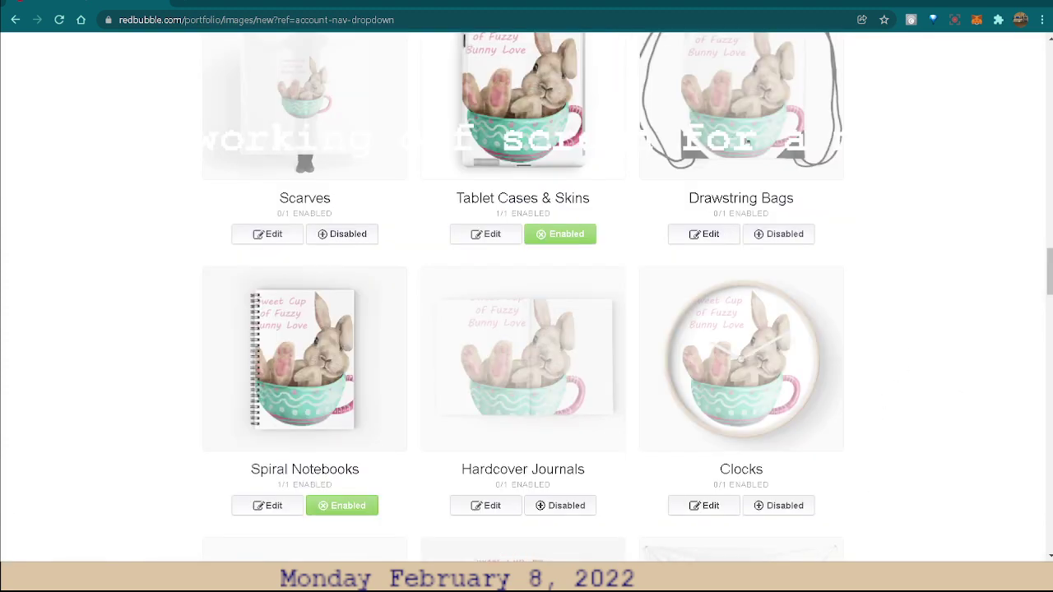
Switch Mugs back on so it shows 1/1 enabled with the tiled bunny
scroll(893, 392, down, 2)
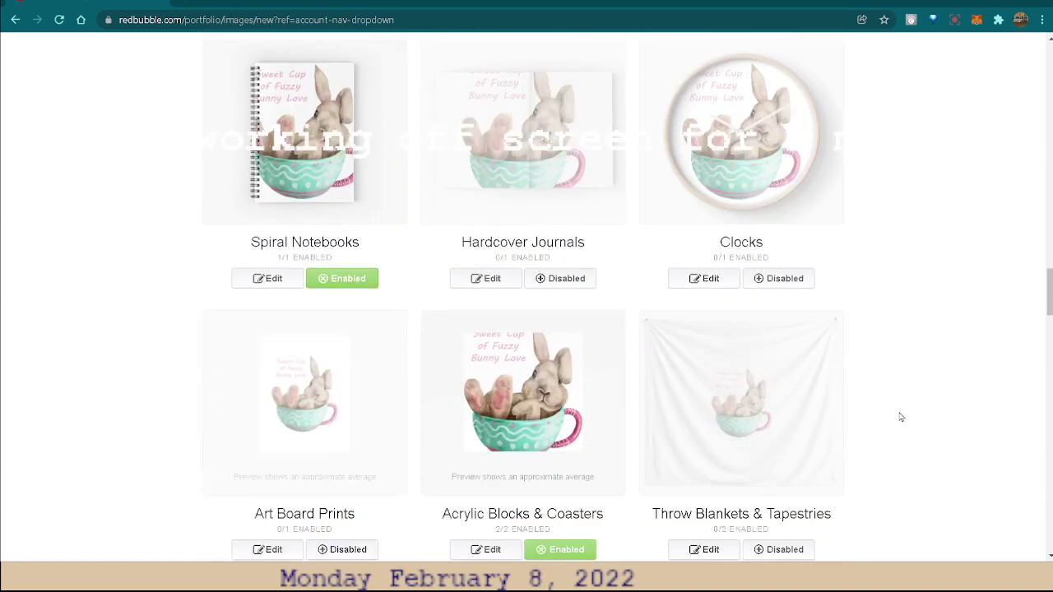
scroll(897, 395, up, 1)
scroll(897, 395, up, 1)
scroll(895, 395, up, 1)
scroll(895, 396, up, 1)
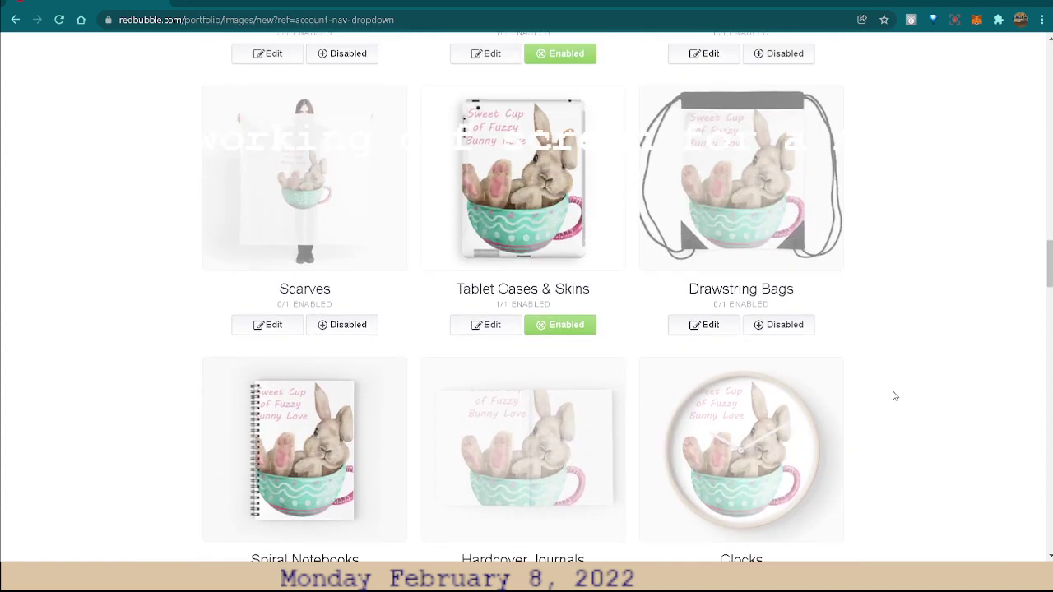
scroll(895, 395, up, 1)
scroll(896, 396, up, 1)
scroll(895, 396, up, 1)
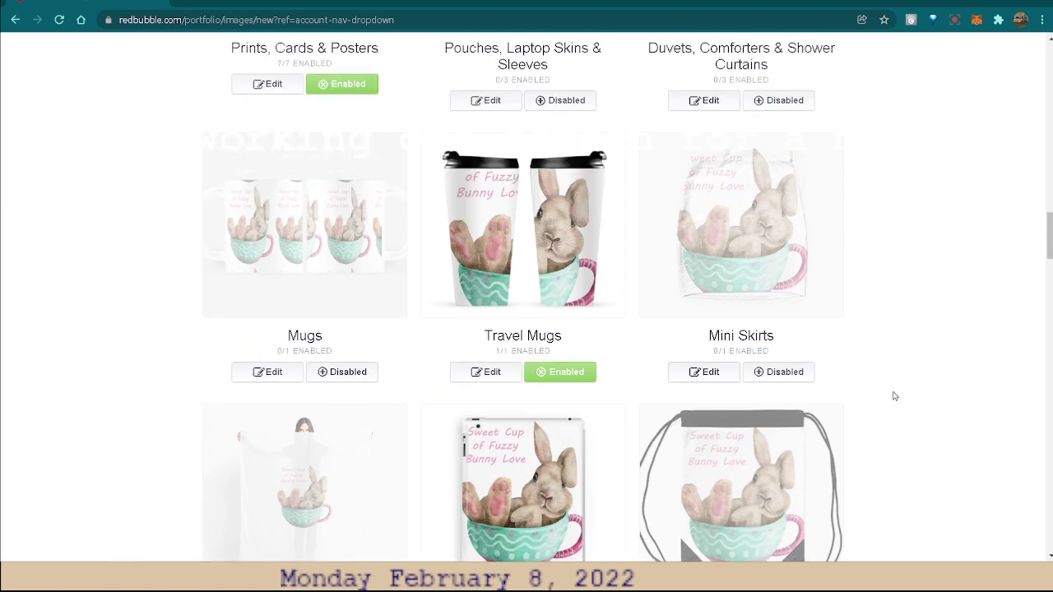
click(336, 372)
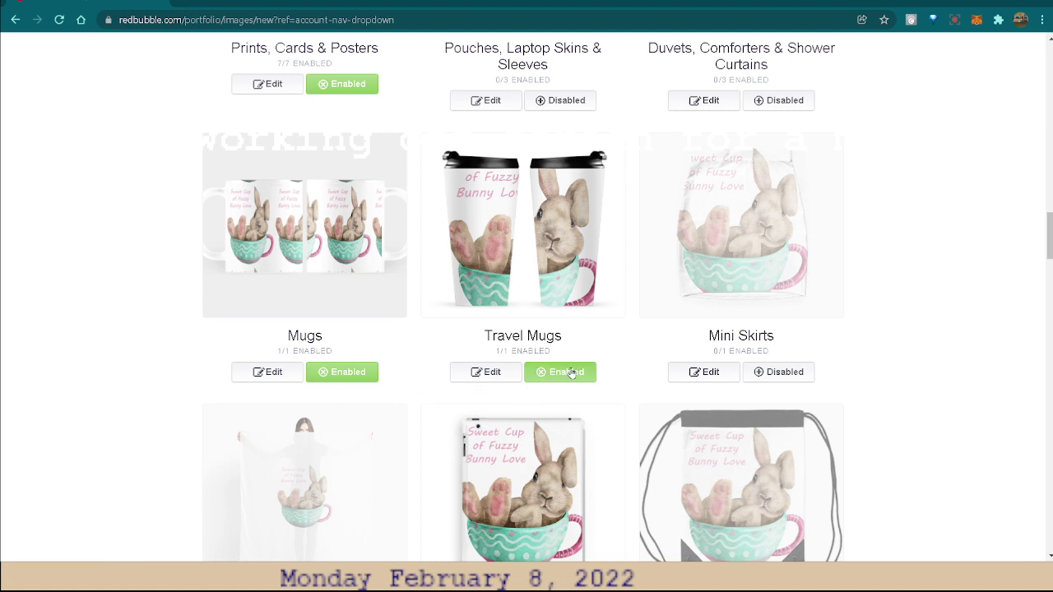
Shrink the Travel Mugs design to 53% and move the bunny right in the print area
click(486, 372)
scroll(954, 388, down, 3)
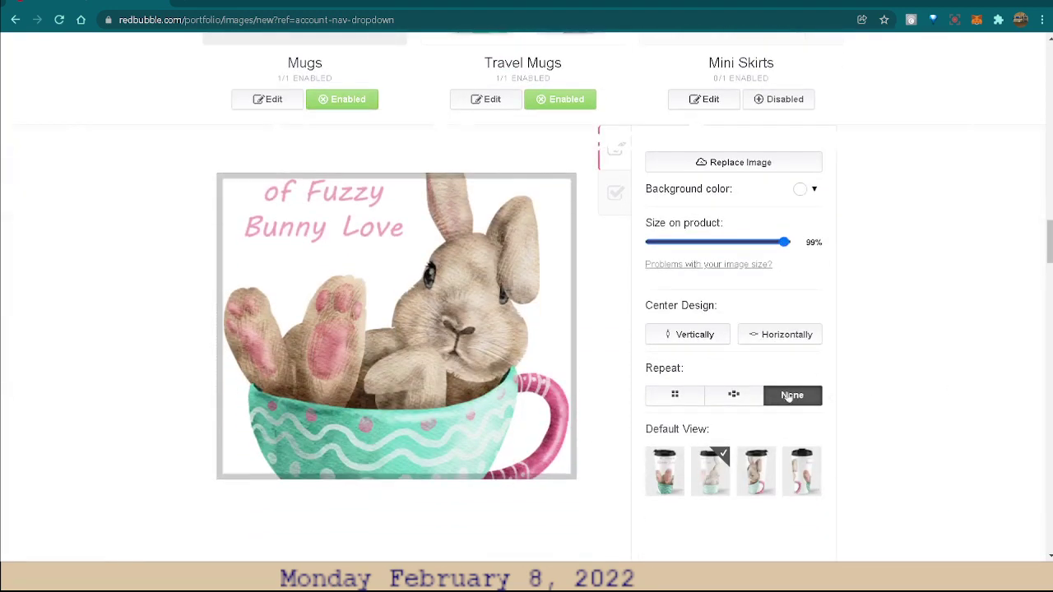
drag(784, 242, 721, 247)
scroll(938, 285, up, 1)
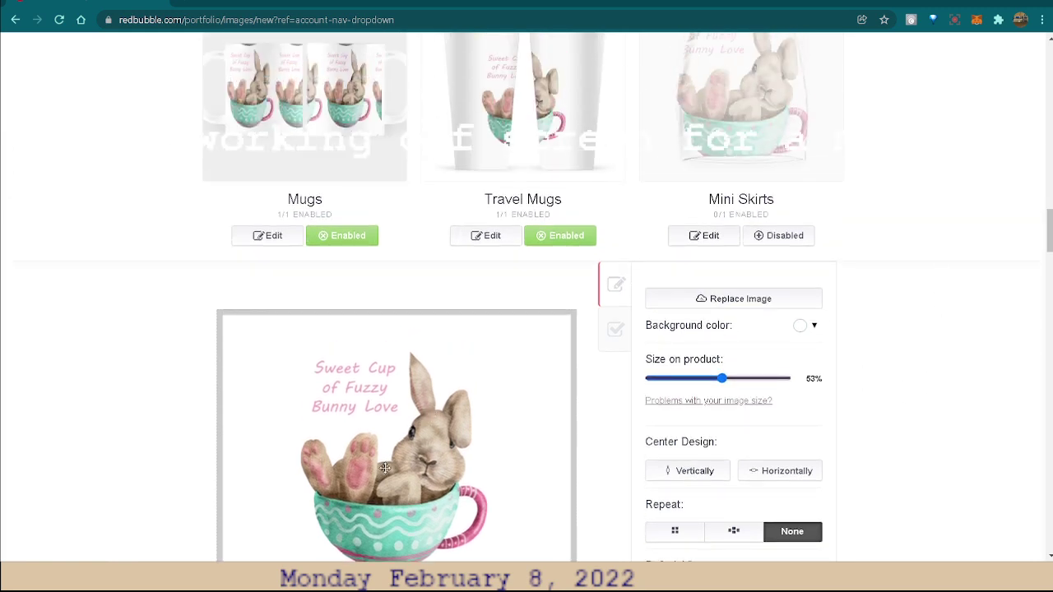
mouse_move(385, 465)
mouse_down()
mouse_move(463, 469)
mouse_move(343, 467)
mouse_move(388, 462)
mouse_move(385, 488)
mouse_up()
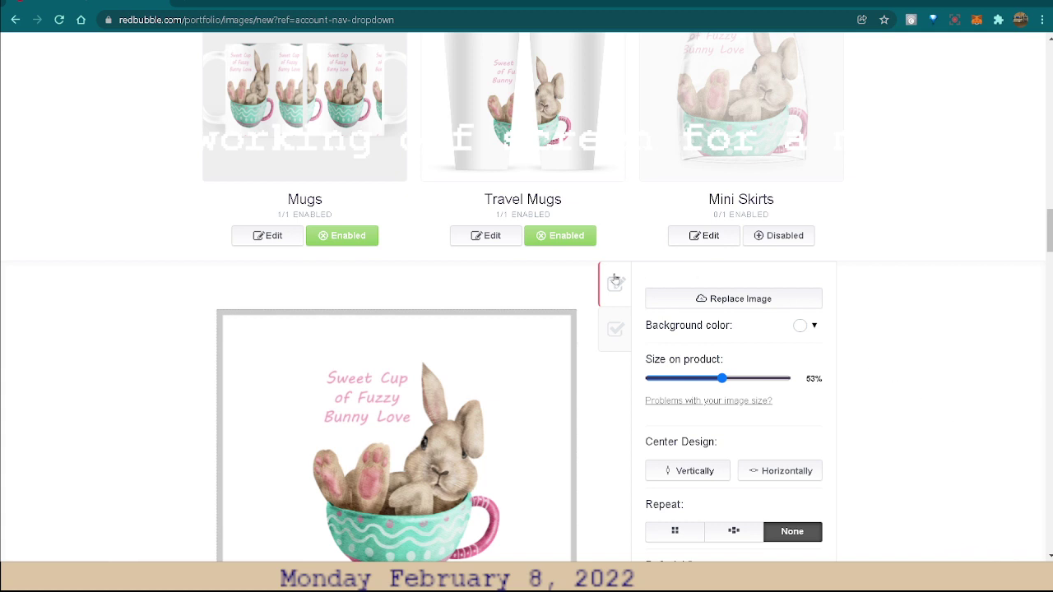
scroll(1001, 472, down, 2)
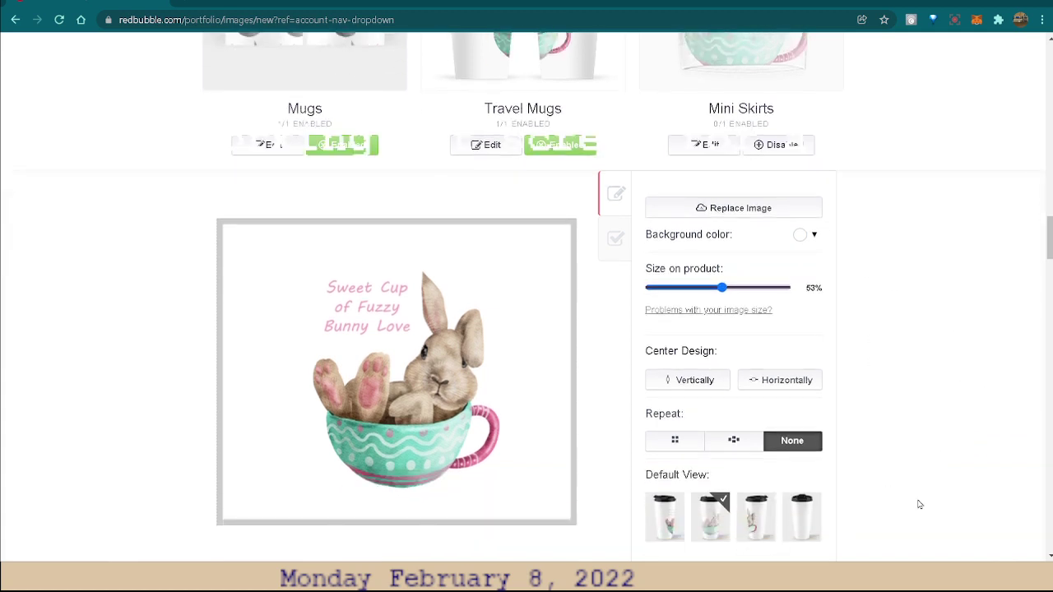
scroll(920, 504, down, 2)
Leave the Travel Mugs editor and return to the product grid
scroll(950, 471, down, 2)
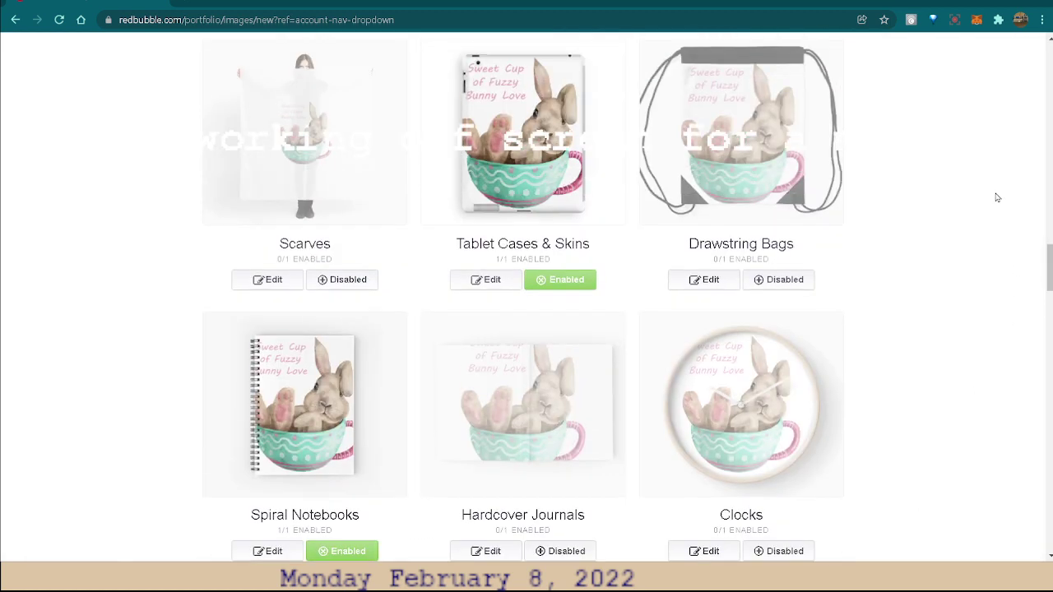
scroll(938, 226, up, 4)
scroll(937, 225, up, 1)
scroll(936, 224, up, 1)
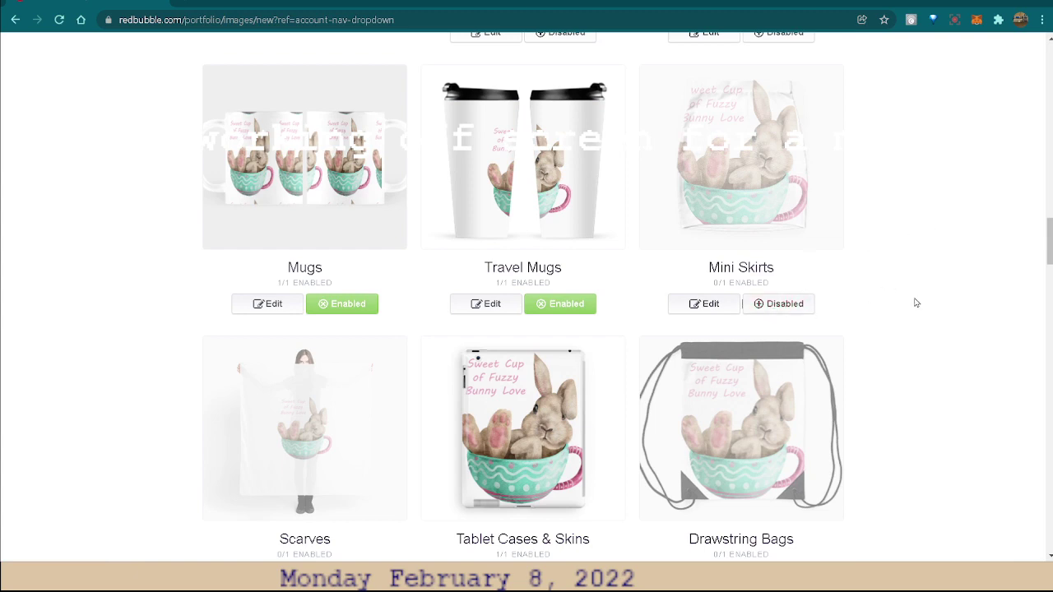
scroll(919, 300, down, 2)
scroll(924, 299, down, 1)
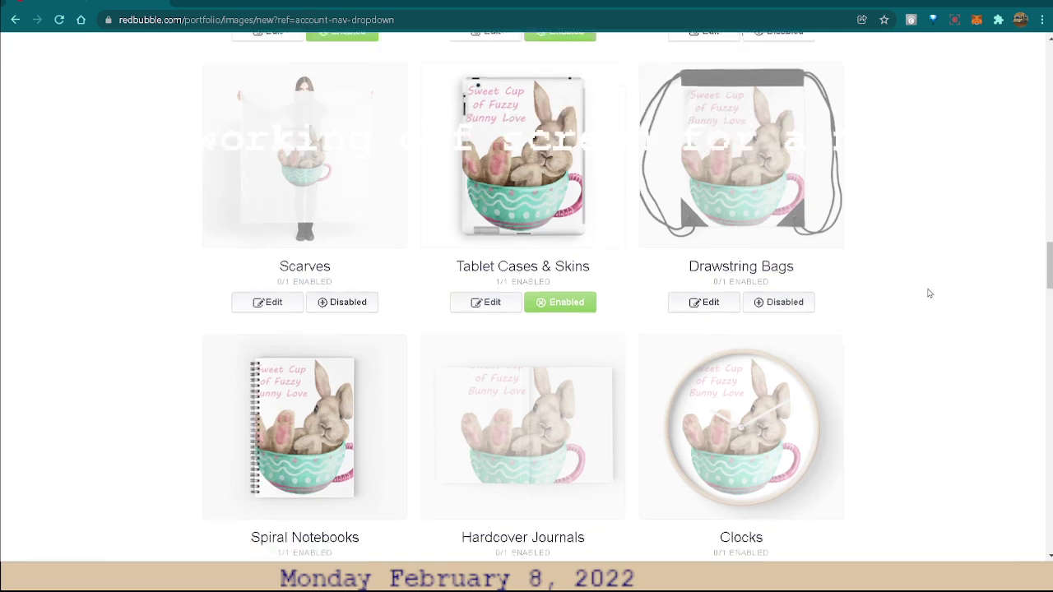
scroll(928, 297, down, 1)
scroll(929, 292, up, 1)
scroll(928, 287, up, 1)
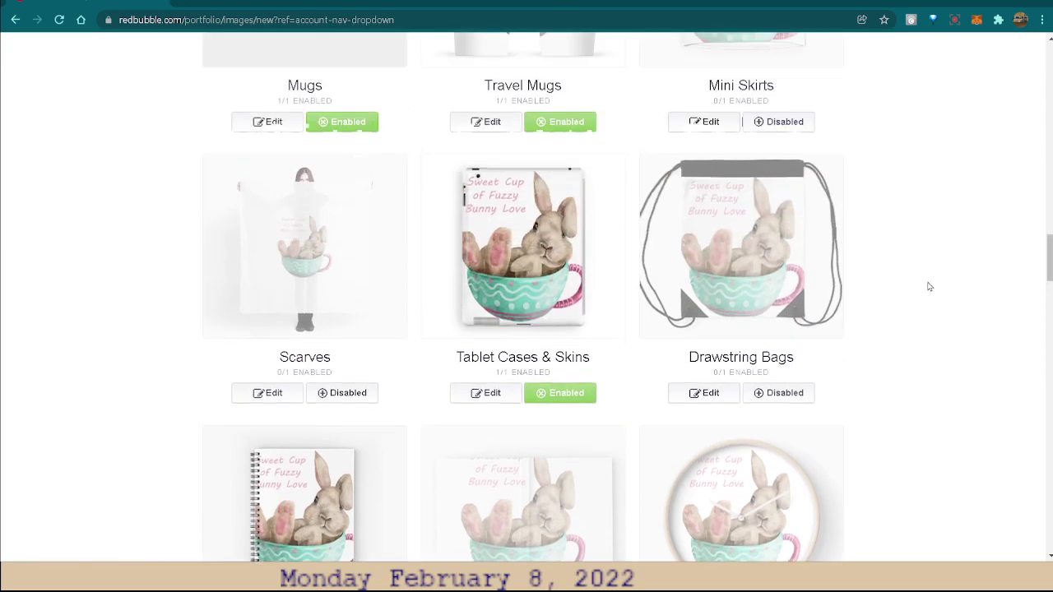
Scale the Tablet Cases & Skins design down to 77%
click(484, 393)
scroll(939, 346, down, 1)
scroll(938, 336, down, 1)
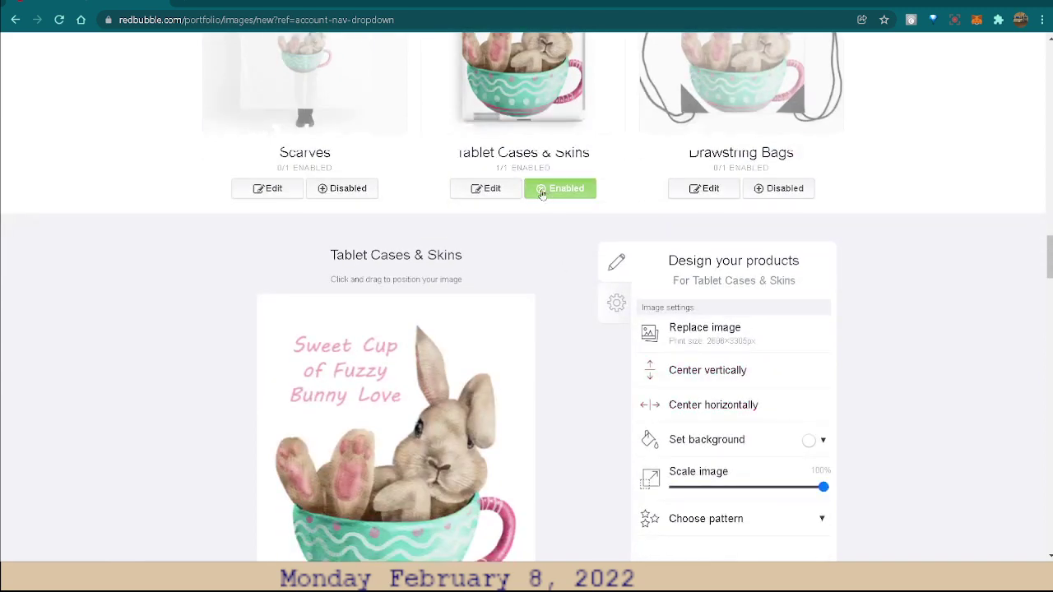
scroll(1035, 287, down, 1)
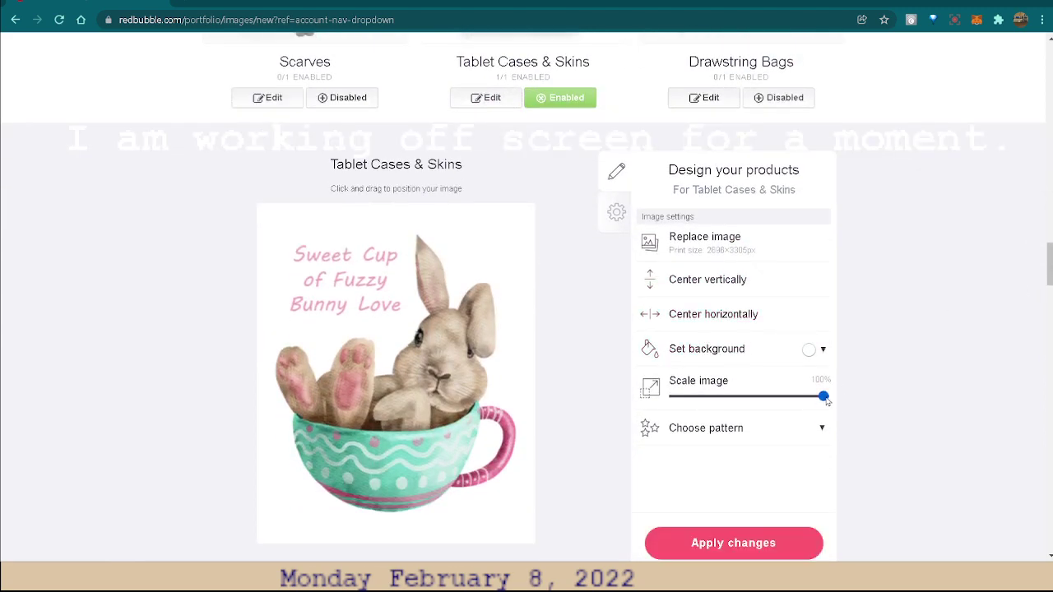
drag(824, 396, 789, 396)
scroll(918, 376, up, 2)
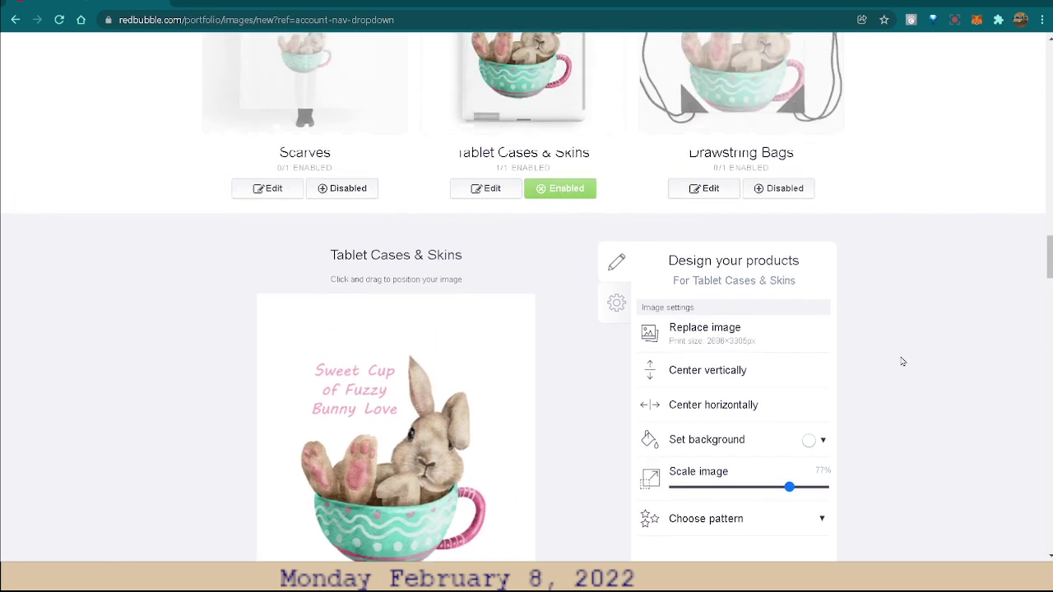
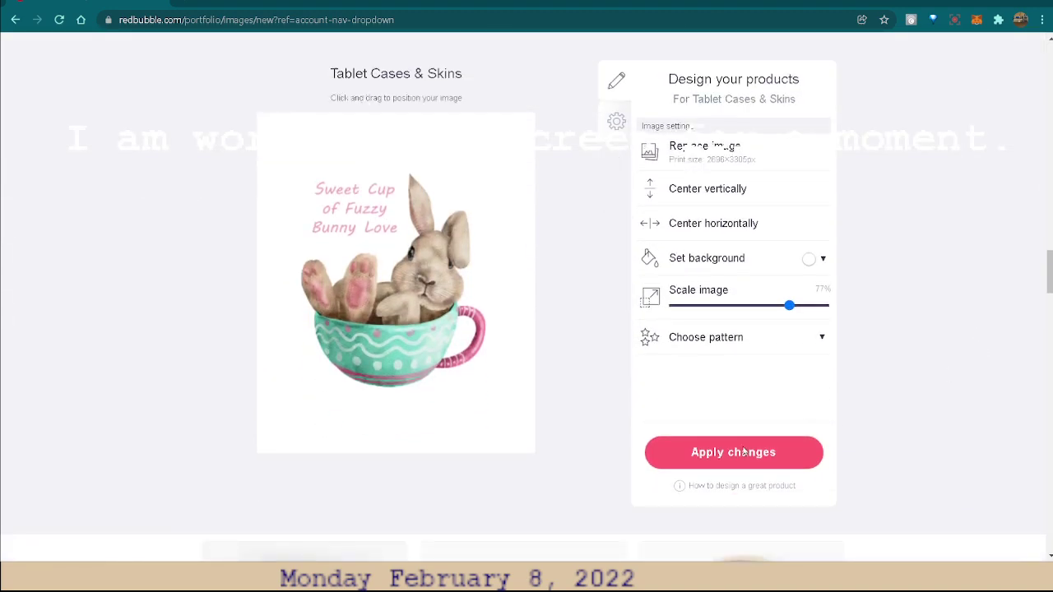
Save the Tablet Cases layout and enable the design on Drawstring Bags
click(743, 451)
scroll(905, 252, up, 1)
scroll(969, 253, up, 1)
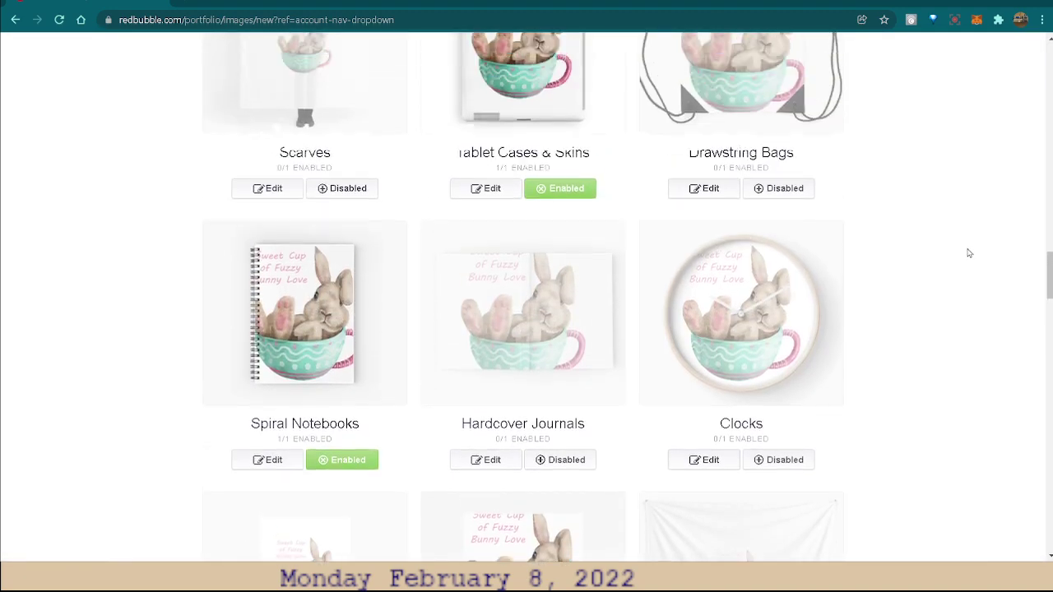
scroll(969, 255, up, 1)
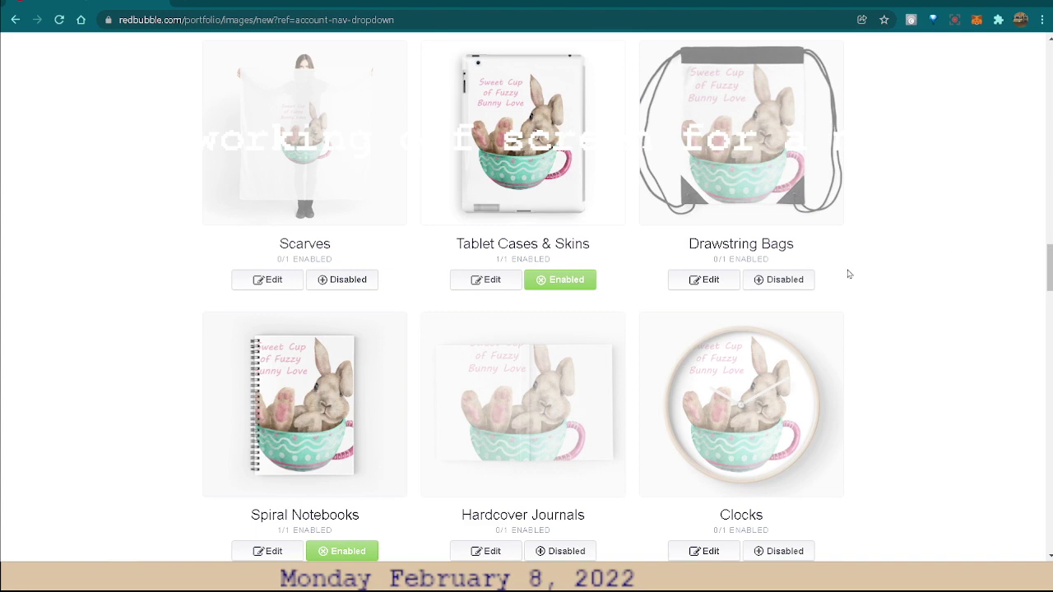
click(763, 279)
Scale the bunny on the drawstring bag to 73% and centre it horizontally
click(705, 282)
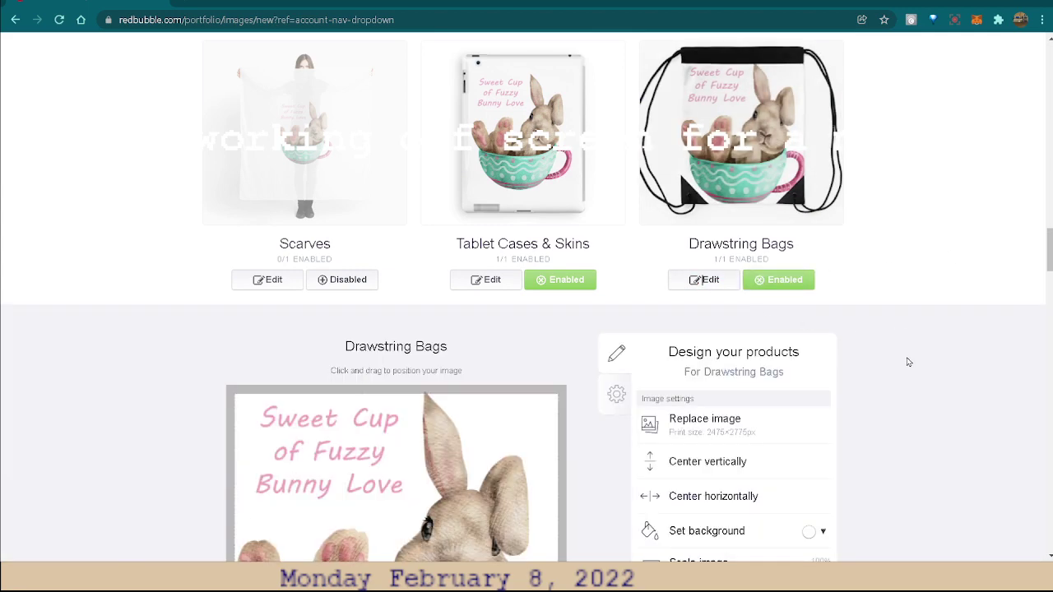
scroll(911, 362, down, 1)
scroll(929, 393, down, 1)
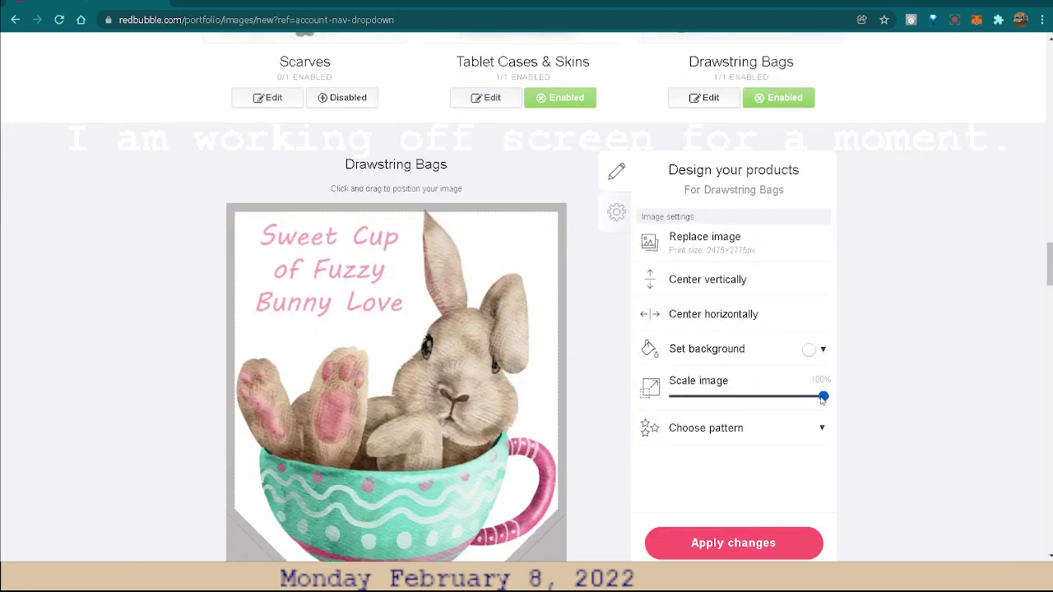
drag(824, 398, 783, 397)
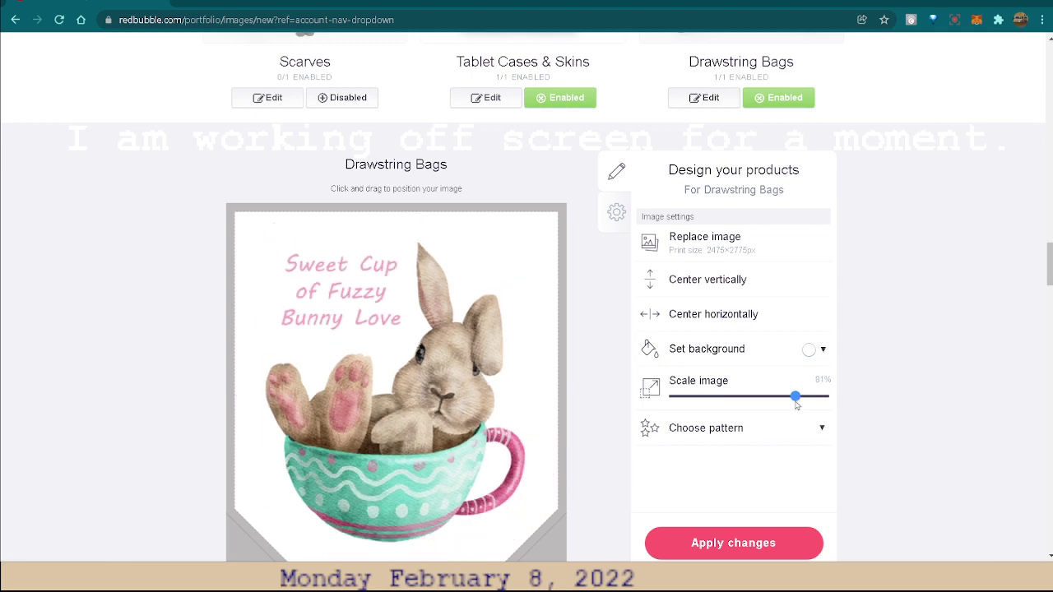
scroll(957, 392, up, 1)
scroll(954, 381, up, 1)
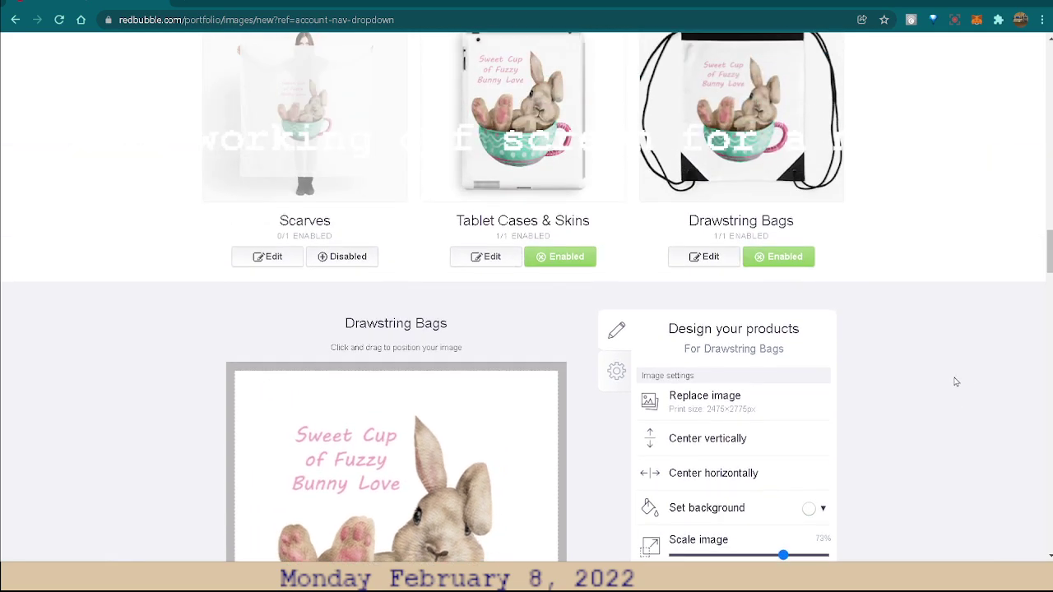
scroll(969, 381, up, 1)
scroll(971, 375, down, 1)
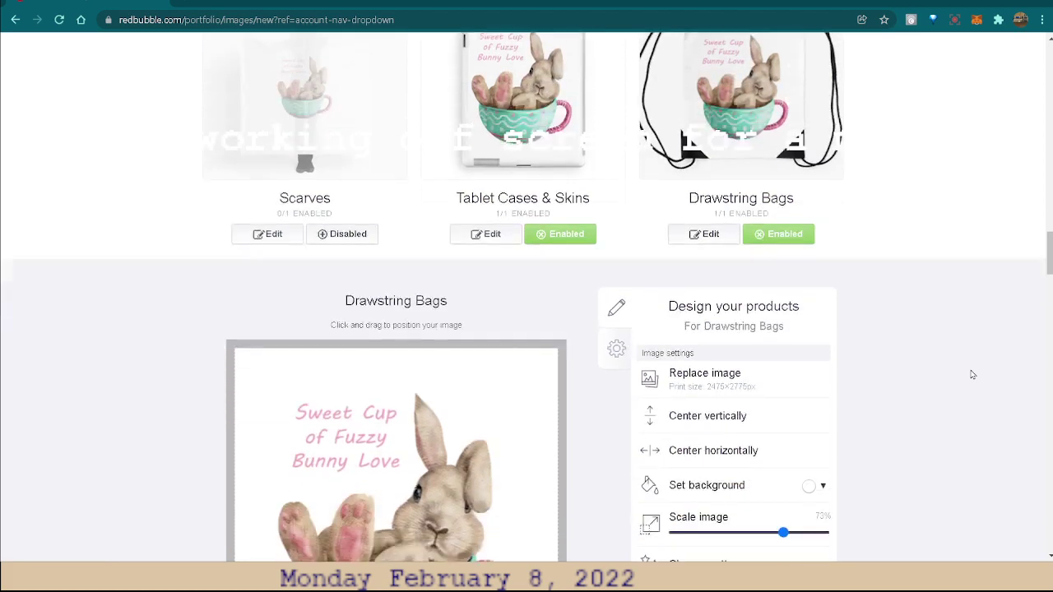
scroll(971, 371, down, 1)
scroll(963, 388, down, 1)
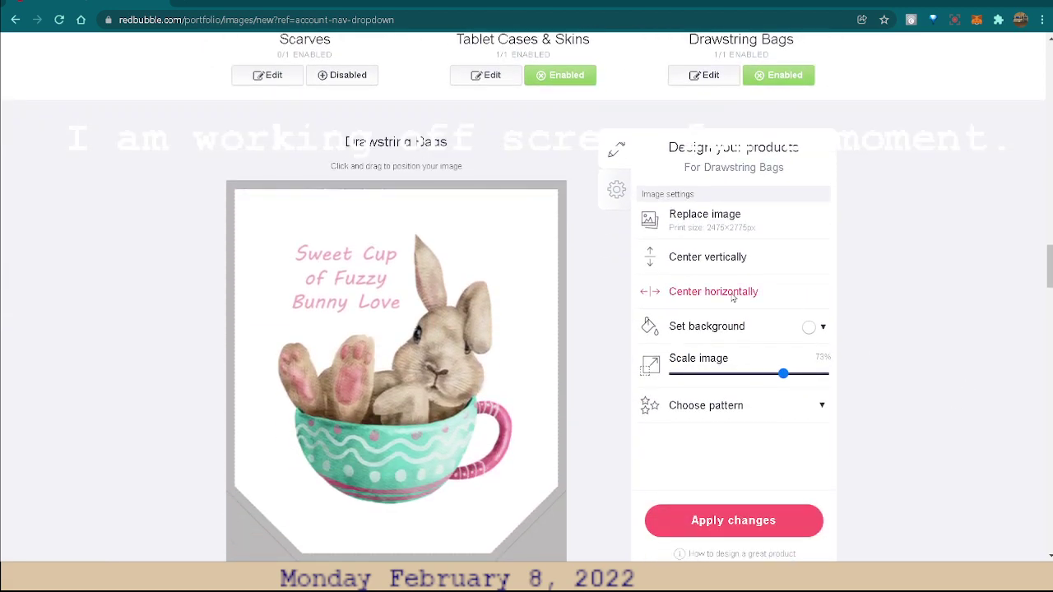
click(732, 298)
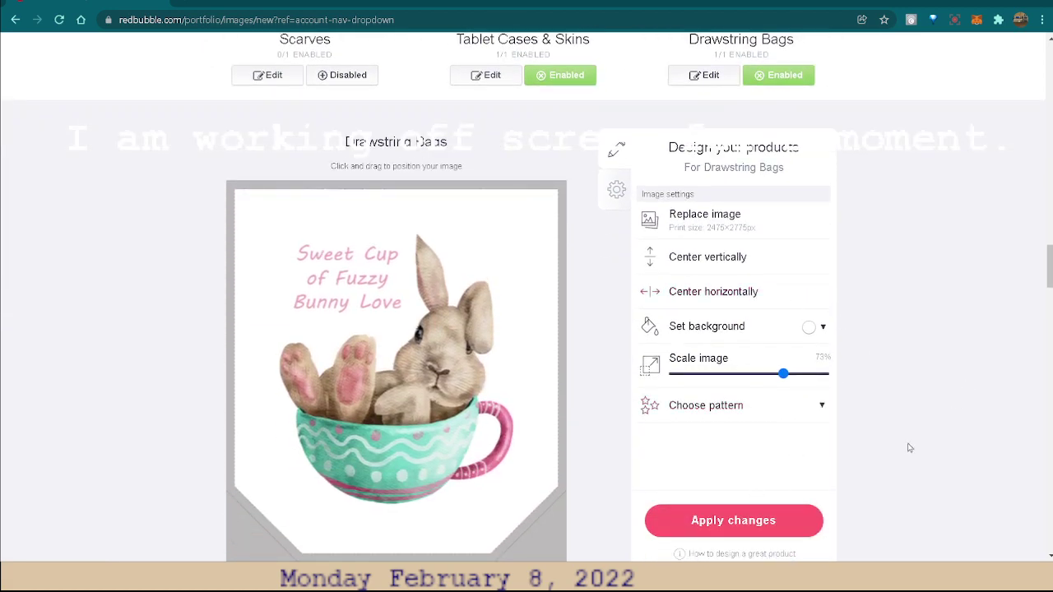
scroll(945, 406, up, 3)
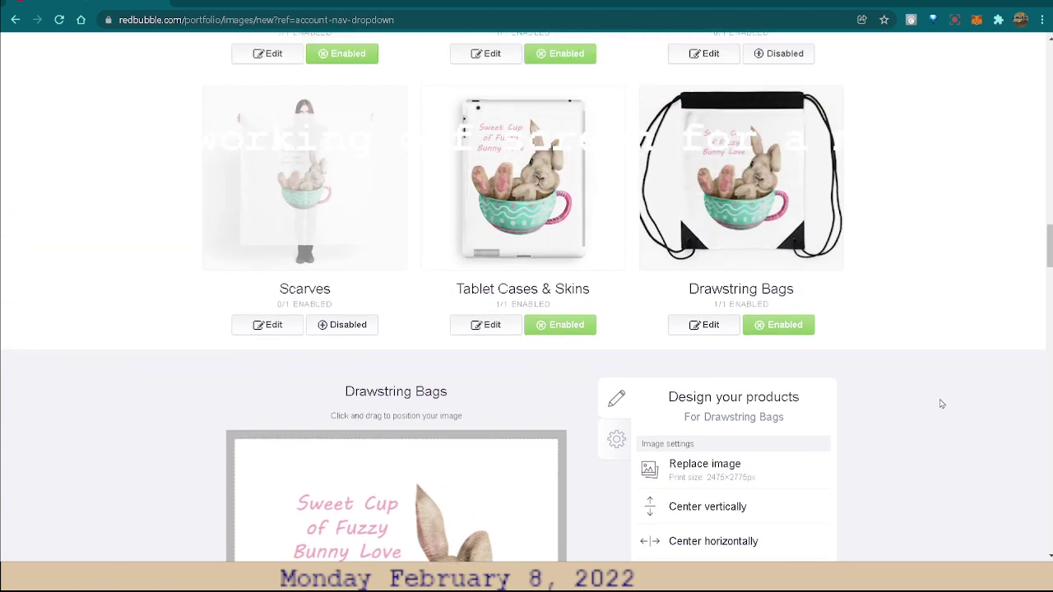
scroll(944, 396, down, 1)
scroll(947, 395, down, 1)
scroll(905, 420, down, 1)
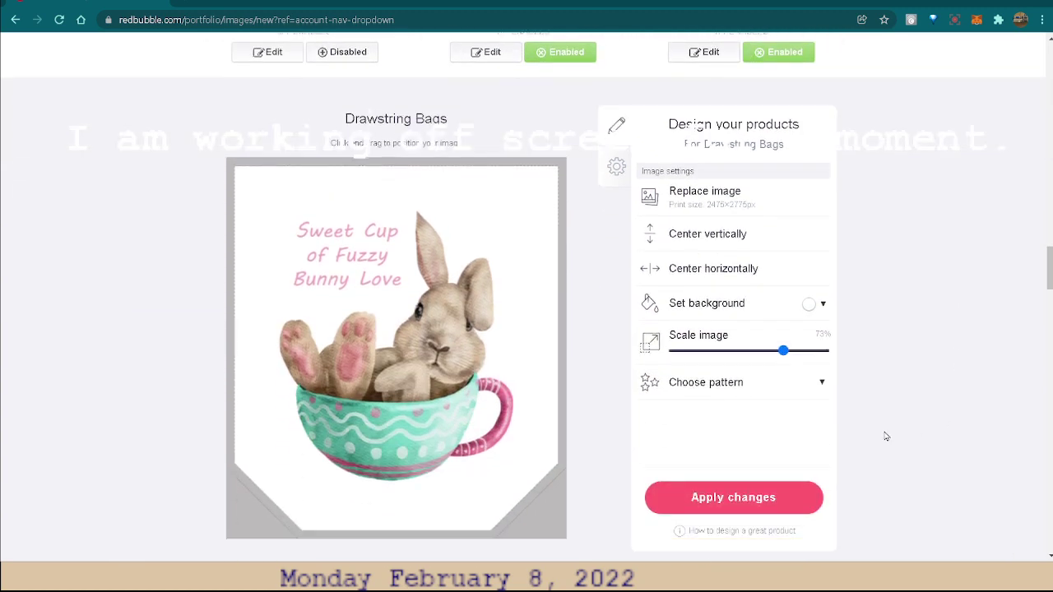
Save the Drawstring Bags layout and shrink the Spiral Notebooks bunny to 83%
click(735, 498)
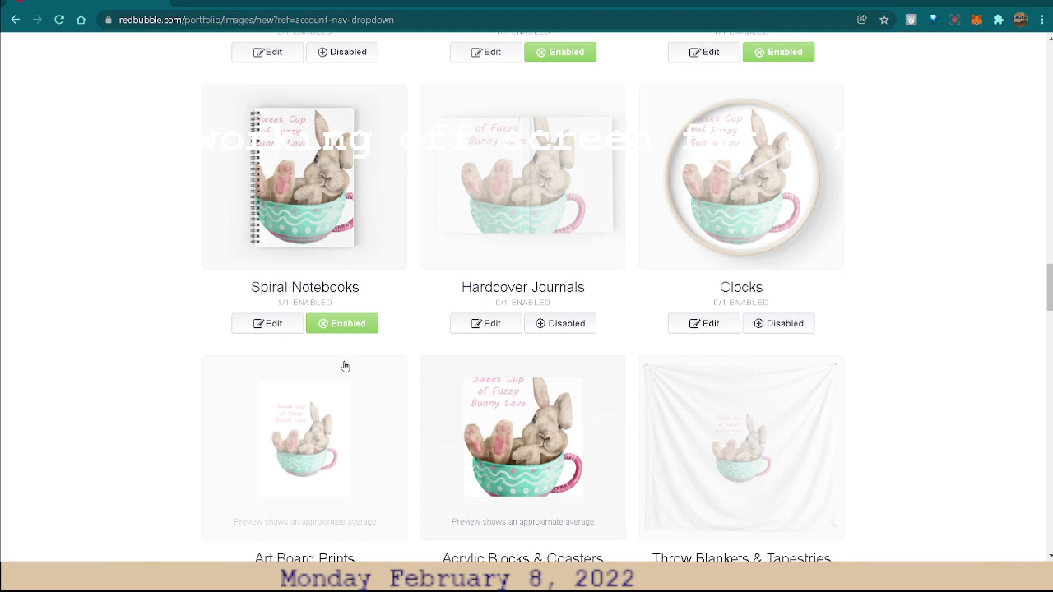
click(279, 325)
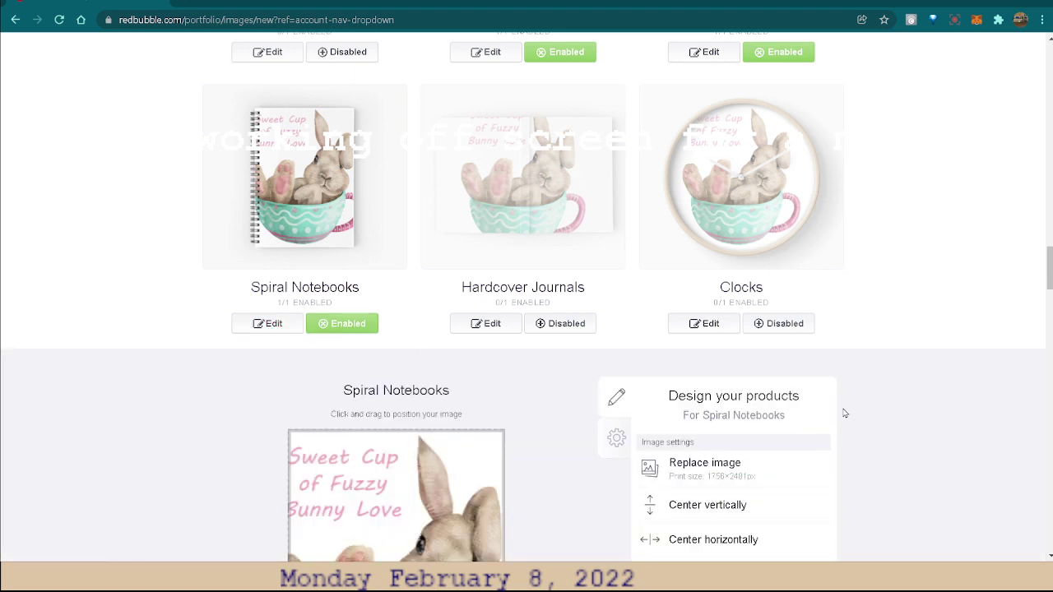
scroll(873, 436, down, 1)
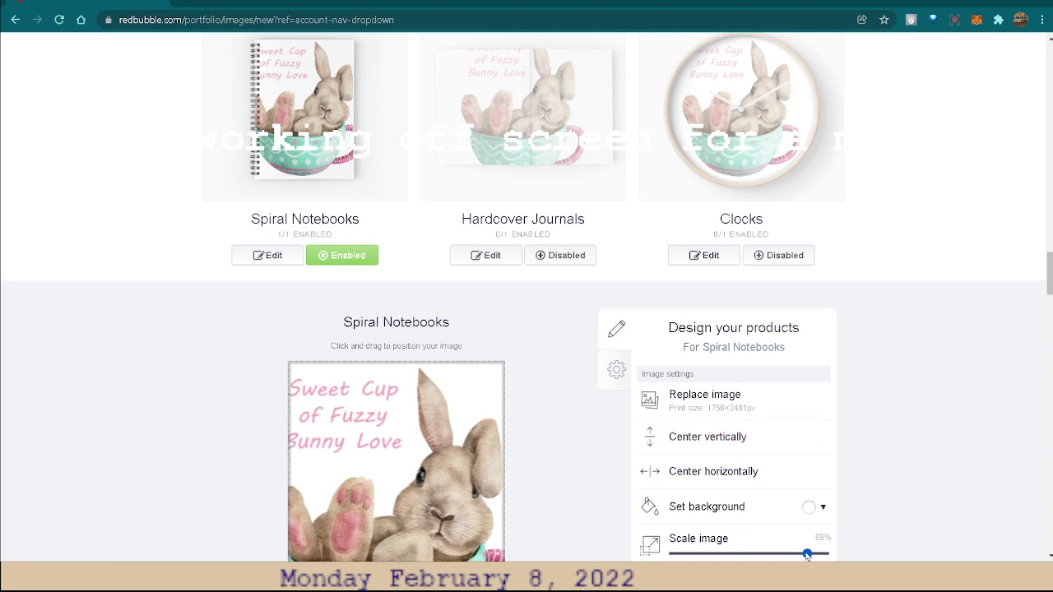
drag(807, 556, 769, 556)
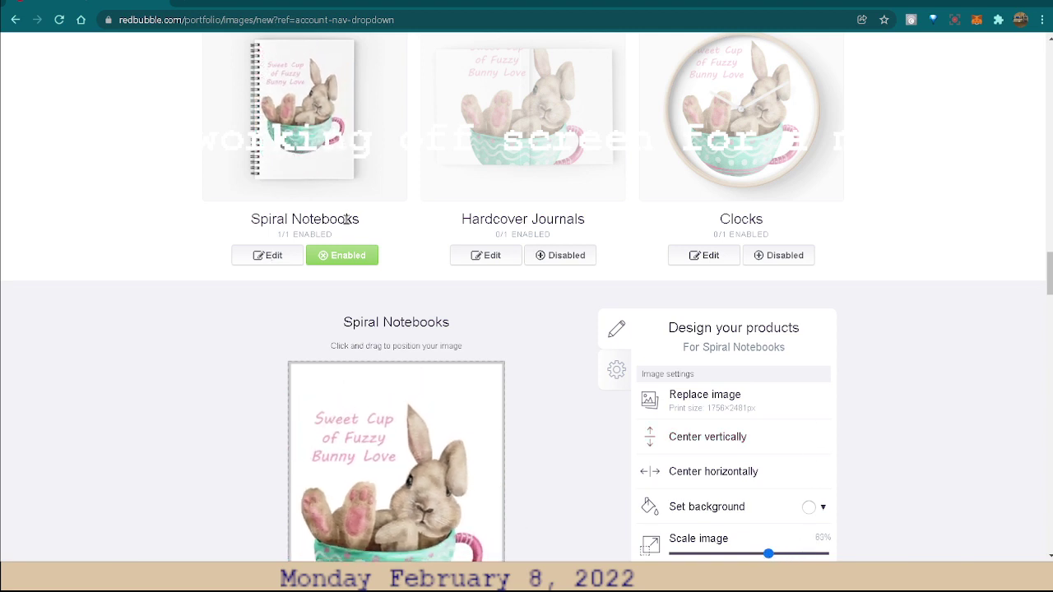
Centre the notebook bunny horizontally and vertically, then apply the changes
drag(408, 478, 422, 479)
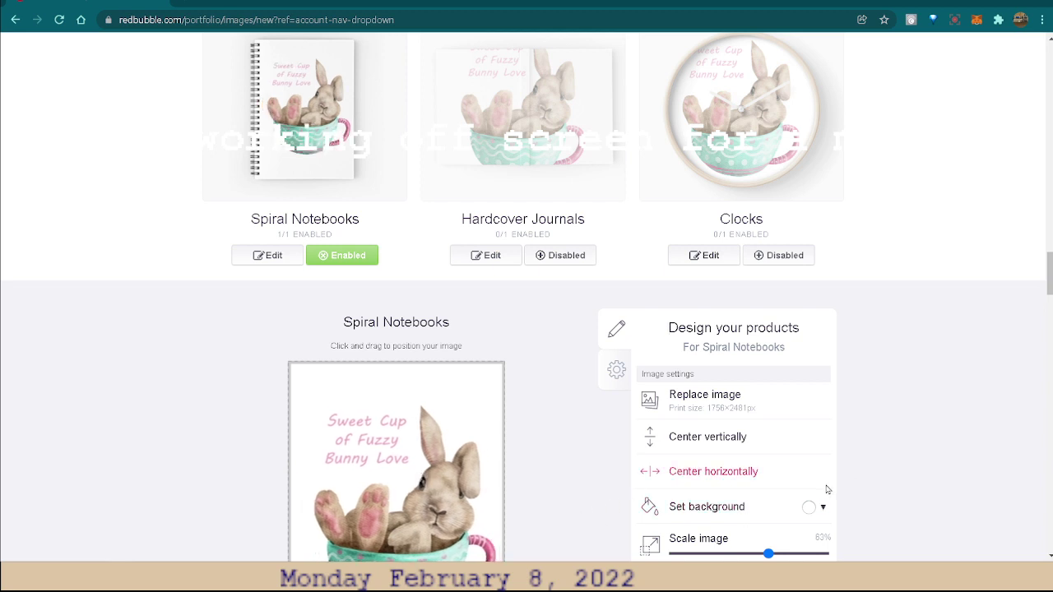
click(755, 471)
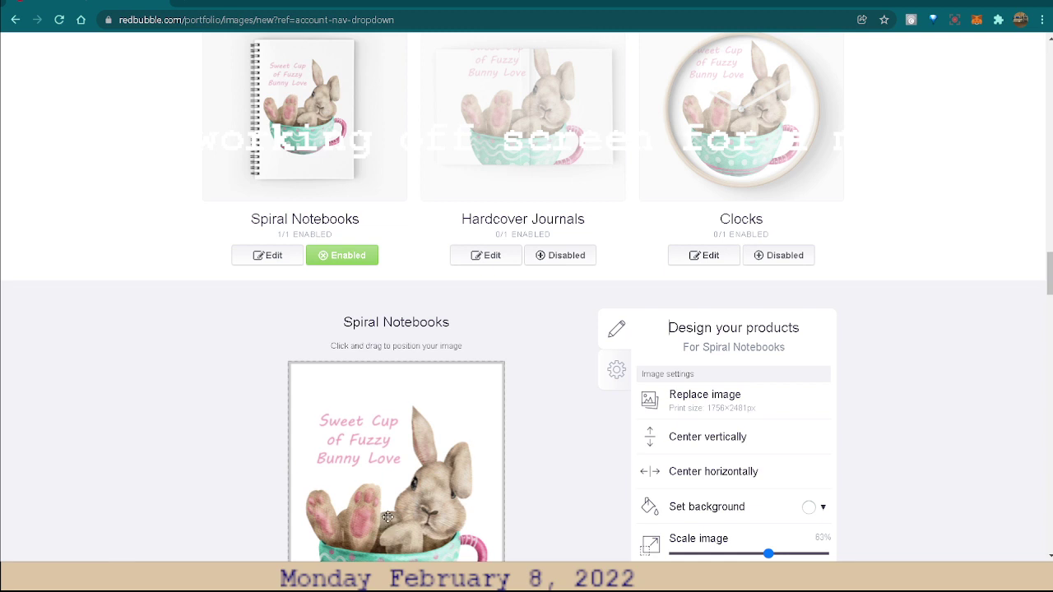
drag(388, 517, 397, 516)
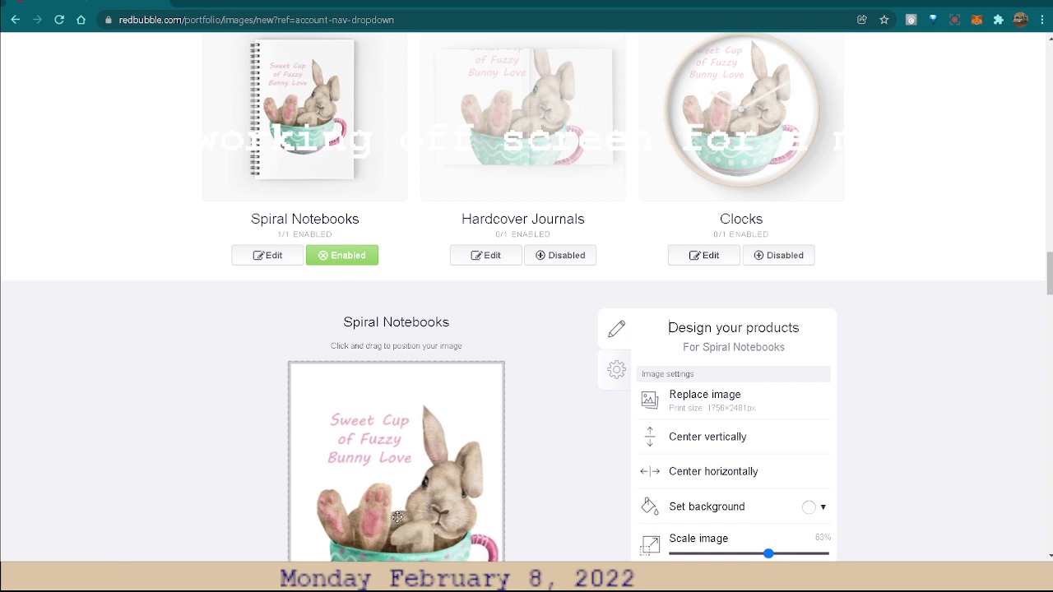
click(713, 440)
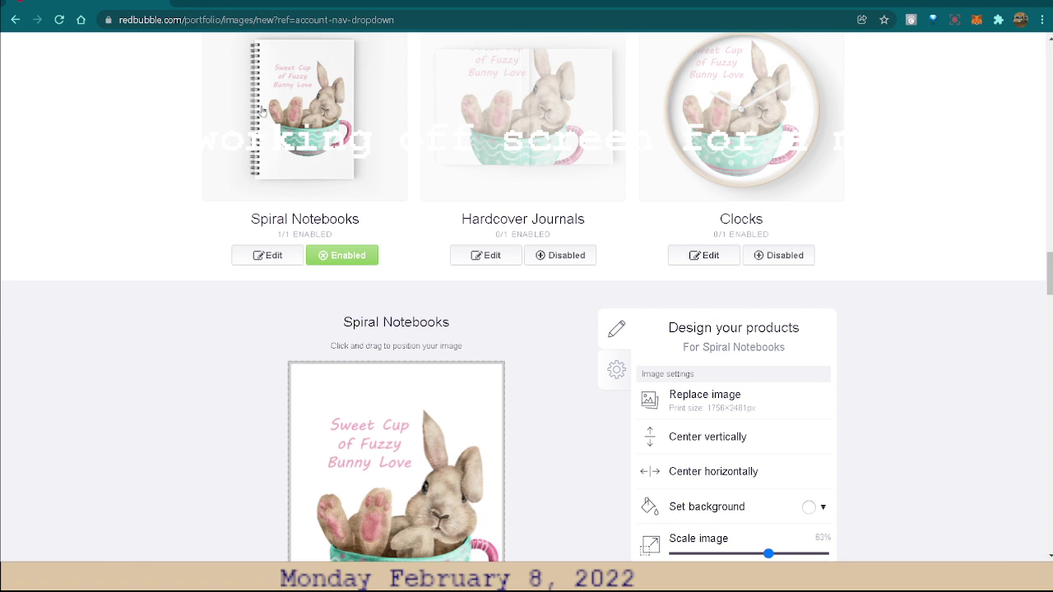
scroll(889, 312, down, 2)
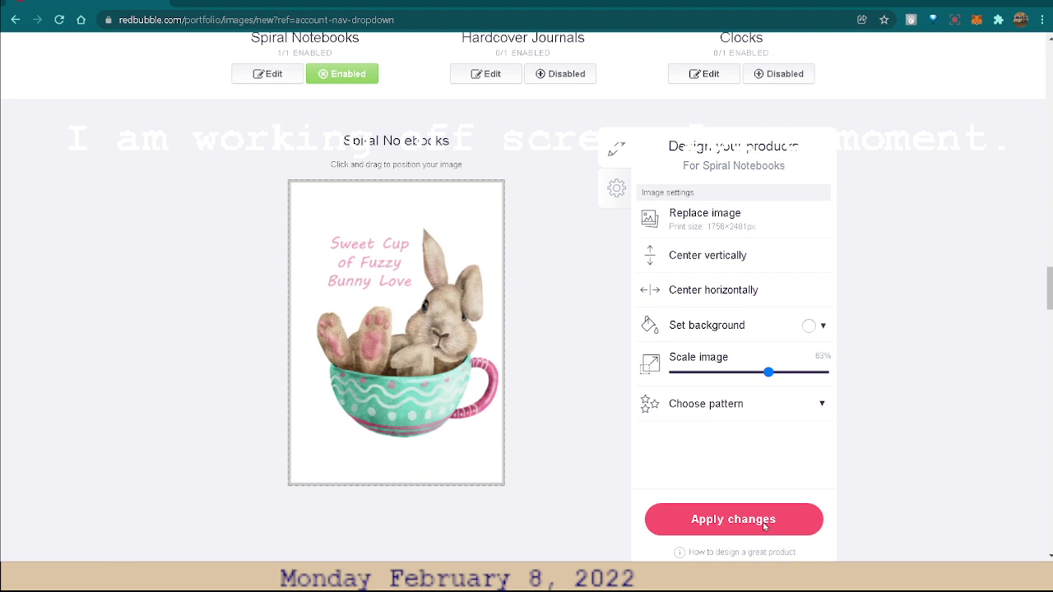
click(764, 520)
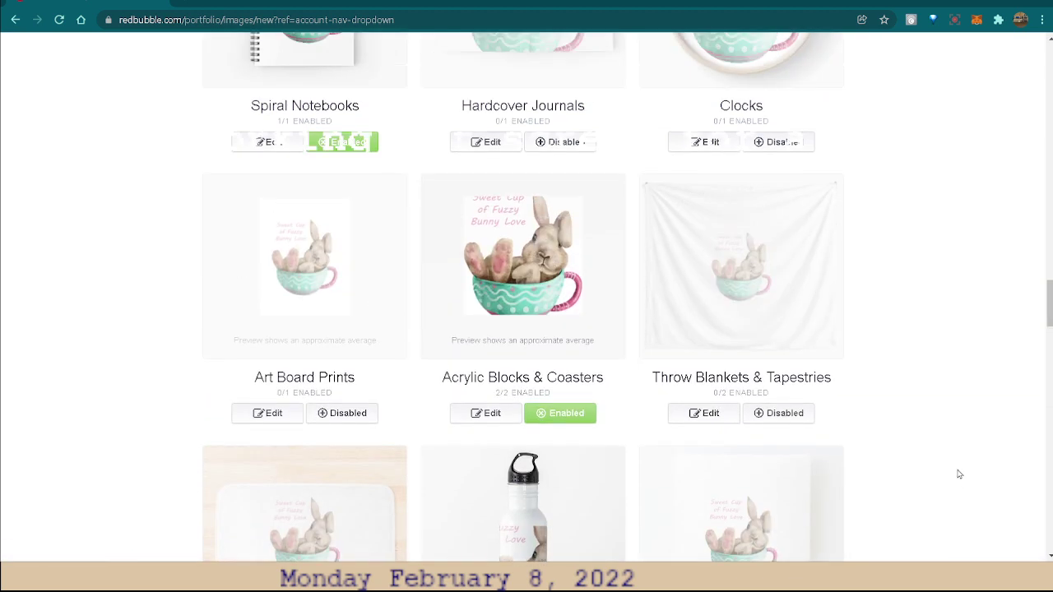
Leave Hardcover Journals disabled and enable the design on Clocks
scroll(959, 475, up, 2)
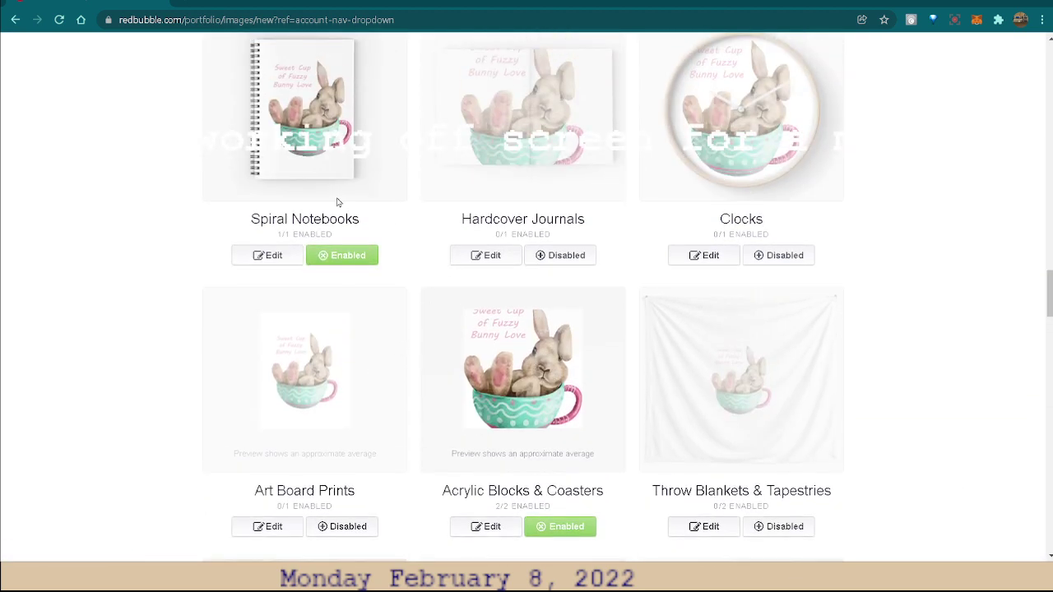
click(572, 257)
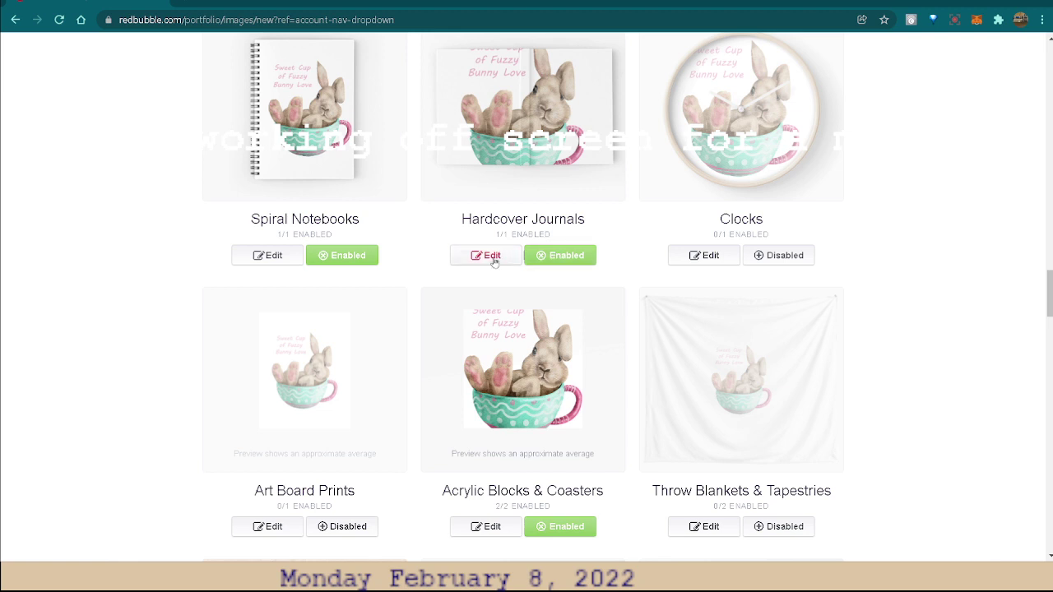
click(558, 255)
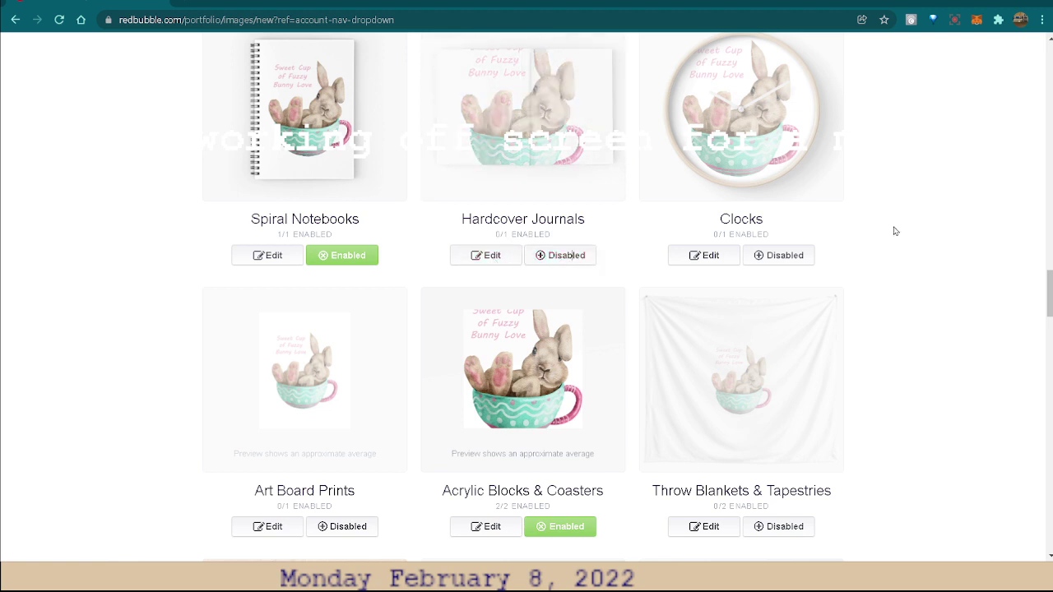
click(784, 255)
Shrink the bunny on the clock face to 80% and shift it slightly right
scroll(913, 169, up, 1)
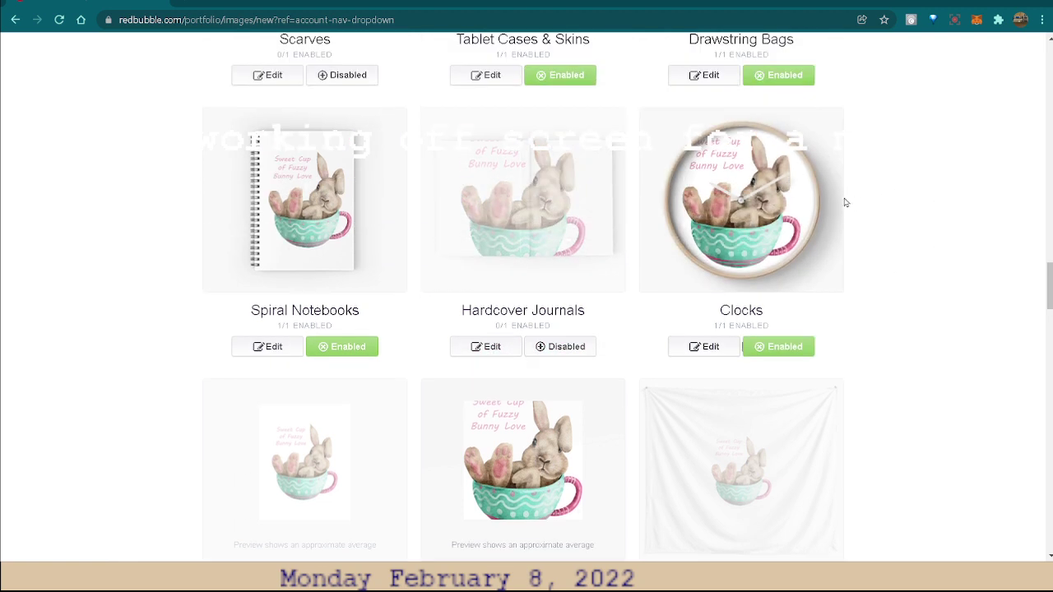
click(704, 346)
scroll(951, 329, down, 3)
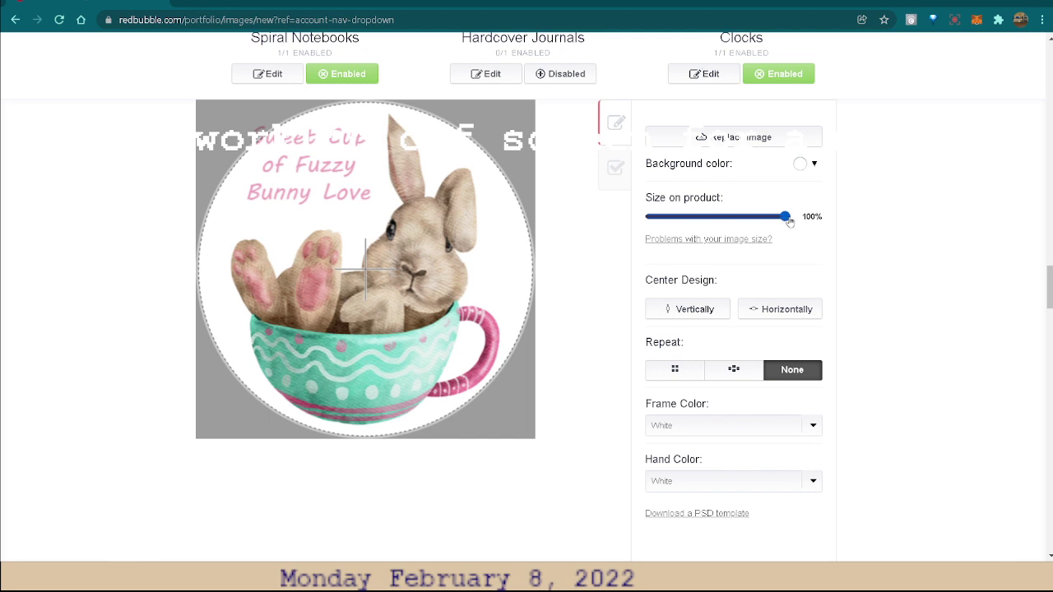
drag(784, 217, 757, 219)
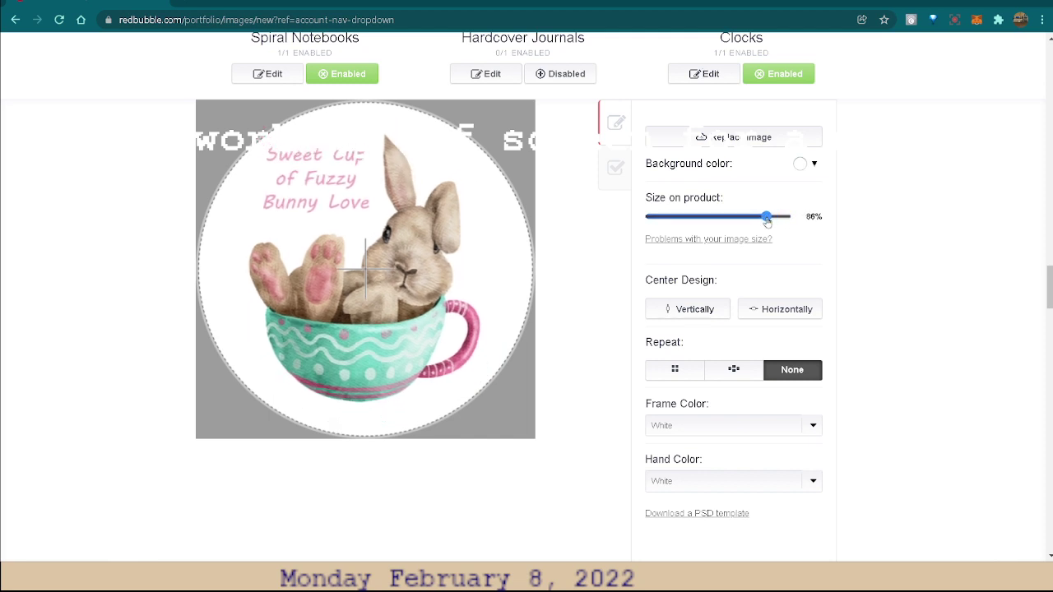
scroll(926, 235, up, 1)
scroll(922, 229, up, 1)
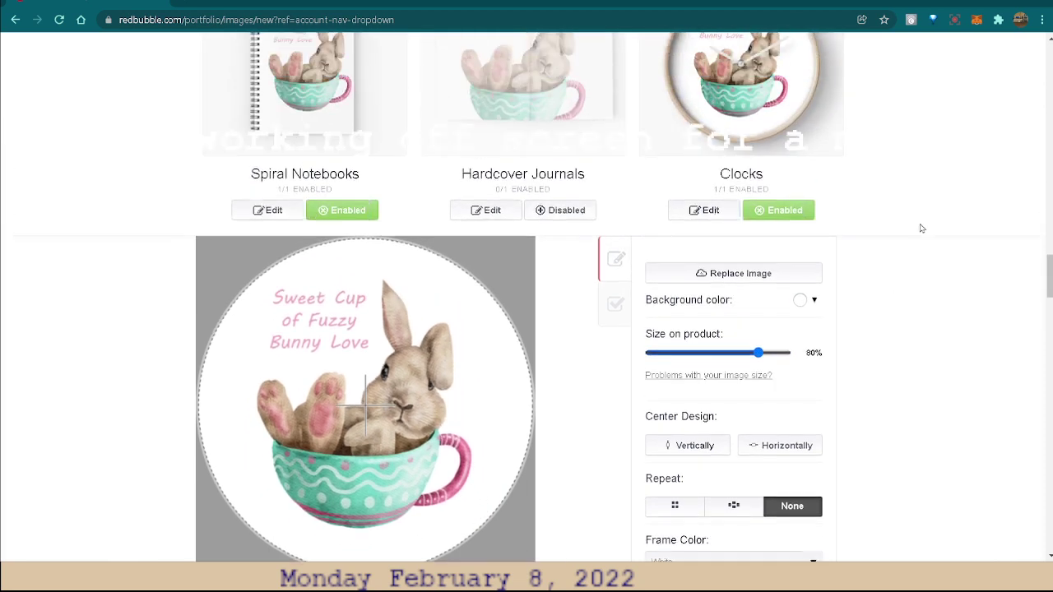
scroll(921, 227, up, 1)
scroll(923, 225, down, 1)
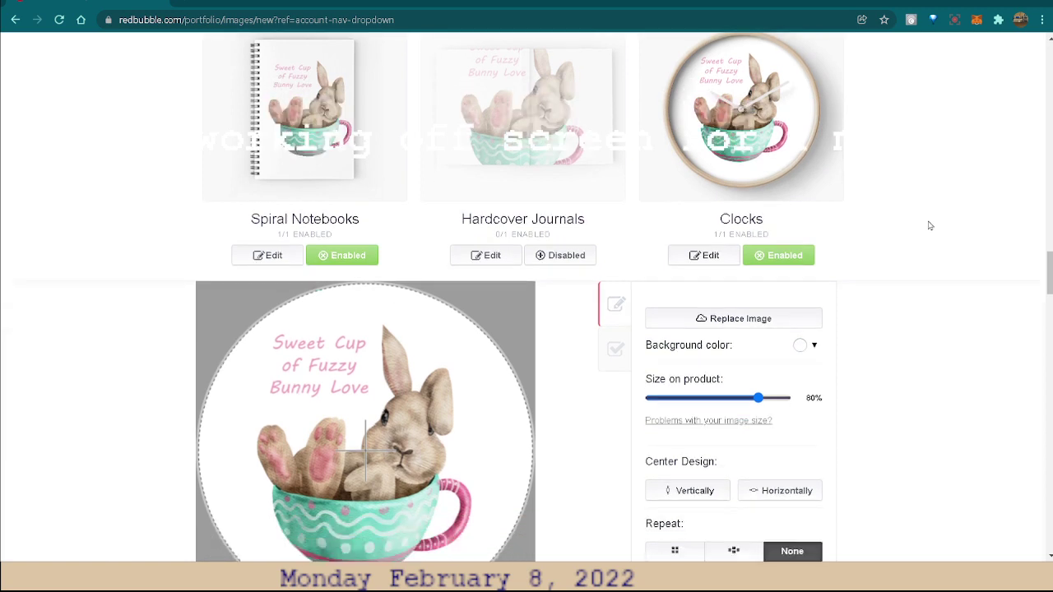
drag(376, 421, 390, 422)
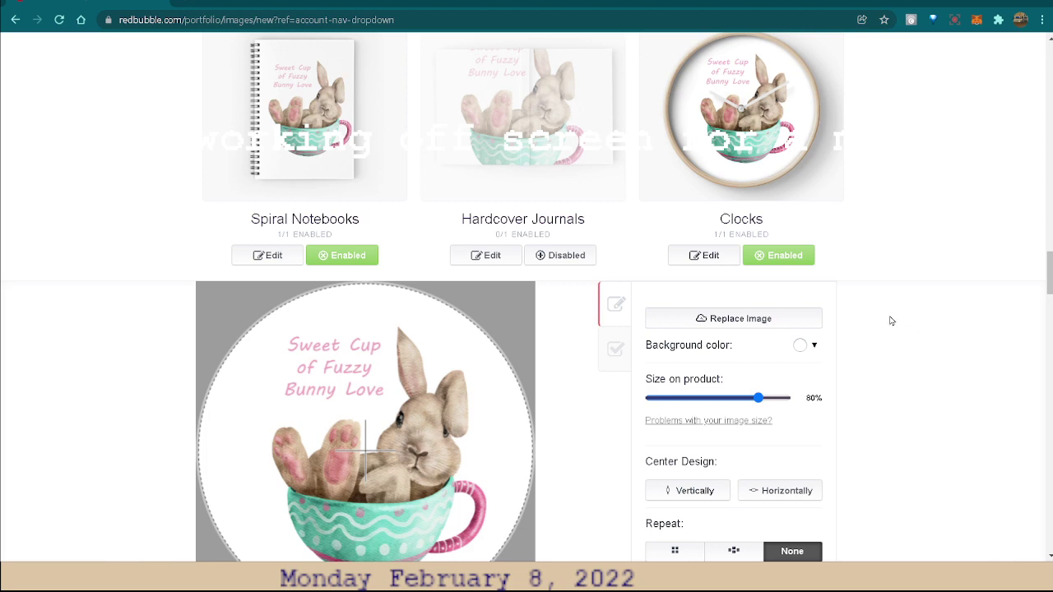
scroll(884, 303, down, 1)
scroll(906, 329, down, 1)
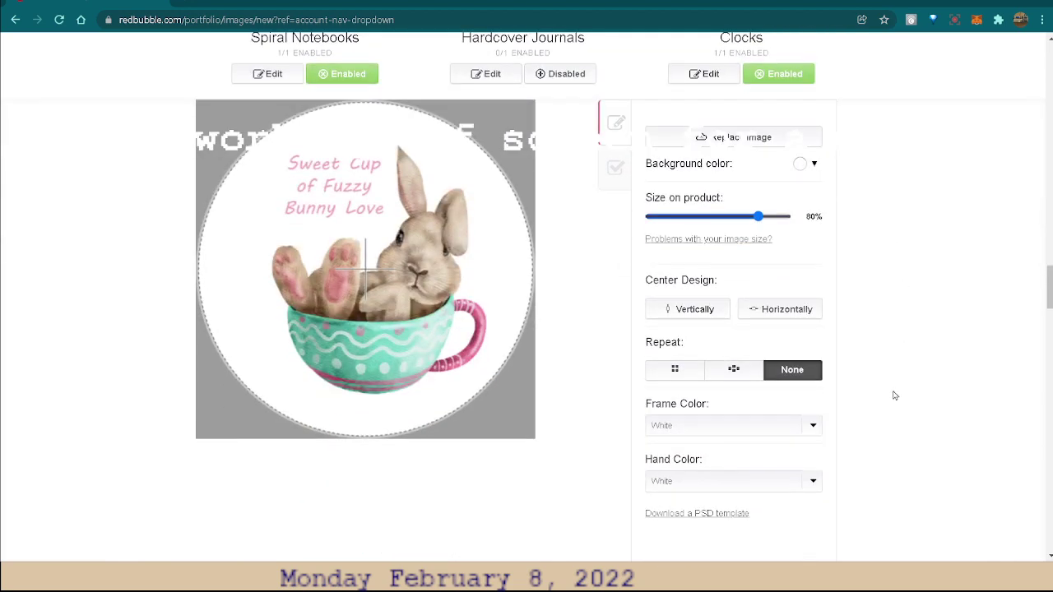
scroll(892, 403, down, 1)
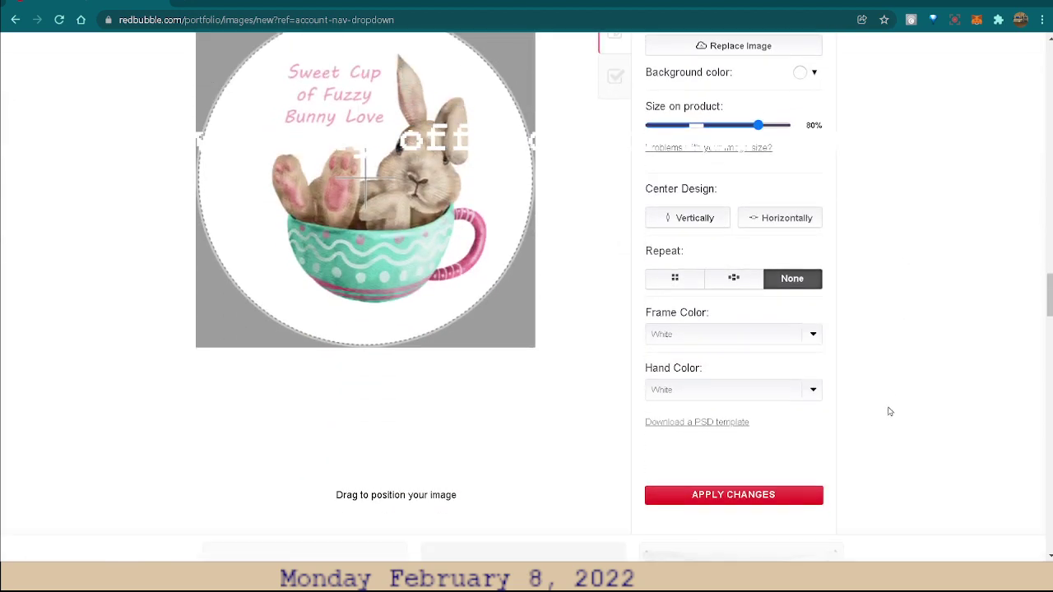
Give the clock a Natural Bamboo frame
click(814, 336)
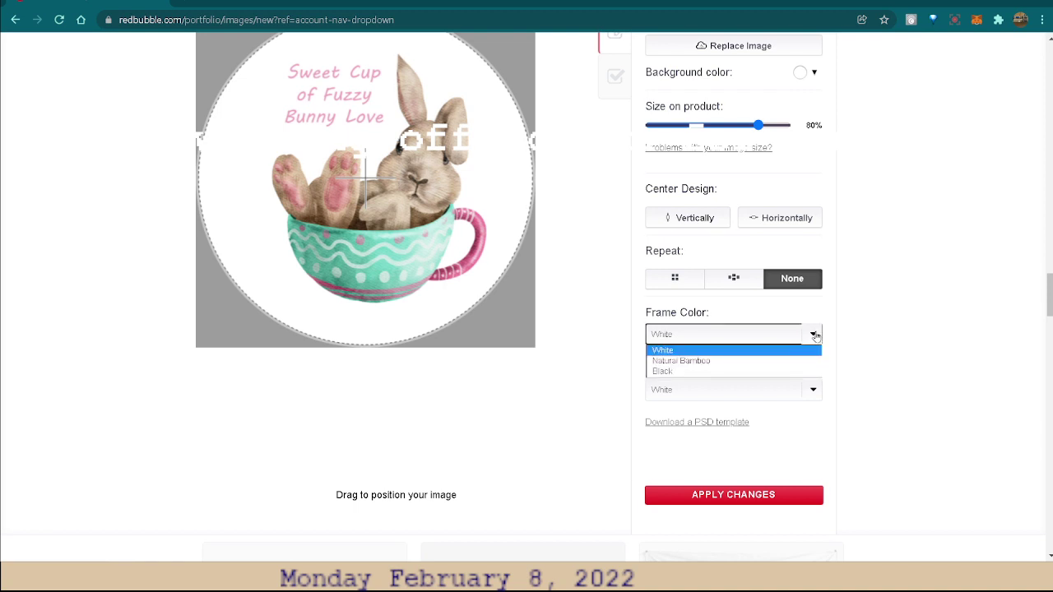
click(688, 366)
scroll(954, 320, up, 3)
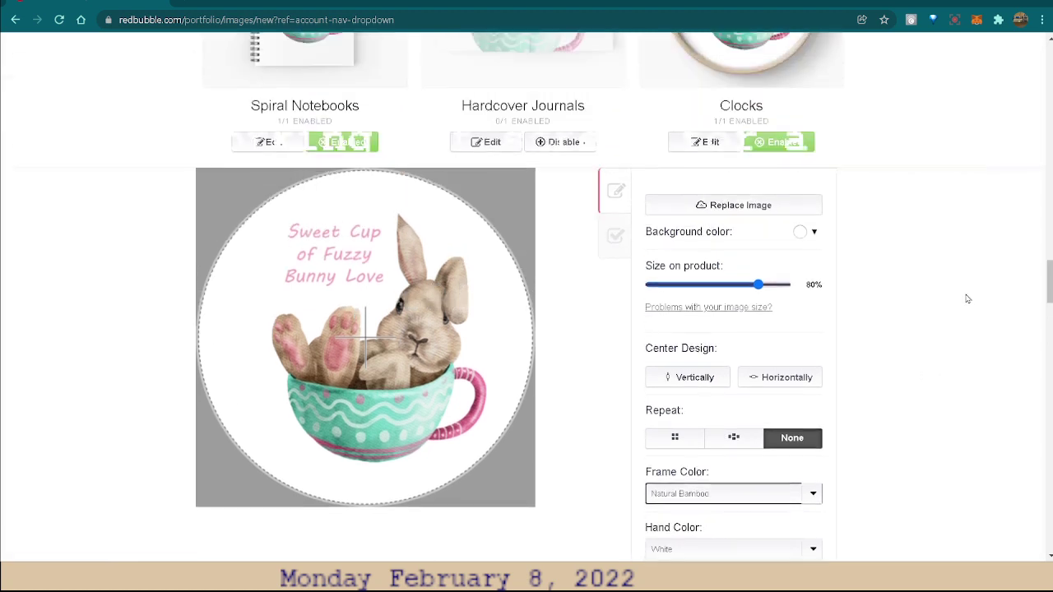
scroll(955, 271, up, 1)
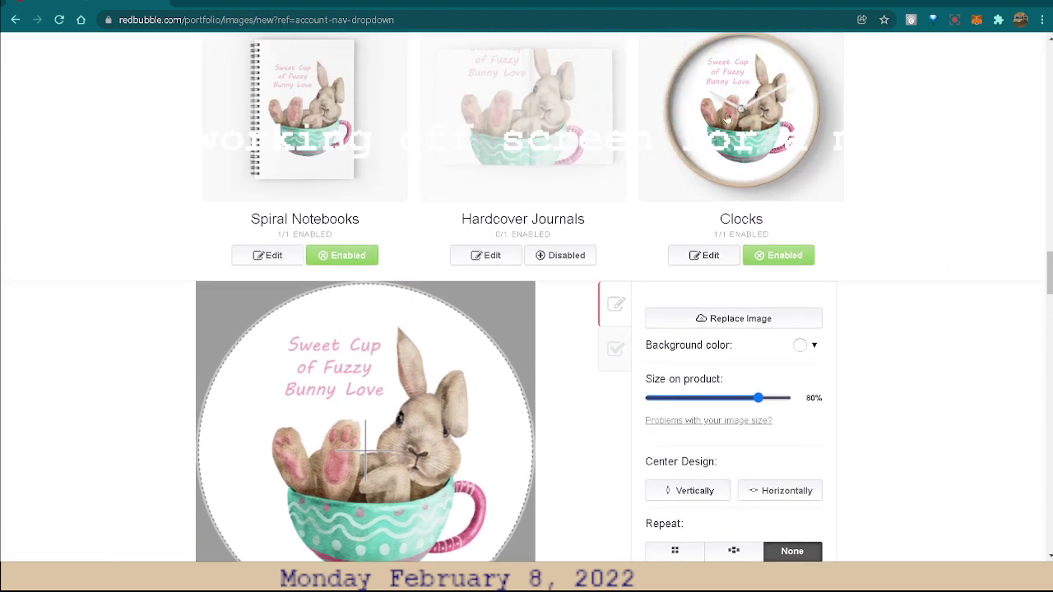
scroll(921, 238, down, 1)
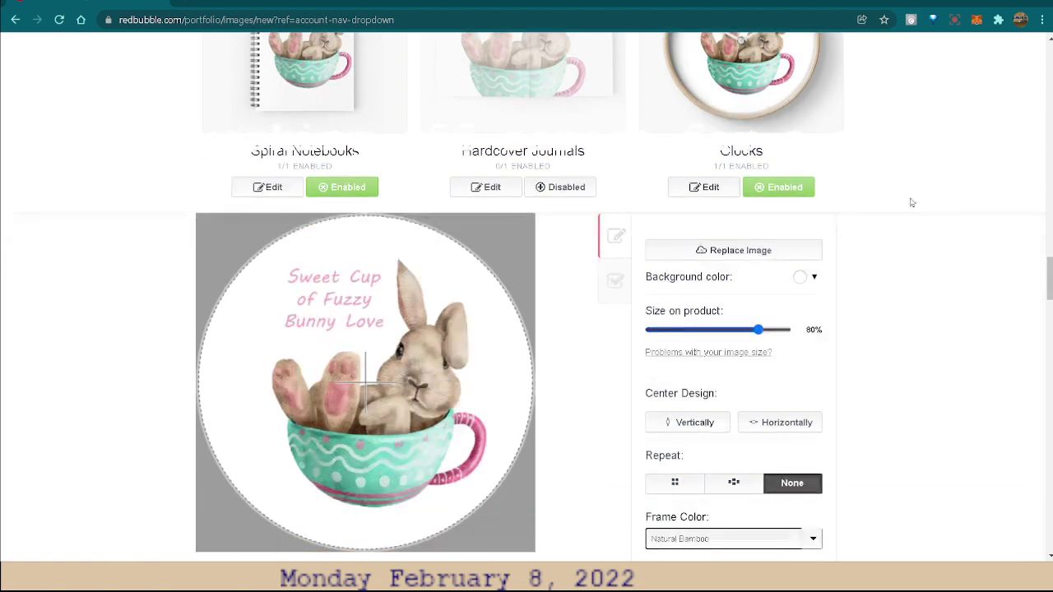
scroll(870, 125, up, 1)
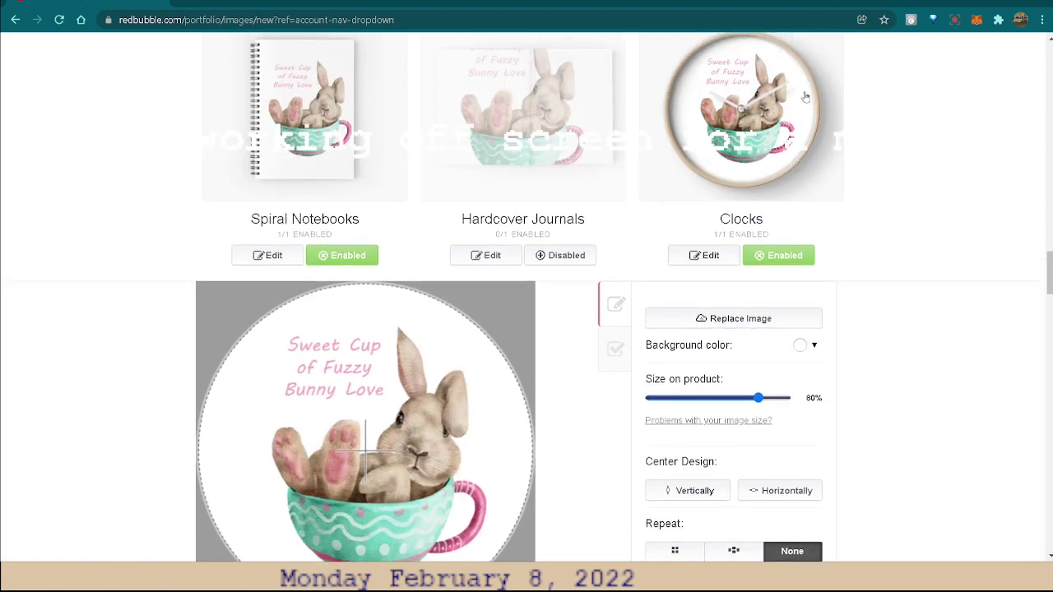
scroll(979, 371, down, 2)
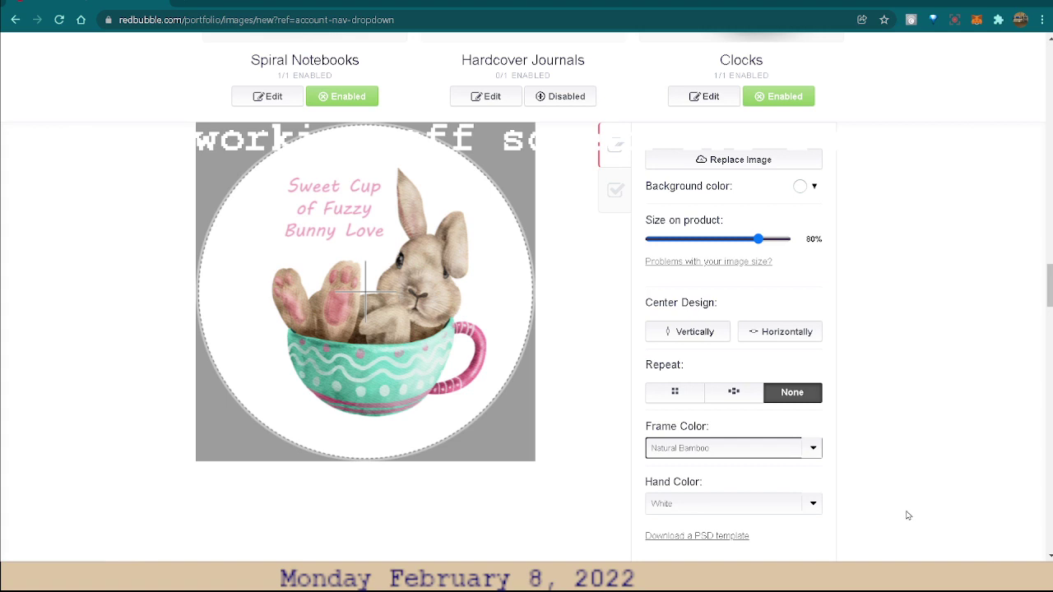
scroll(909, 515, down, 1)
Keep White clock hands and apply the clock design changes
click(818, 442)
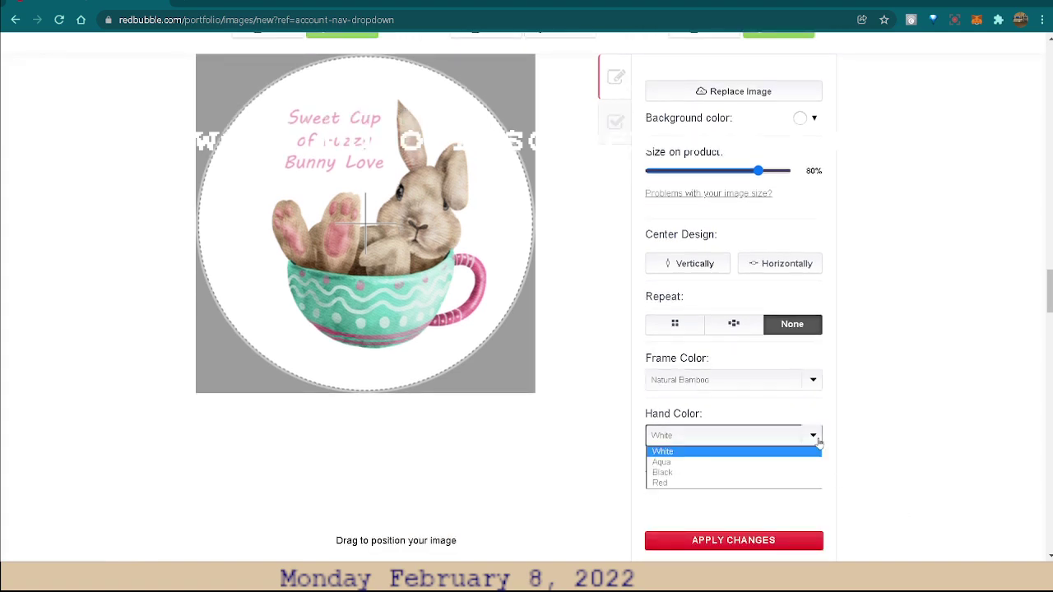
click(1017, 423)
scroll(1019, 421, up, 2)
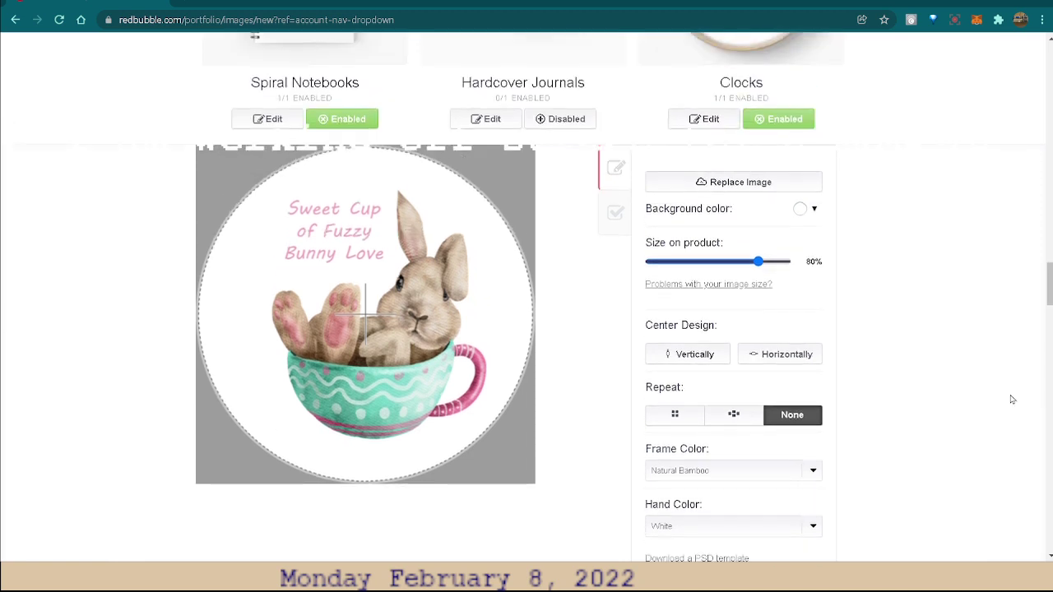
scroll(1014, 398, up, 1)
scroll(1011, 389, up, 1)
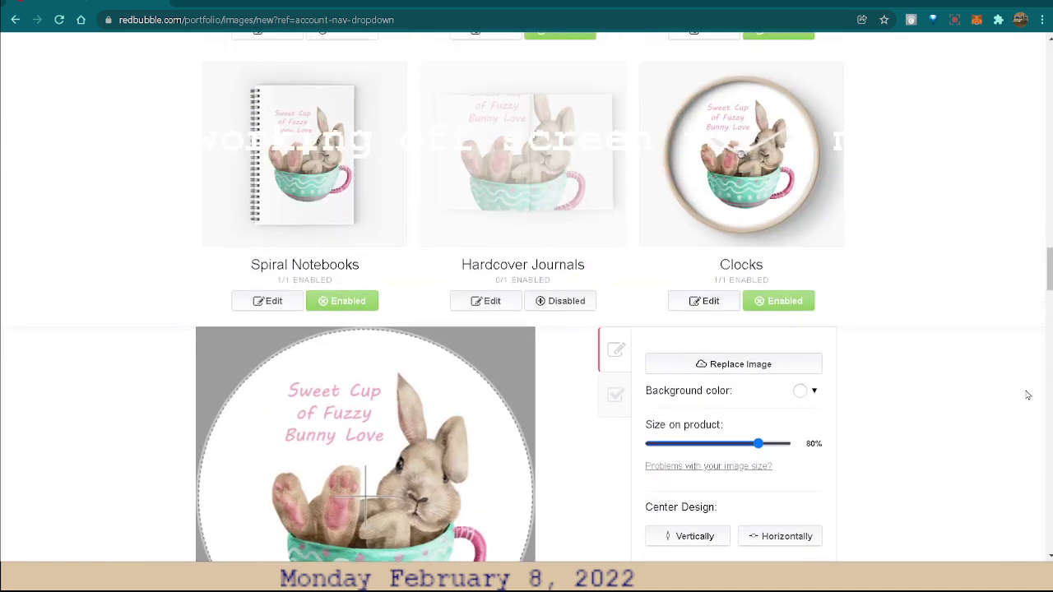
scroll(1022, 408, down, 1)
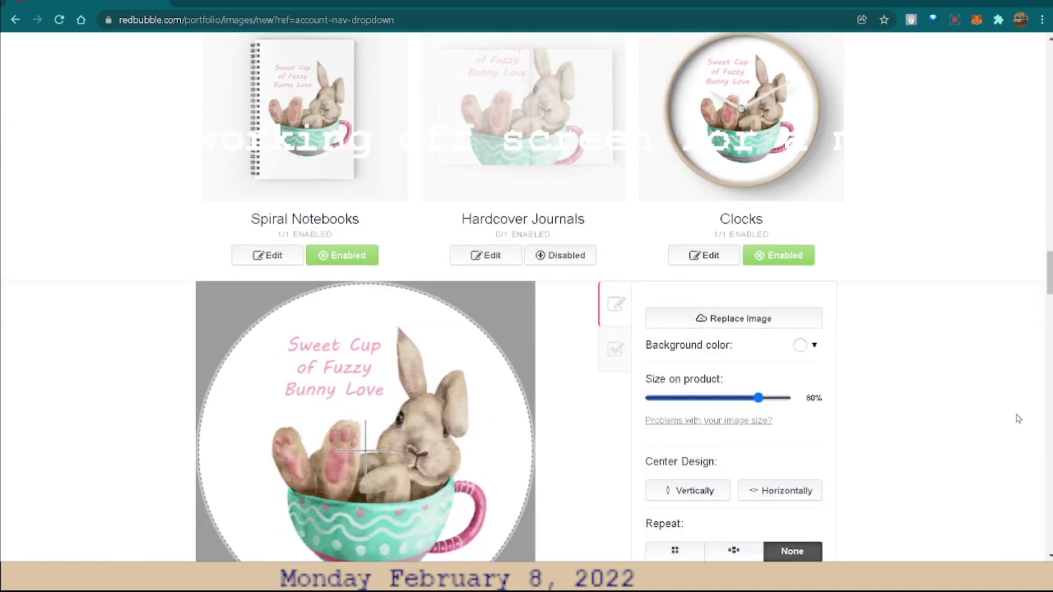
scroll(1020, 418, down, 1)
scroll(1017, 445, down, 1)
scroll(1012, 463, down, 1)
scroll(905, 477, down, 1)
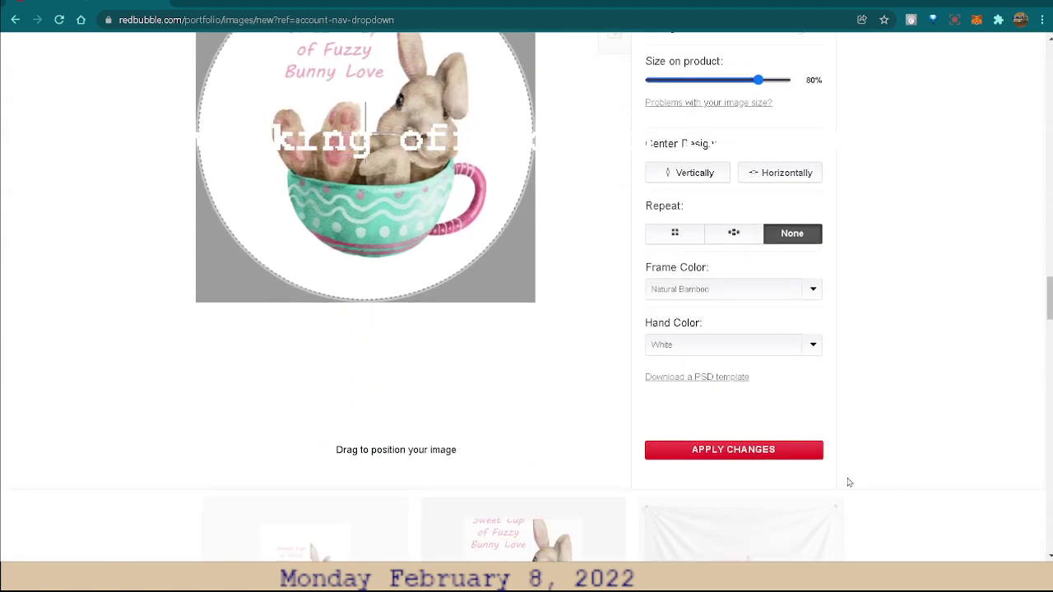
click(755, 456)
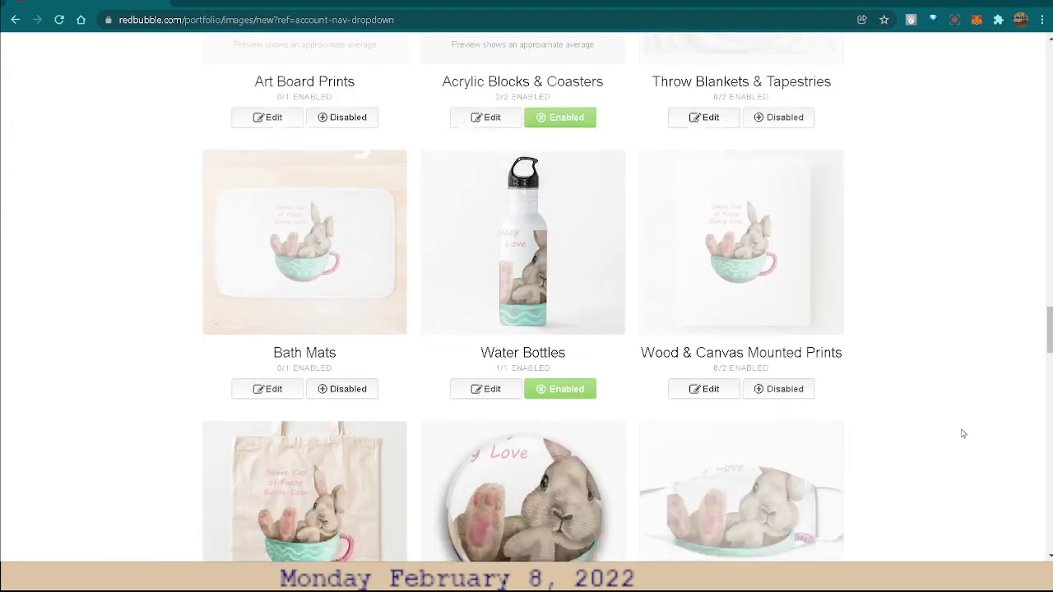
Enable the bunny design on Bath Mats and open its editor at 100% scale
scroll(961, 430, down, 2)
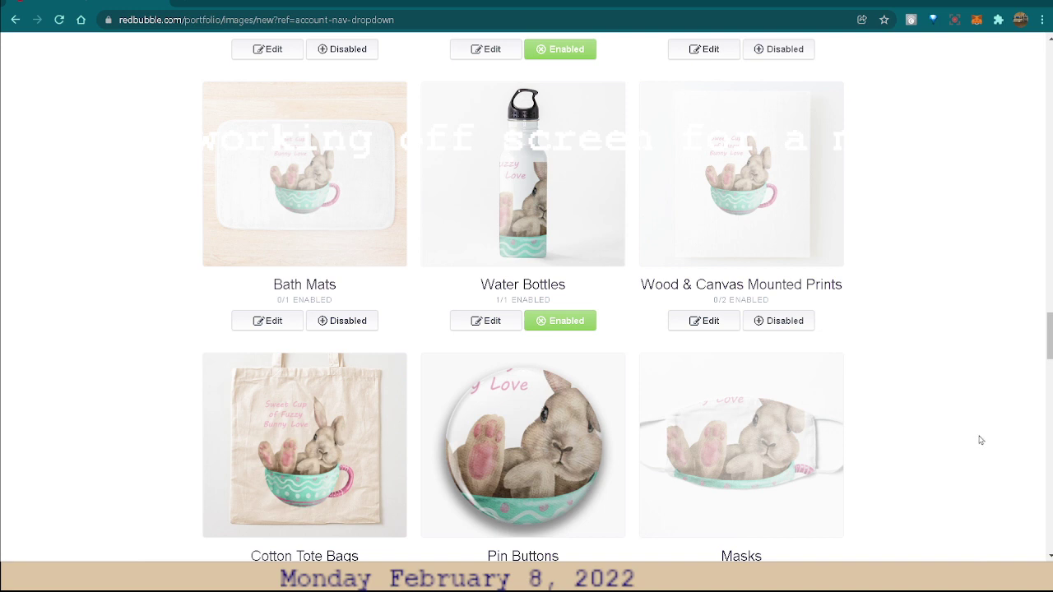
click(327, 321)
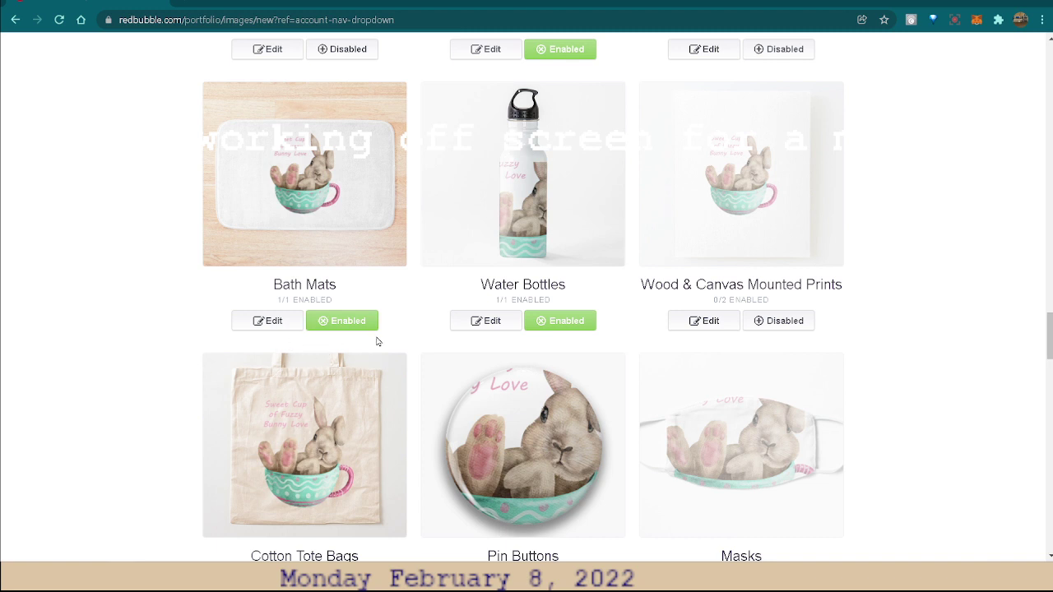
click(272, 322)
Tile the bath mat design as a Regular grid pattern and shift it downward
scroll(891, 381, down, 1)
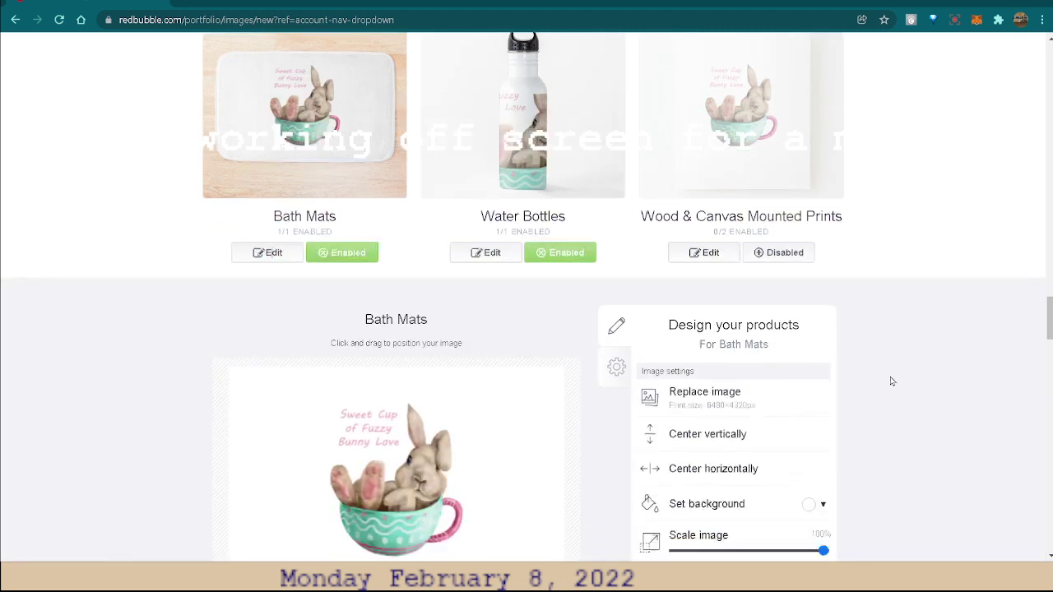
scroll(905, 381, down, 1)
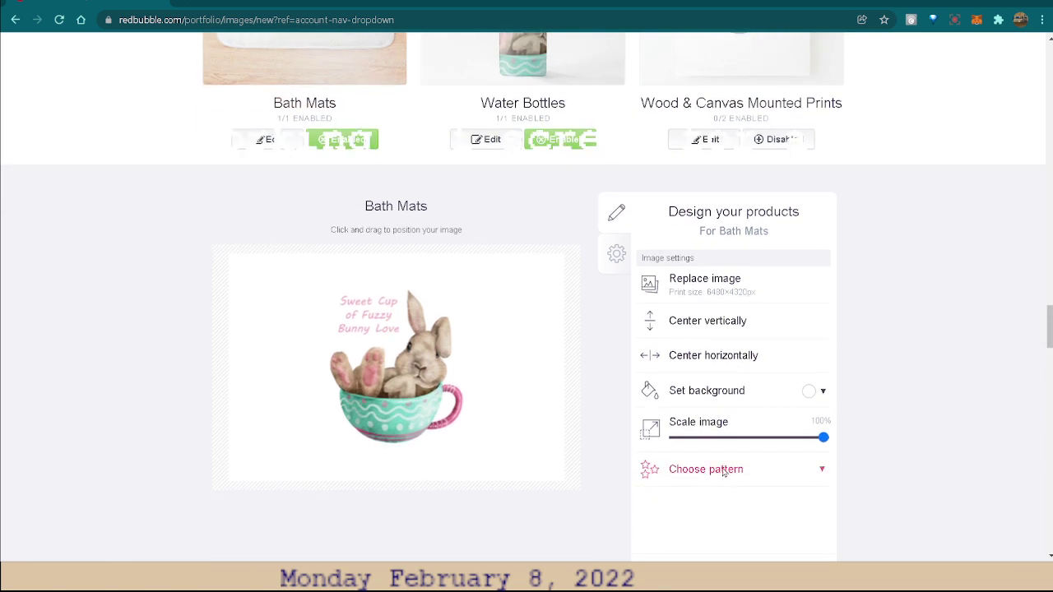
click(805, 472)
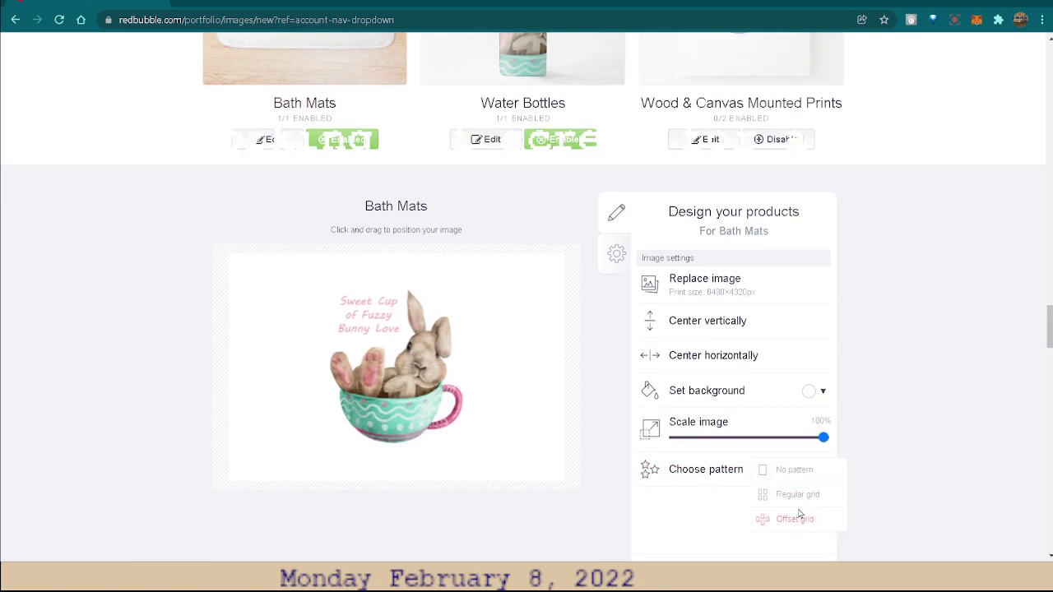
click(803, 495)
scroll(940, 438, up, 3)
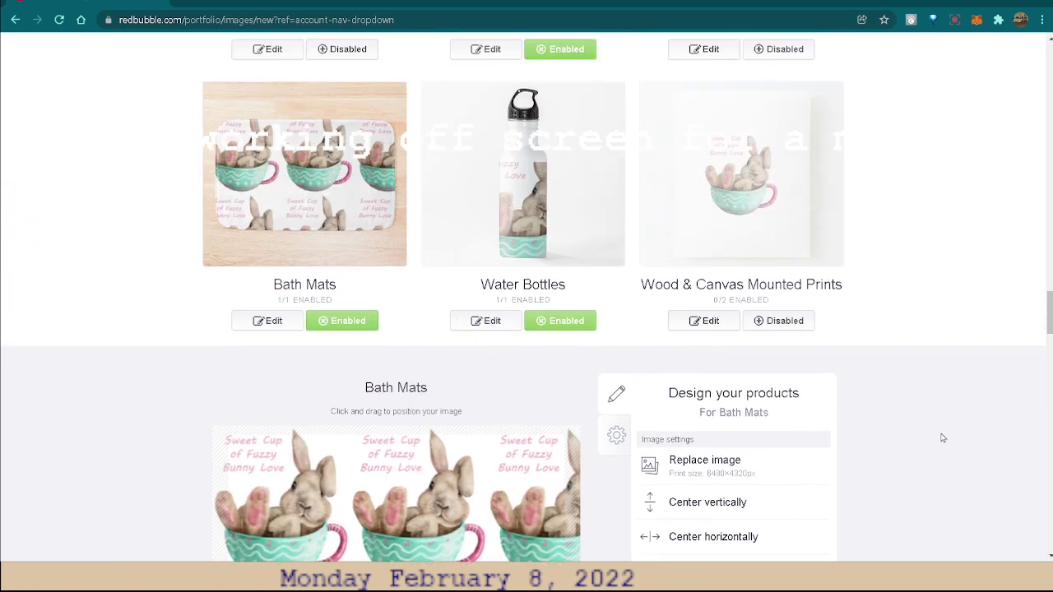
scroll(930, 404, down, 1)
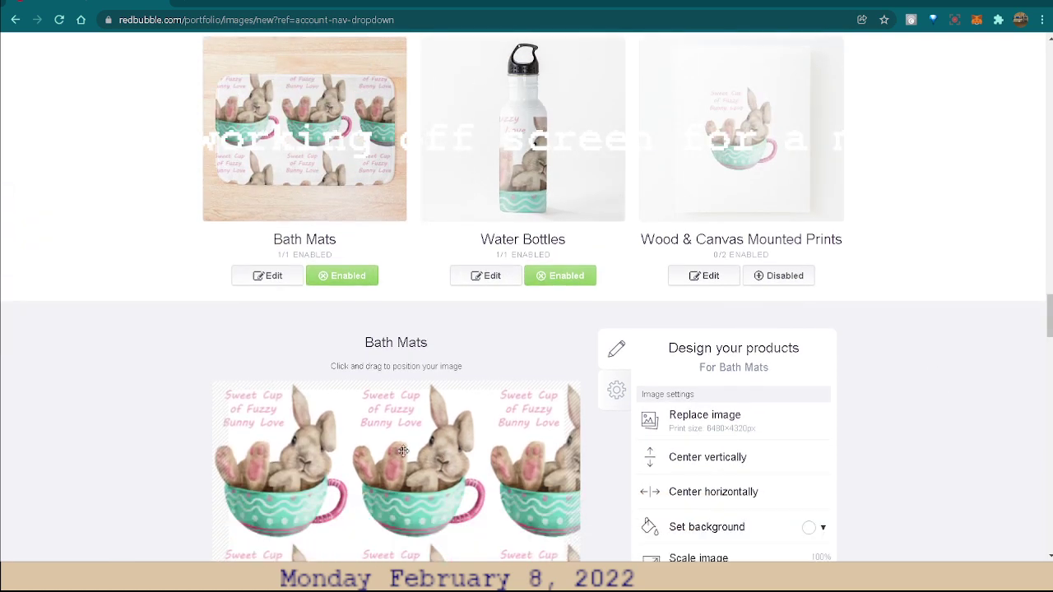
mouse_move(385, 463)
mouse_down()
mouse_move(386, 510)
mouse_move(547, 525)
mouse_up()
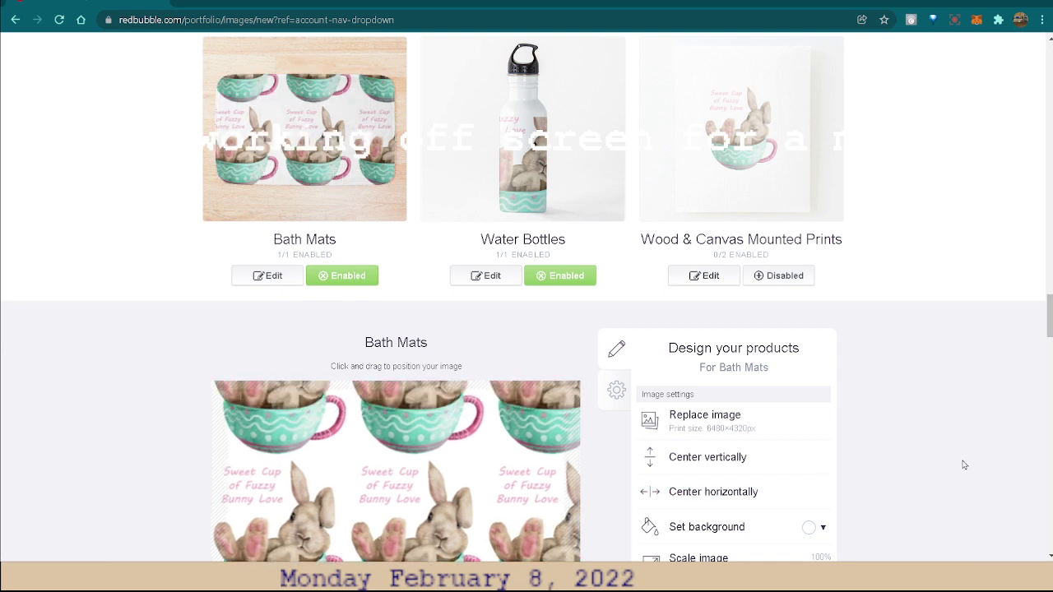
Settle the bath mat tile scale at 72%, nudging the pattern further down
scroll(964, 466, down, 1)
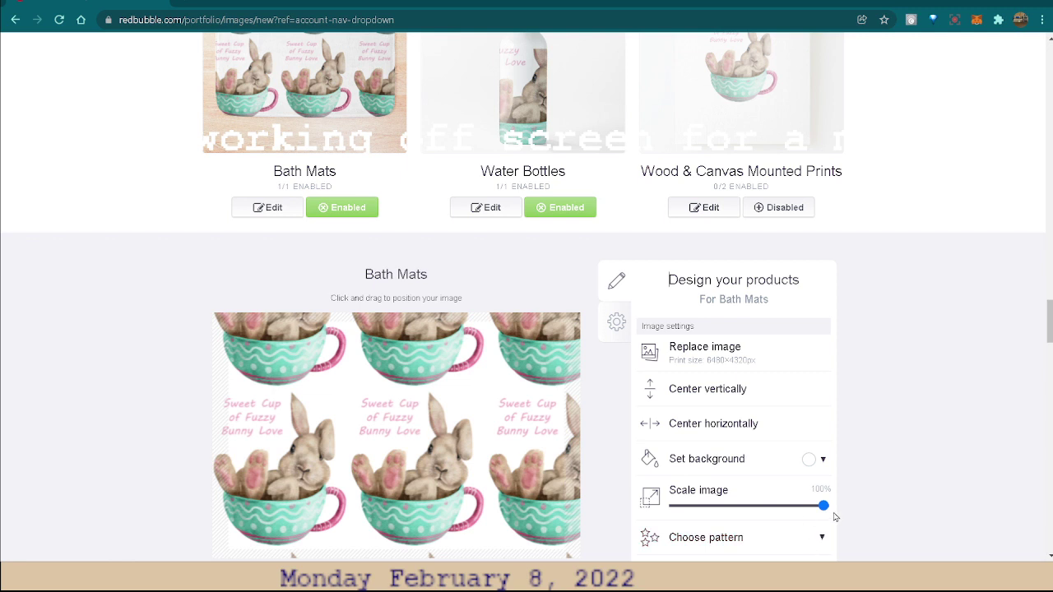
drag(824, 507, 779, 518)
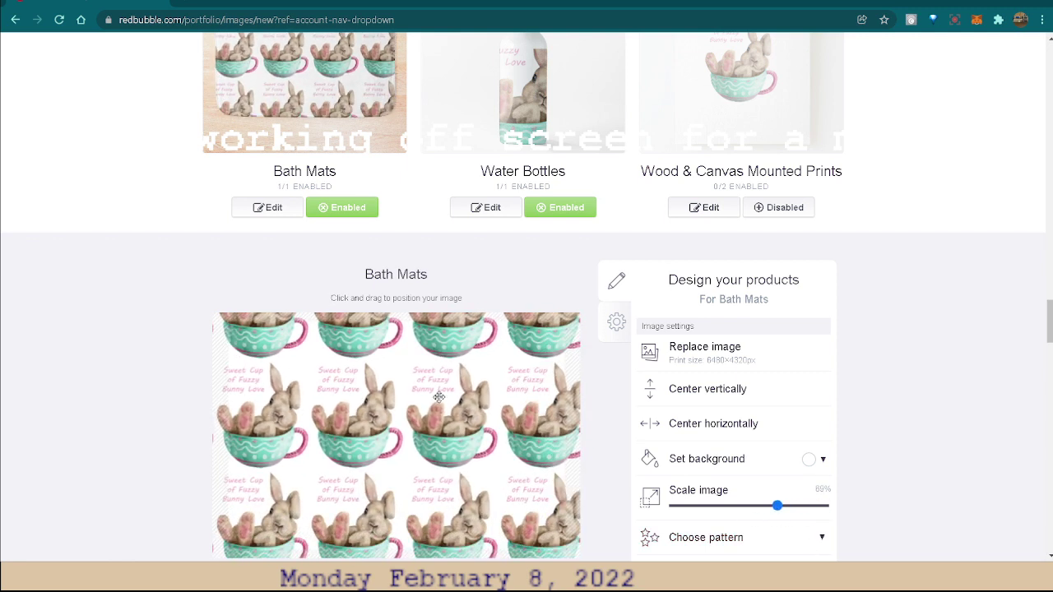
drag(438, 394, 442, 454)
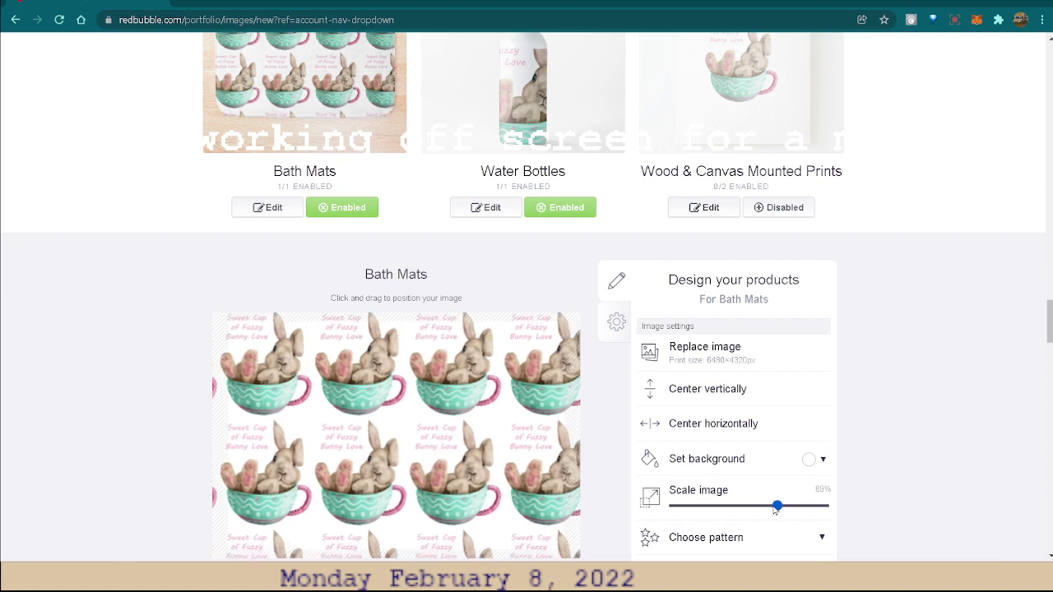
drag(778, 507, 782, 506)
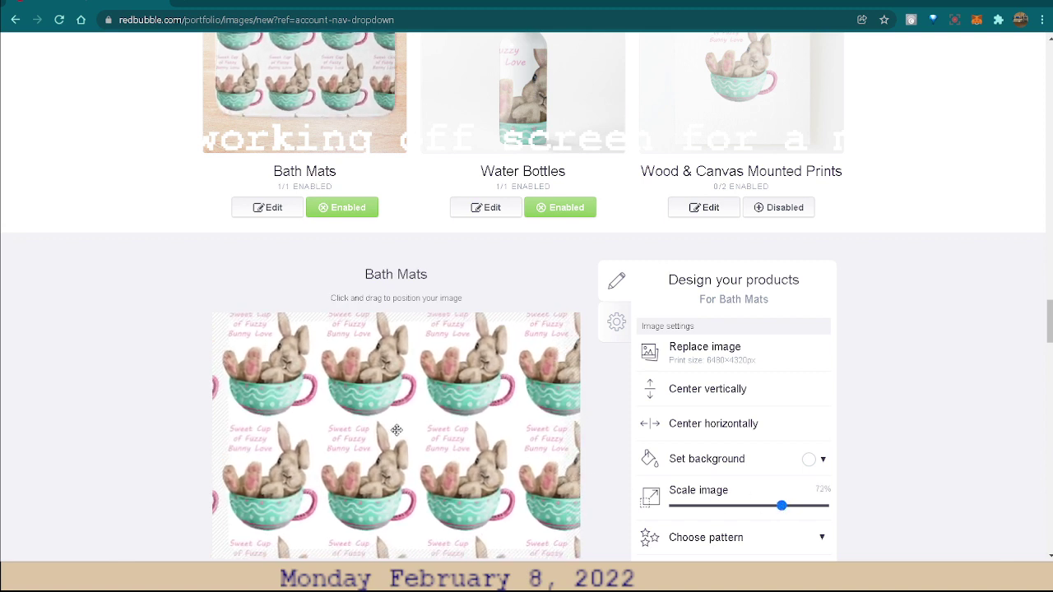
mouse_move(397, 429)
mouse_down()
mouse_move(399, 446)
mouse_move(453, 446)
mouse_up()
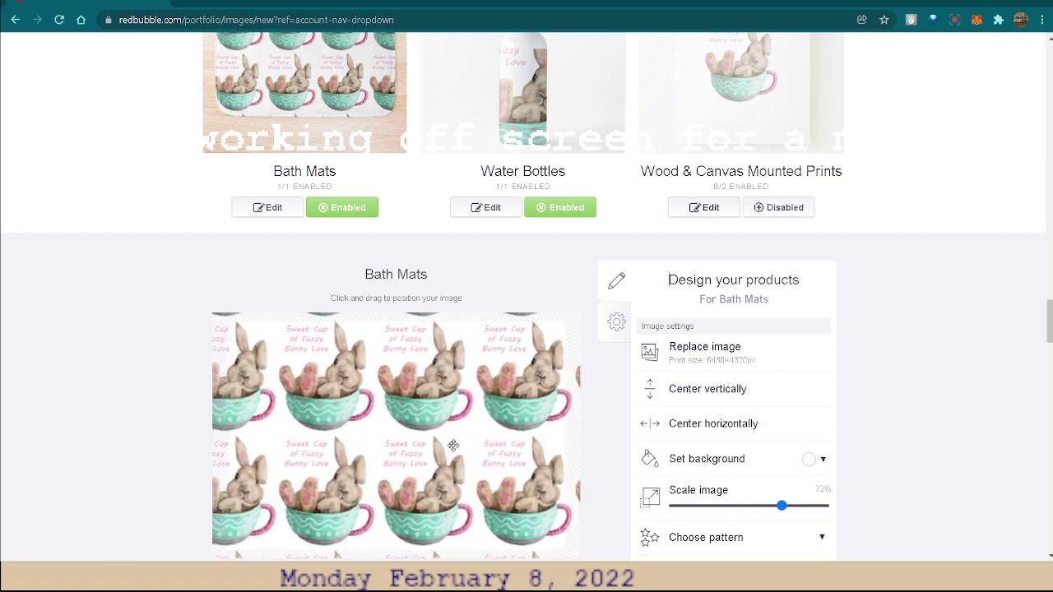
scroll(970, 411, up, 1)
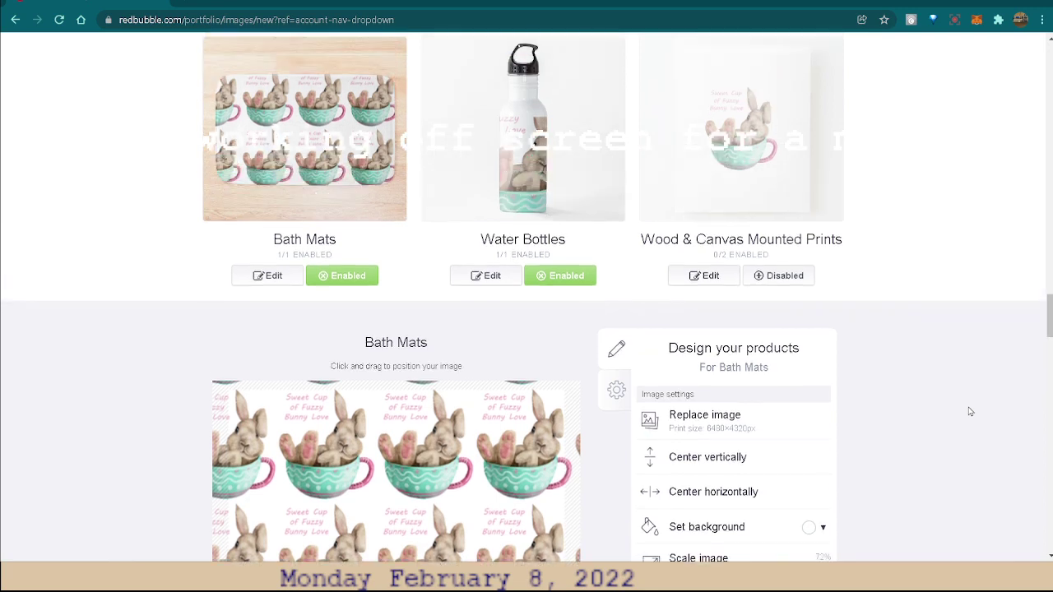
scroll(970, 411, down, 1)
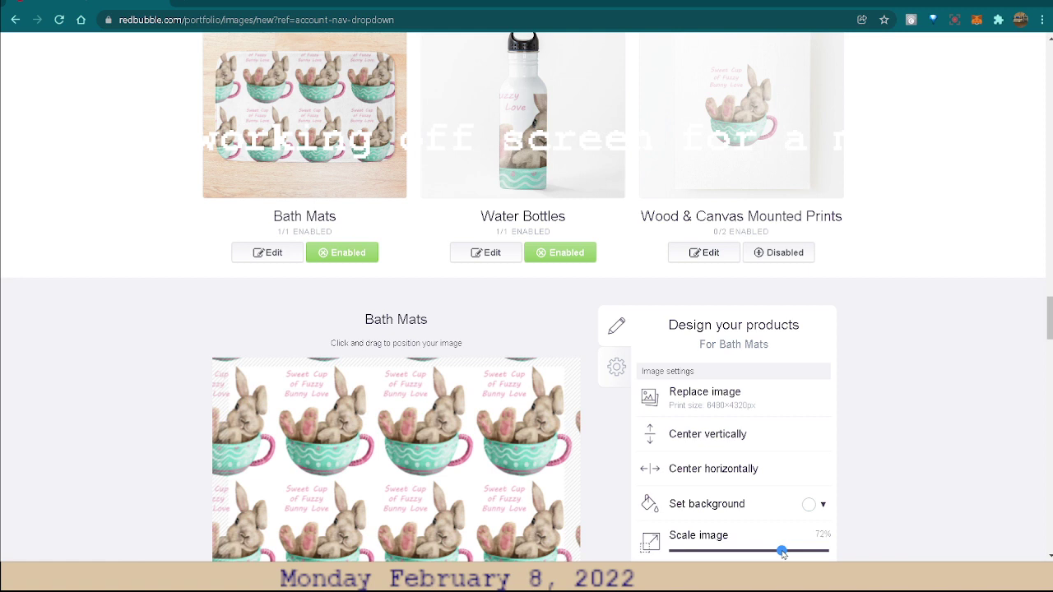
Shrink the bath mat pattern to 67%, shifting it down slightly
drag(784, 555, 782, 555)
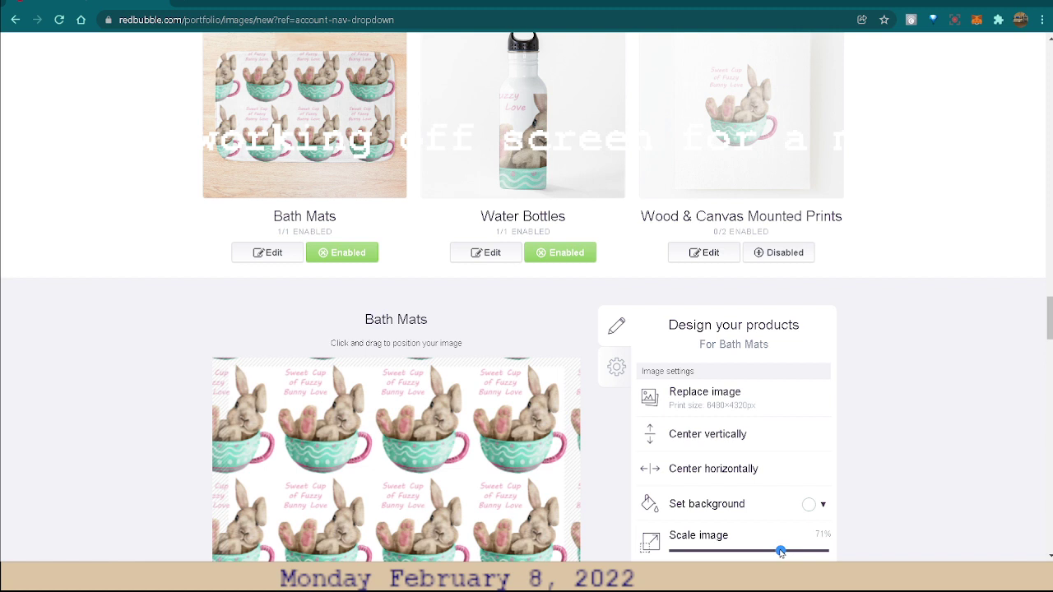
drag(781, 553, 778, 553)
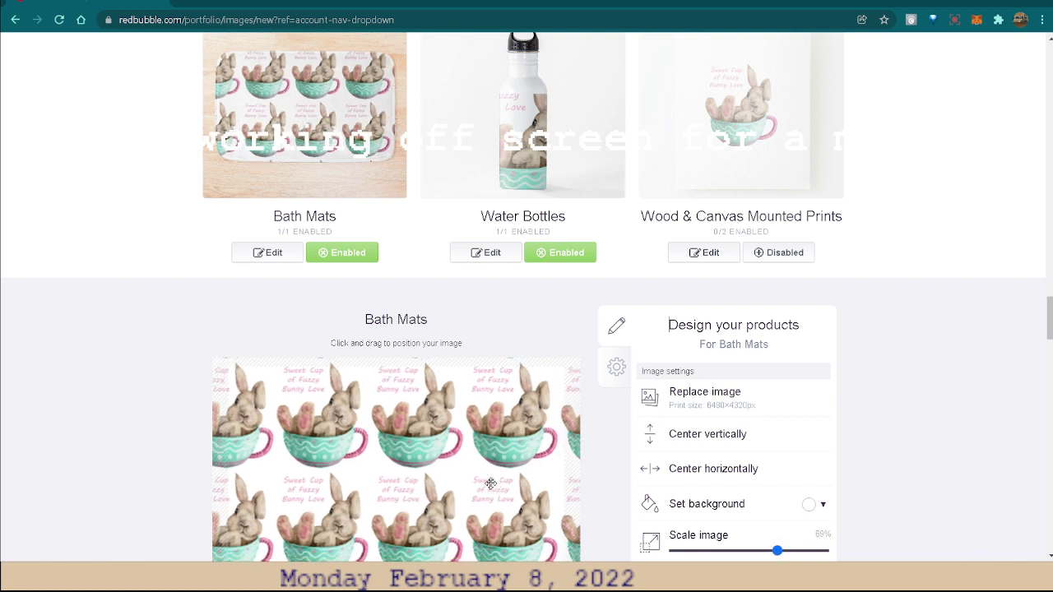
drag(491, 484, 490, 491)
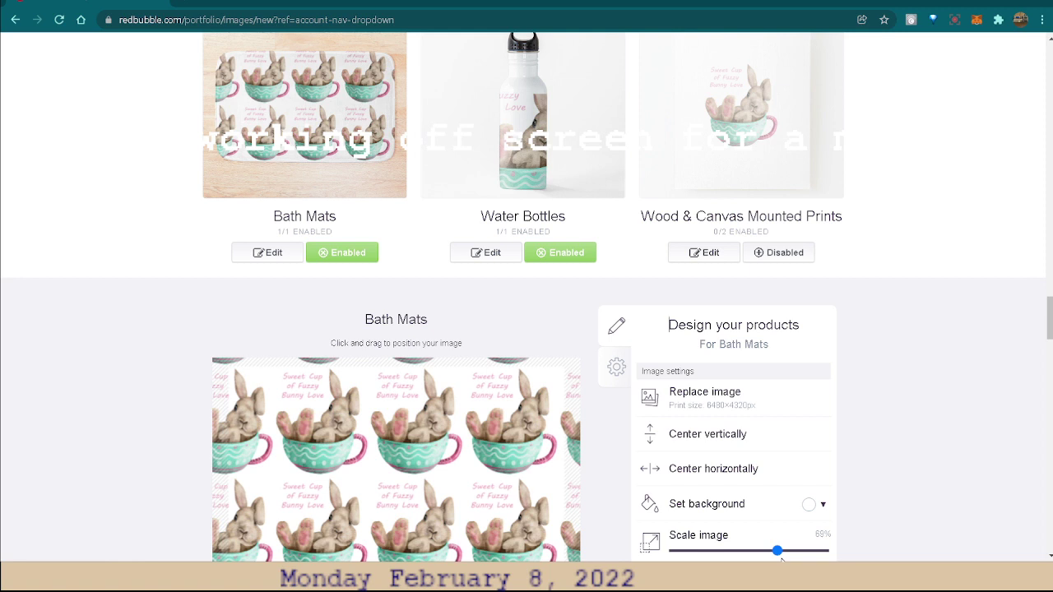
drag(778, 551, 774, 552)
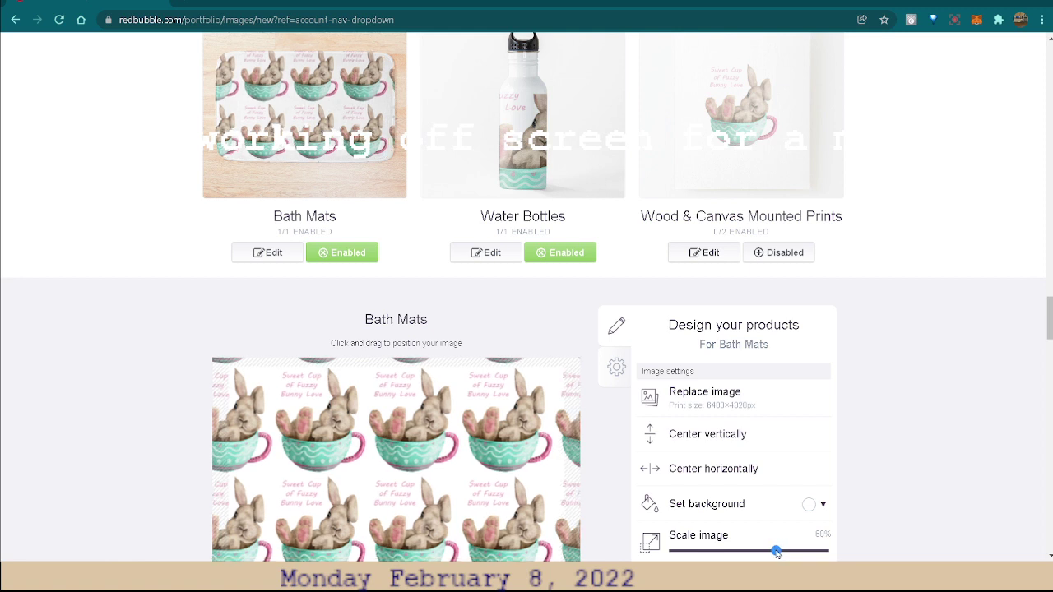
Fine-tune the tiled bunny pattern's position and apply the Bath Mats changes
drag(420, 496, 431, 501)
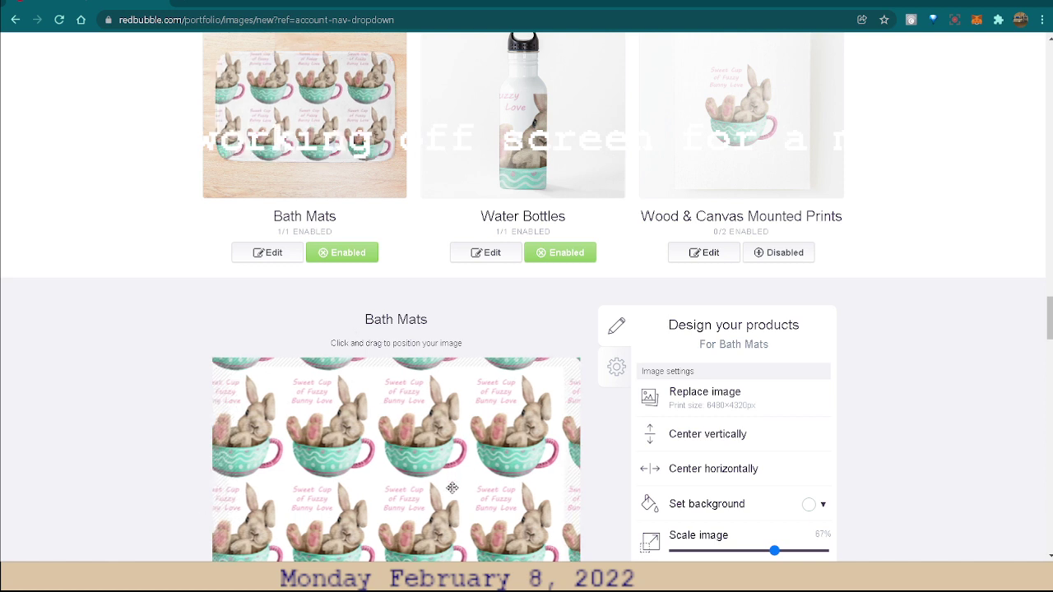
mouse_move(453, 486)
mouse_down()
mouse_move(444, 471)
mouse_move(451, 491)
mouse_up()
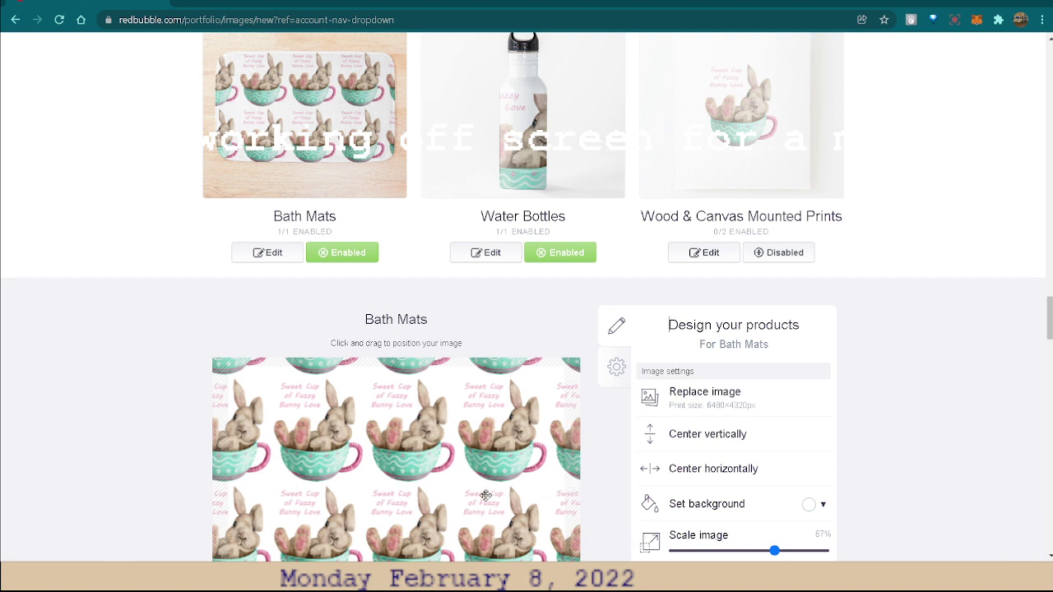
drag(462, 496, 493, 492)
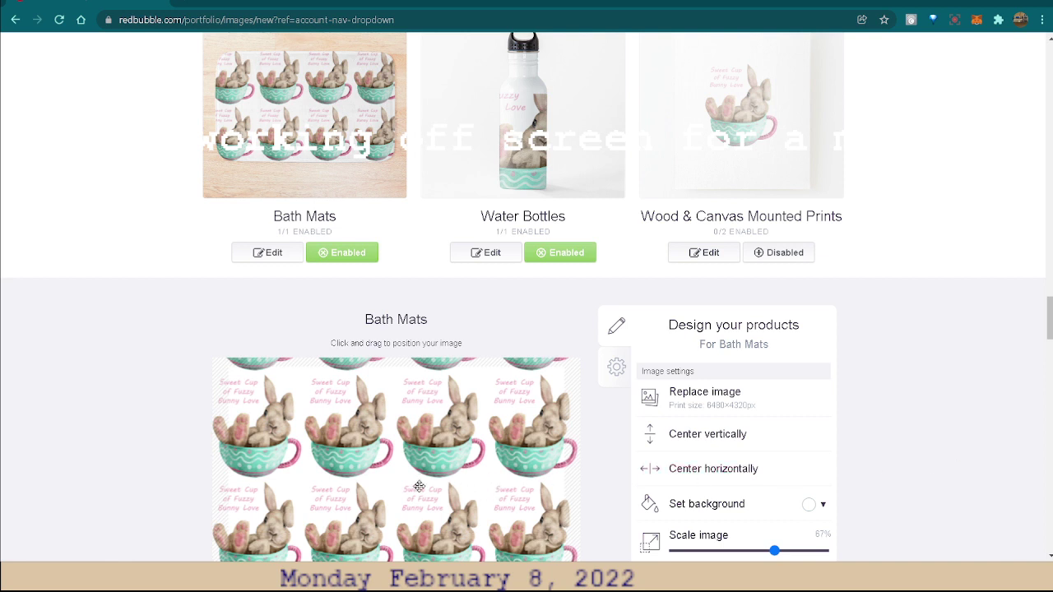
drag(419, 487, 421, 491)
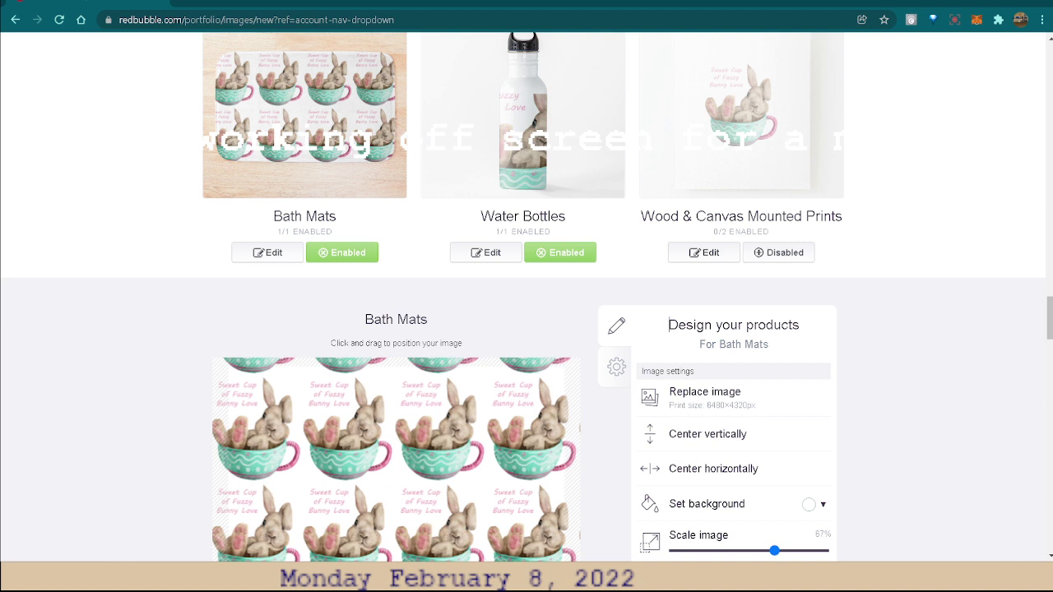
mouse_move(352, 577)
scroll(940, 457, down, 3)
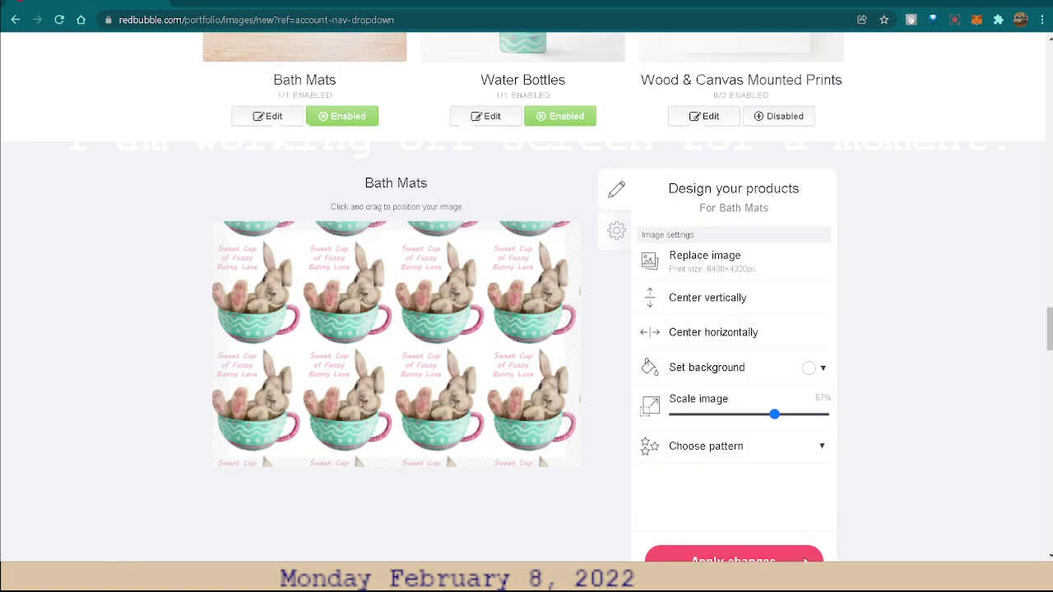
click(913, 494)
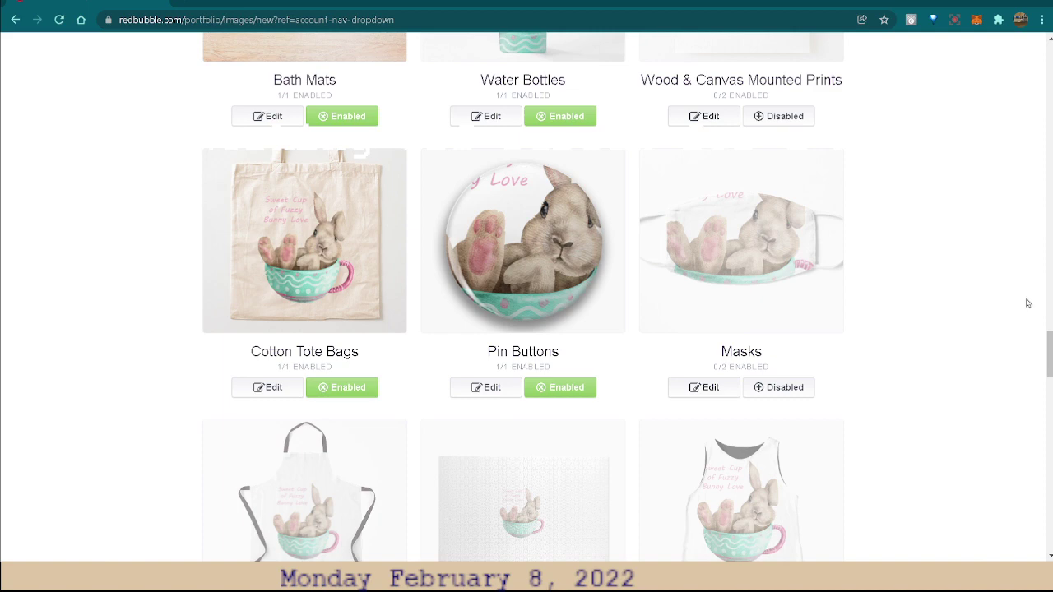
Shrink the Water Bottles bunny from 100% to 71% and apply the change
scroll(960, 390, up, 3)
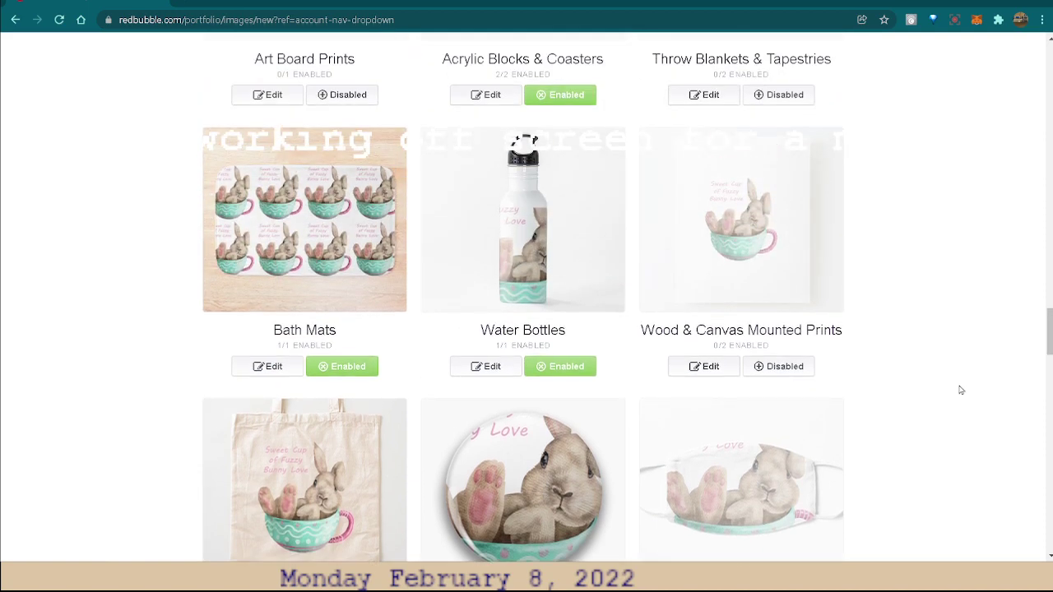
click(491, 366)
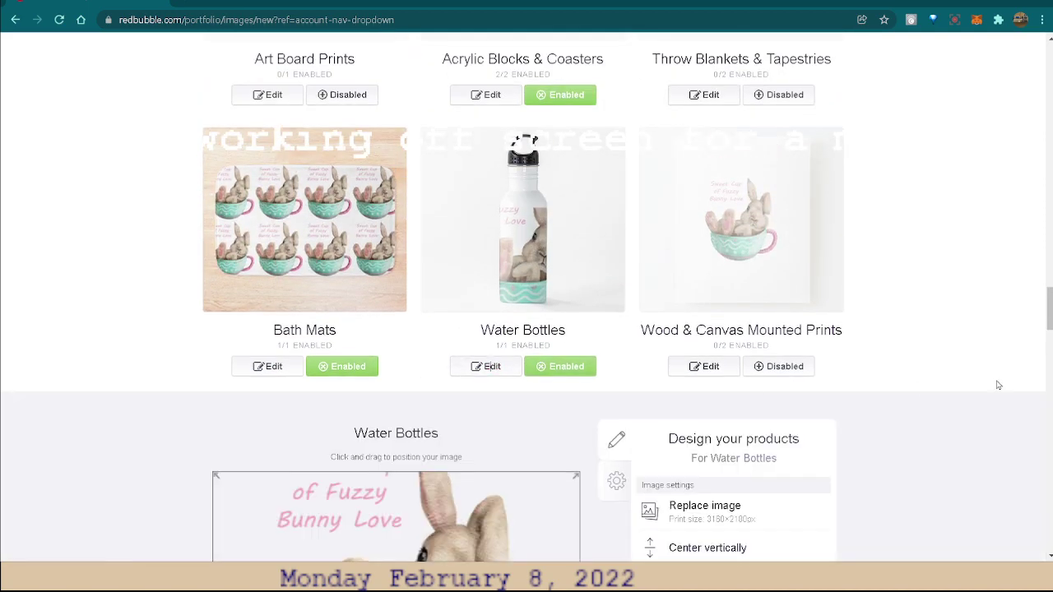
scroll(979, 370, down, 3)
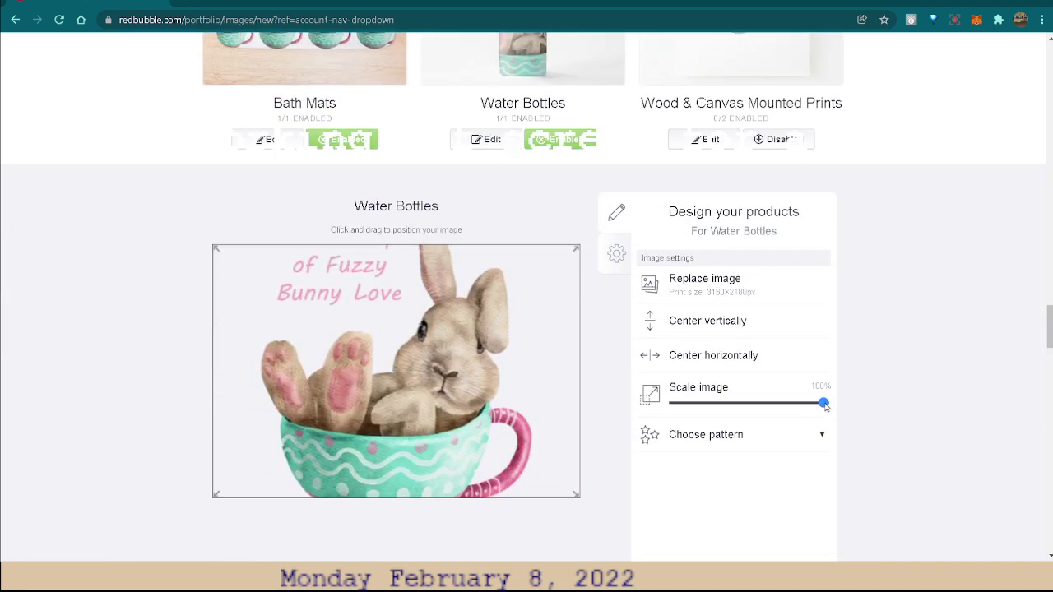
drag(824, 405, 787, 403)
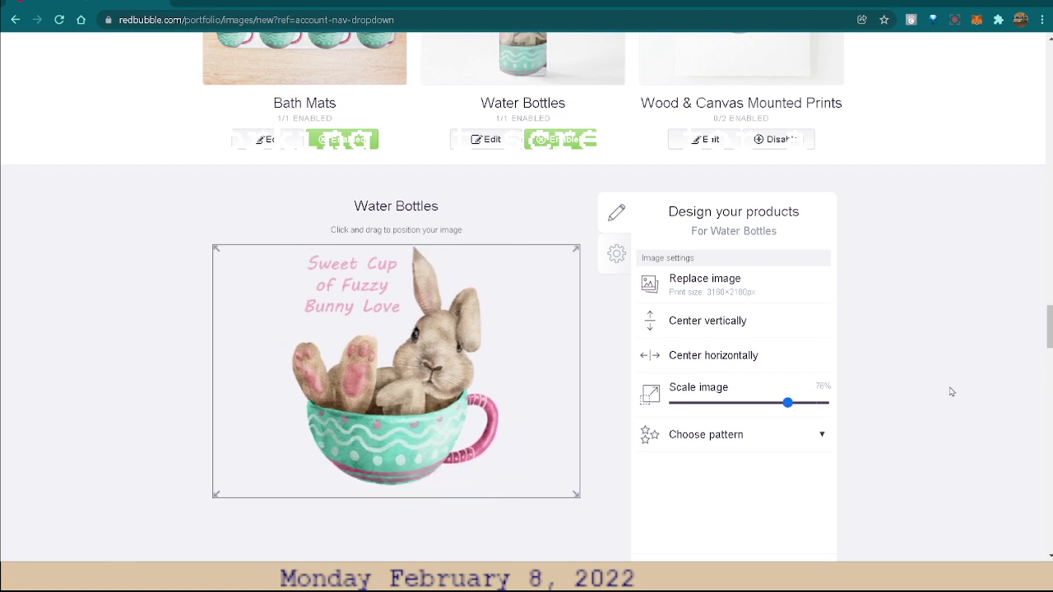
scroll(951, 390, up, 1)
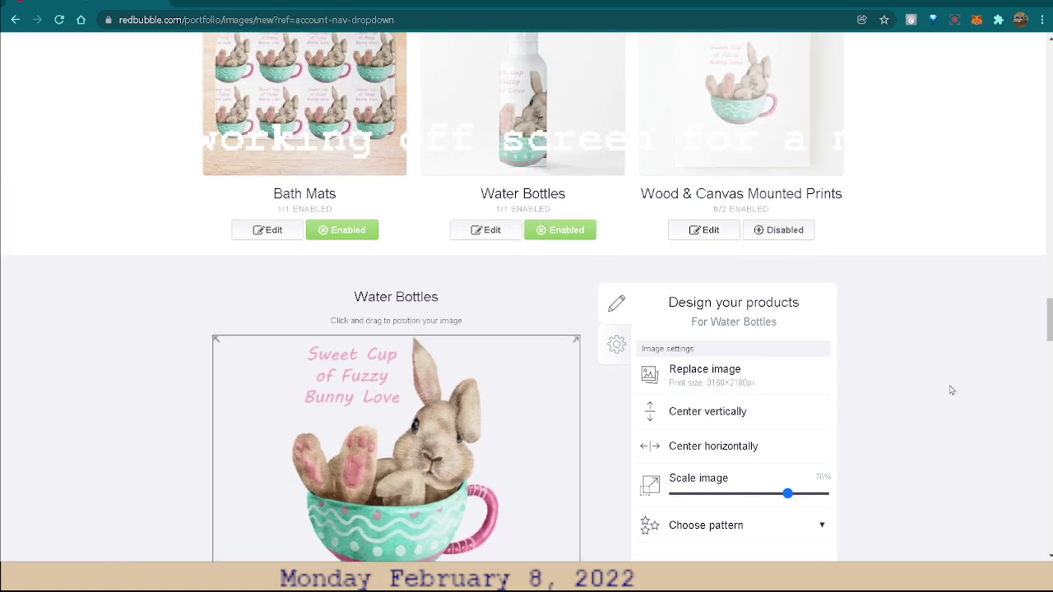
scroll(950, 384, down, 1)
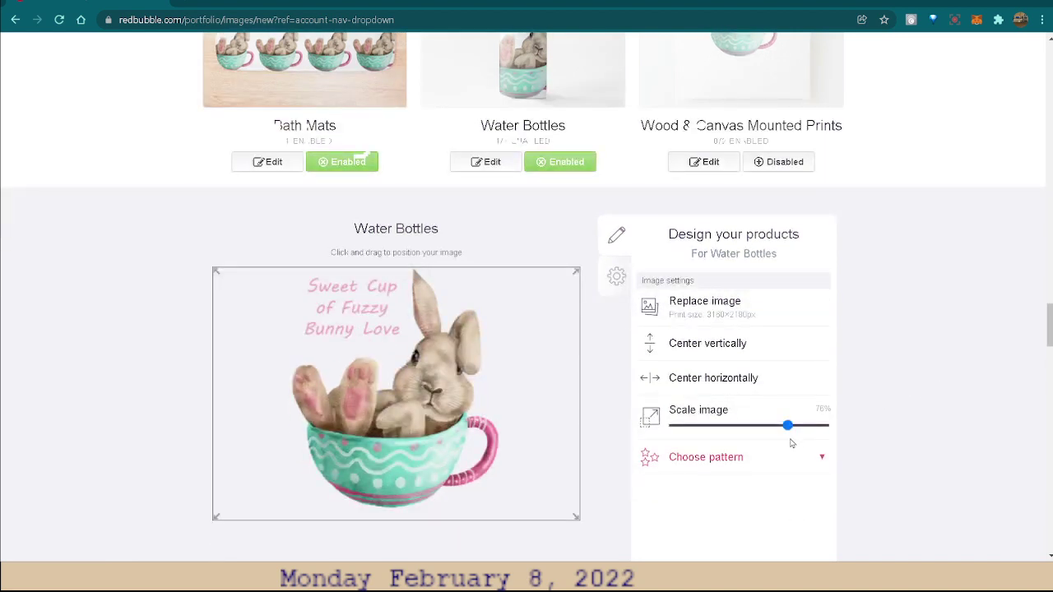
drag(787, 427, 780, 427)
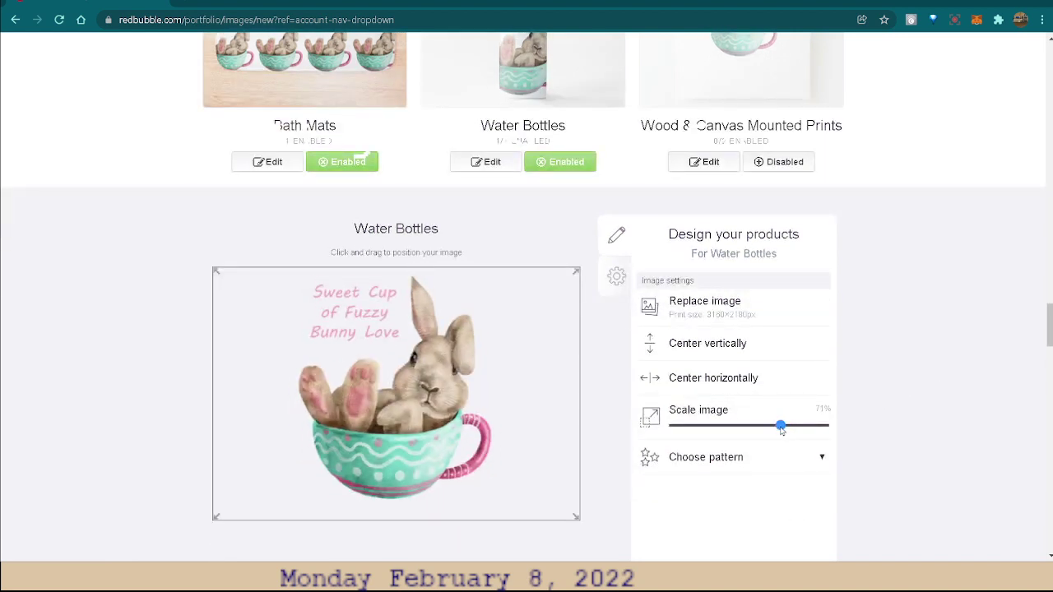
scroll(940, 419, up, 1)
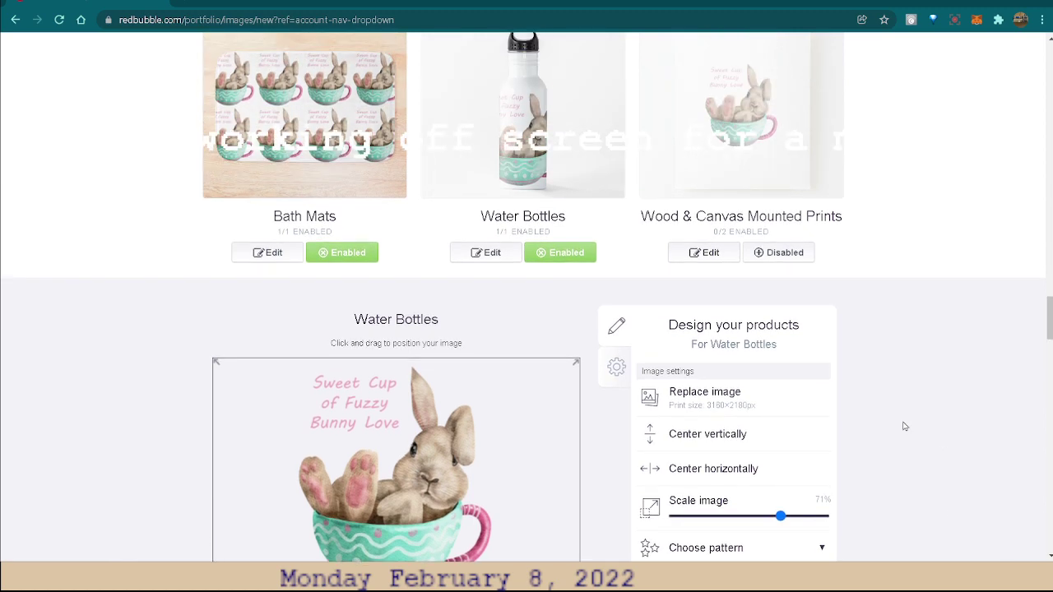
scroll(1018, 410, down, 1)
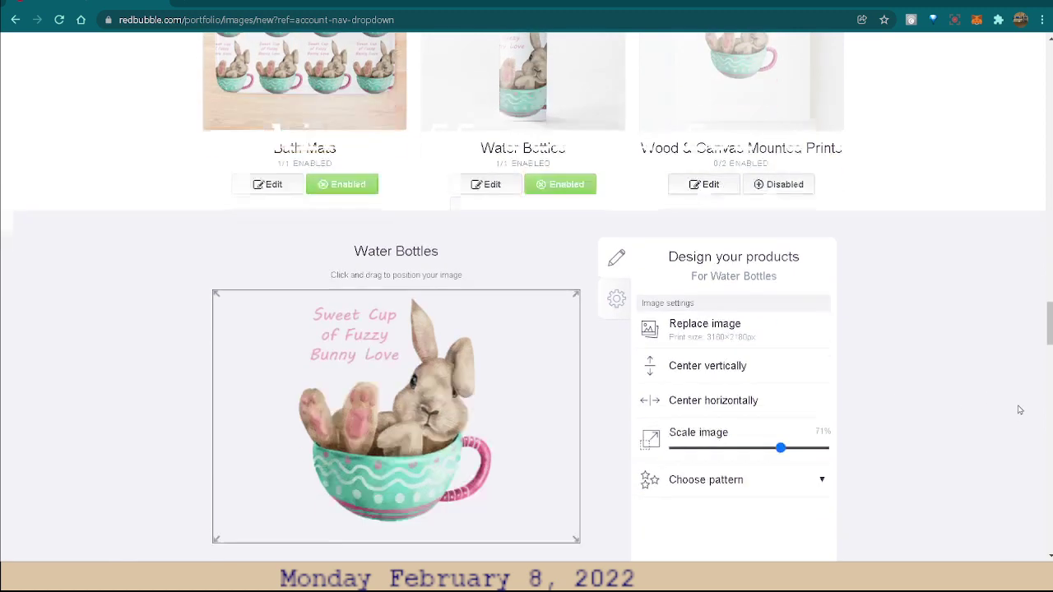
scroll(1004, 420, down, 1)
scroll(980, 438, down, 1)
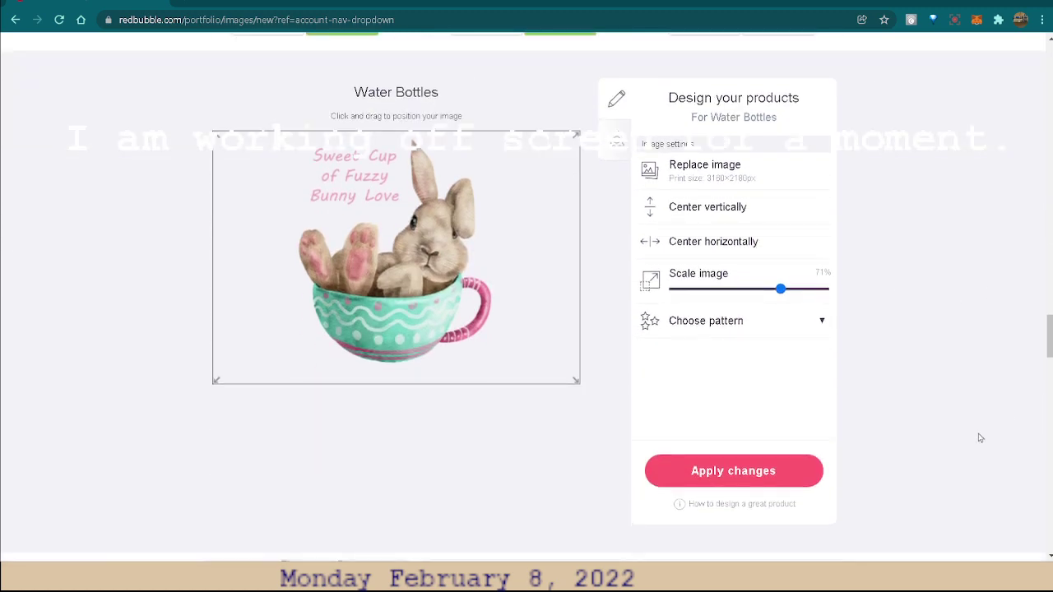
click(744, 475)
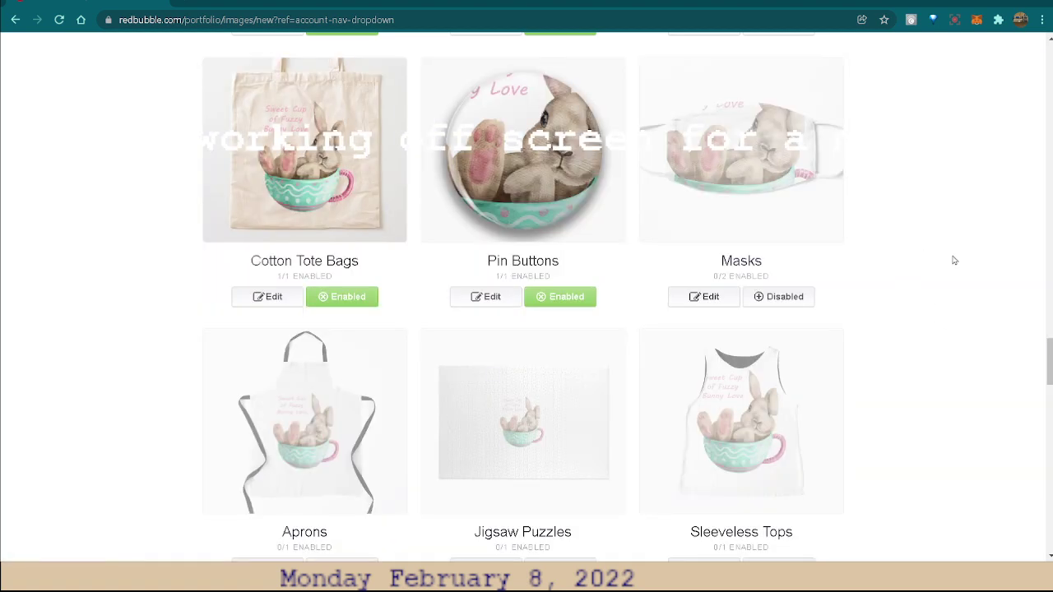
Enable Wood & Canvas Mounted Prints and apply its design unchanged at 100% scale
scroll(955, 260, up, 1)
scroll(956, 261, up, 1)
scroll(957, 262, up, 1)
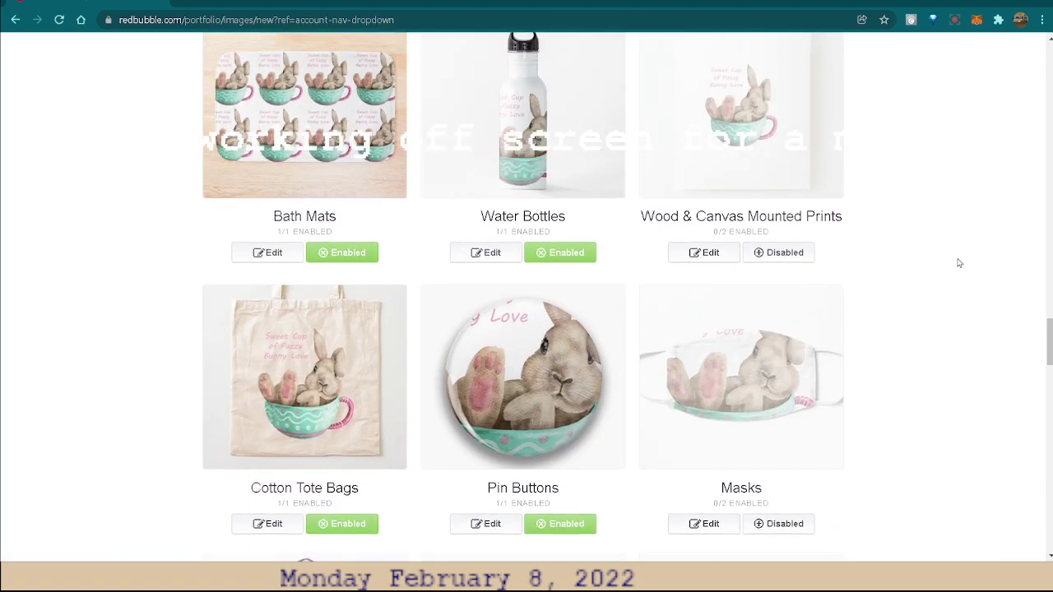
click(780, 255)
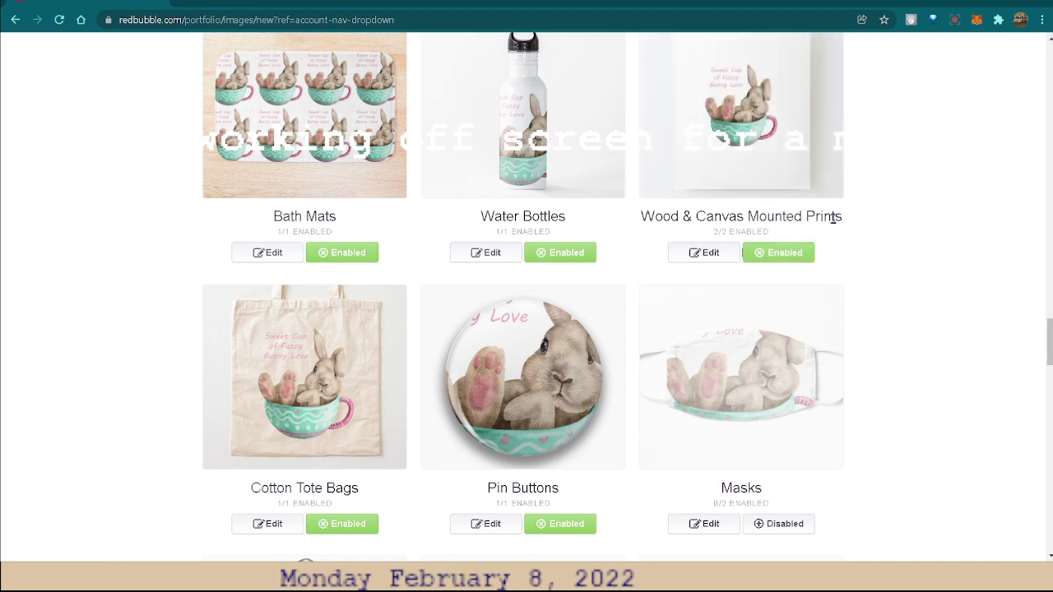
scroll(929, 238, up, 2)
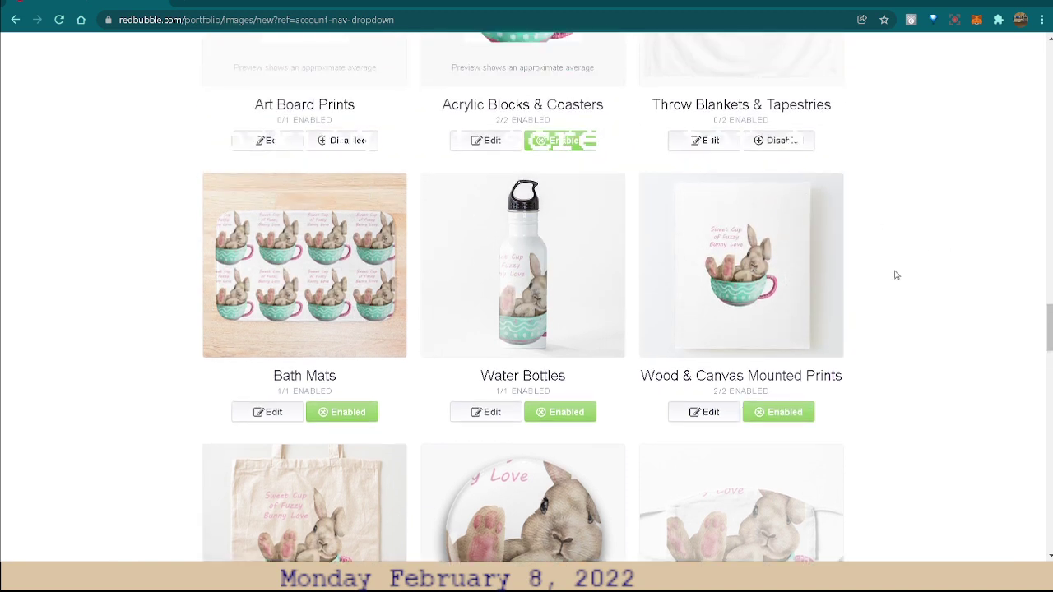
click(708, 414)
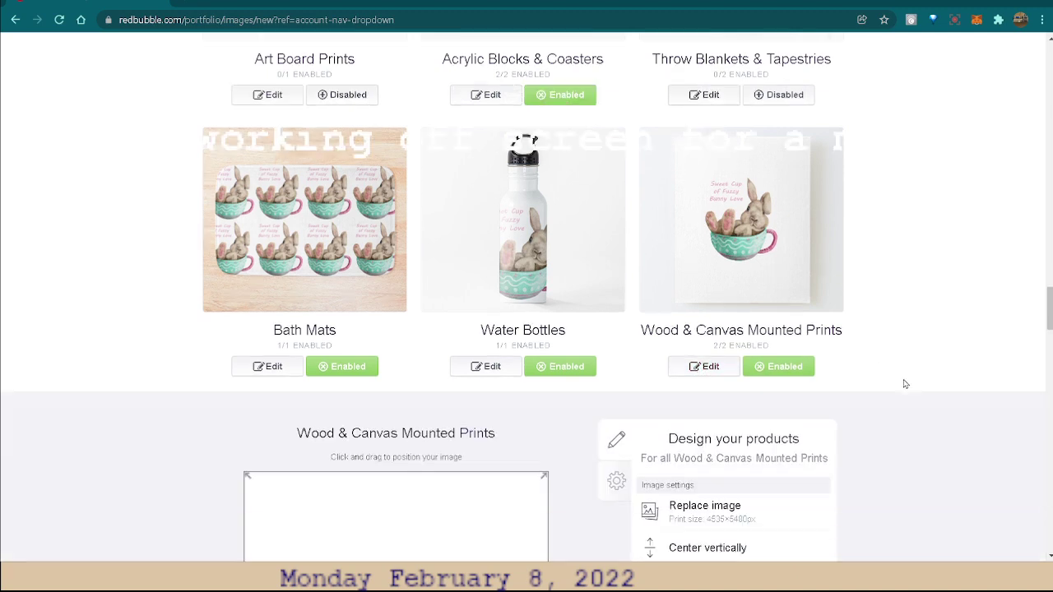
scroll(957, 369, down, 3)
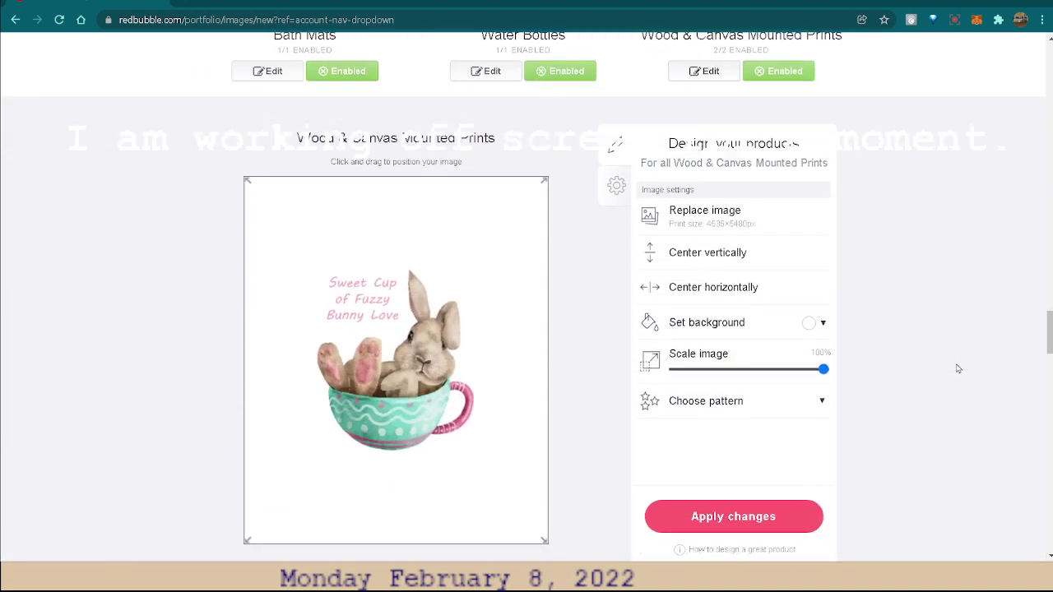
scroll(949, 362, down, 1)
click(720, 516)
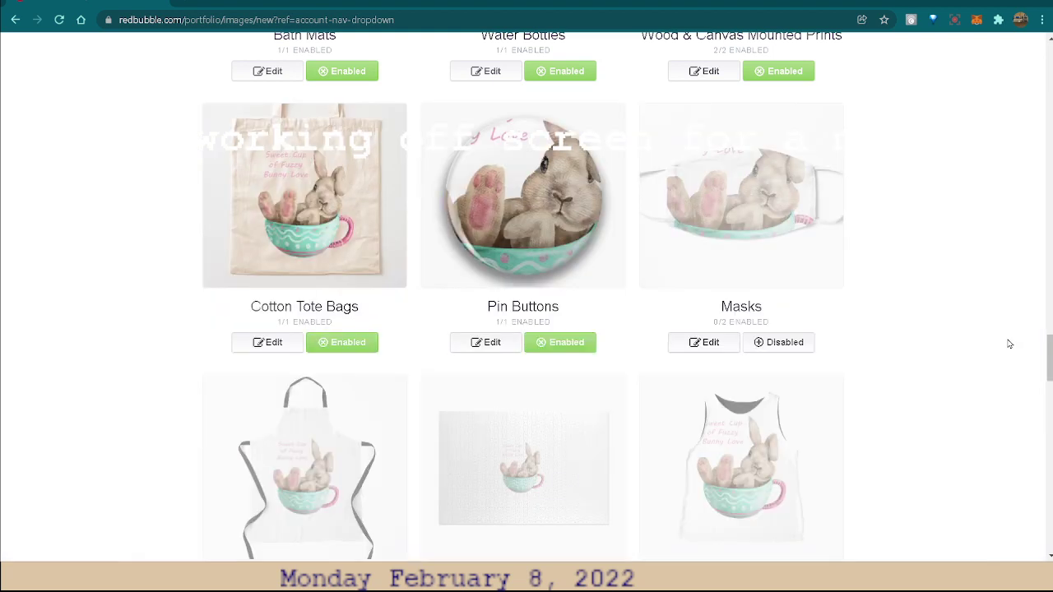
Scroll the product grid to check Cotton Tote Bags and Pin Buttons enabled, Masks 0/2
scroll(1010, 344, down, 1)
scroll(1012, 347, up, 3)
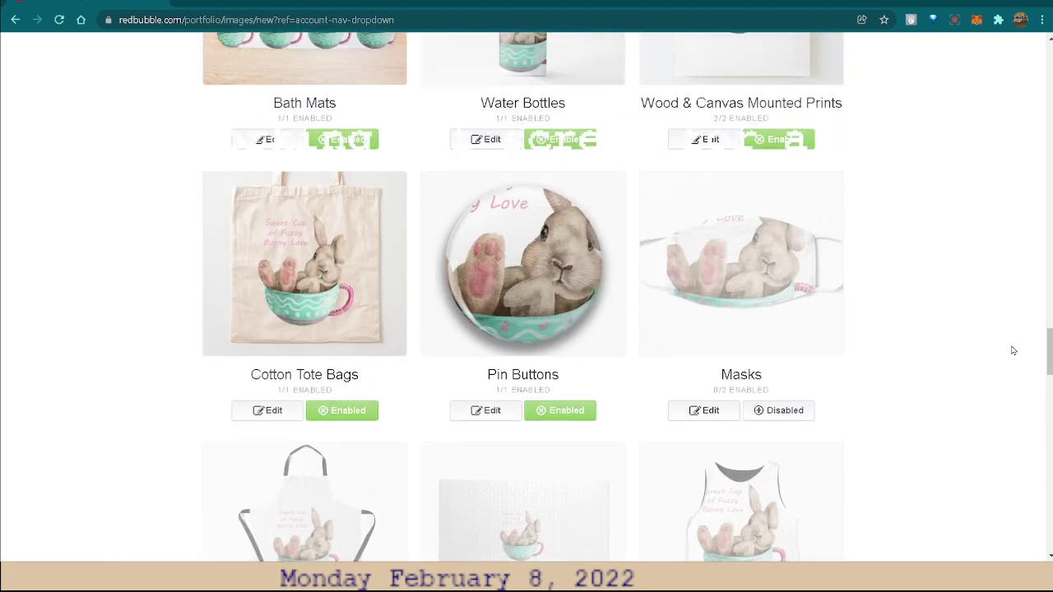
scroll(1013, 350, up, 1)
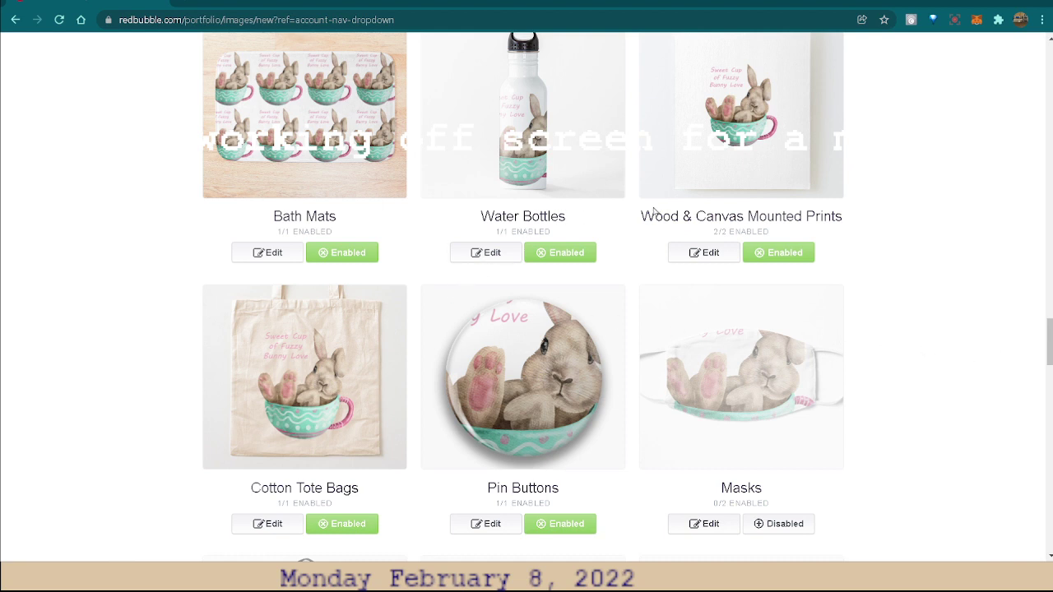
scroll(517, 241, up, 3)
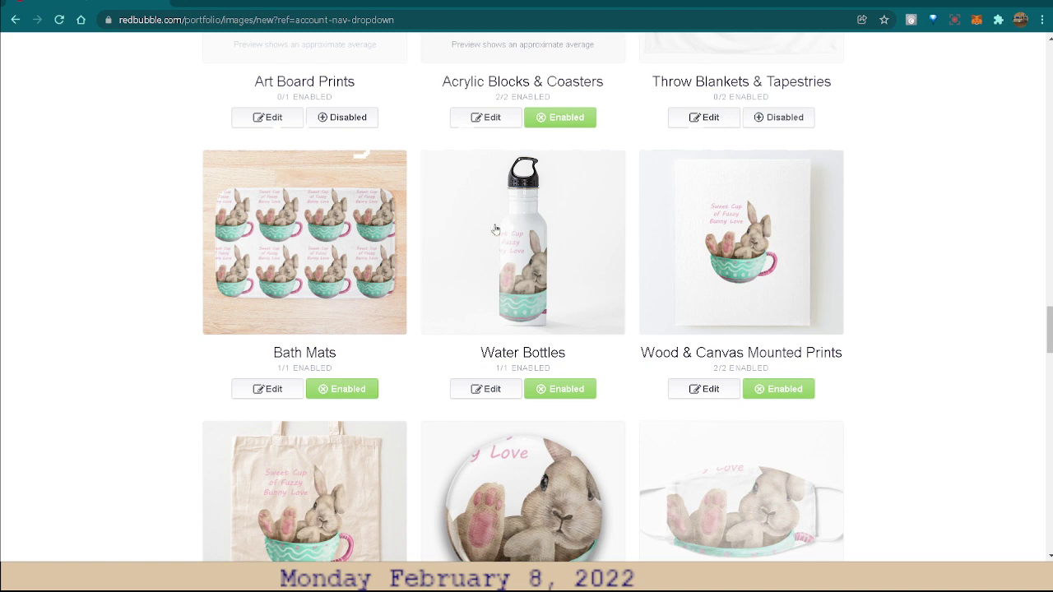
scroll(861, 398, down, 2)
scroll(929, 398, down, 2)
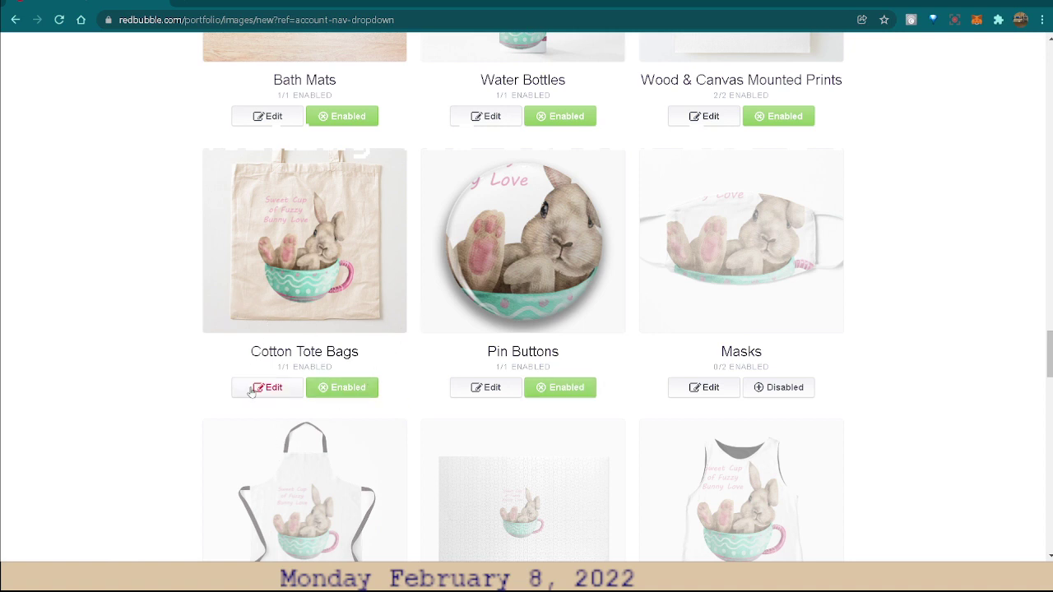
Scale the Pin Buttons bunny to about 19%, nudge it right and down, and apply
click(487, 391)
scroll(908, 378, down, 3)
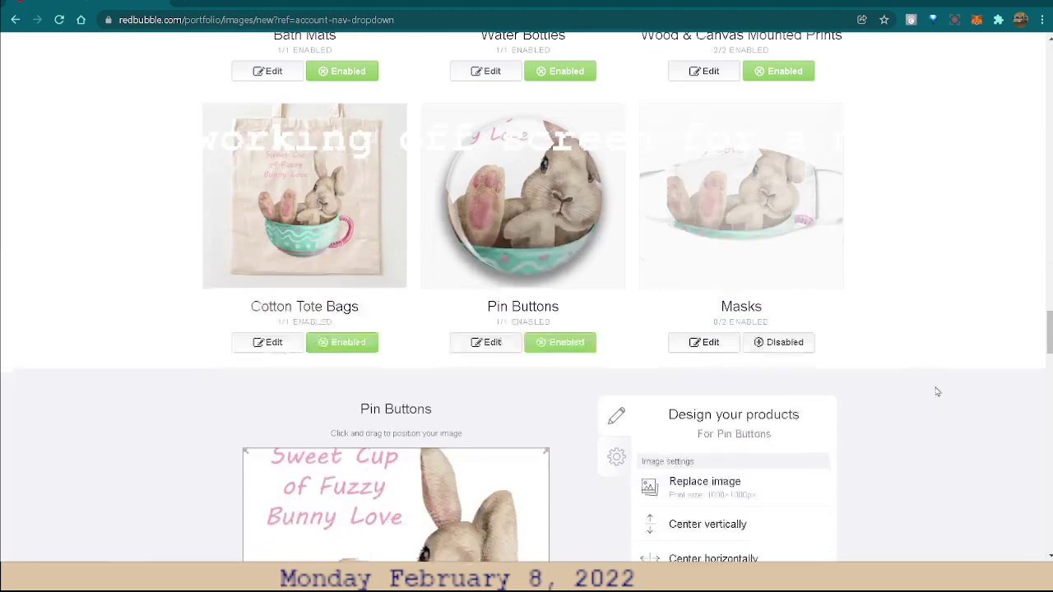
scroll(780, 428, down, 1)
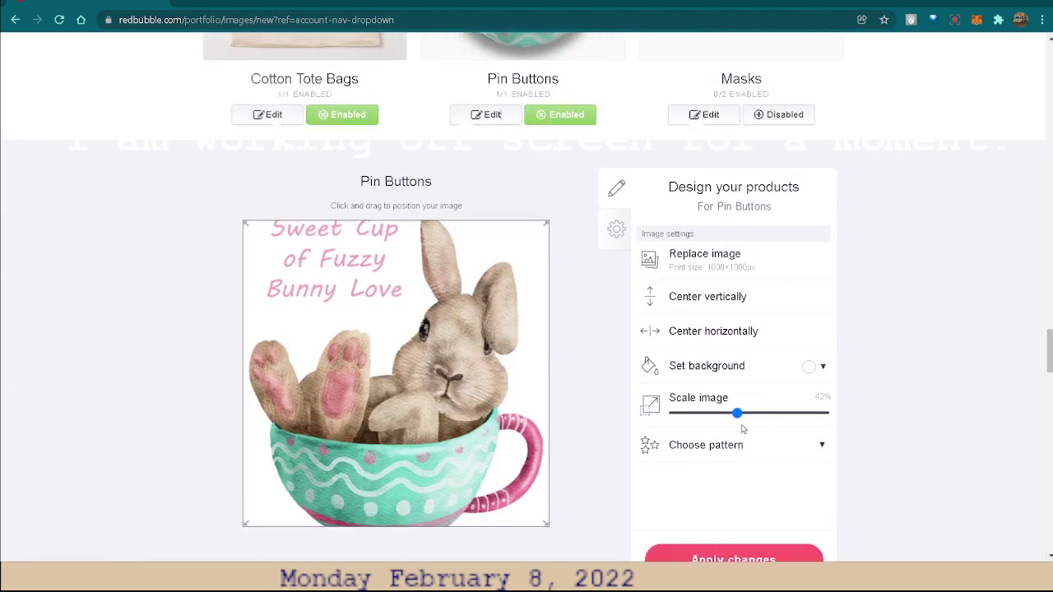
drag(738, 414, 703, 413)
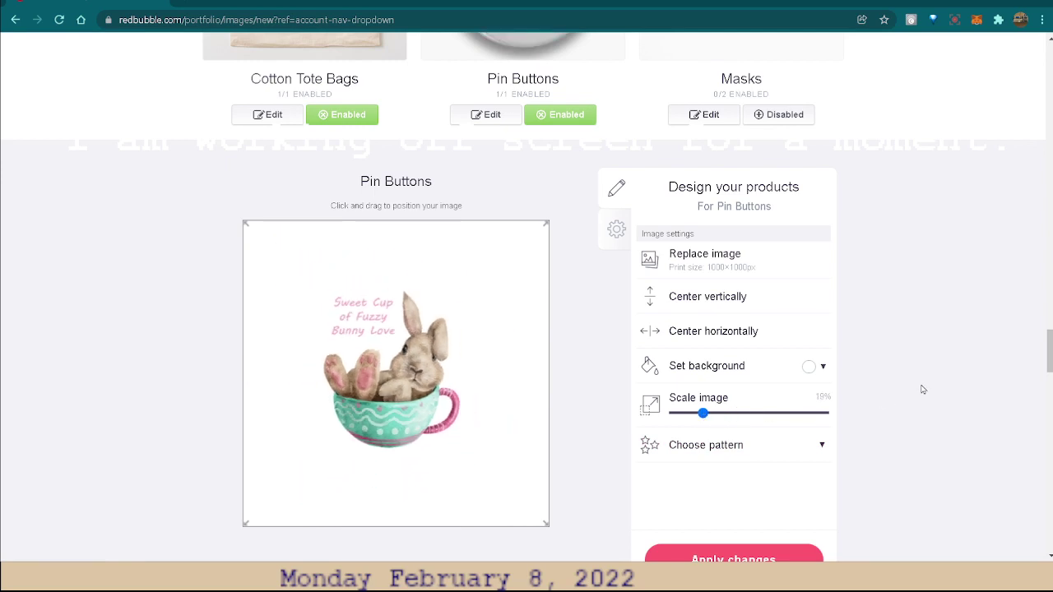
scroll(924, 386, up, 2)
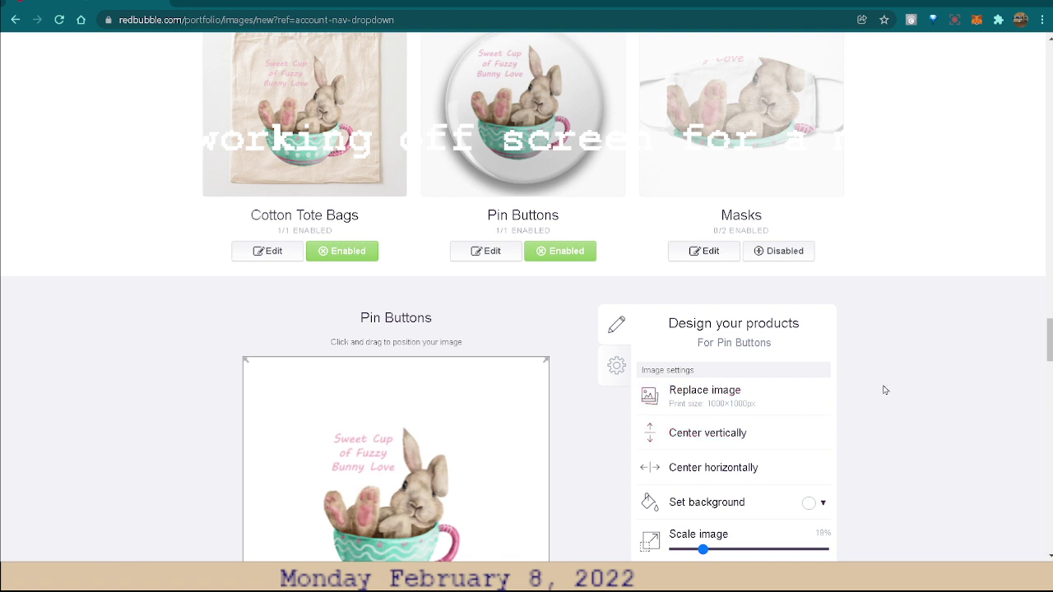
drag(391, 504, 400, 506)
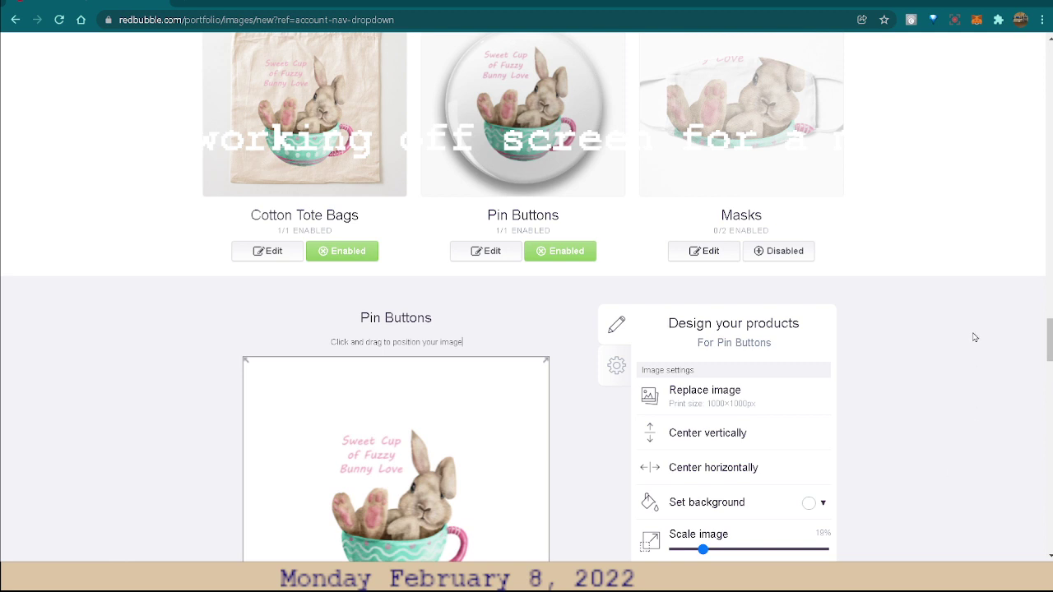
scroll(967, 335, down, 2)
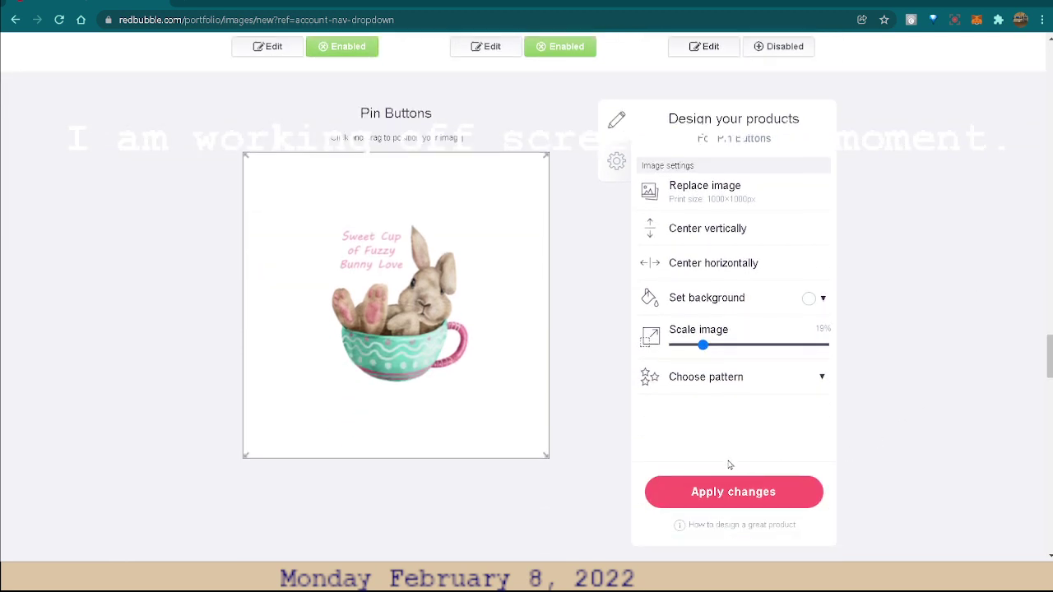
click(715, 492)
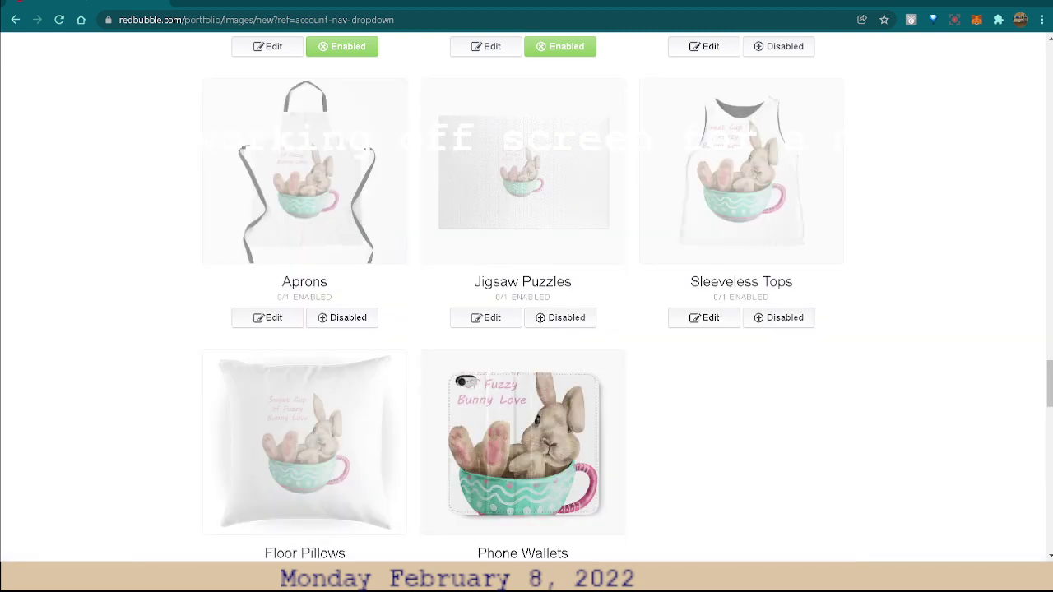
scroll(1045, 359, up, 3)
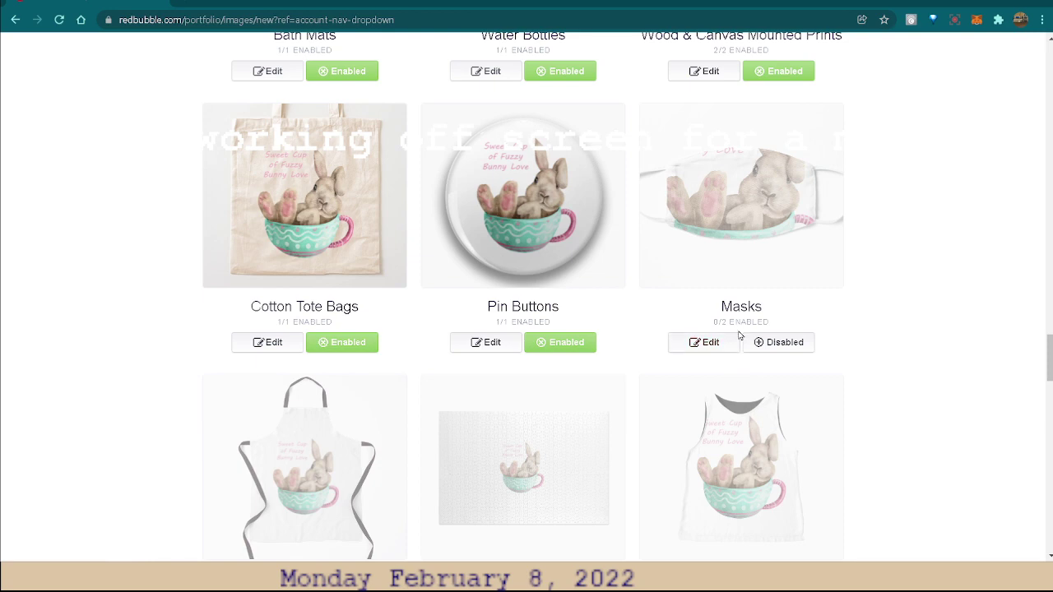
Scale the bunny design for Masks down to 41%
click(716, 344)
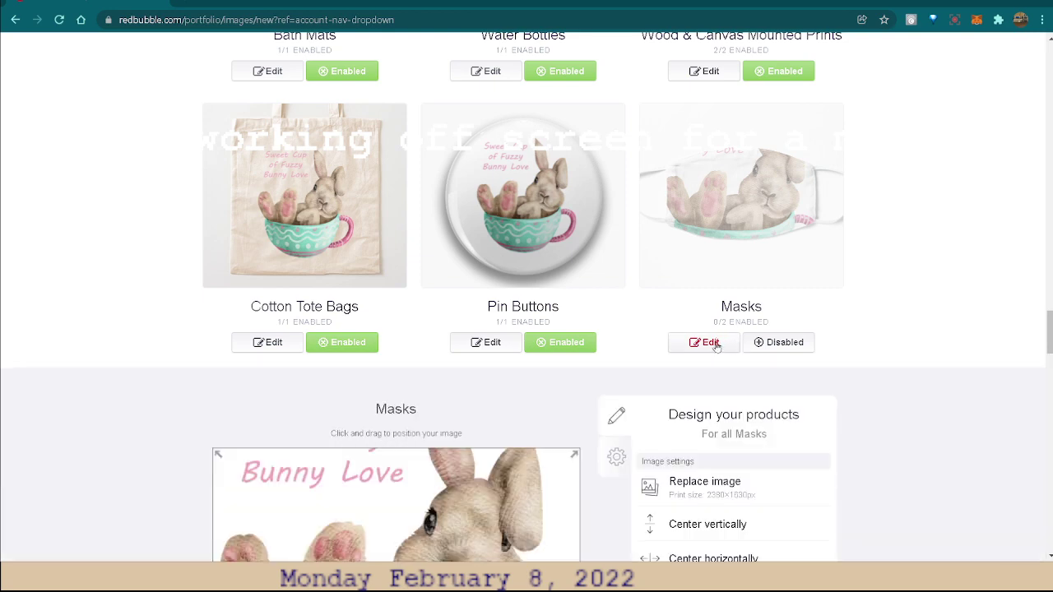
scroll(955, 422, down, 3)
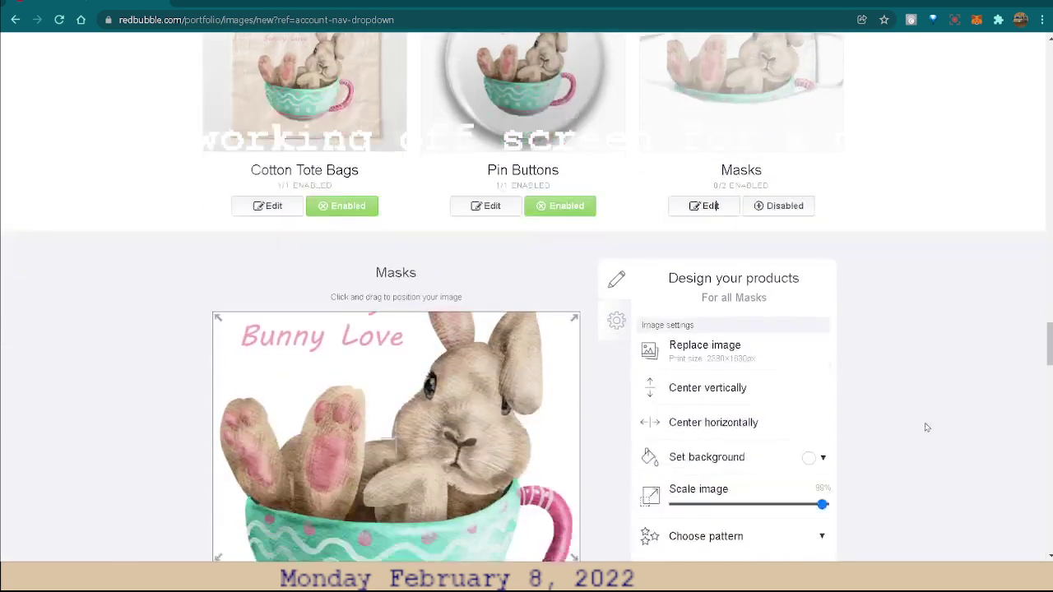
drag(821, 441, 738, 445)
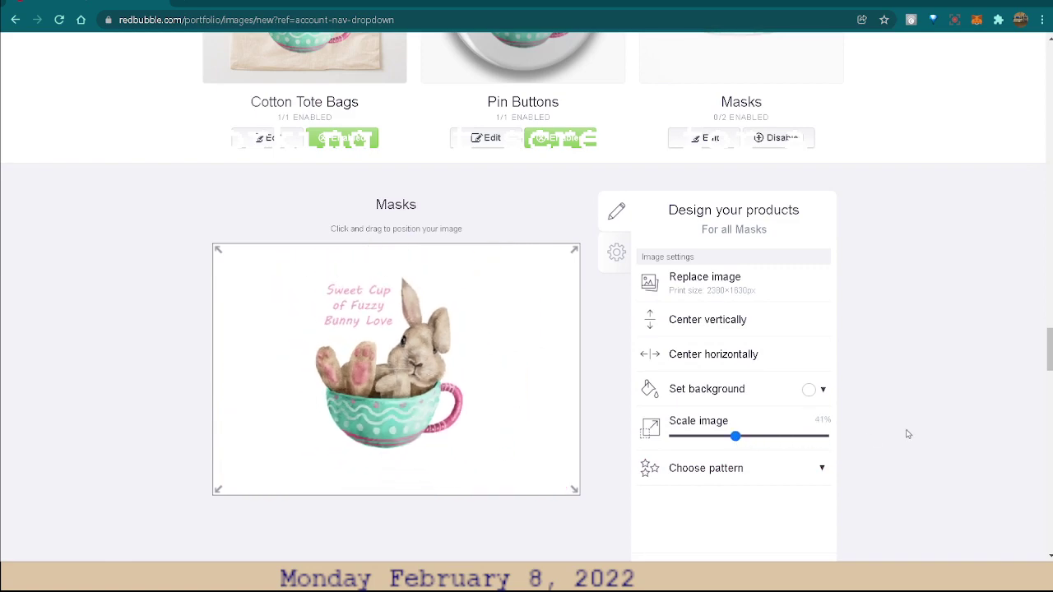
scroll(911, 431, up, 1)
scroll(923, 411, up, 1)
scroll(922, 406, down, 1)
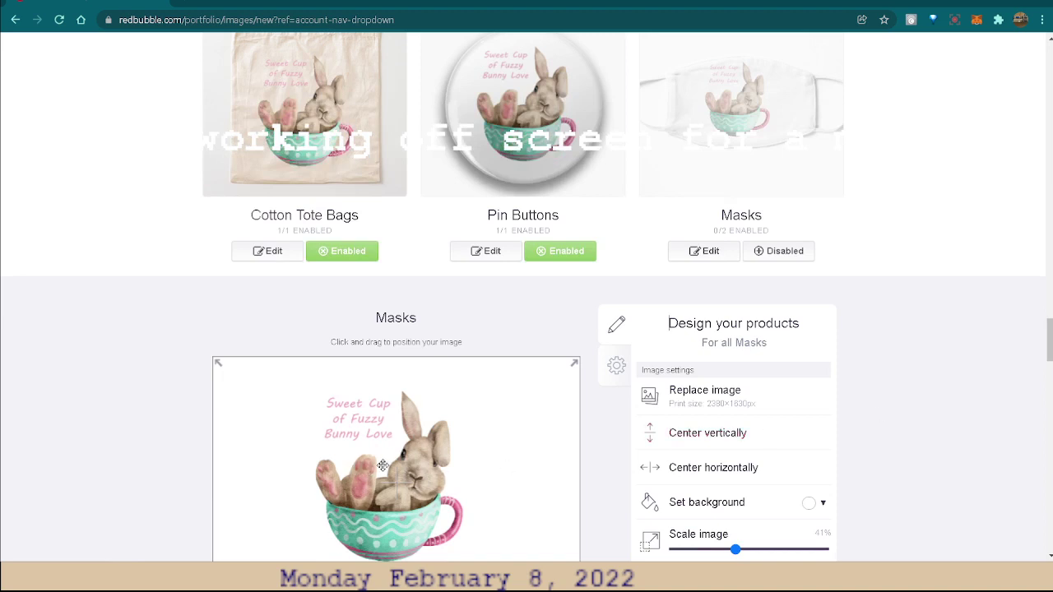
Move the bunny lower on the mask and apply the Masks design changes
drag(382, 465, 383, 476)
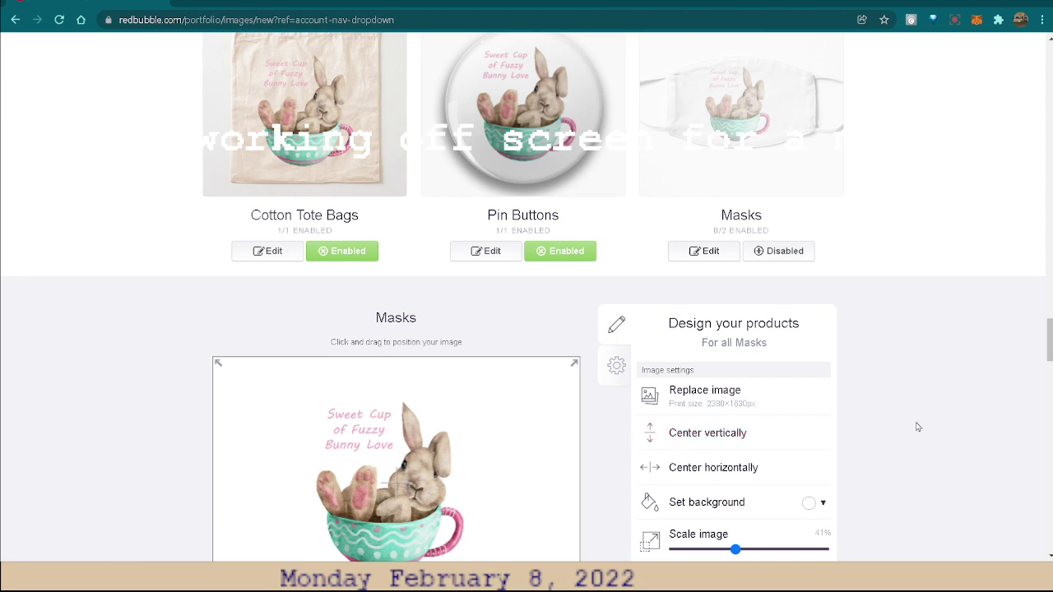
scroll(987, 417, down, 1)
scroll(988, 417, down, 1)
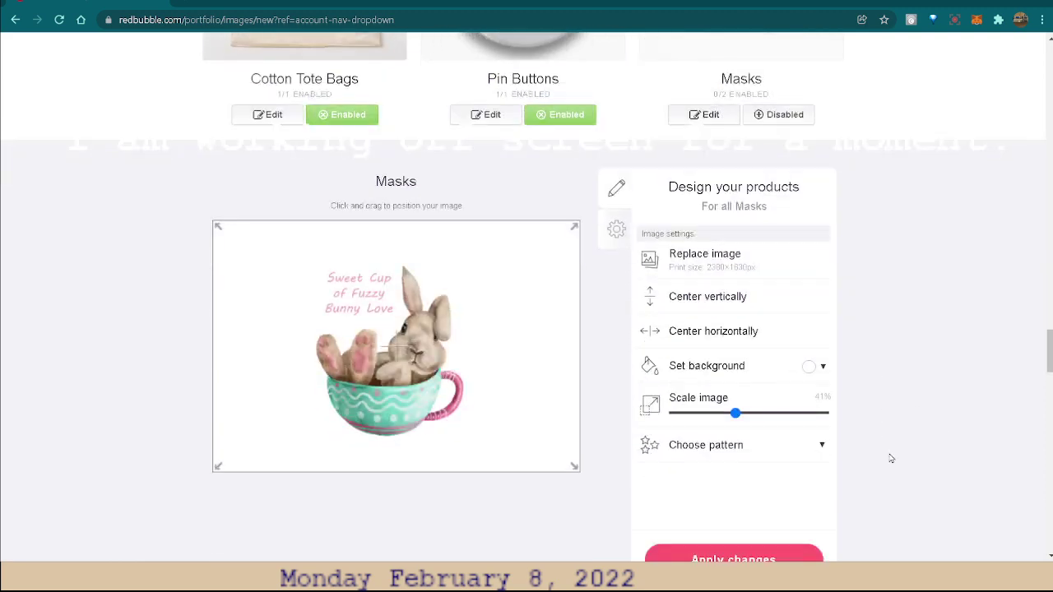
click(757, 553)
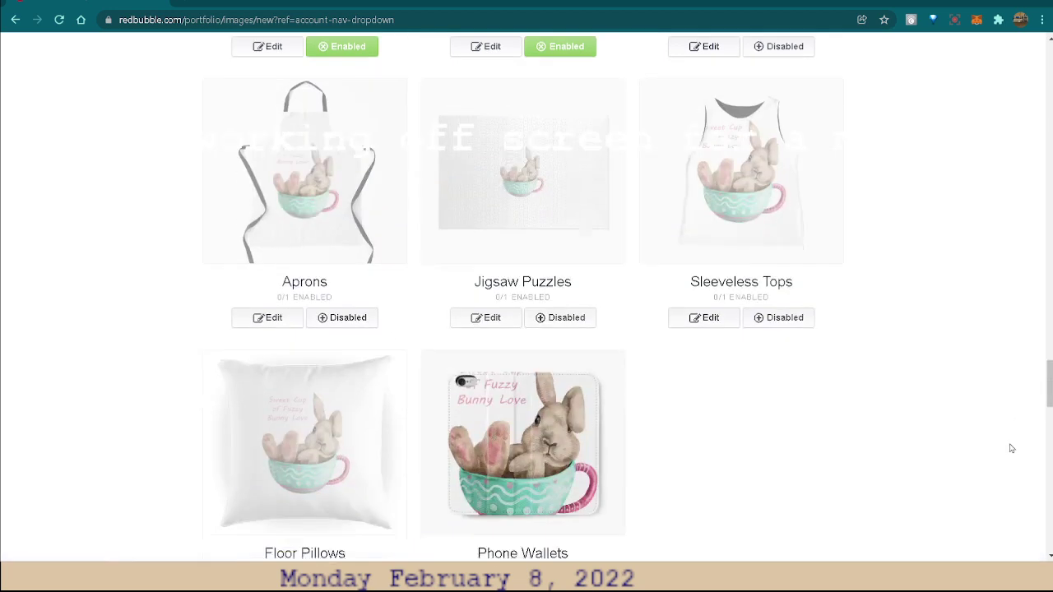
scroll(1014, 448, down, 1)
scroll(1009, 446, up, 1)
scroll(1004, 442, up, 1)
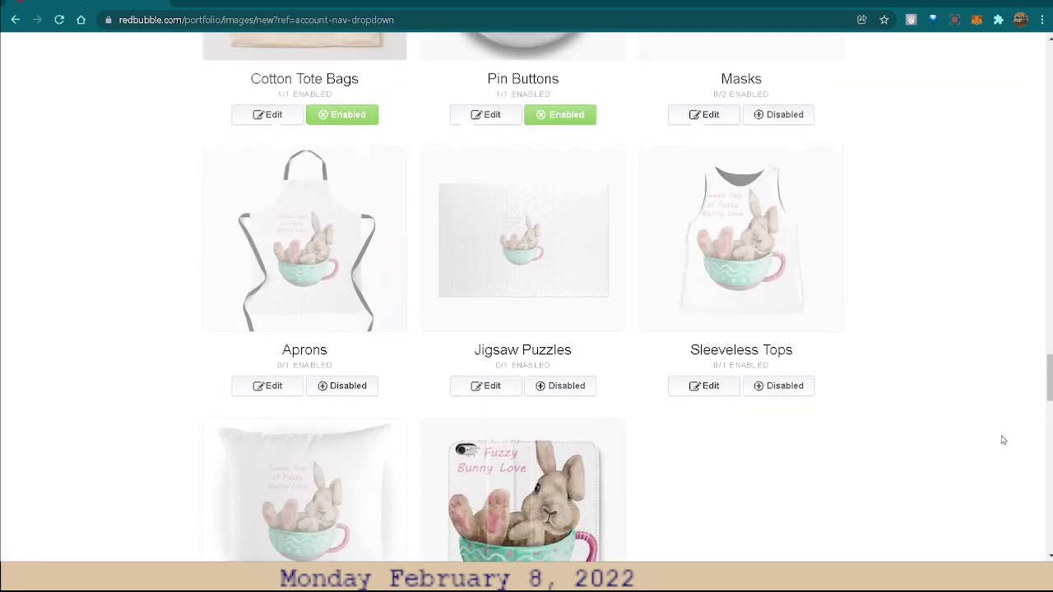
Scale the Sleeveless Tops bunny design to 88% and move it lower on the tank top
click(699, 390)
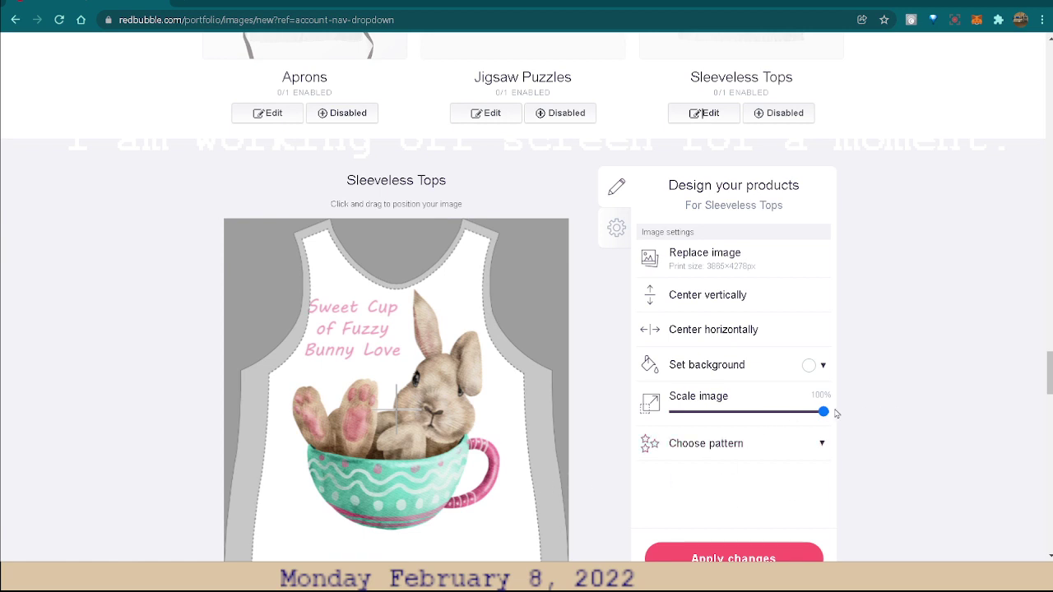
drag(824, 414, 806, 411)
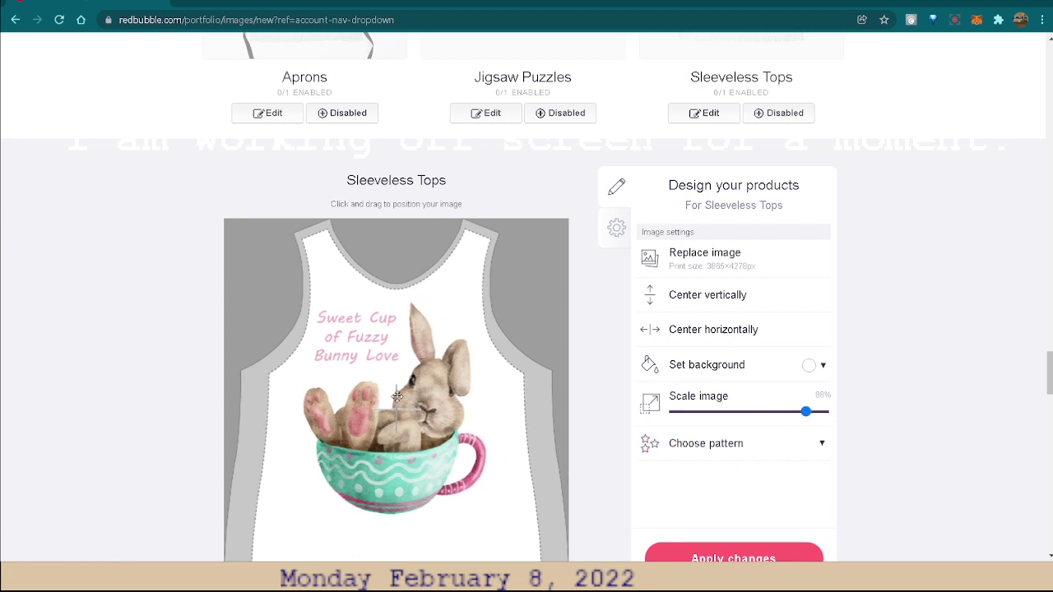
drag(396, 397, 404, 445)
scroll(423, 307, down, 2)
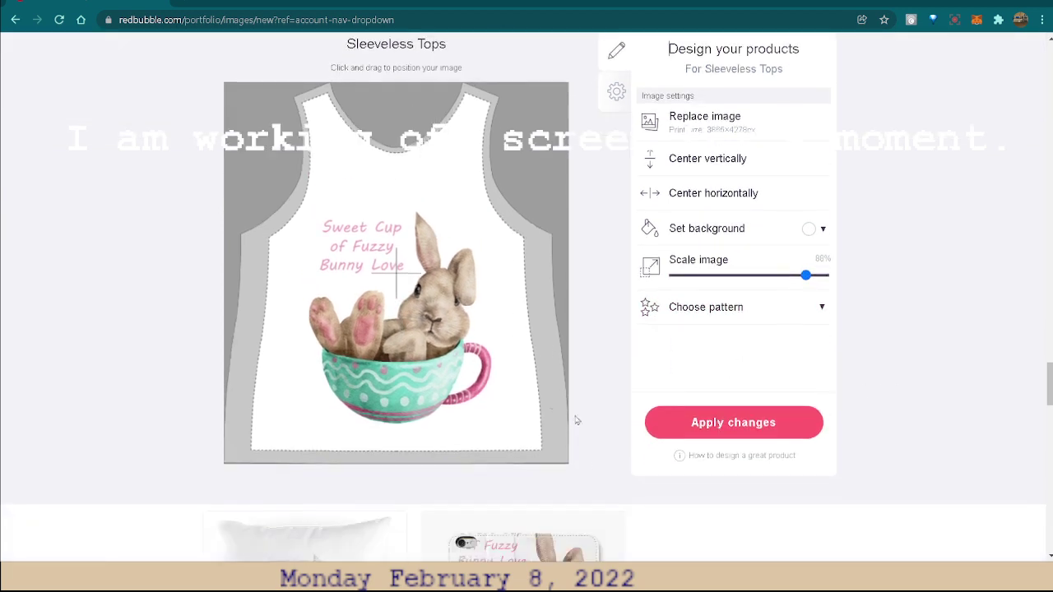
drag(423, 307, 428, 328)
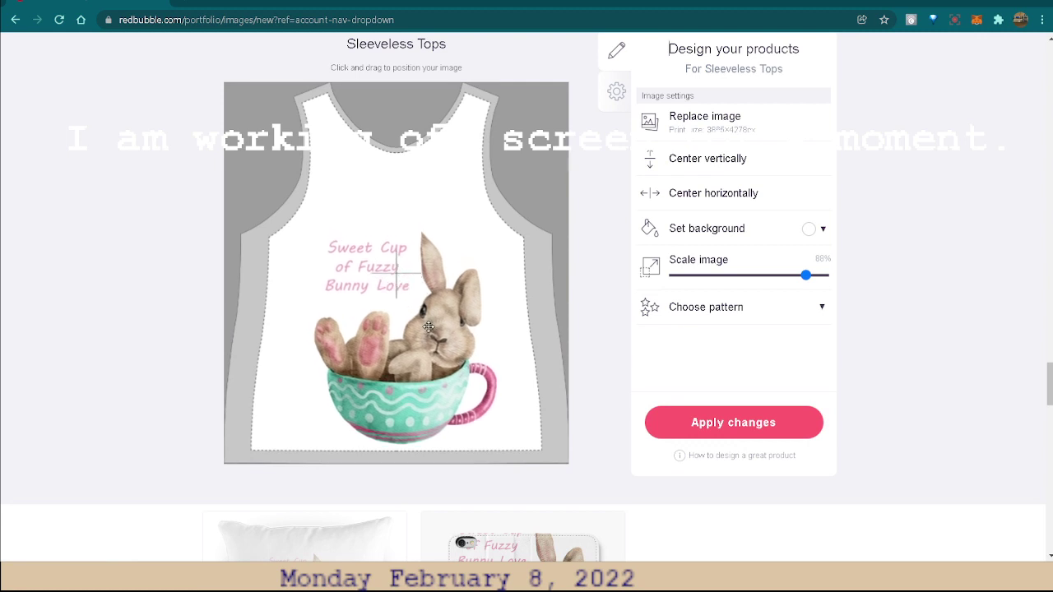
Centre the design horizontally, apply the changes, and enable Sleeveless Tops
click(721, 199)
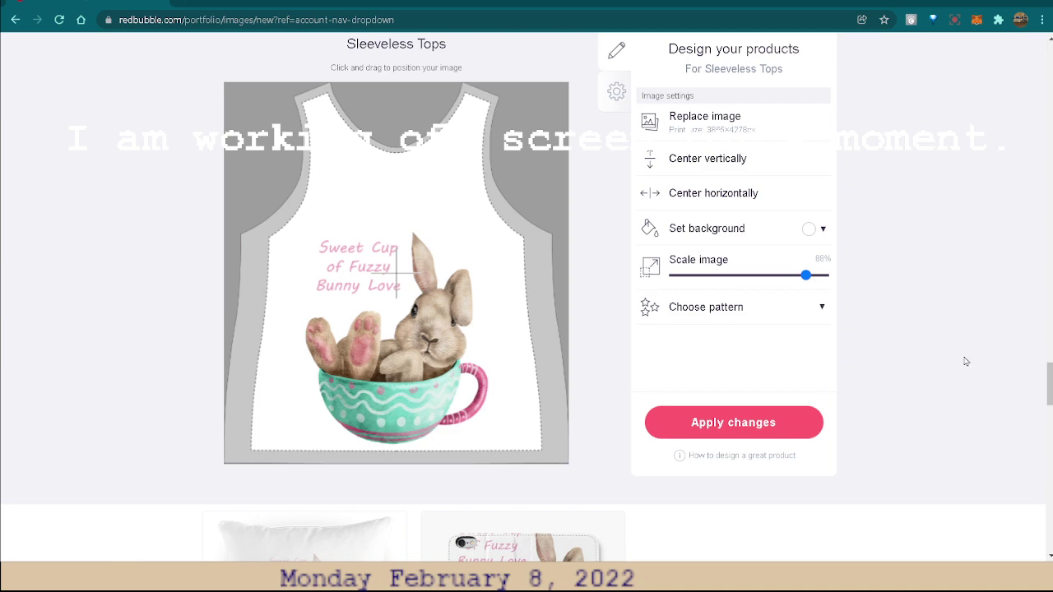
scroll(952, 350, up, 3)
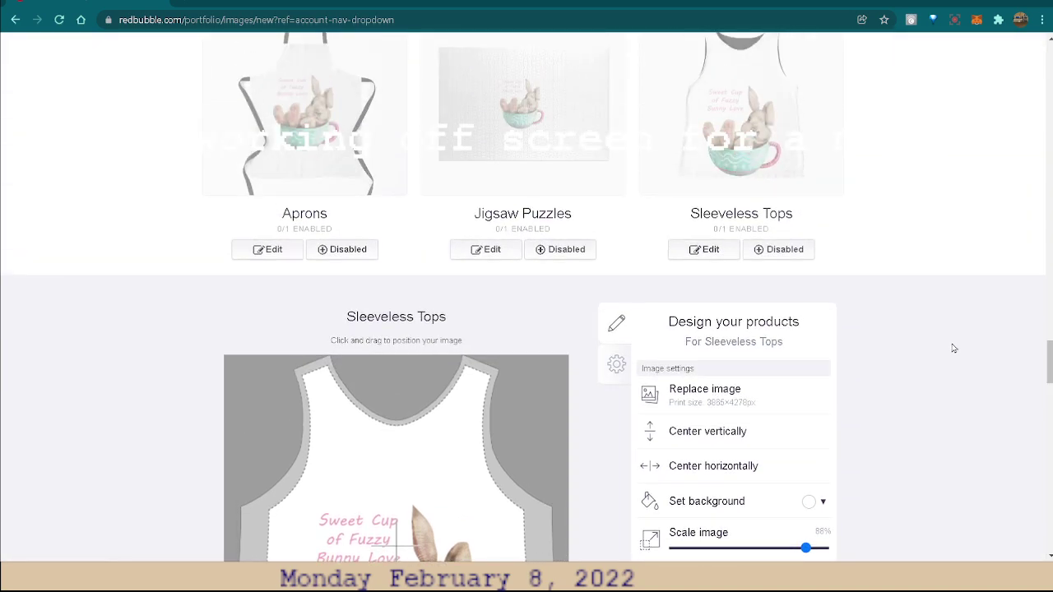
scroll(955, 362, down, 1)
scroll(947, 461, down, 1)
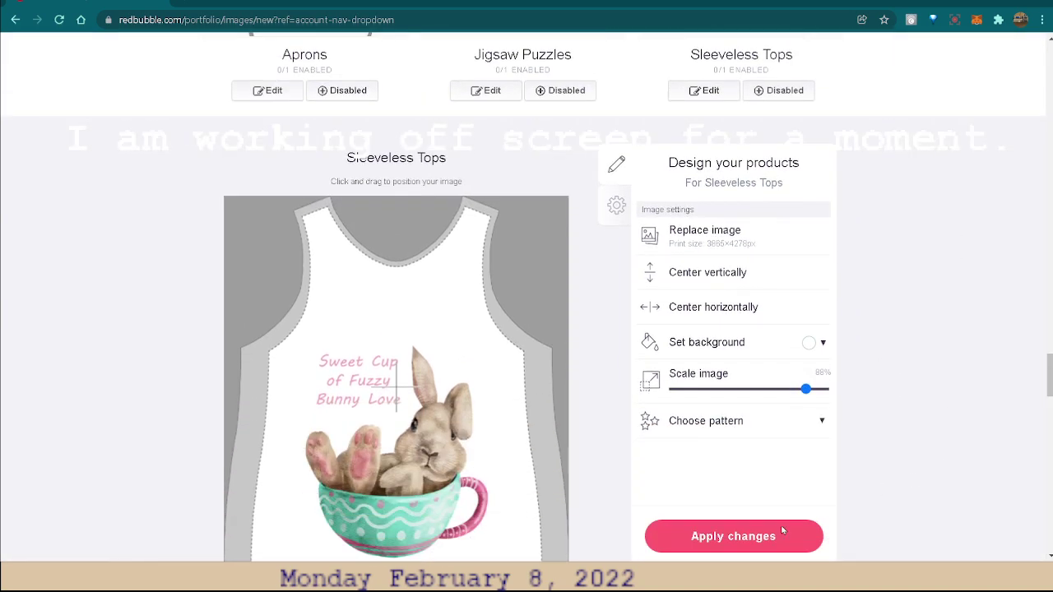
click(716, 539)
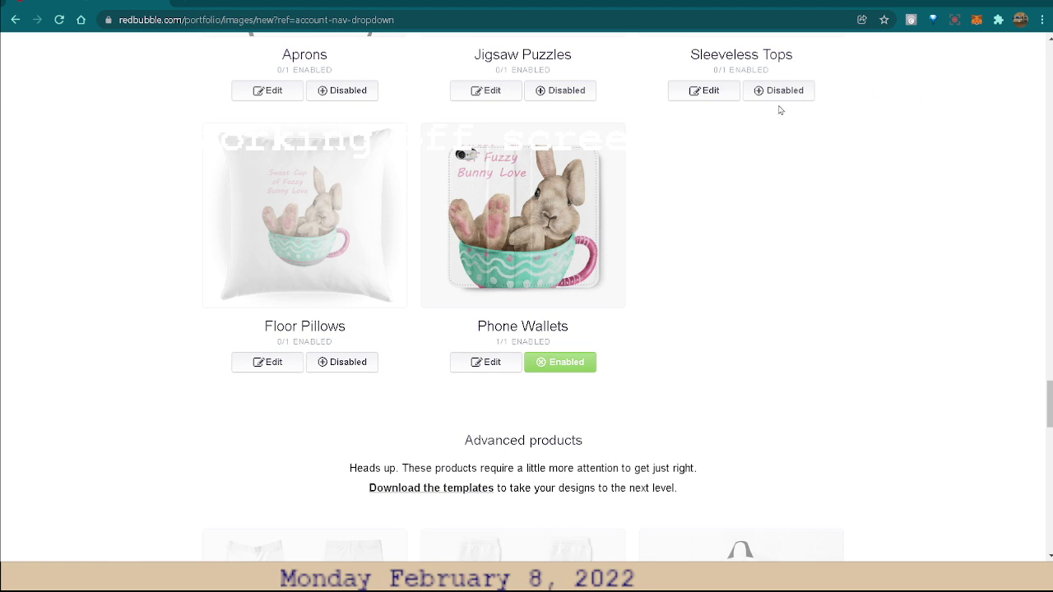
scroll(831, 173, up, 1)
click(777, 159)
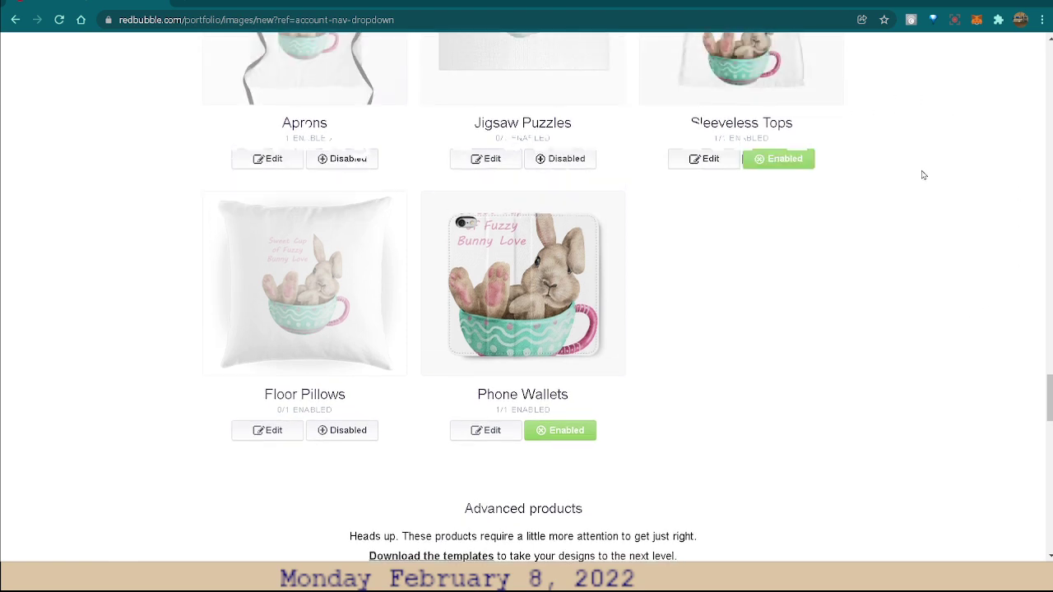
scroll(922, 175, up, 1)
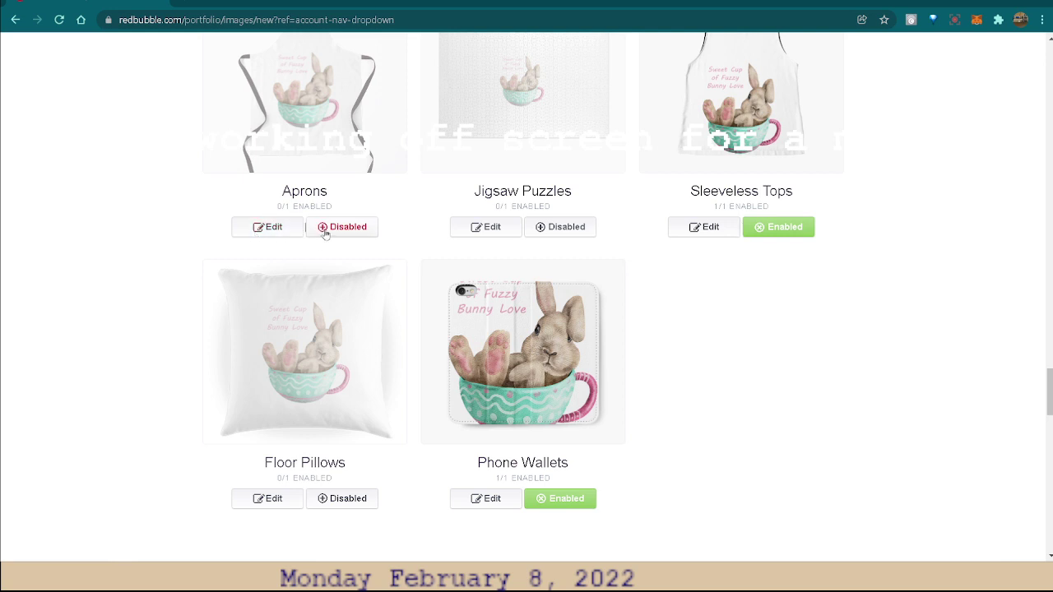
Enable Aprons, then lower the 100%-scale bunny and centre it horizontally on the apron
click(325, 234)
click(266, 235)
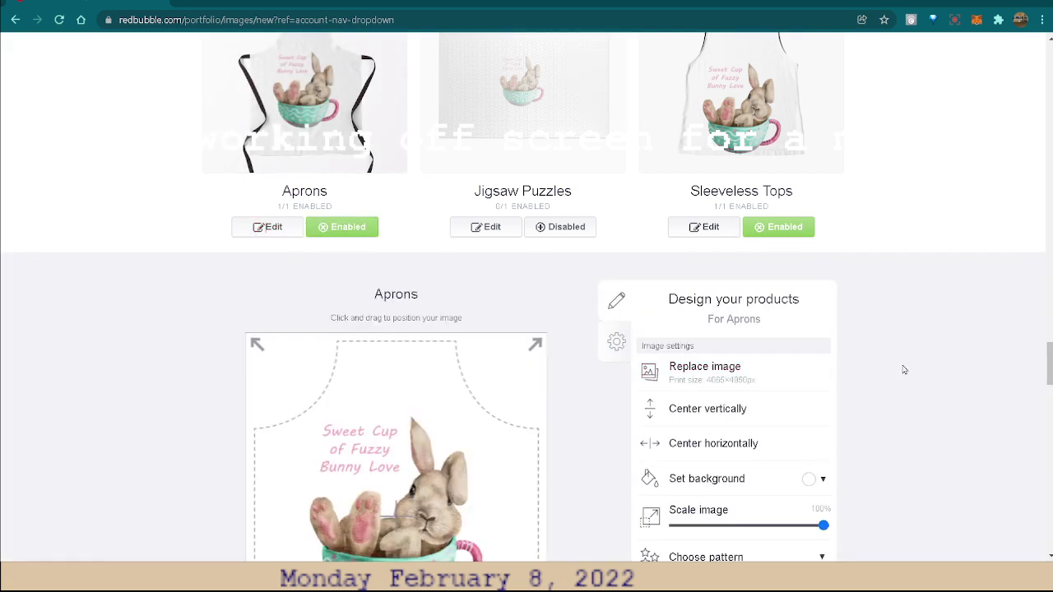
scroll(952, 348, down, 1)
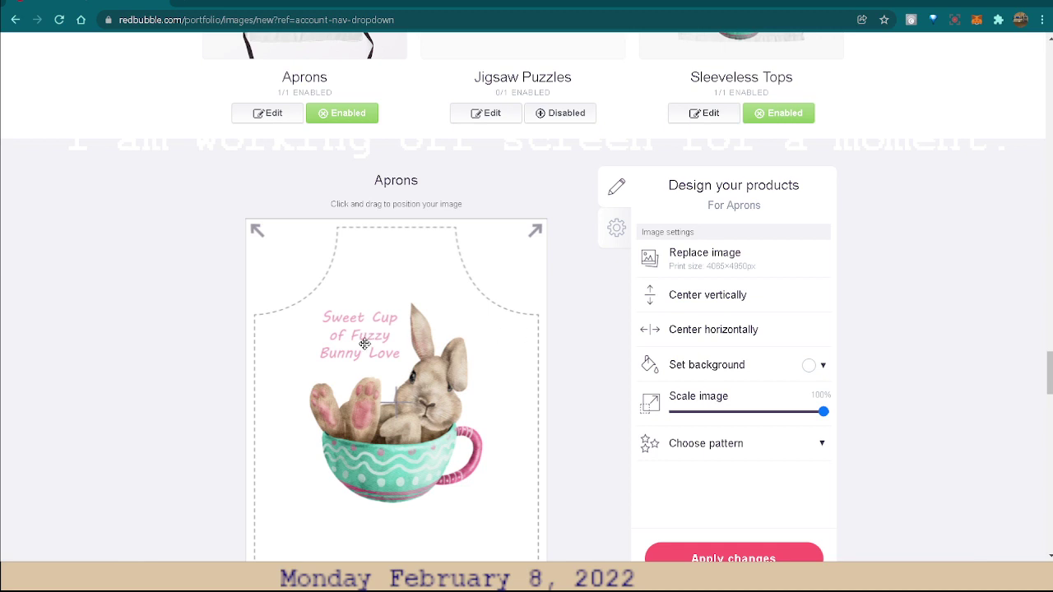
scroll(365, 344, down, 1)
drag(390, 343, 398, 388)
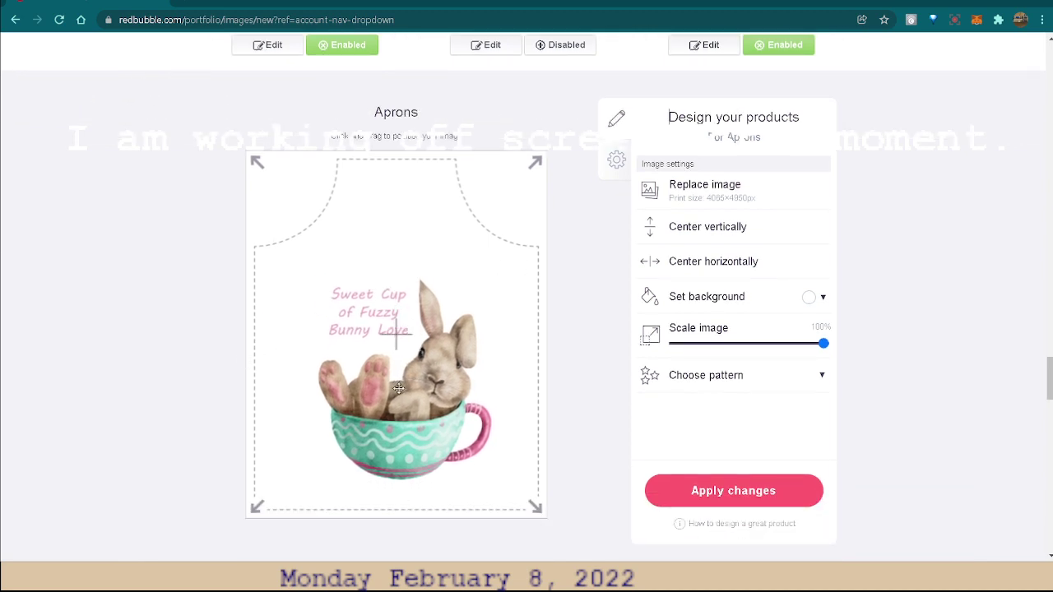
click(713, 262)
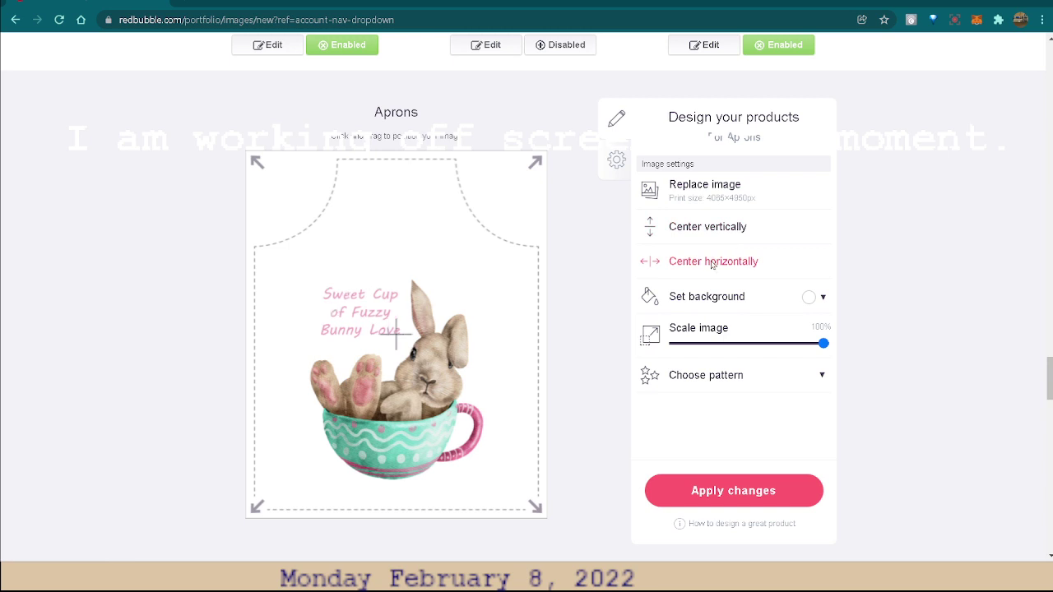
click(748, 492)
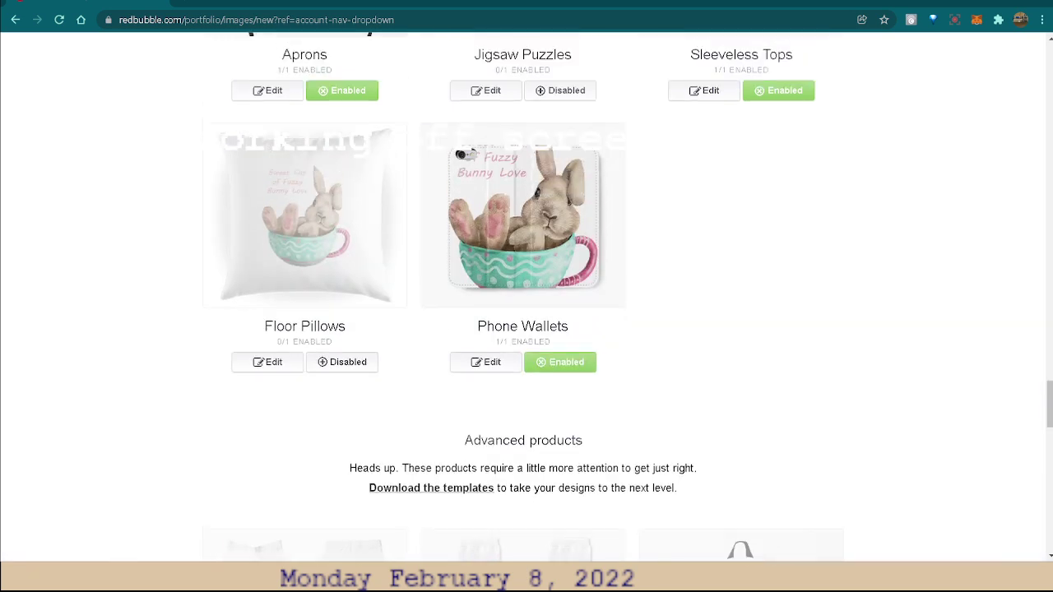
scroll(1051, 303, up, 2)
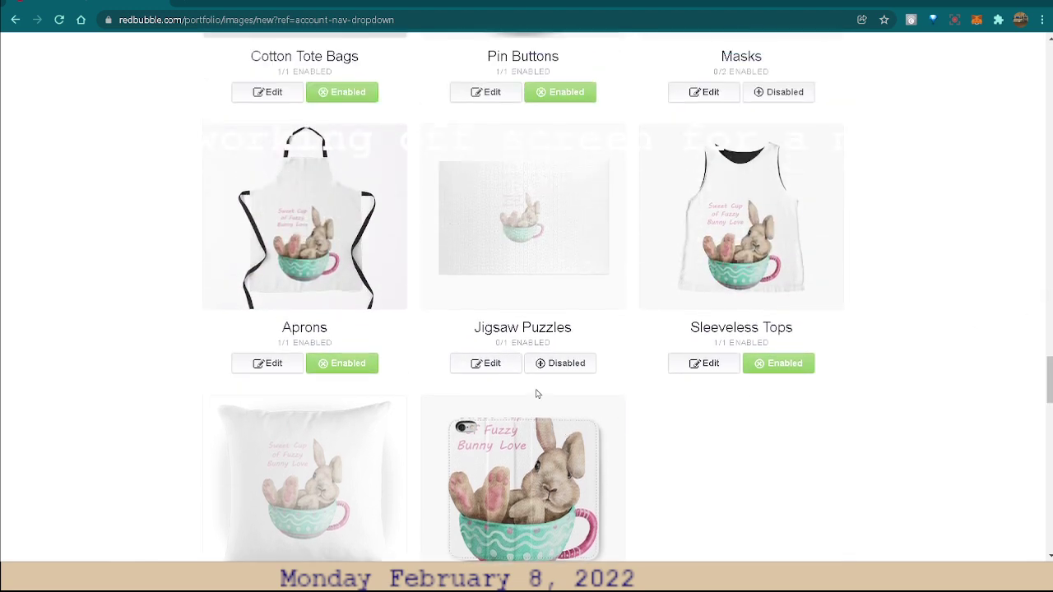
Enable Jigsaw Puzzles and tile the bunny teacup image as a grid pattern at 100% scale
click(478, 364)
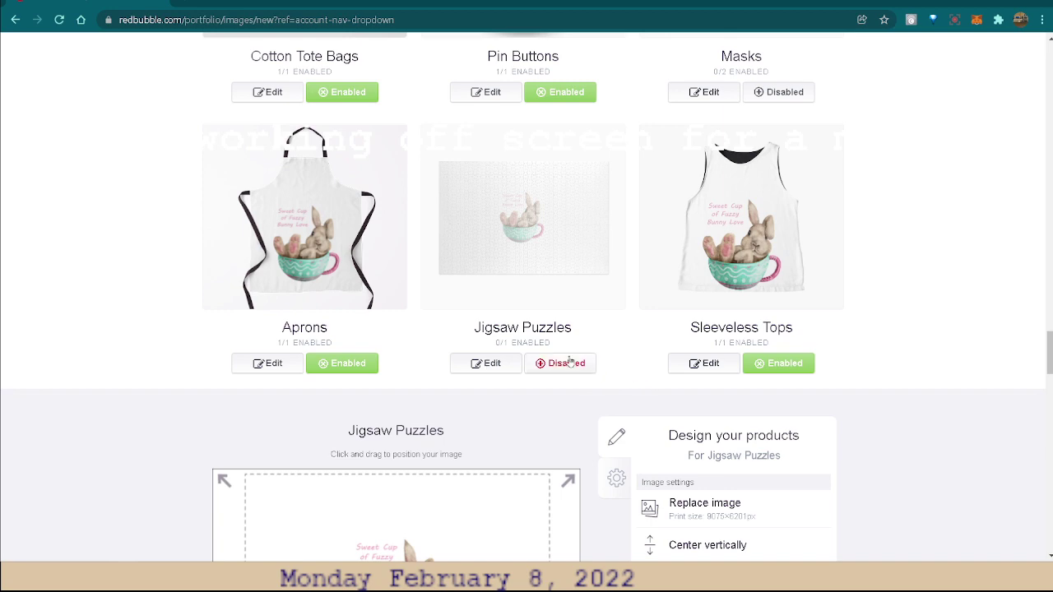
click(560, 363)
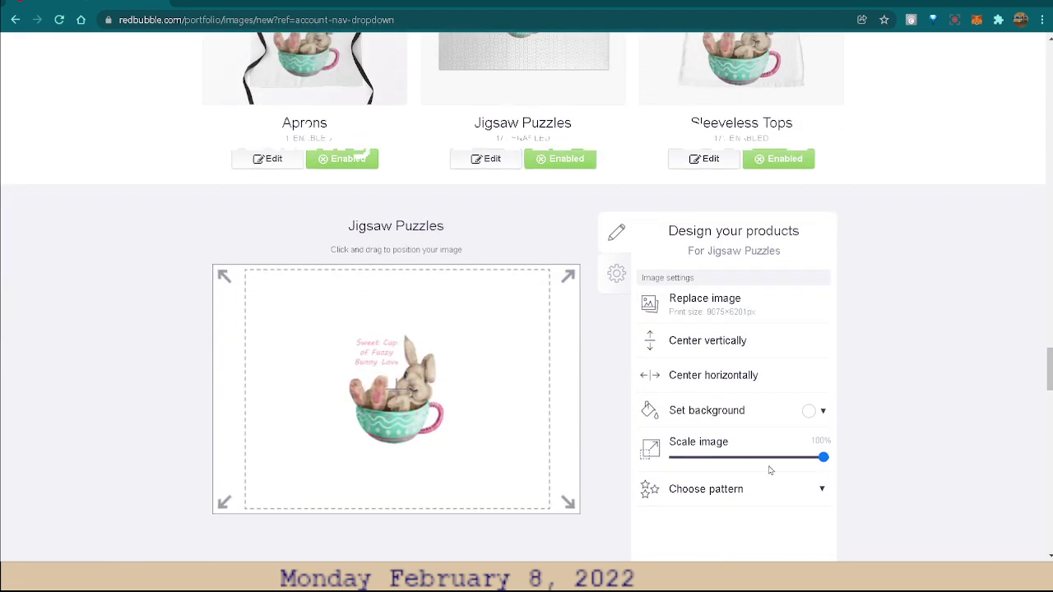
click(671, 492)
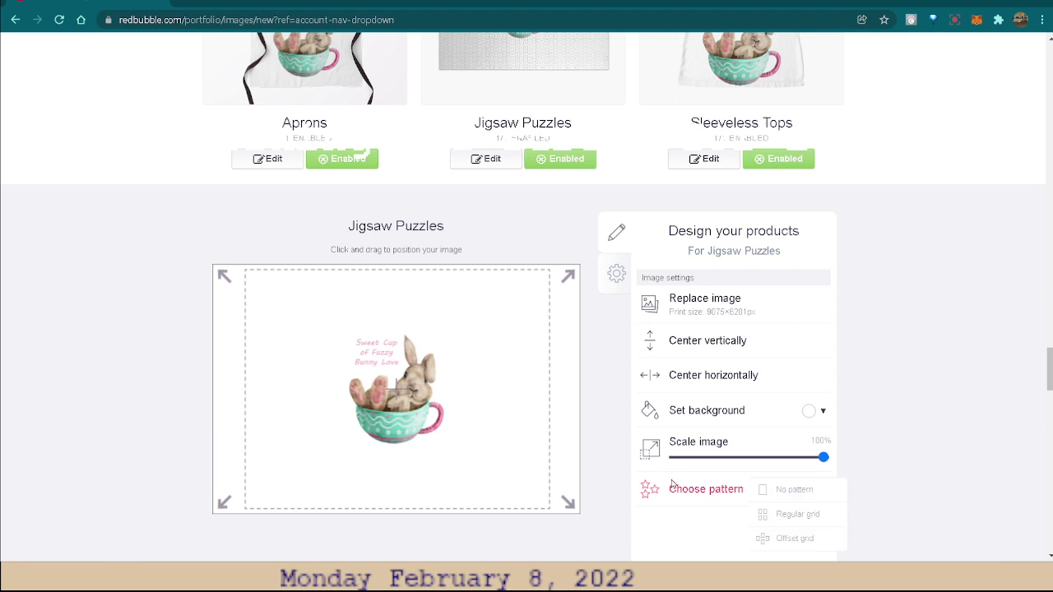
click(778, 539)
scroll(922, 355, up, 2)
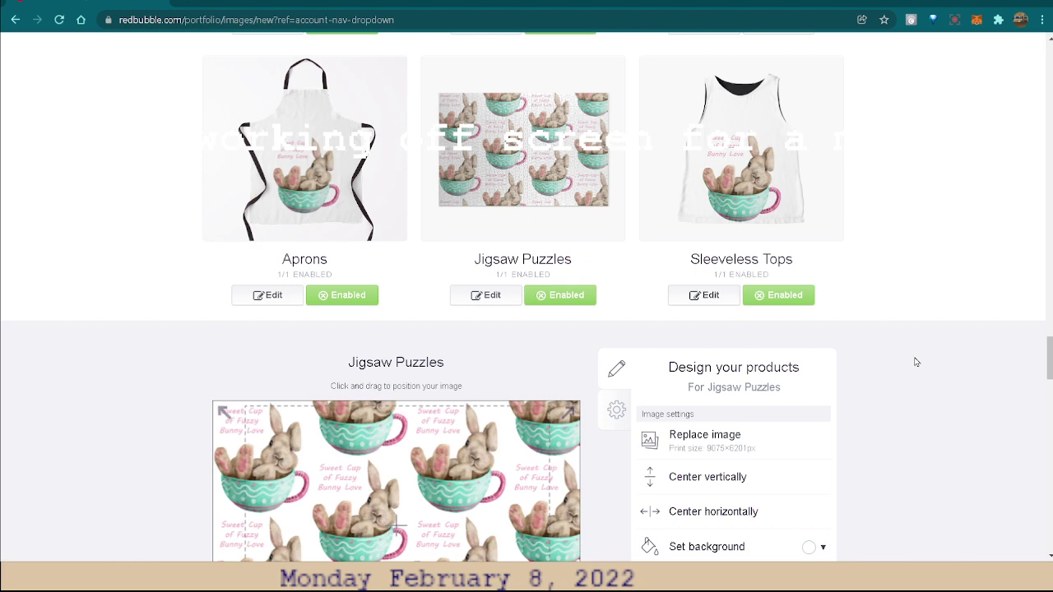
scroll(823, 353, down, 1)
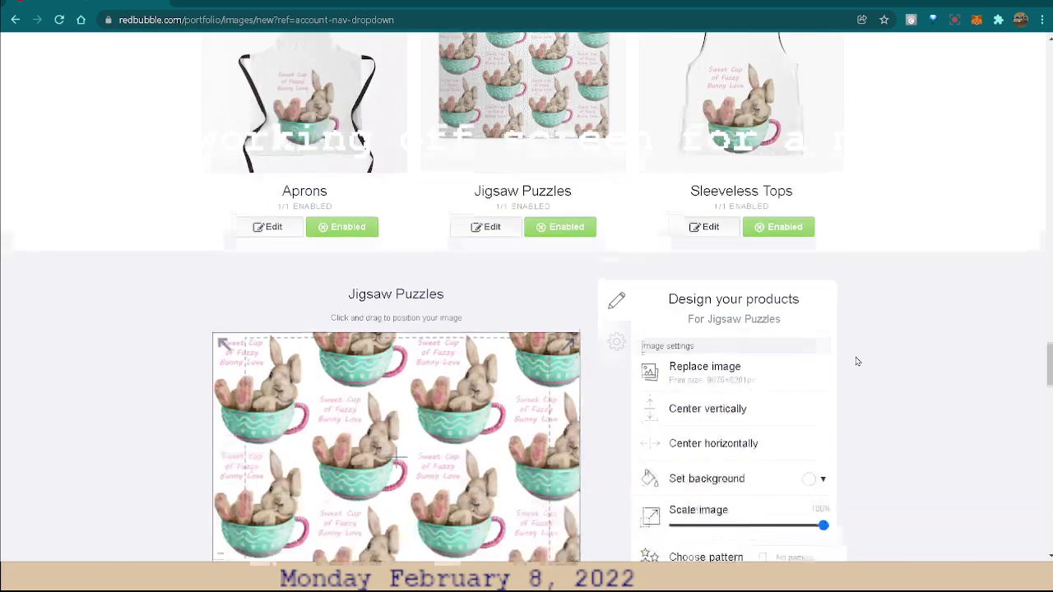
scroll(823, 362, down, 1)
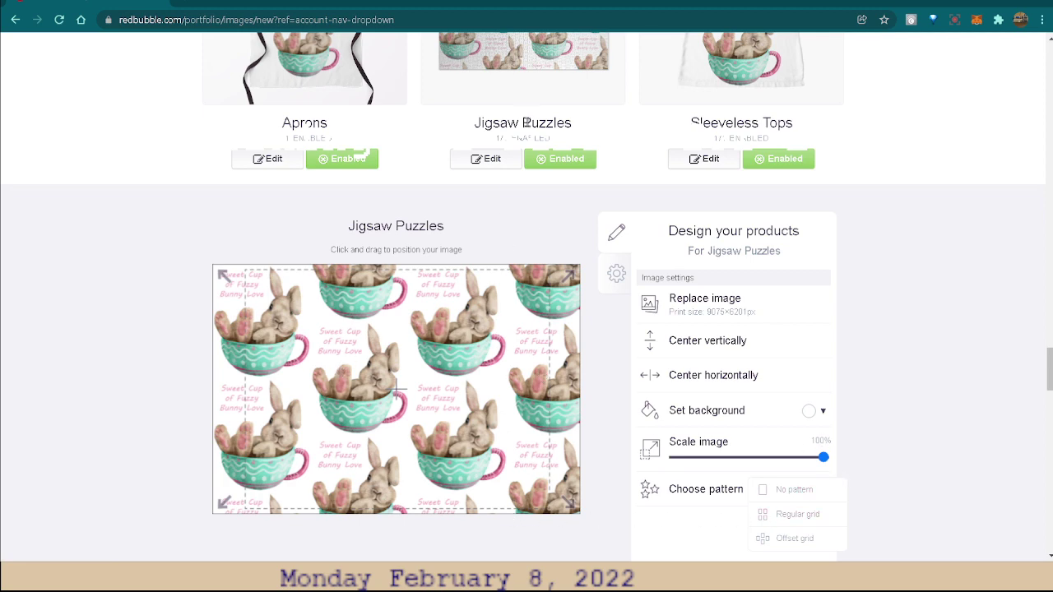
scroll(896, 503, down, 2)
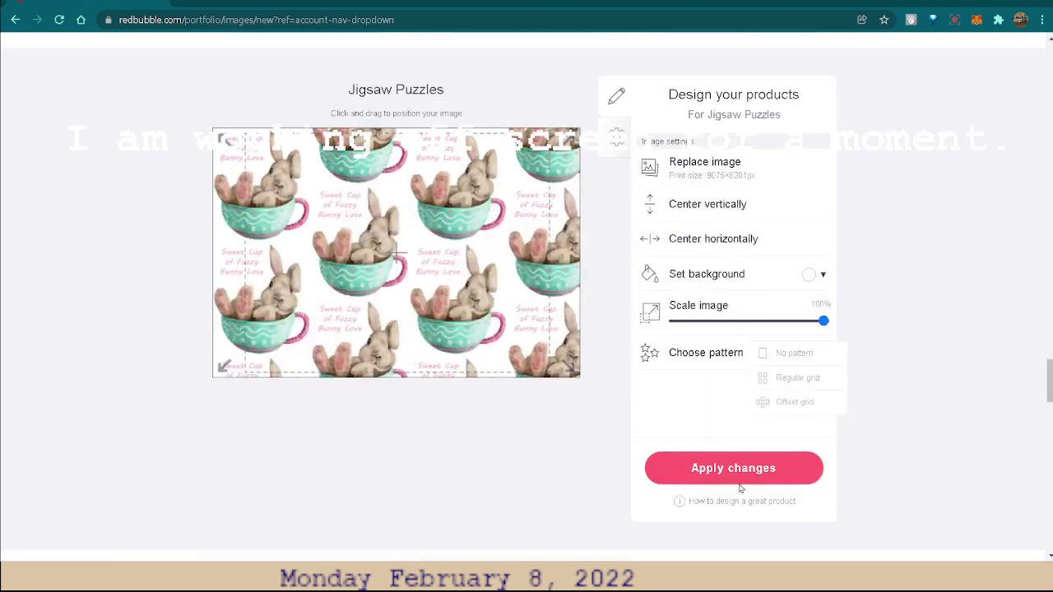
click(721, 465)
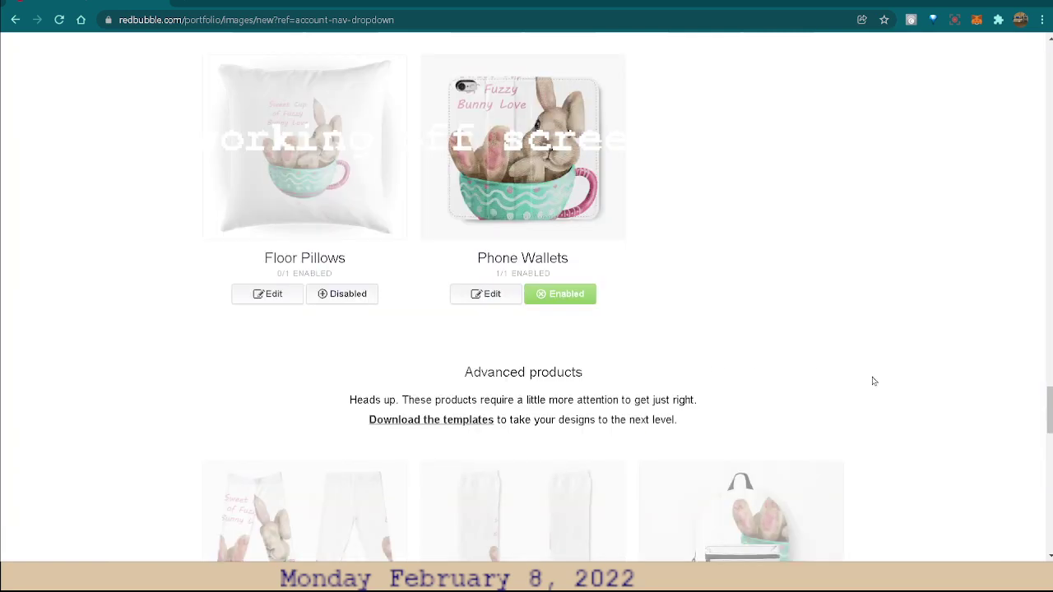
scroll(868, 354, up, 2)
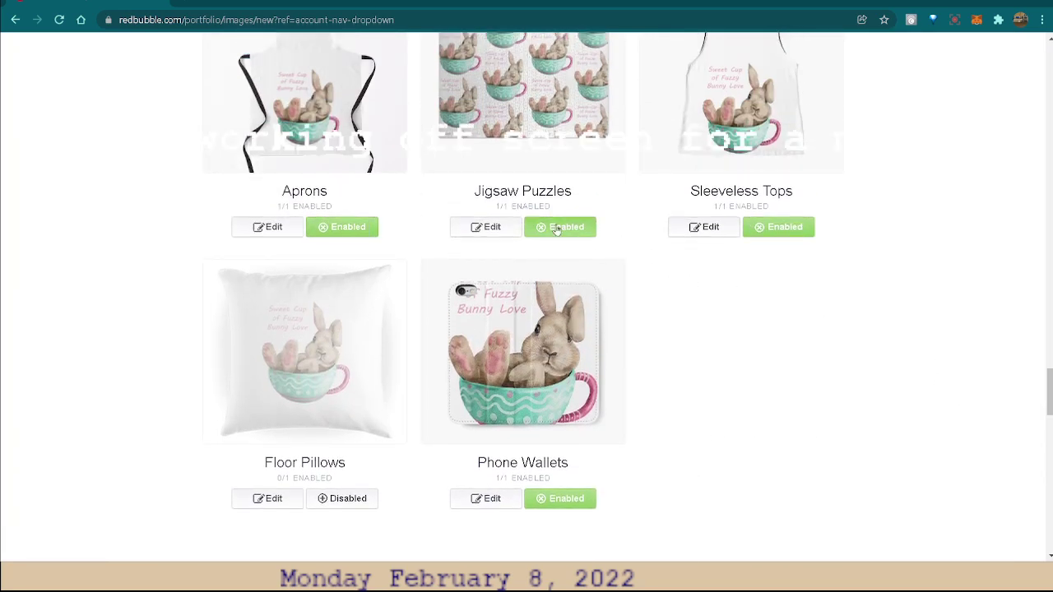
Disable Jigsaw Puzzles and enable Floor Pillows
click(555, 229)
scroll(727, 397, down, 1)
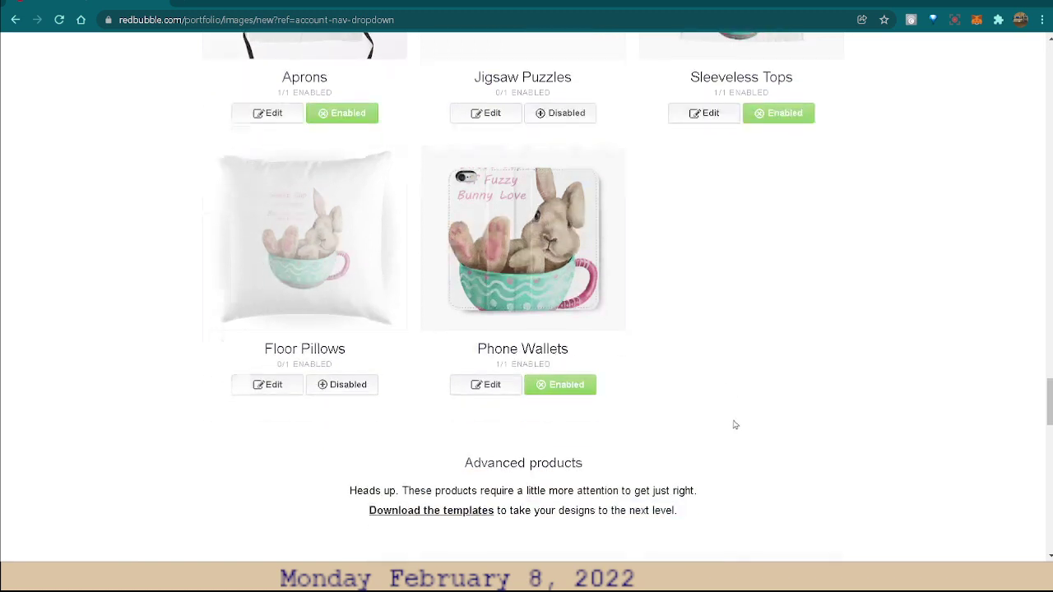
click(343, 385)
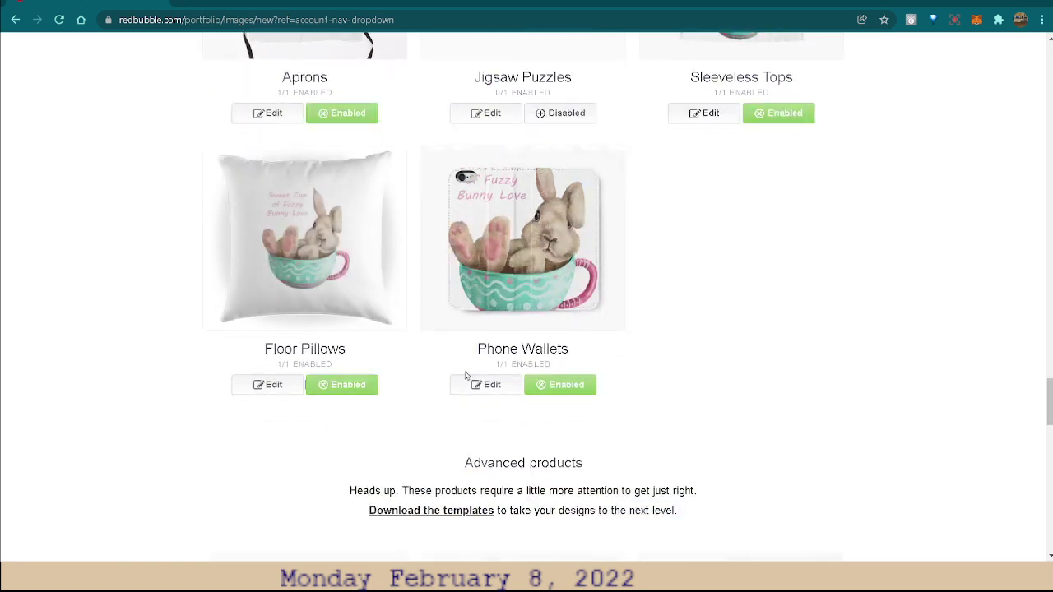
scroll(900, 378, down, 1)
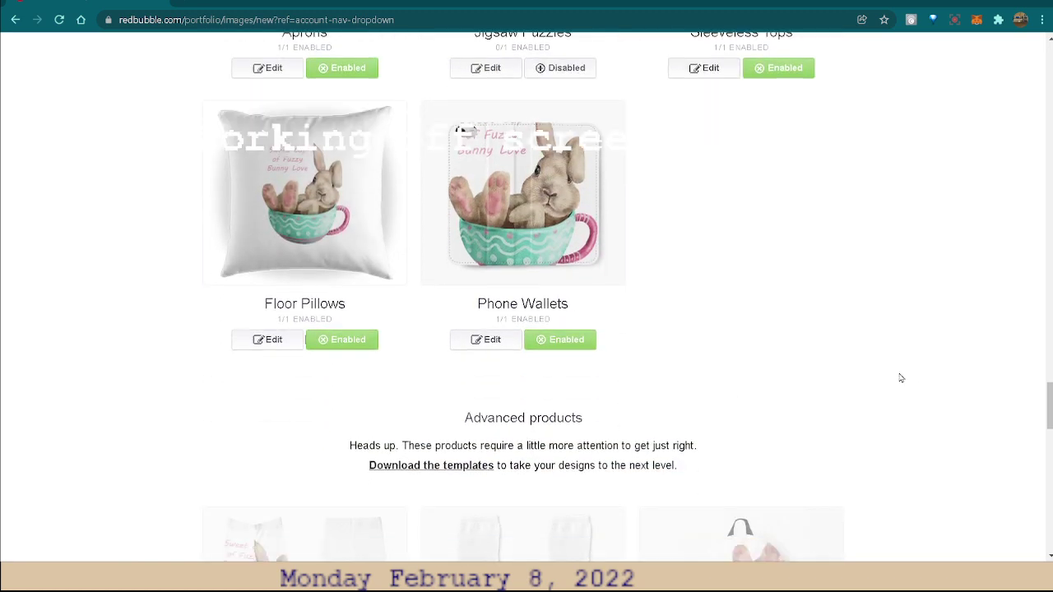
Review the Floor Pillows design editor, keeping the bunny at 100% scale
click(247, 340)
scroll(925, 323, down, 1)
scroll(928, 325, down, 3)
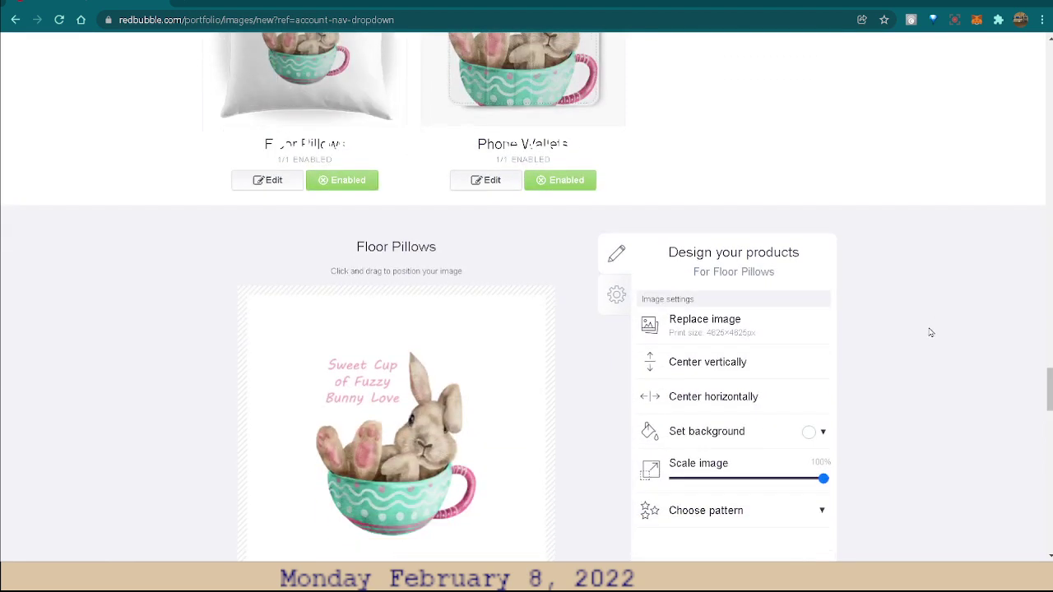
scroll(933, 325, down, 2)
scroll(939, 327, down, 1)
scroll(938, 329, down, 2)
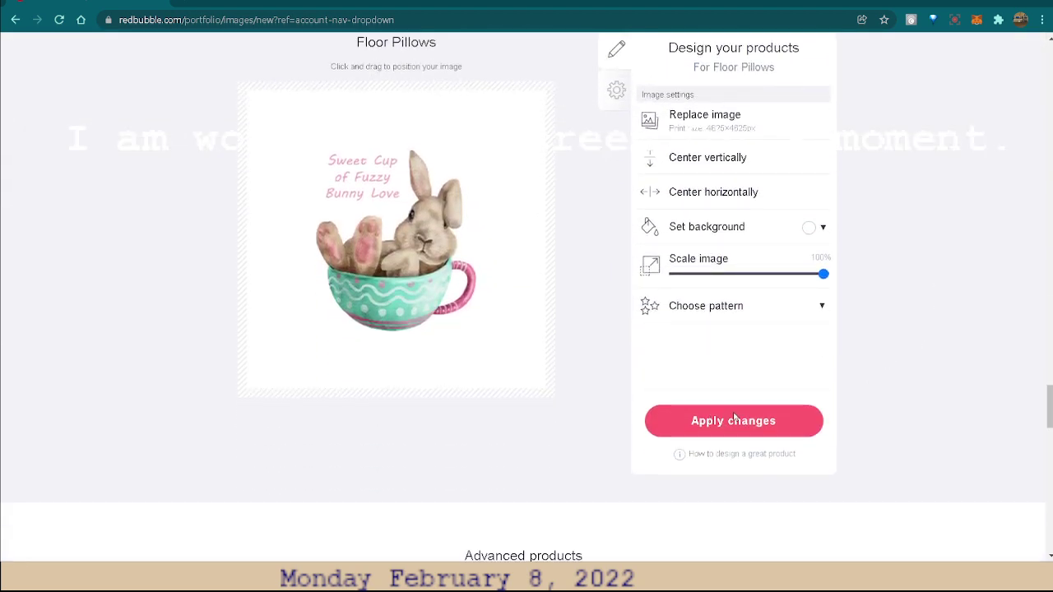
scroll(863, 411, down, 1)
scroll(993, 394, down, 5)
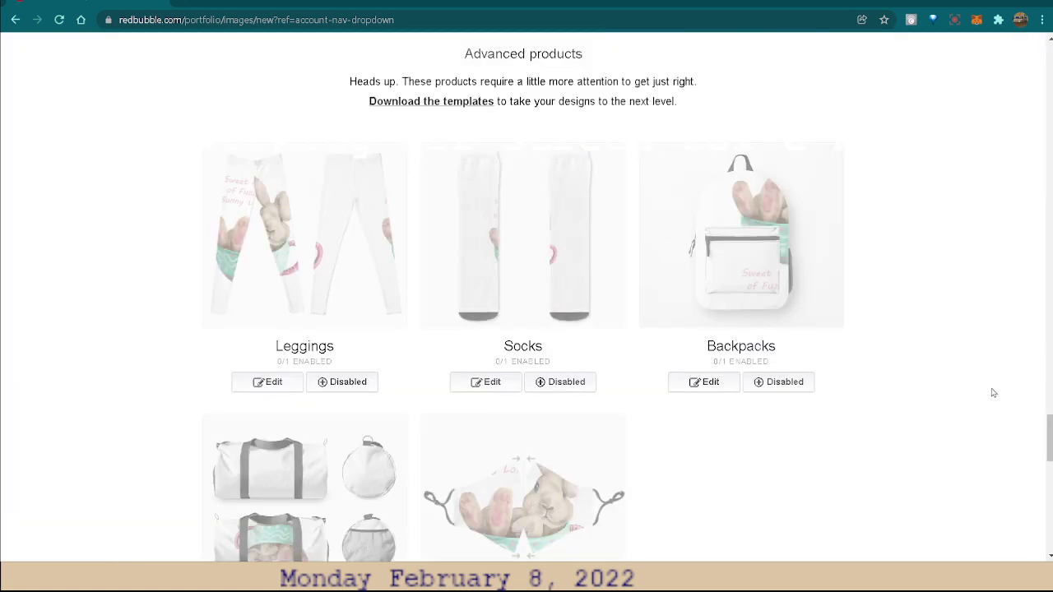
scroll(912, 305, up, 1)
scroll(867, 212, up, 1)
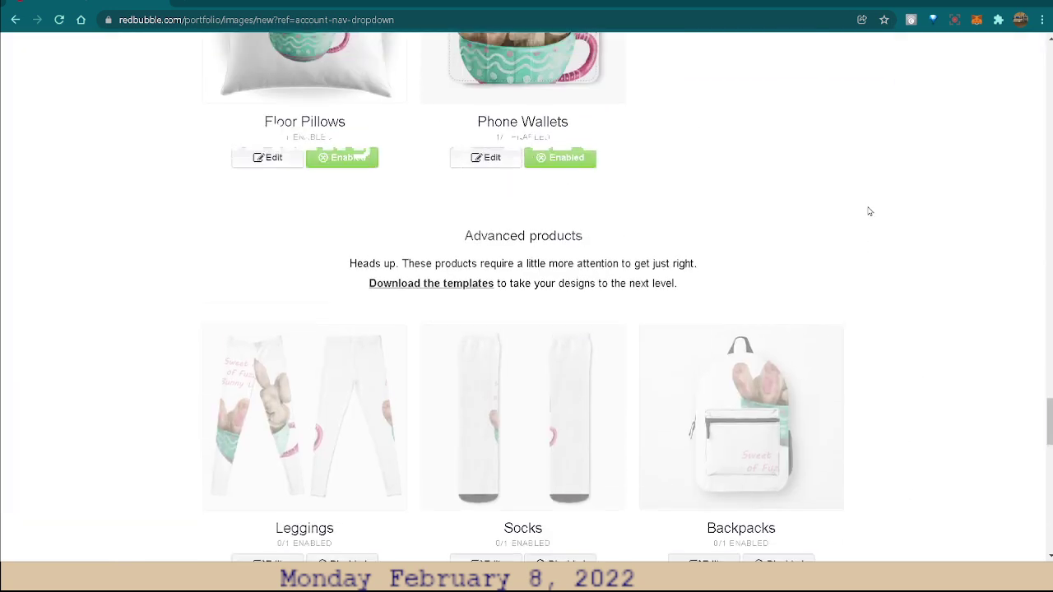
scroll(870, 217, up, 1)
scroll(876, 222, up, 1)
scroll(876, 220, up, 1)
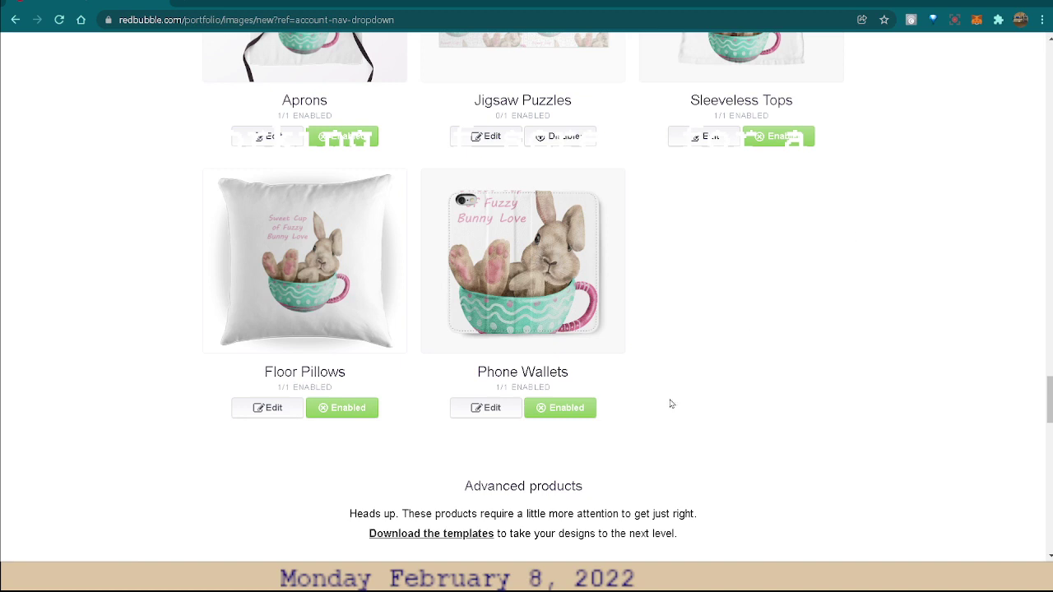
click(484, 410)
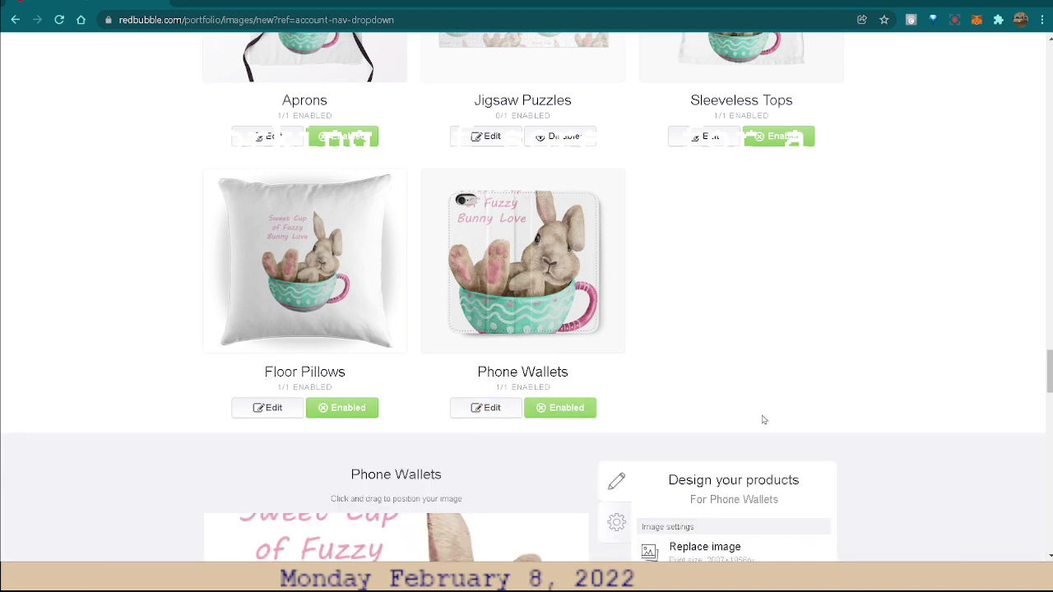
scroll(926, 456, down, 3)
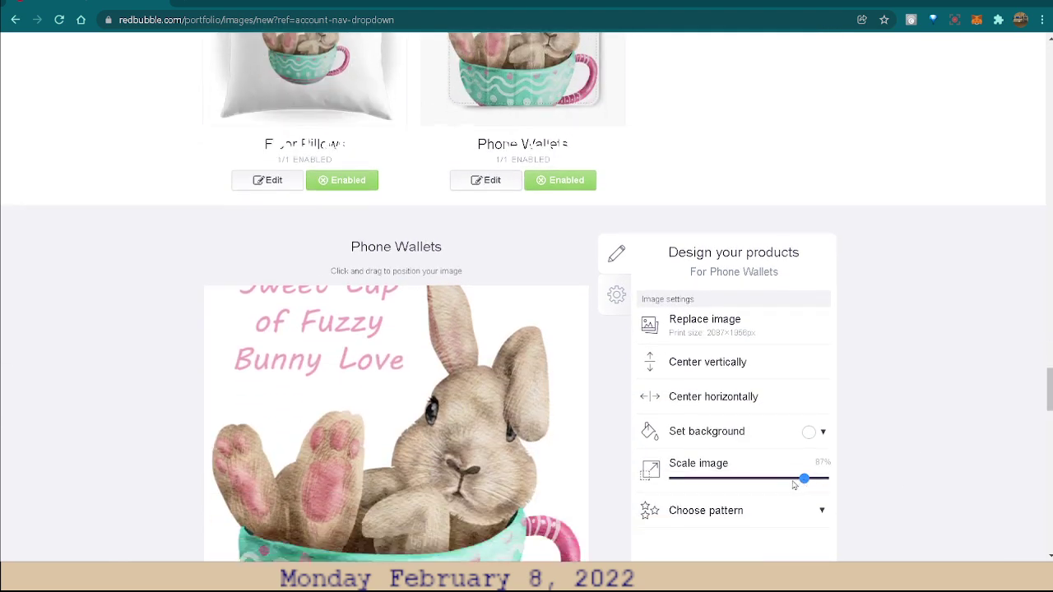
drag(794, 484, 757, 483)
scroll(893, 445, up, 1)
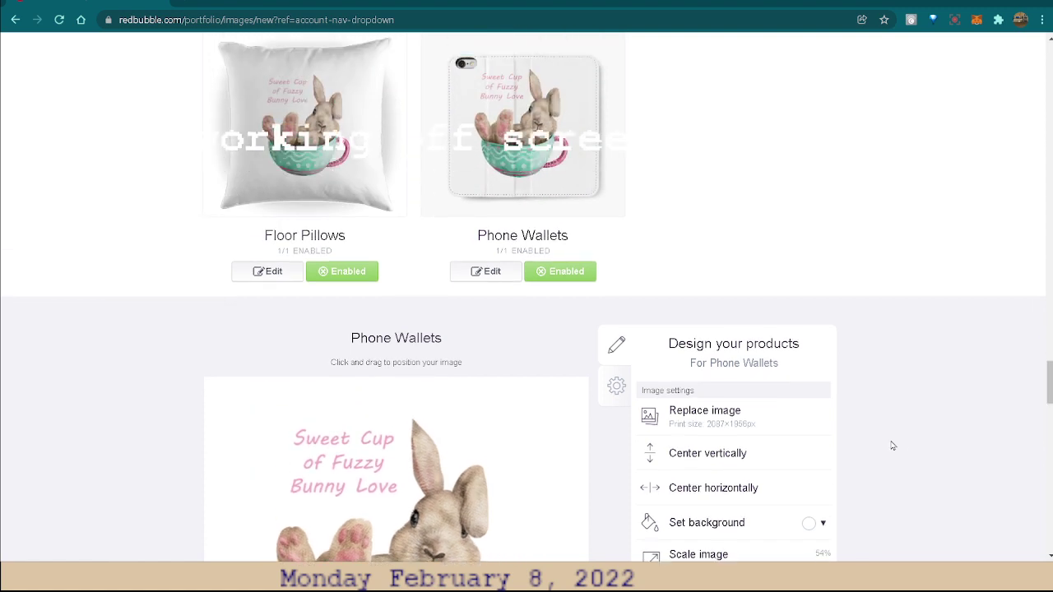
scroll(897, 445, up, 1)
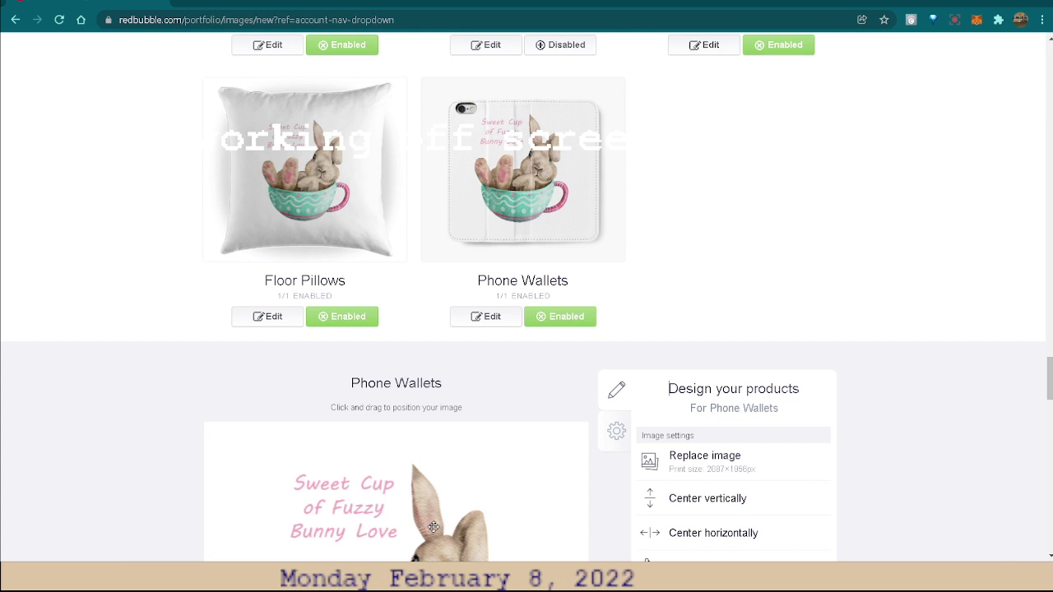
drag(434, 526, 510, 515)
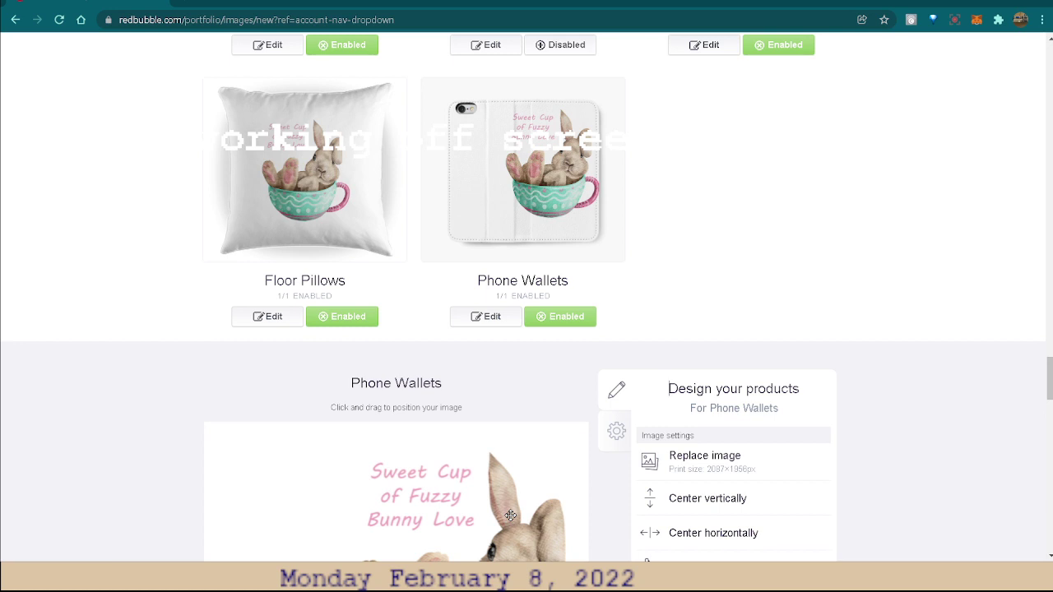
scroll(934, 456, down, 2)
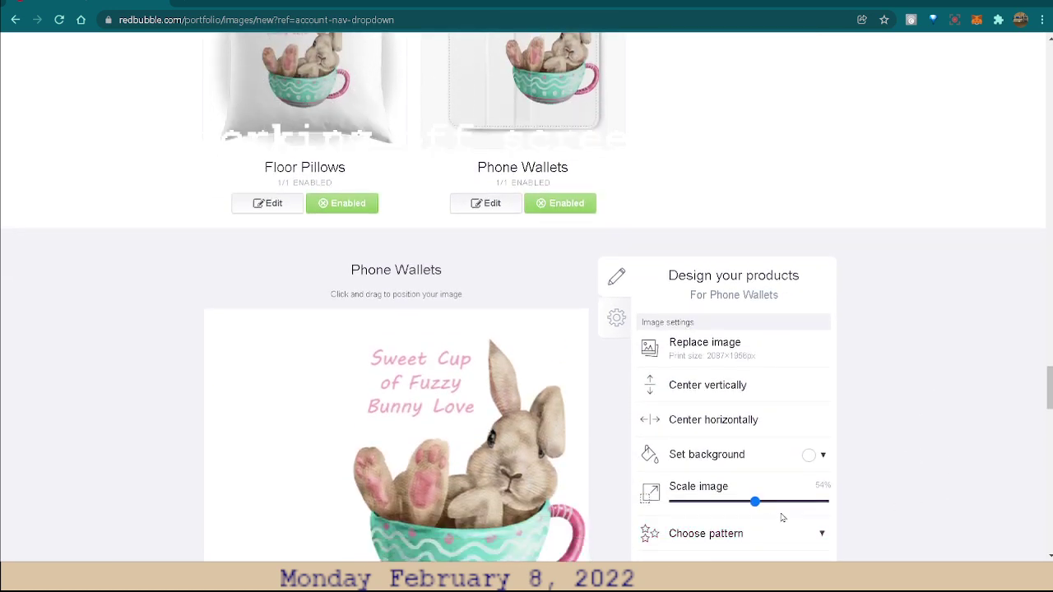
drag(756, 502, 739, 502)
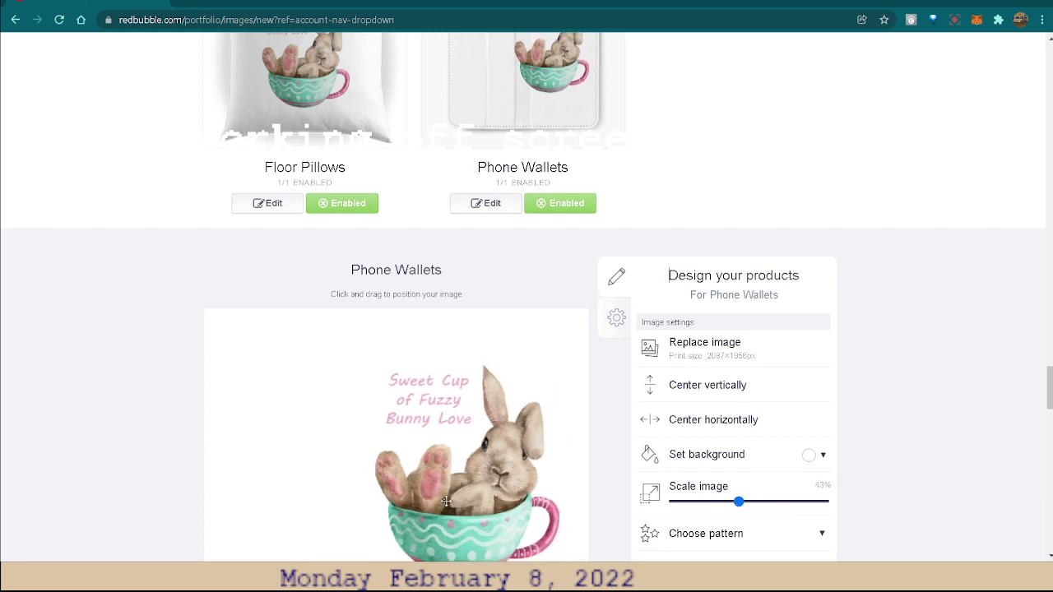
drag(479, 502, 492, 518)
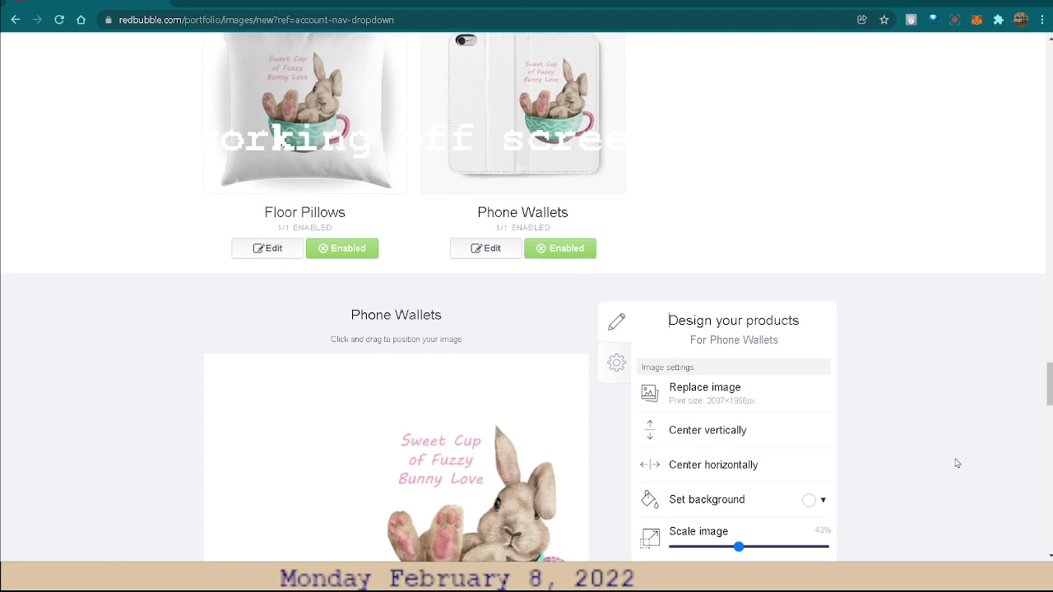
scroll(950, 453, up, 1)
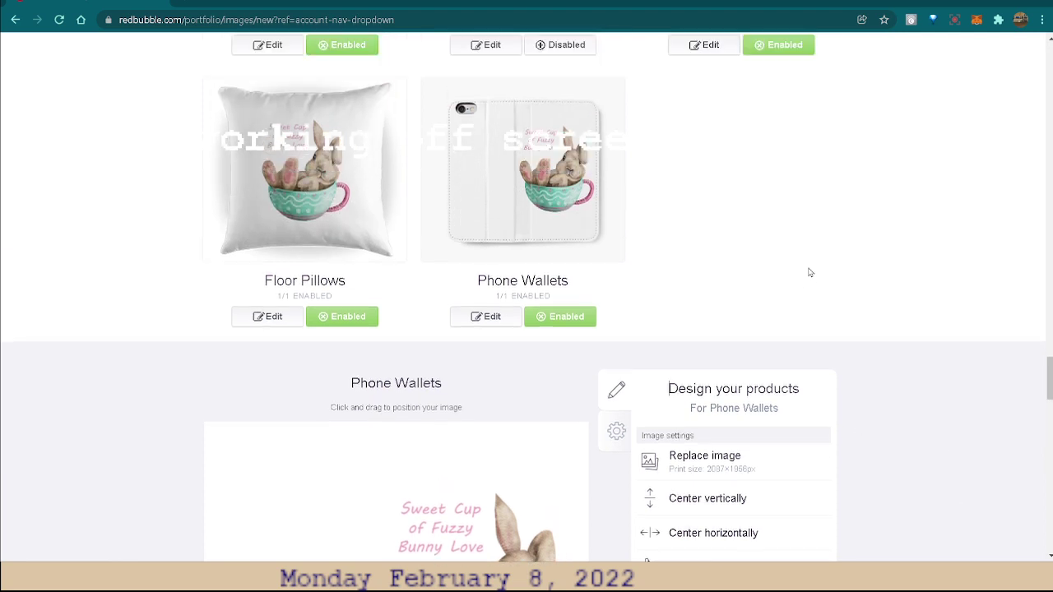
click(557, 319)
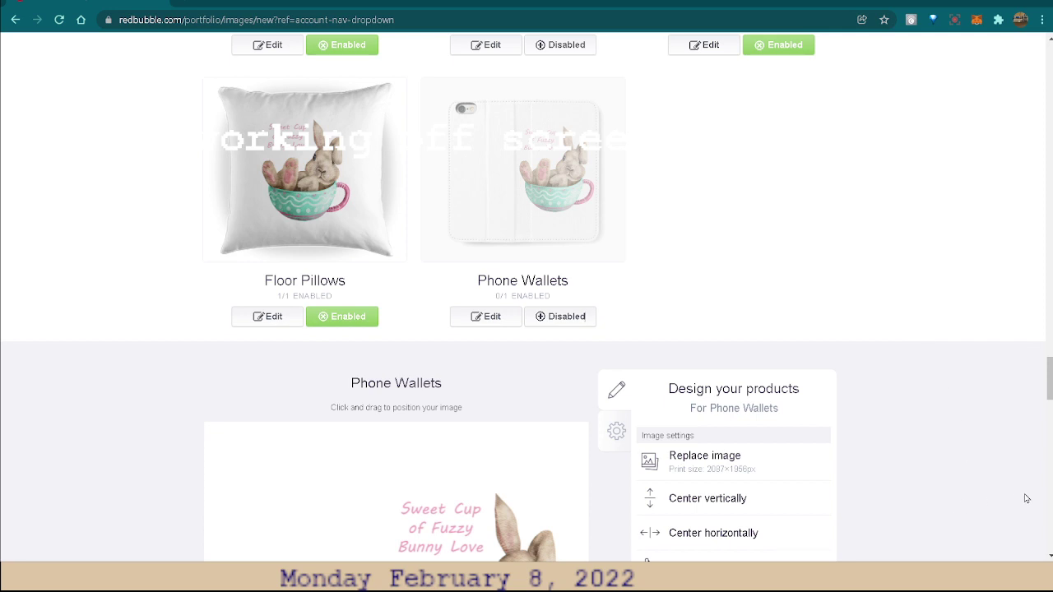
scroll(933, 372, down, 2)
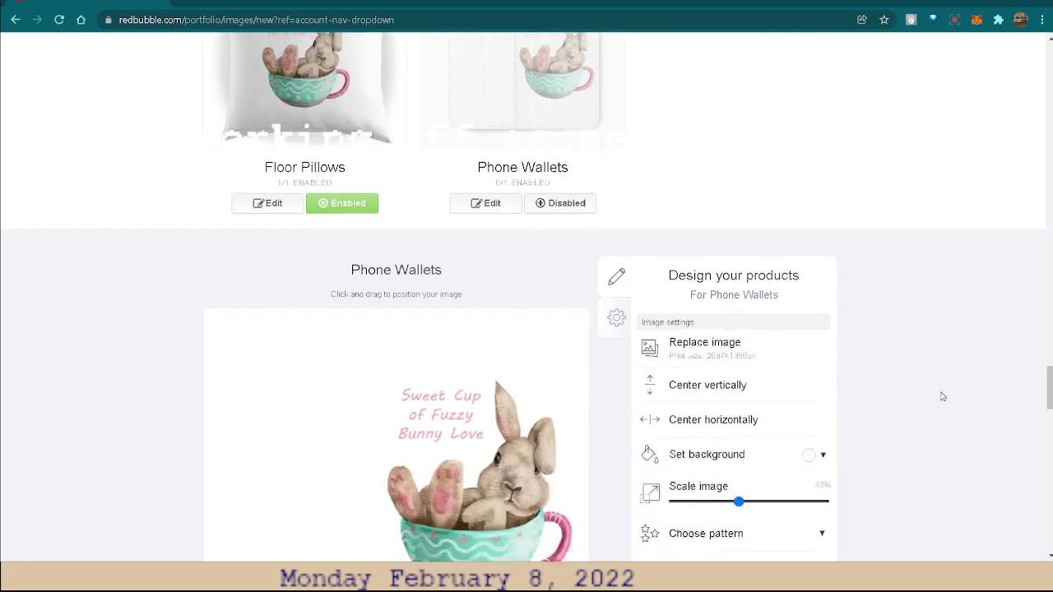
scroll(954, 395, up, 1)
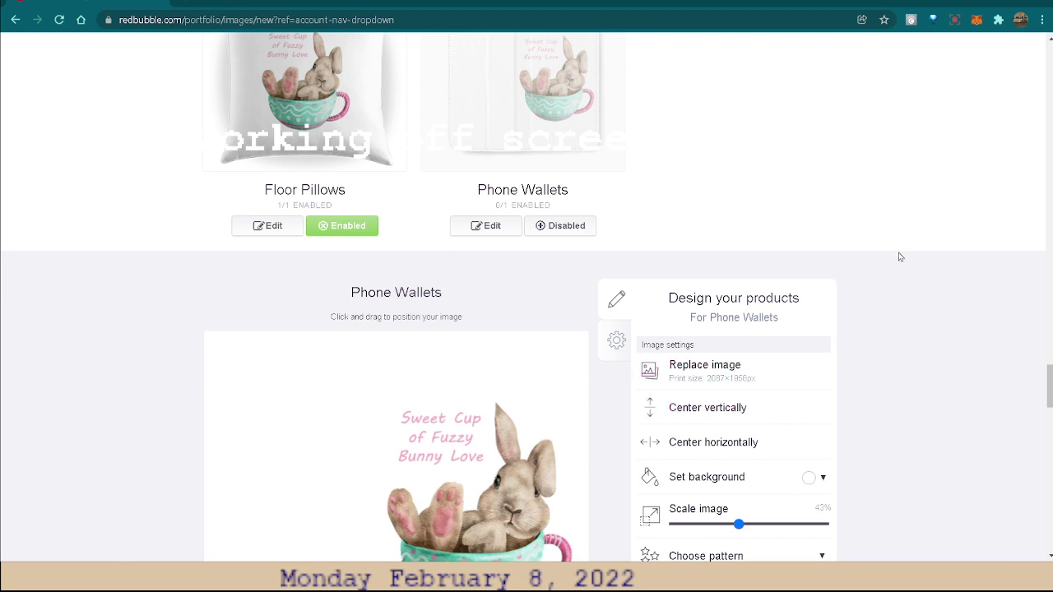
scroll(894, 383, down, 1)
scroll(940, 446, down, 2)
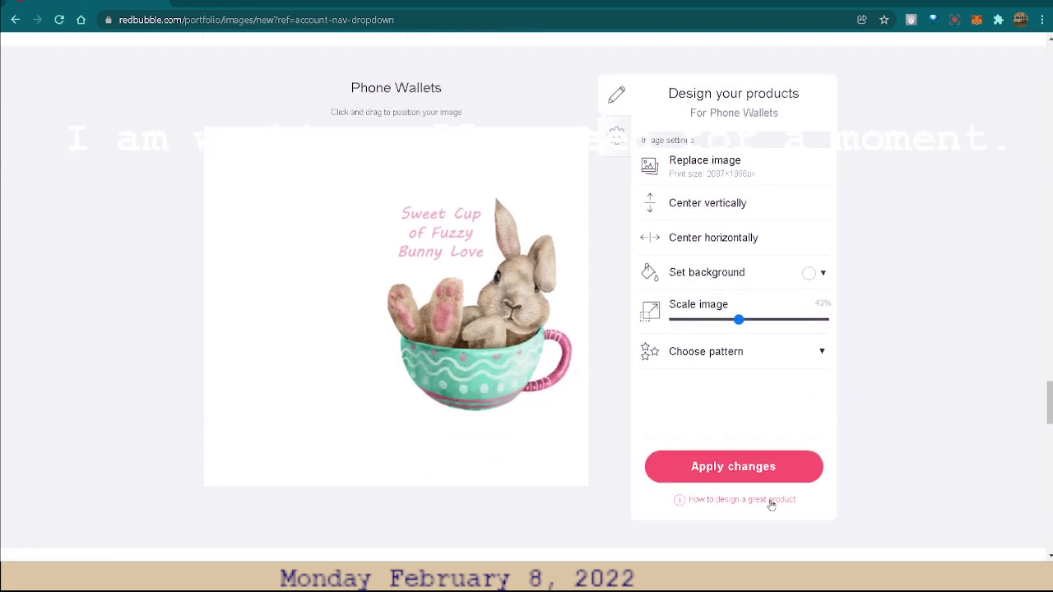
Tag the artwork's medium as Digital Art
scroll(879, 259, down, 1)
scroll(879, 259, down, 5)
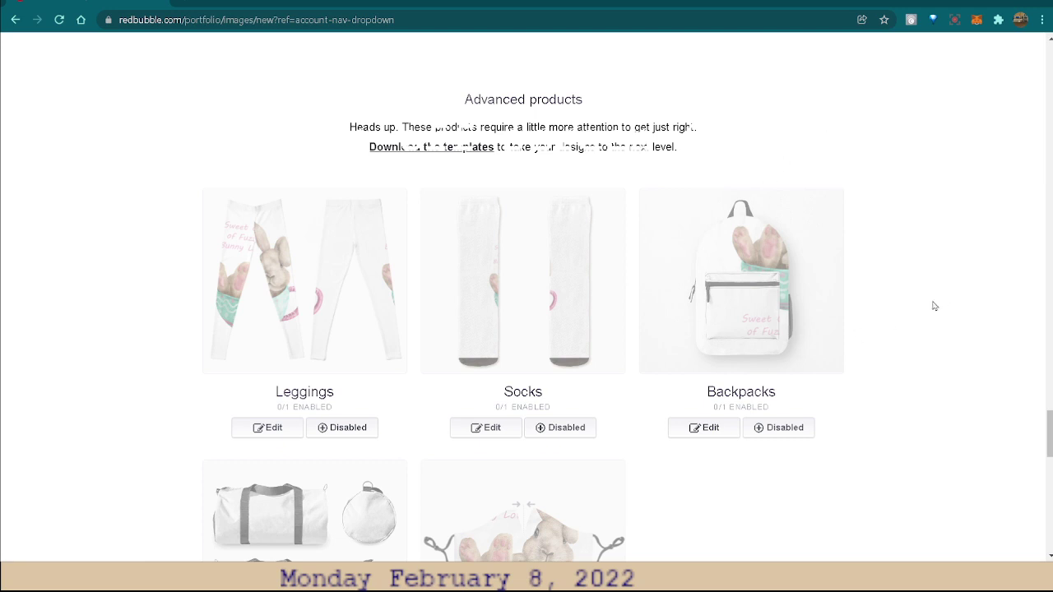
scroll(935, 288, up, 2)
scroll(960, 379, down, 2)
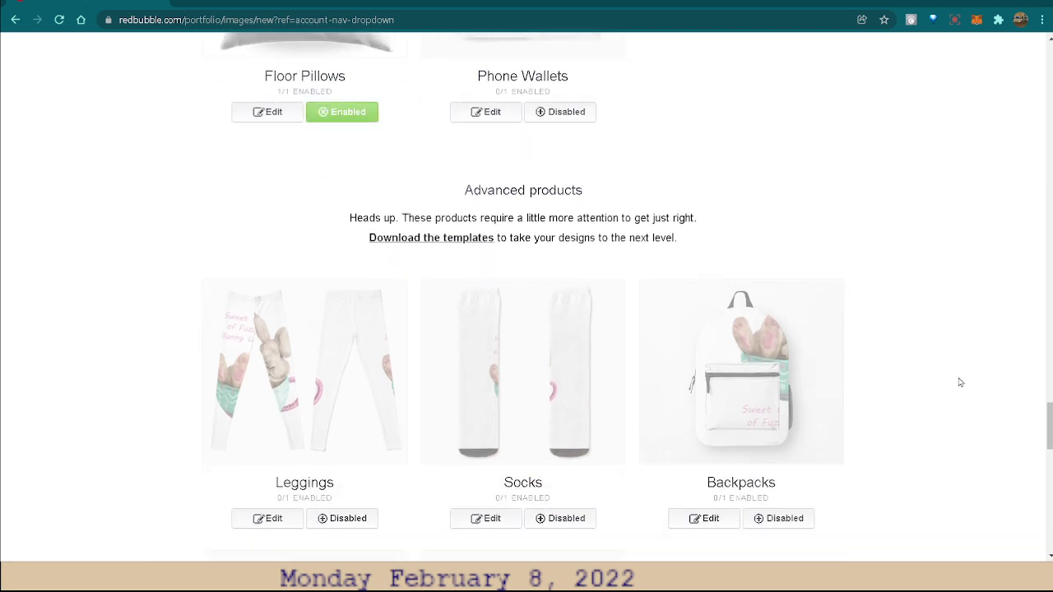
scroll(979, 380, down, 2)
scroll(1003, 382, down, 1)
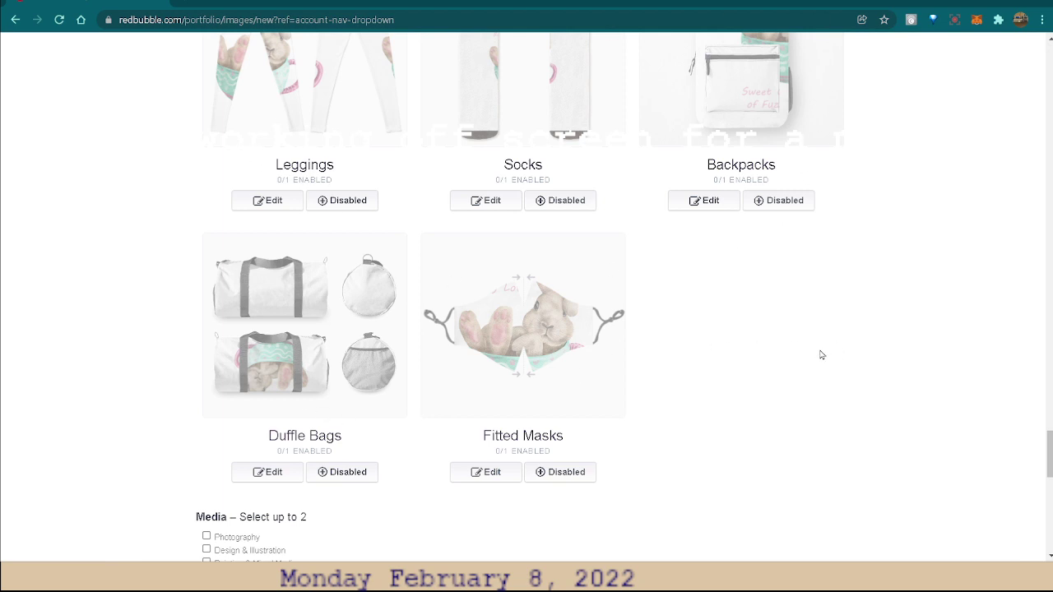
scroll(821, 354, down, 1)
scroll(820, 370, down, 1)
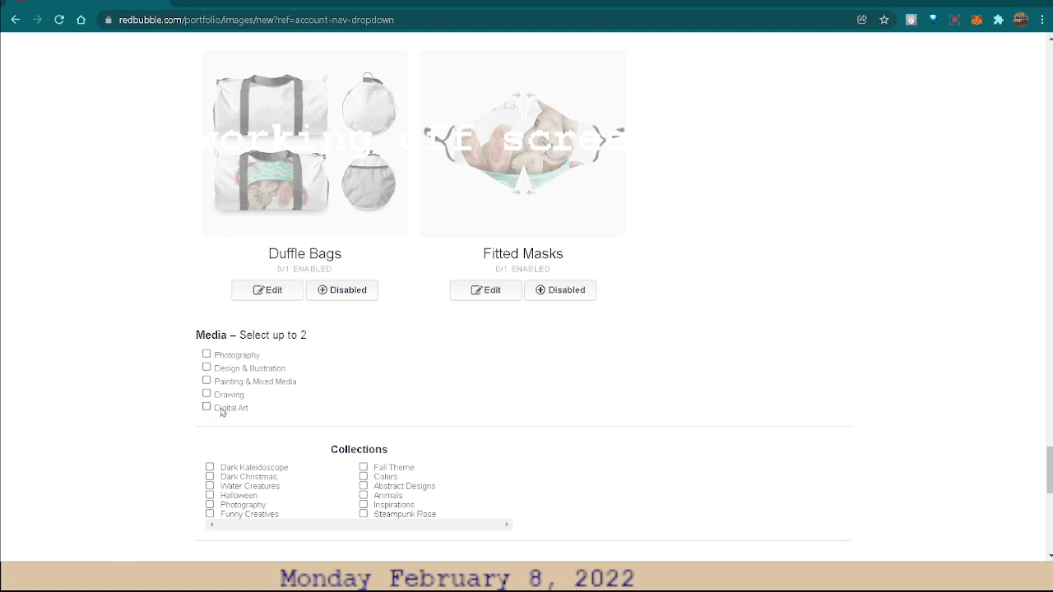
click(206, 408)
Set the default shop product to Sticker and confirm the right to sell the artwork
scroll(914, 397, down, 2)
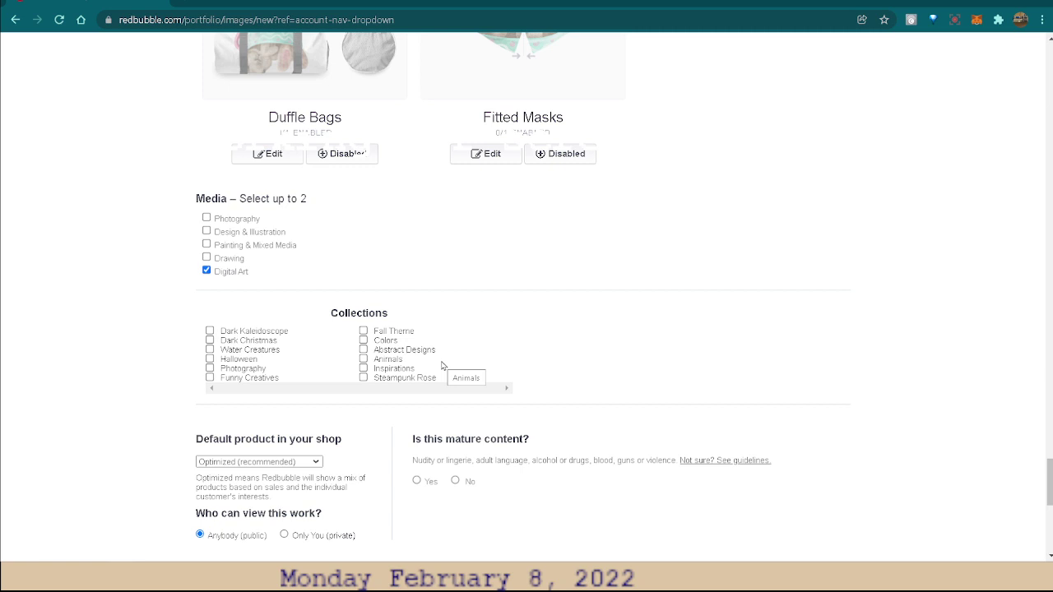
scroll(548, 423, down, 3)
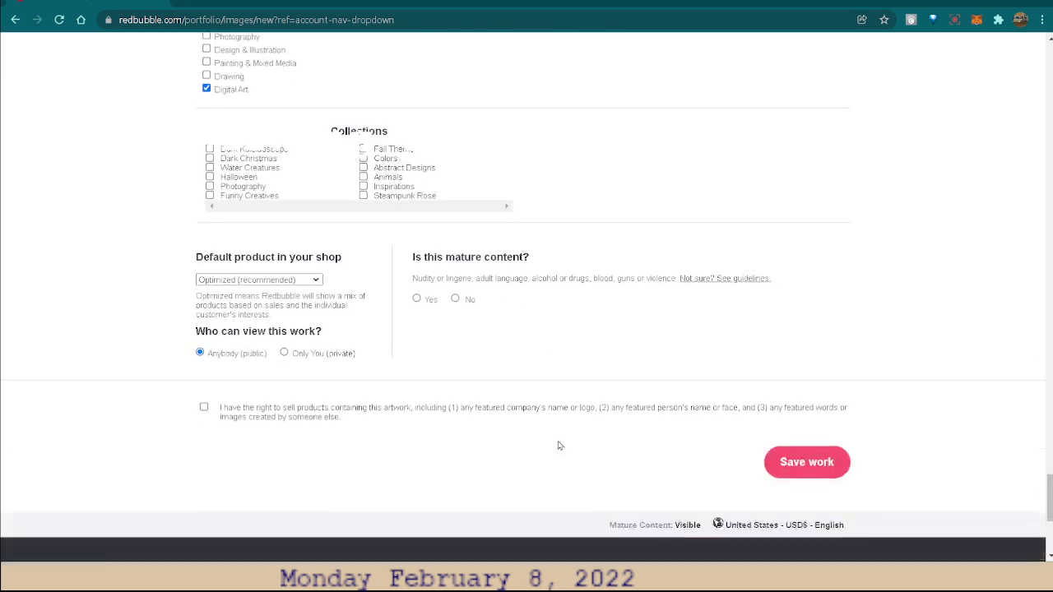
click(316, 282)
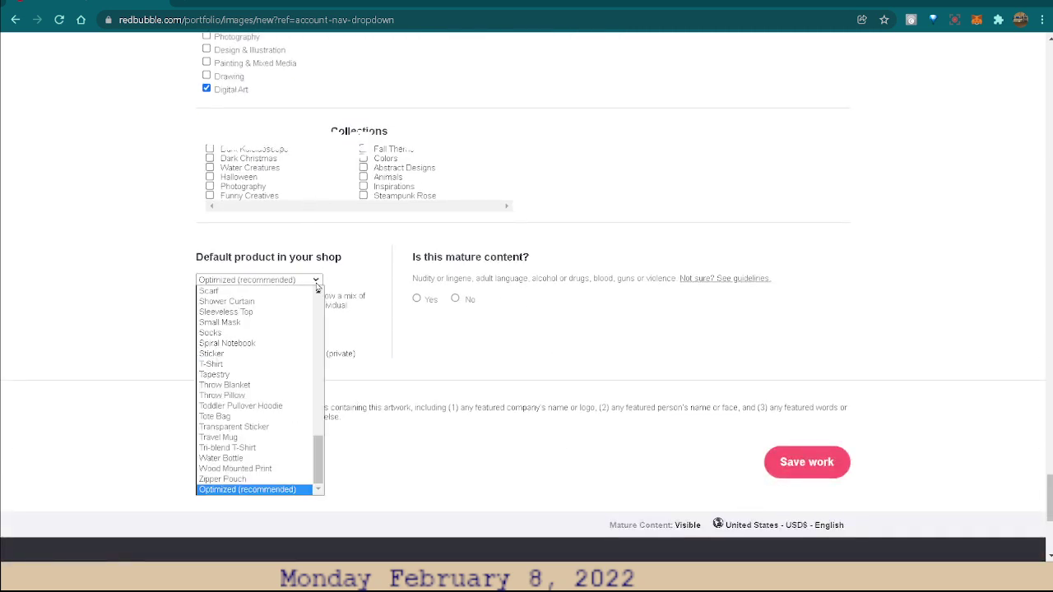
click(277, 343)
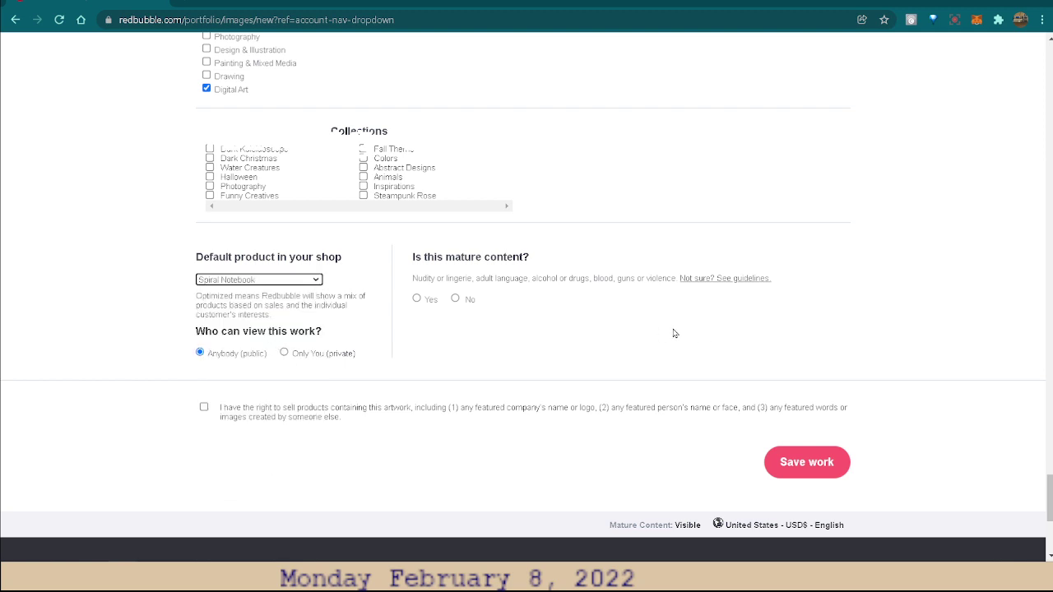
click(316, 281)
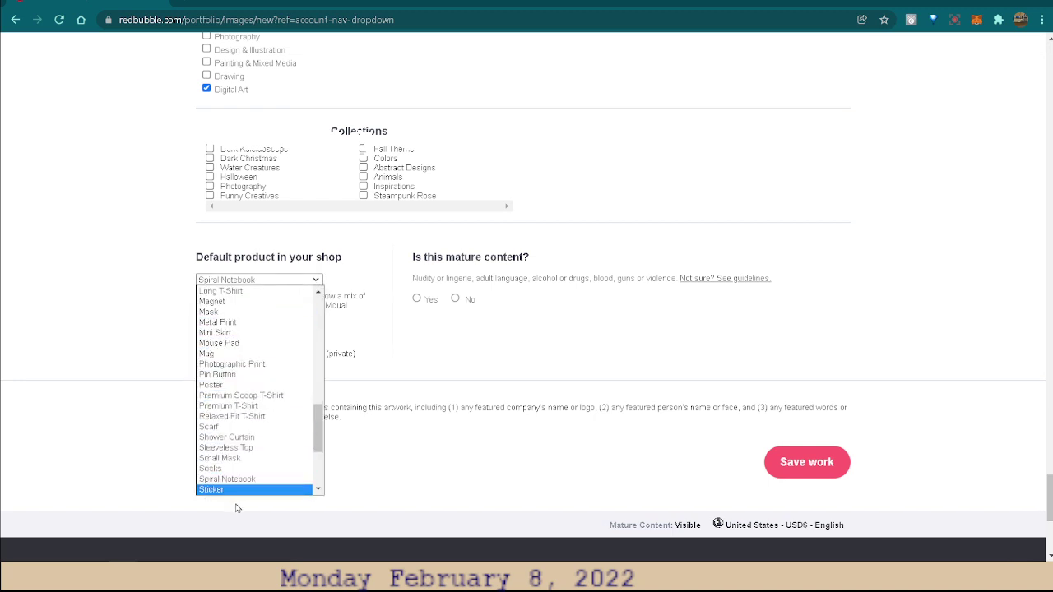
scroll(247, 477, down, 1)
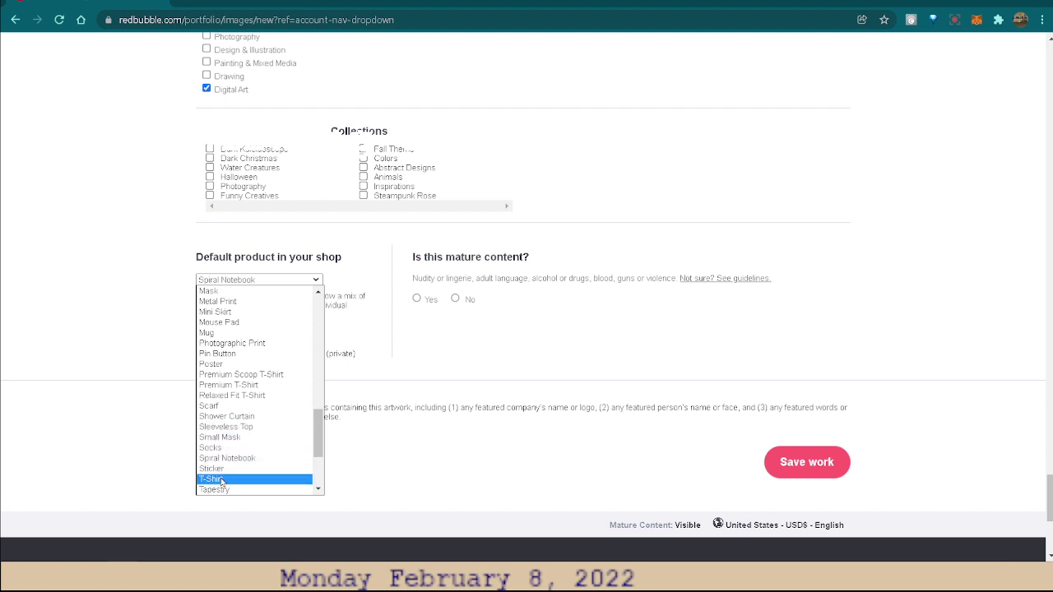
click(222, 469)
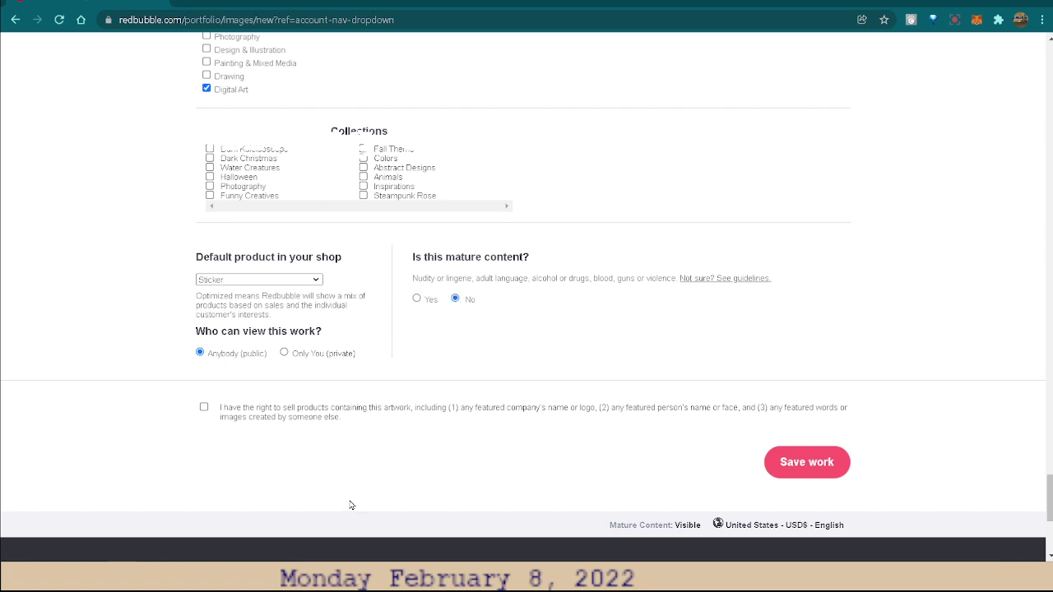
click(205, 408)
Save the Cute Fuzzy Easter Bunny in a Big Cup design and view its public product page
click(779, 463)
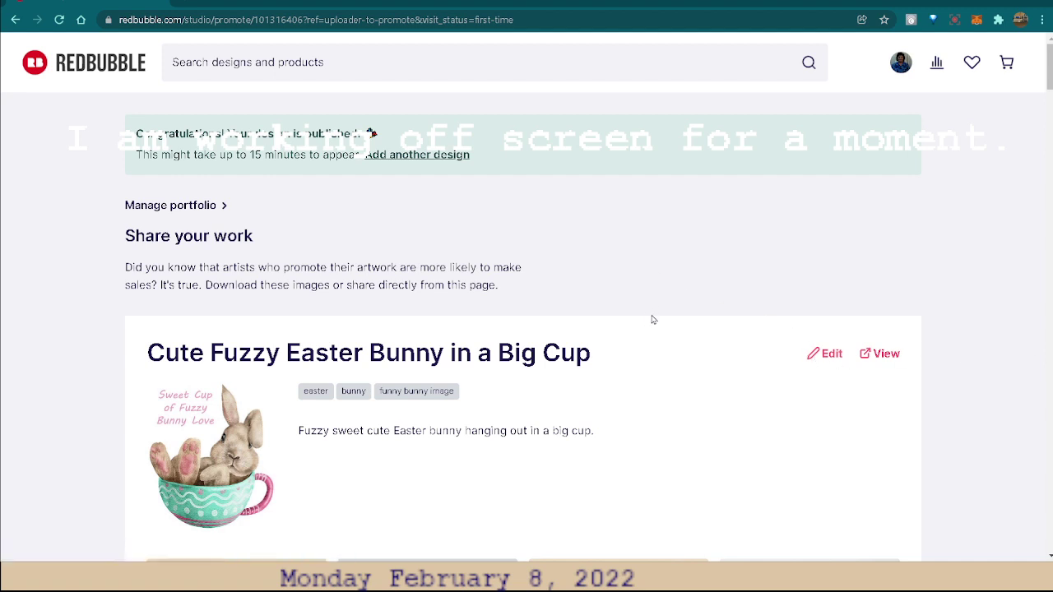
click(895, 353)
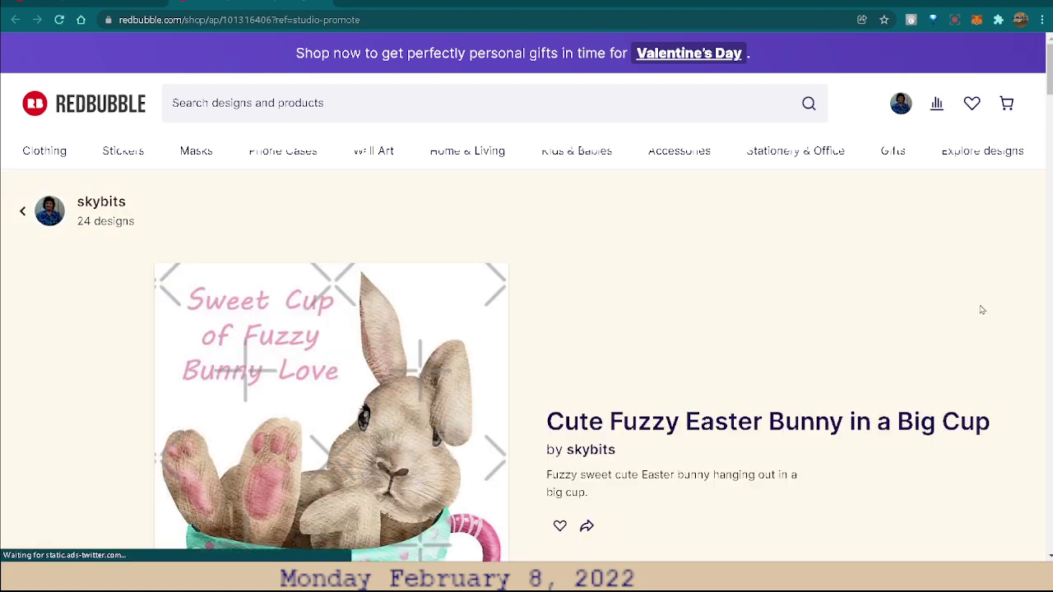
scroll(982, 310, down, 4)
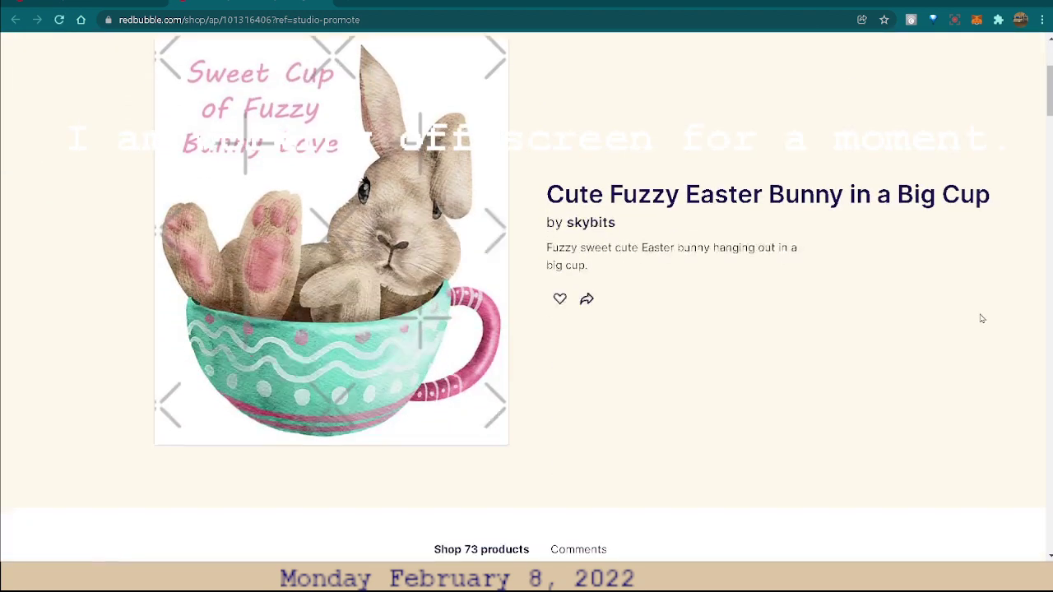
scroll(979, 331, down, 2)
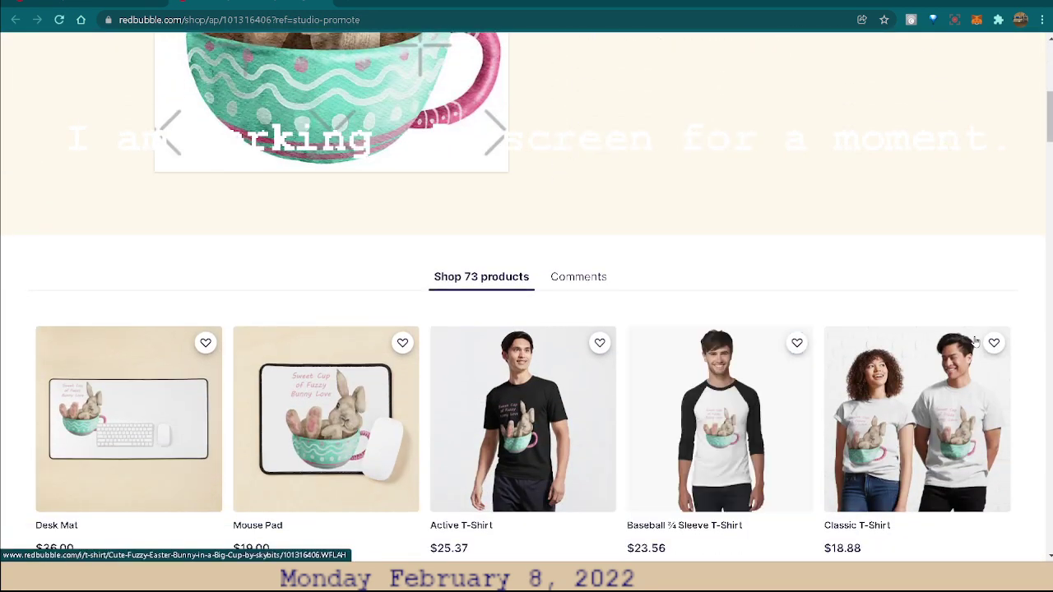
scroll(950, 261, down, 2)
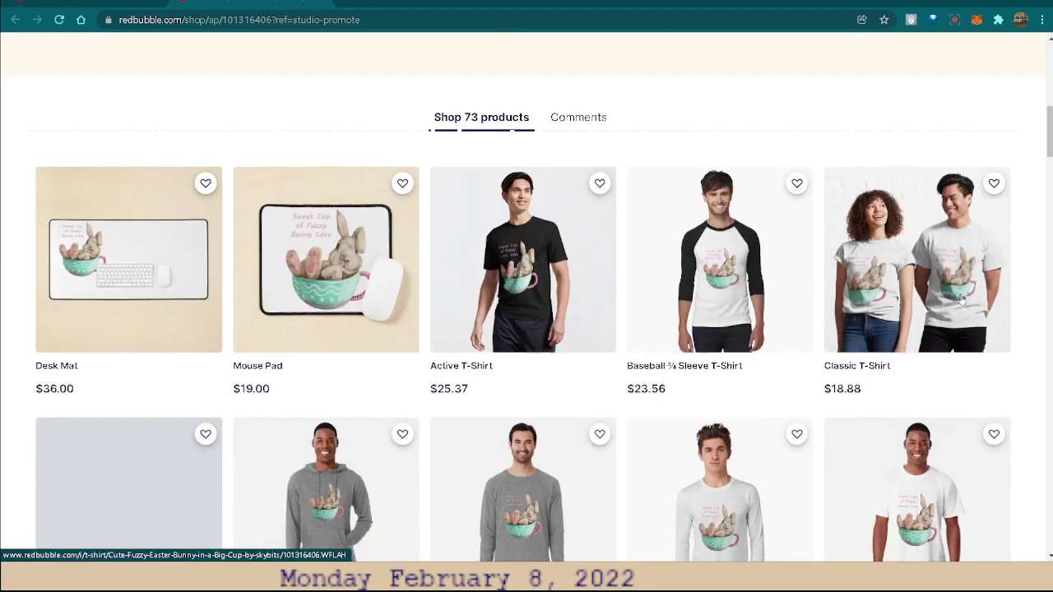
scroll(876, 366, down, 2)
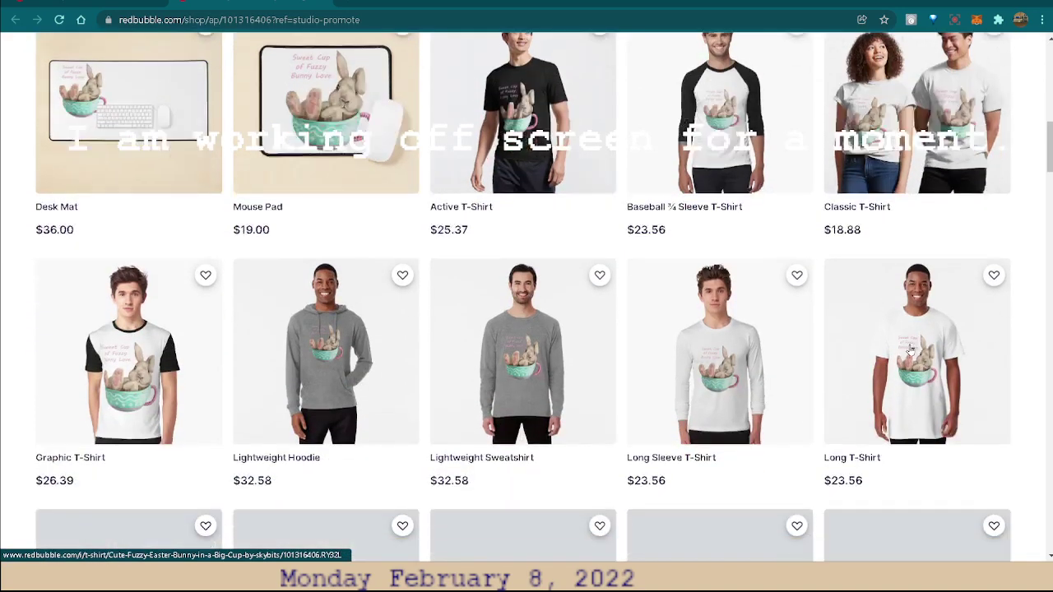
scroll(921, 341, down, 1)
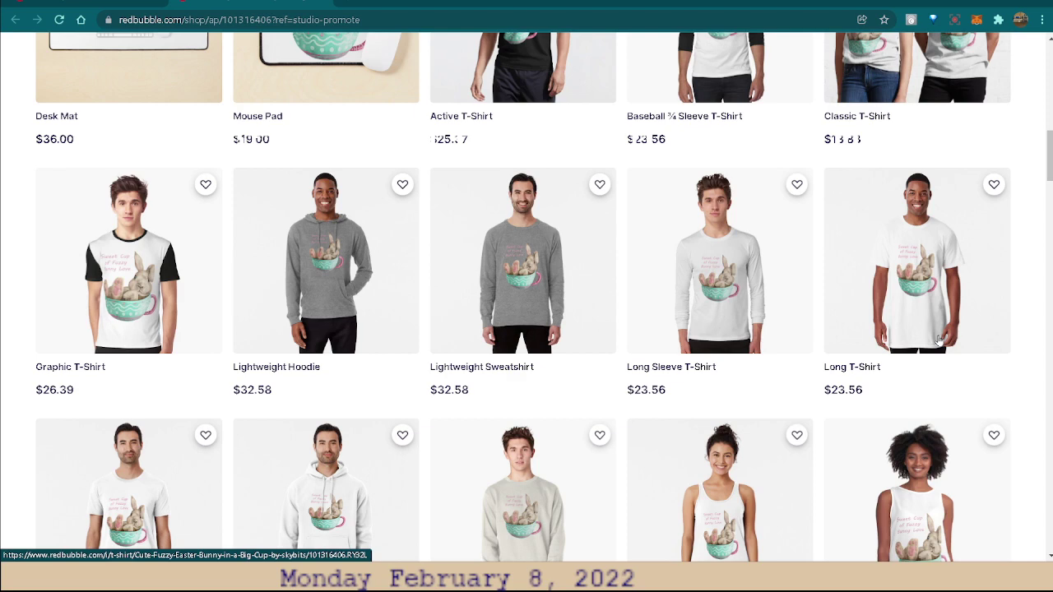
scroll(941, 340, down, 3)
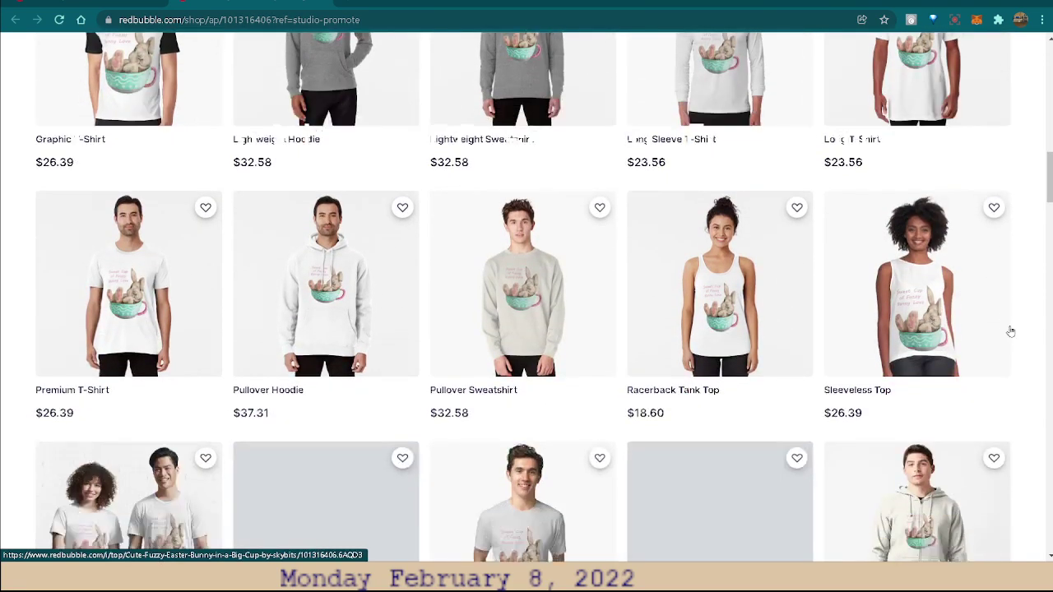
scroll(1010, 331, down, 3)
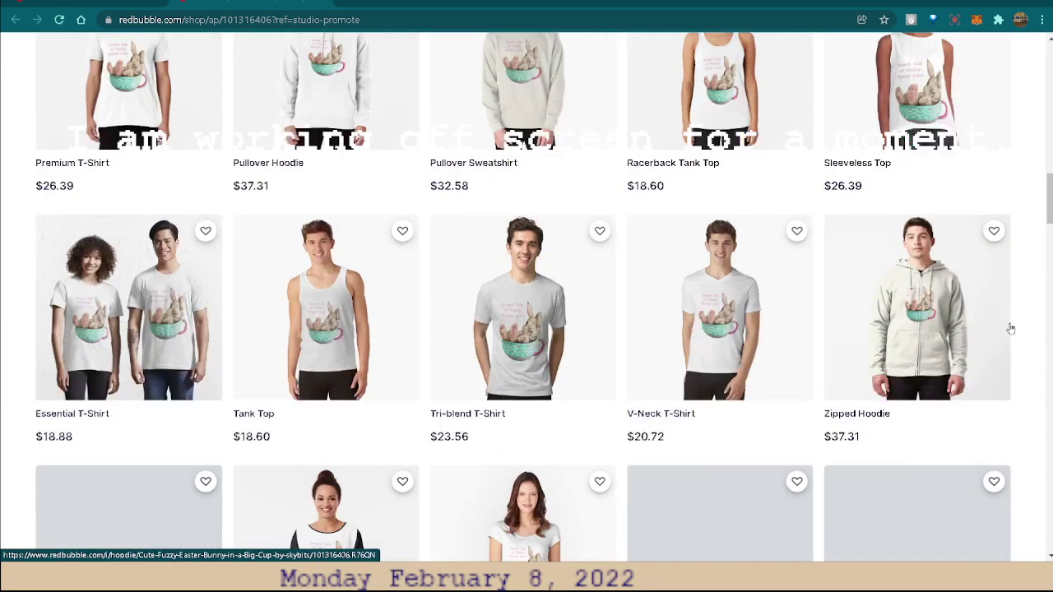
scroll(1010, 329, down, 2)
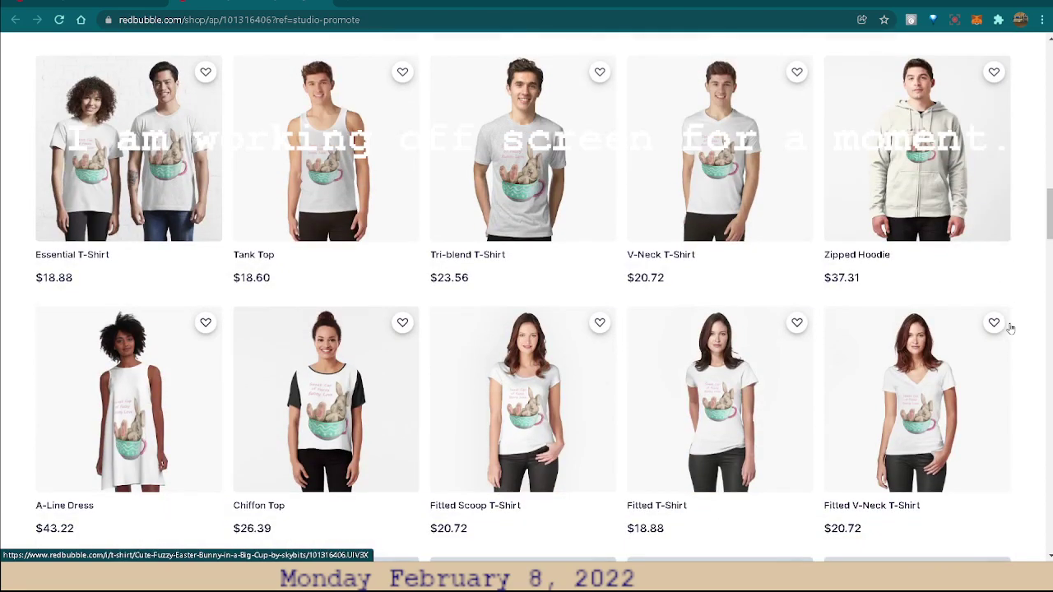
scroll(1010, 329, down, 2)
scroll(999, 353, down, 2)
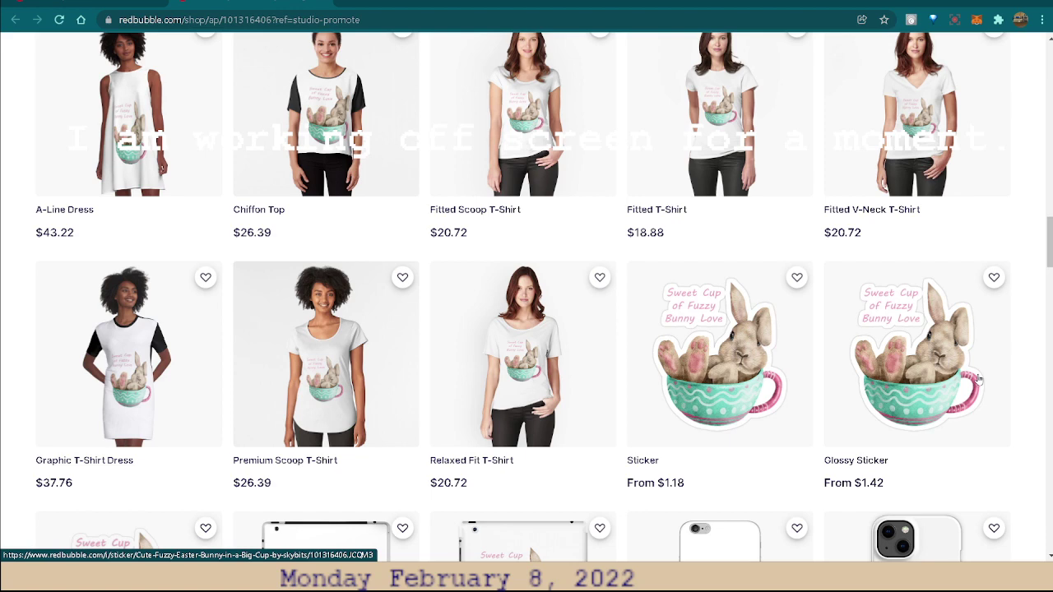
scroll(979, 378, down, 3)
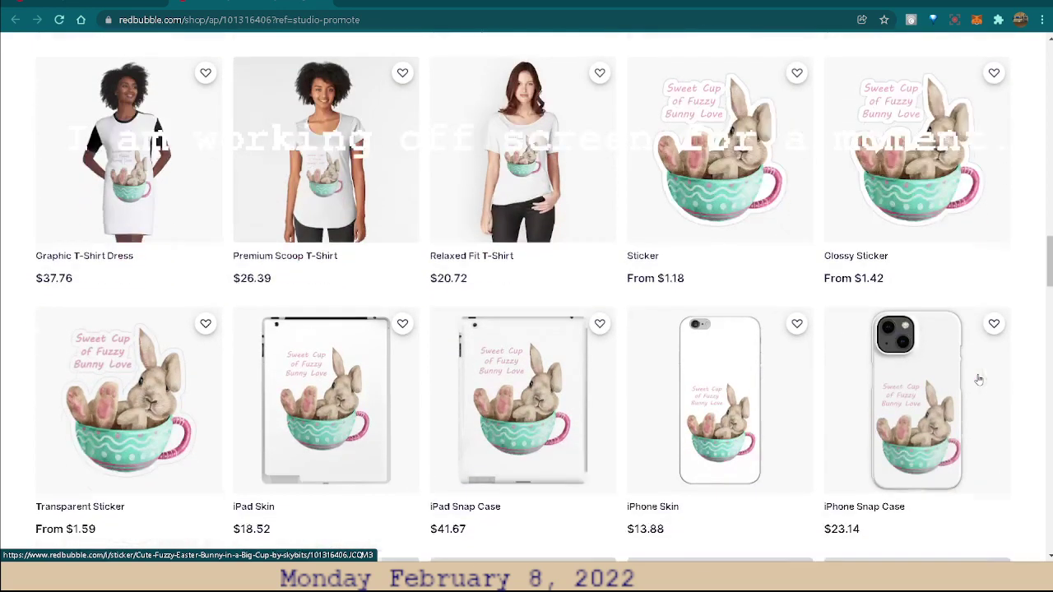
scroll(980, 379, down, 1)
scroll(979, 380, down, 1)
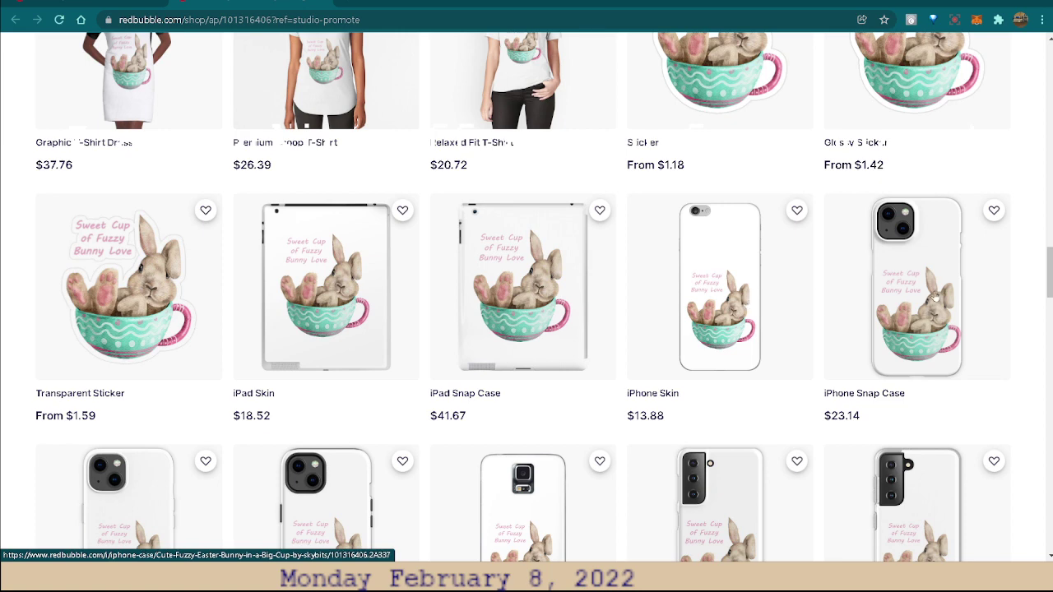
scroll(935, 297, down, 2)
scroll(938, 296, down, 1)
scroll(946, 294, down, 2)
scroll(959, 293, down, 1)
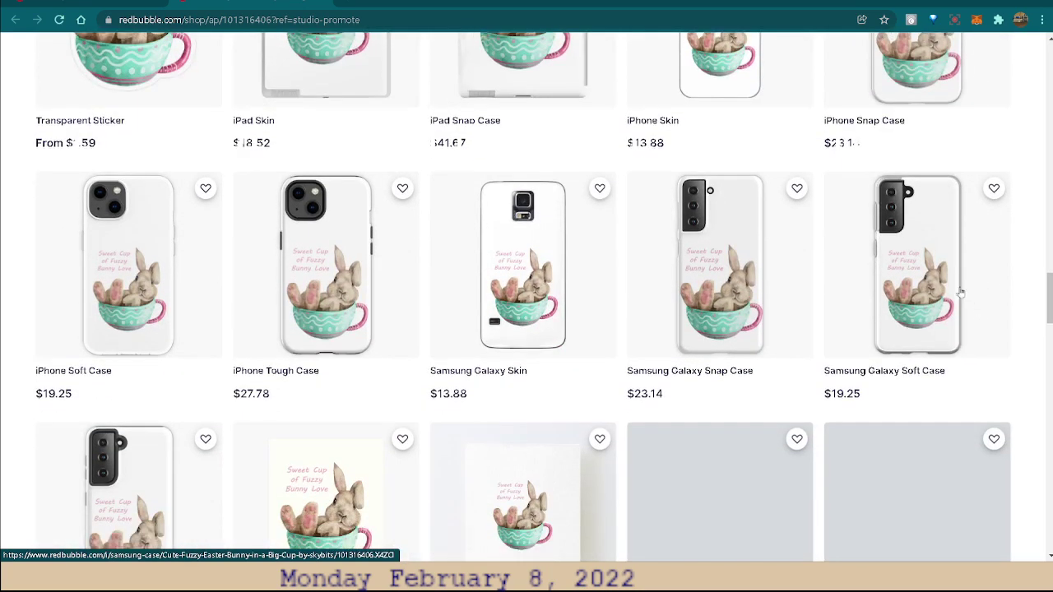
scroll(954, 282, down, 1)
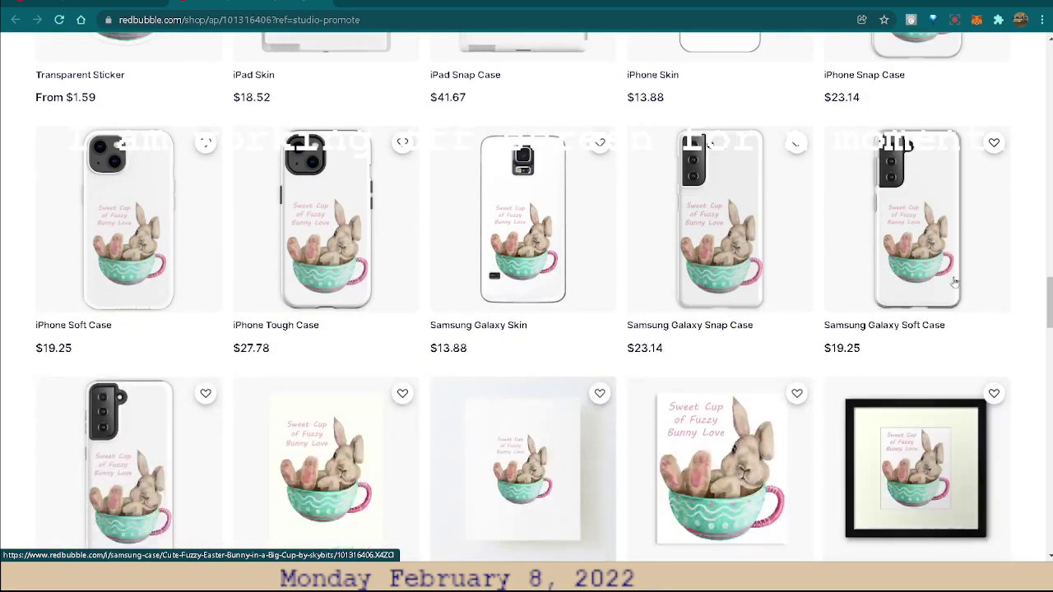
scroll(954, 284, down, 3)
scroll(953, 293, down, 2)
scroll(955, 297, down, 1)
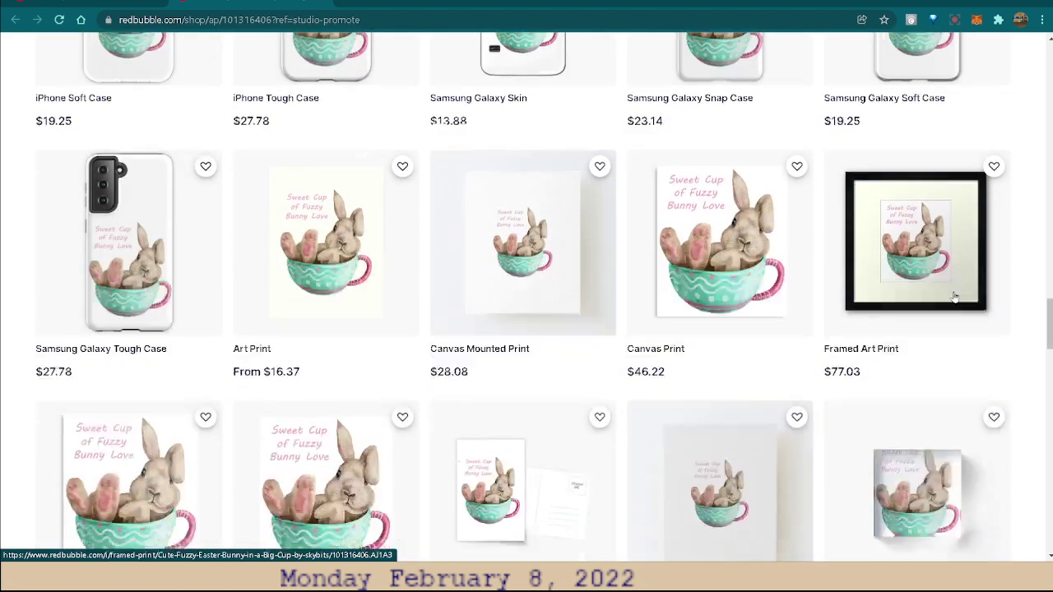
scroll(955, 296, down, 1)
scroll(960, 296, down, 1)
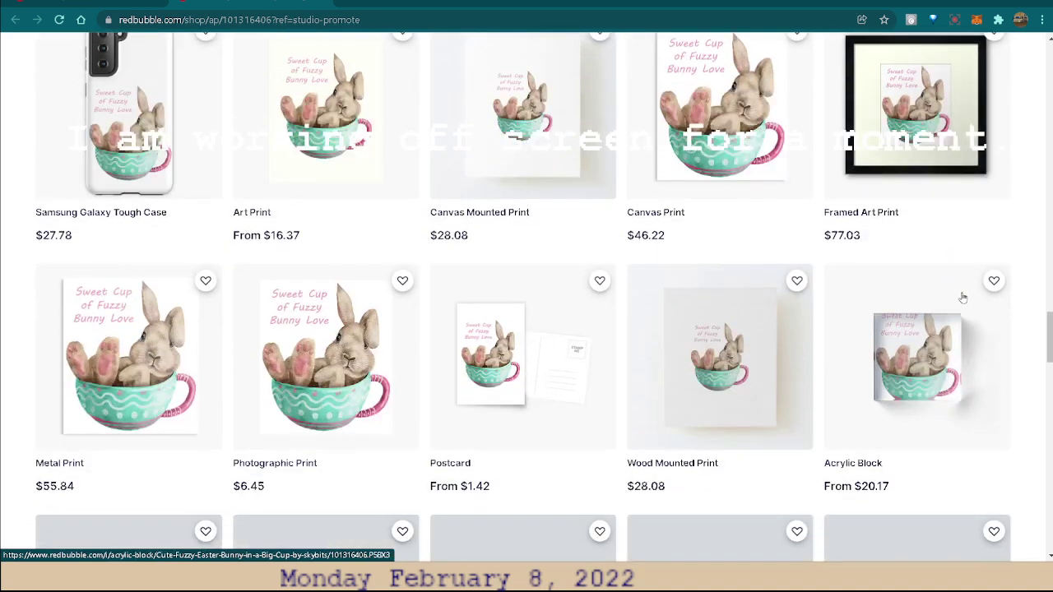
scroll(961, 297, down, 1)
scroll(964, 298, down, 1)
scroll(962, 297, down, 1)
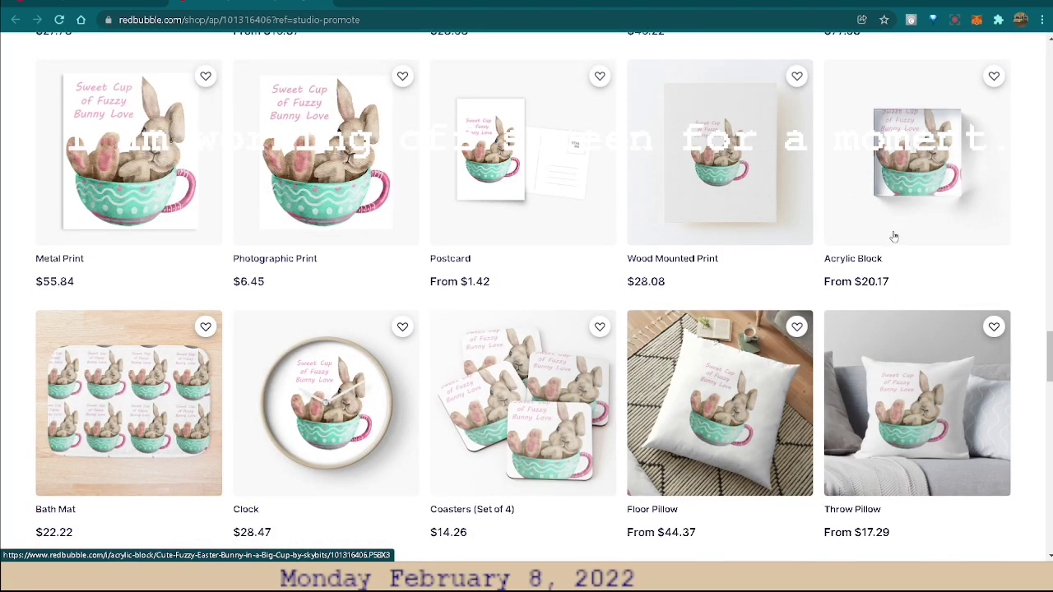
scroll(897, 238, down, 2)
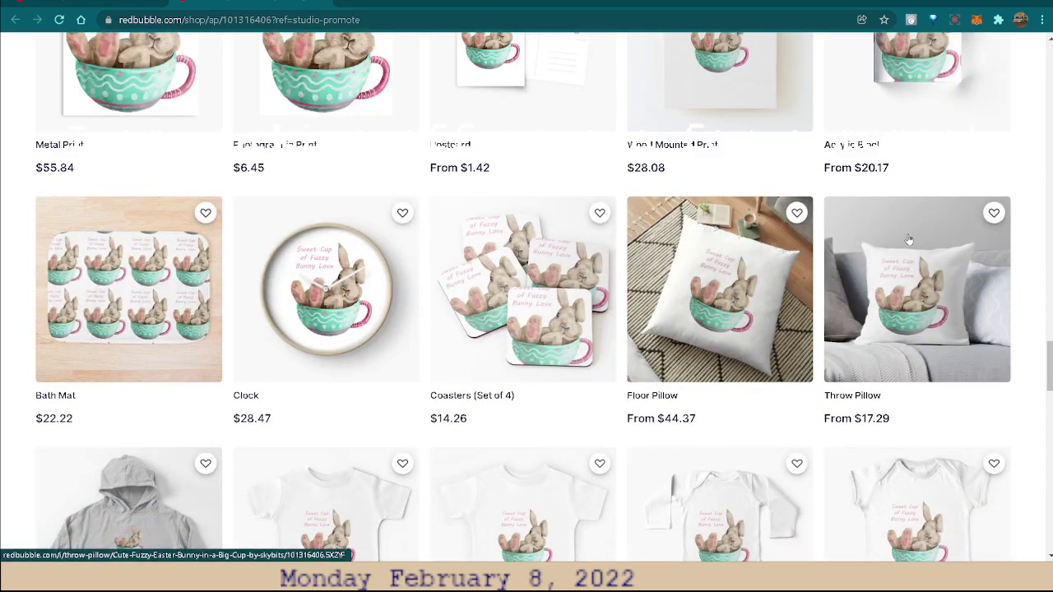
scroll(909, 239, down, 1)
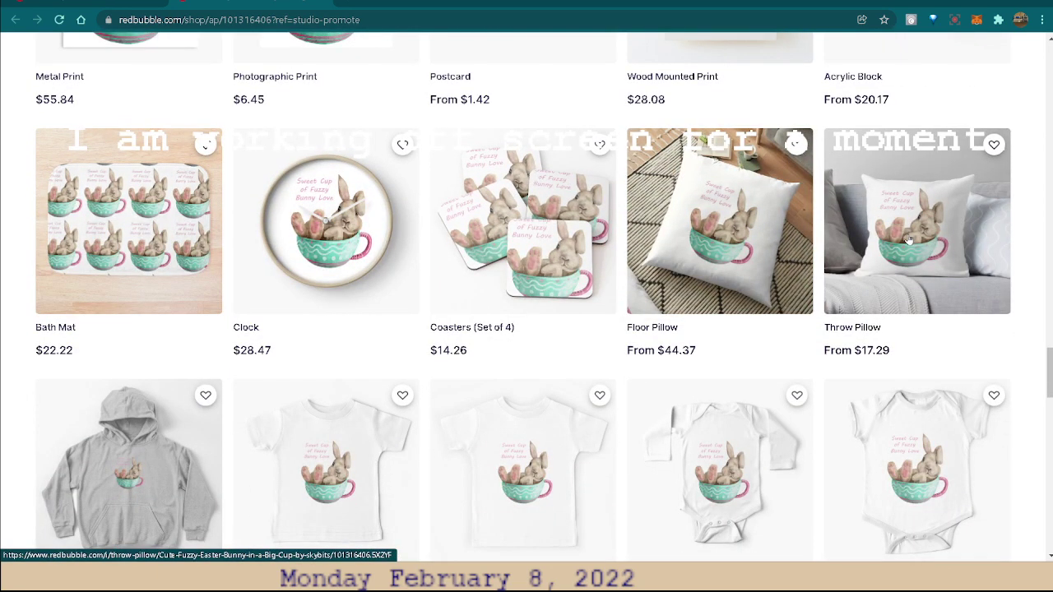
scroll(909, 239, down, 1)
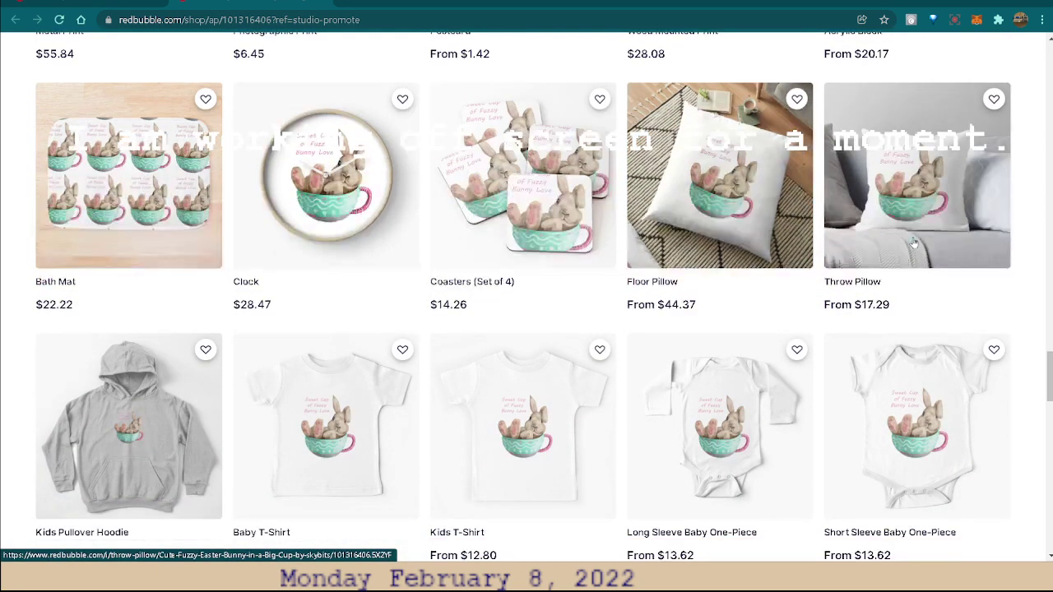
scroll(913, 238, down, 1)
scroll(913, 239, down, 2)
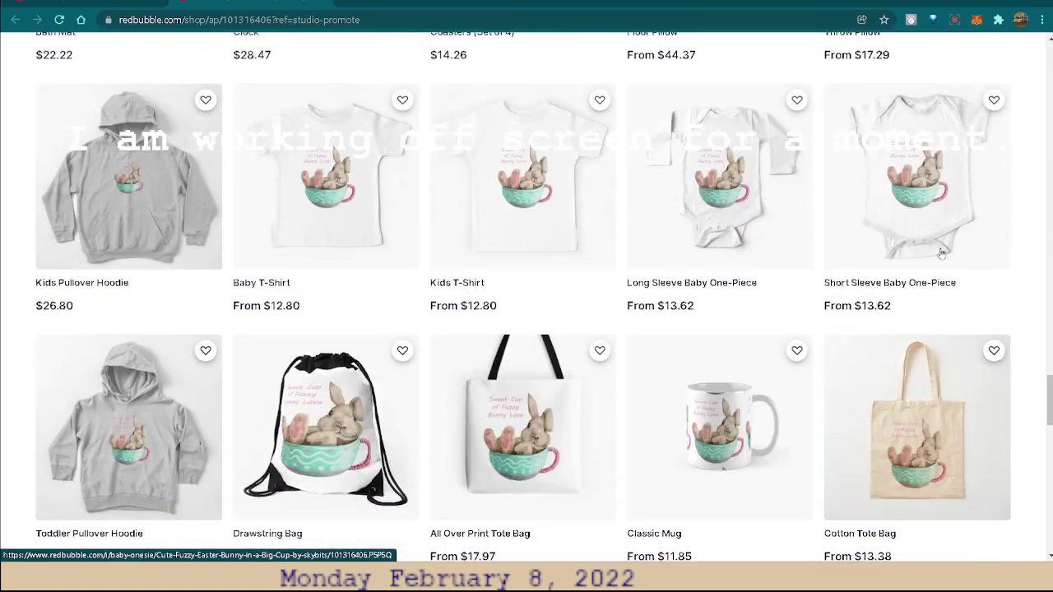
scroll(942, 247, down, 2)
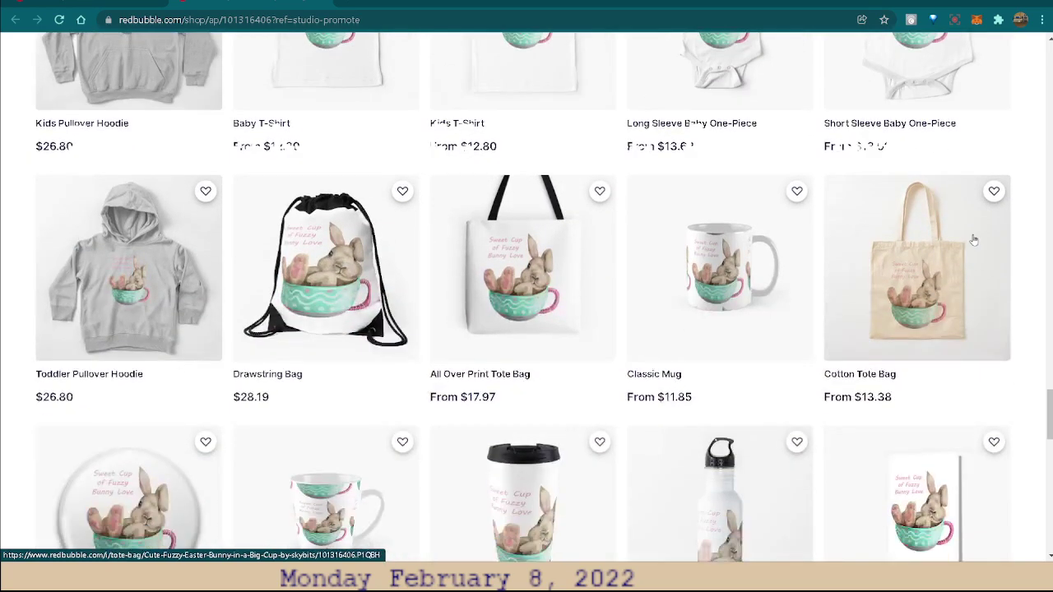
scroll(973, 239, down, 2)
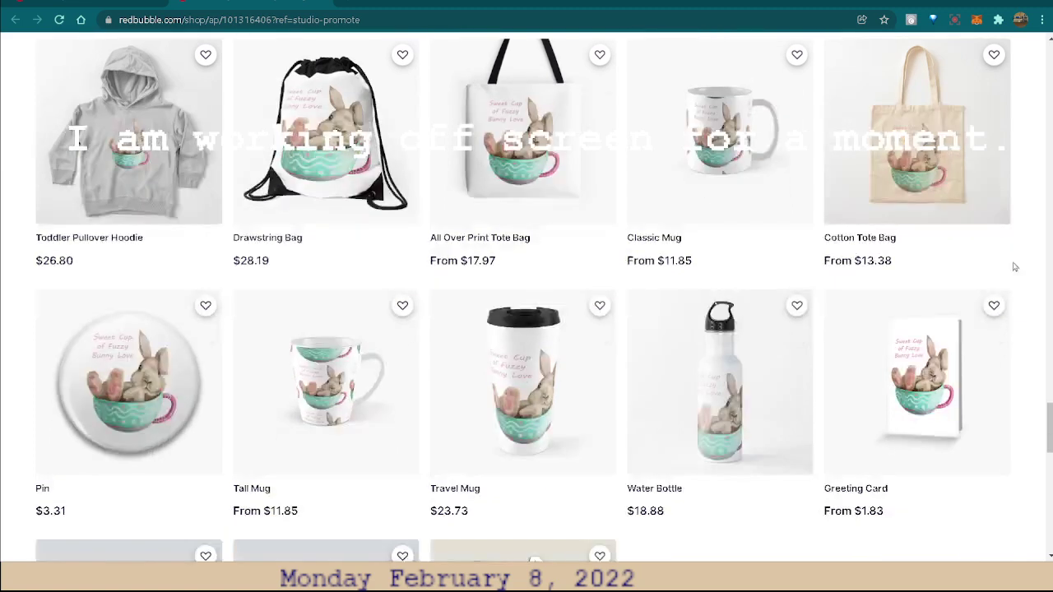
scroll(1025, 264, down, 1)
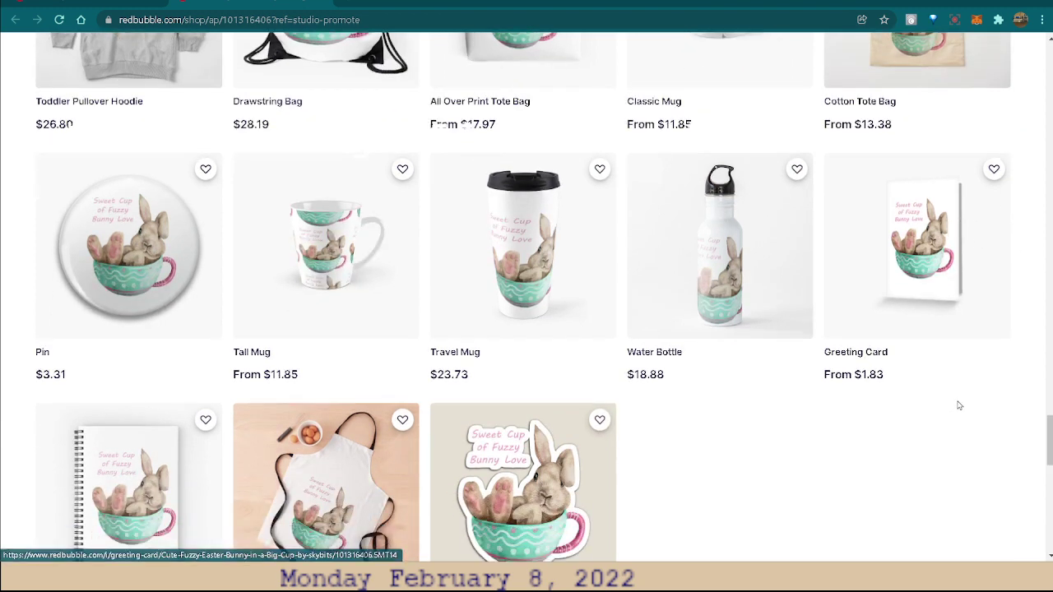
scroll(959, 407, down, 3)
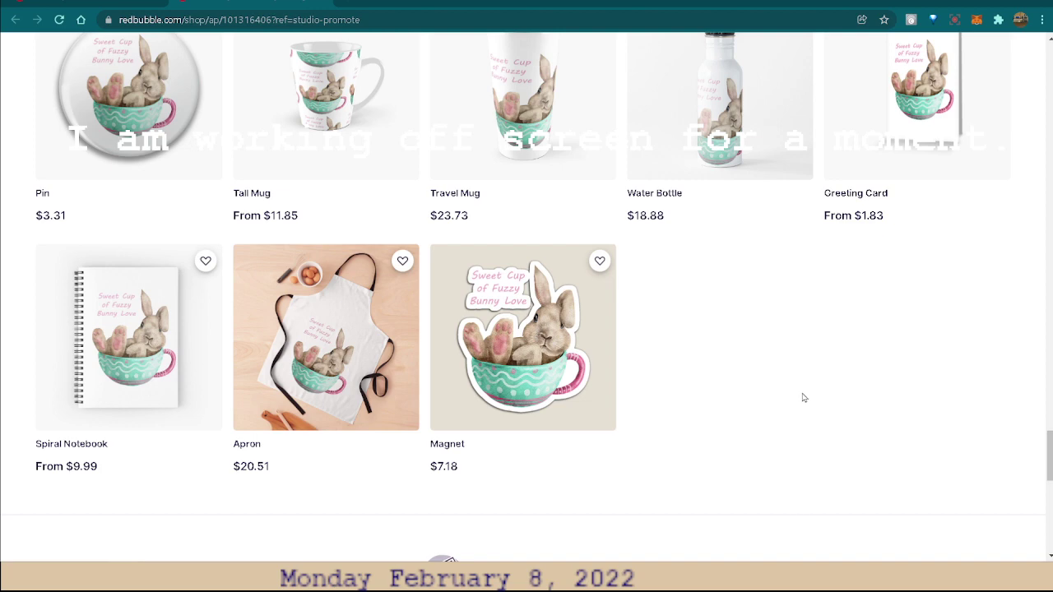
scroll(810, 401, up, 2)
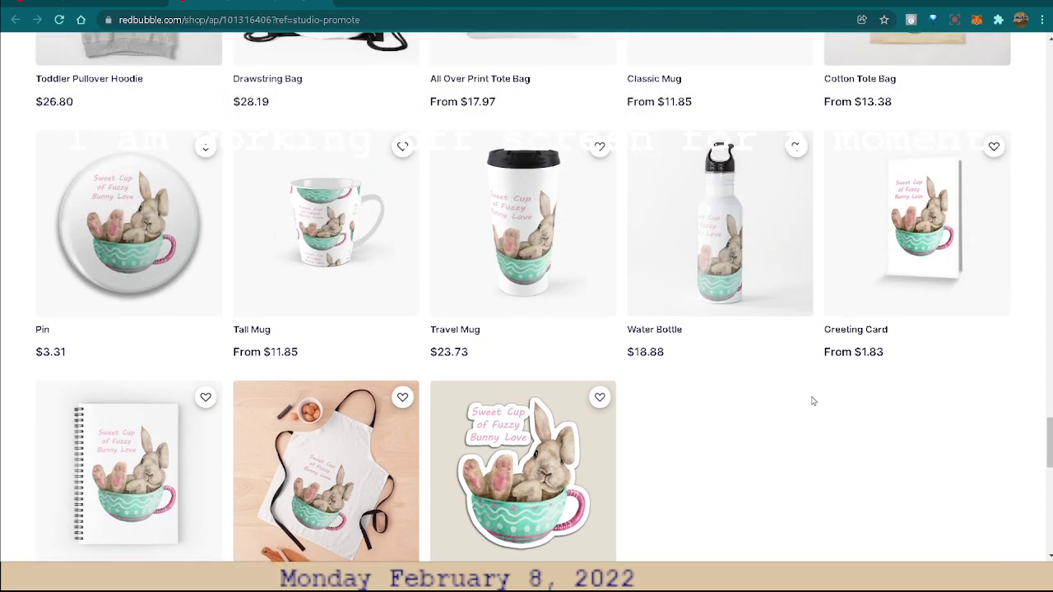
scroll(813, 402, up, 3)
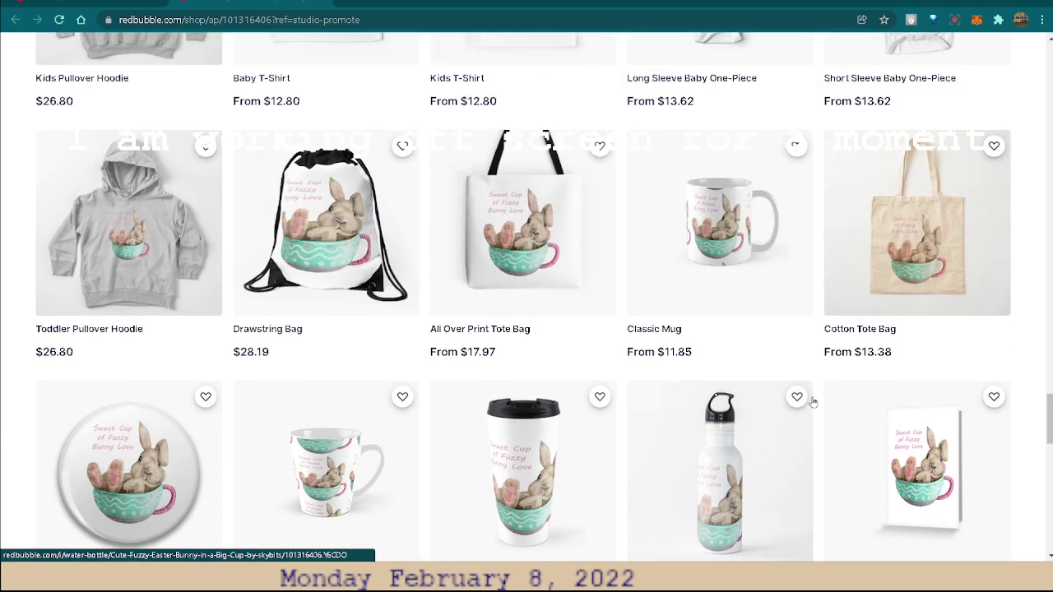
scroll(813, 402, up, 1)
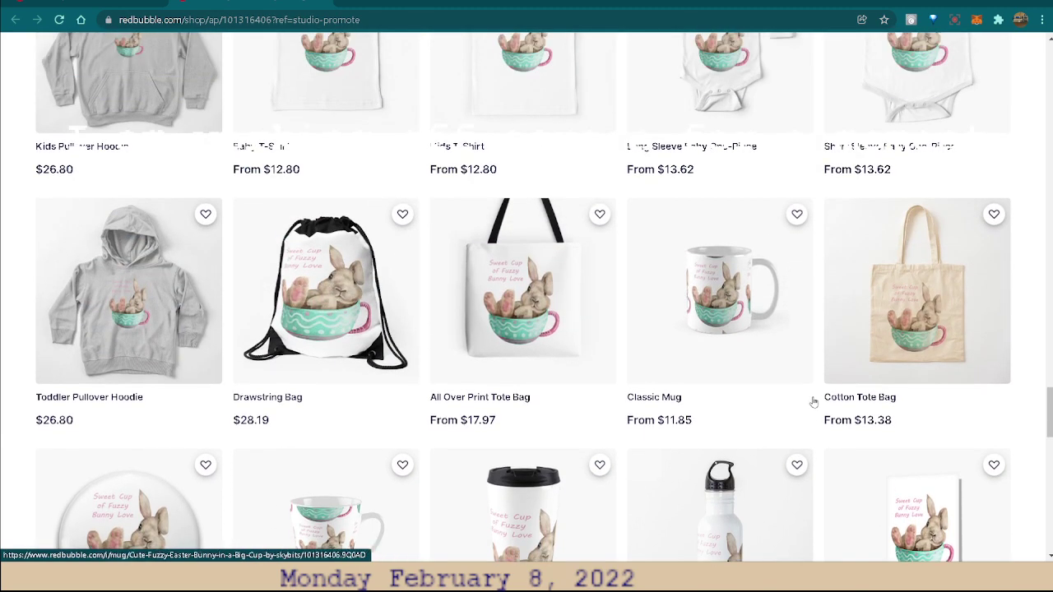
scroll(813, 401, down, 1)
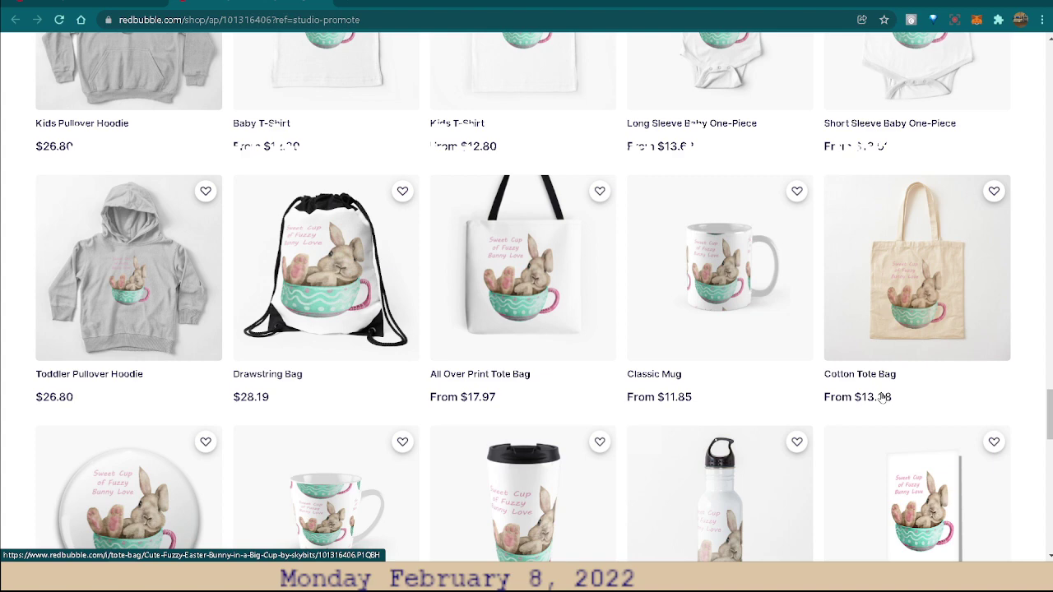
scroll(882, 397, up, 1)
scroll(882, 397, up, 1)
scroll(882, 397, up, 1)
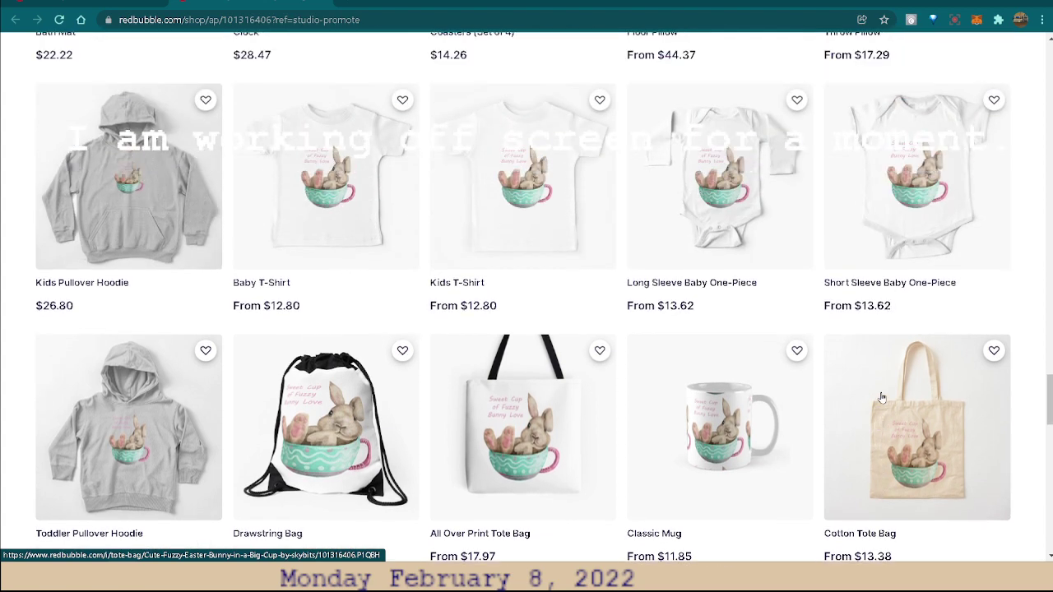
scroll(882, 397, up, 1)
scroll(882, 397, down, 1)
scroll(882, 397, down, 1)
scroll(922, 395, down, 1)
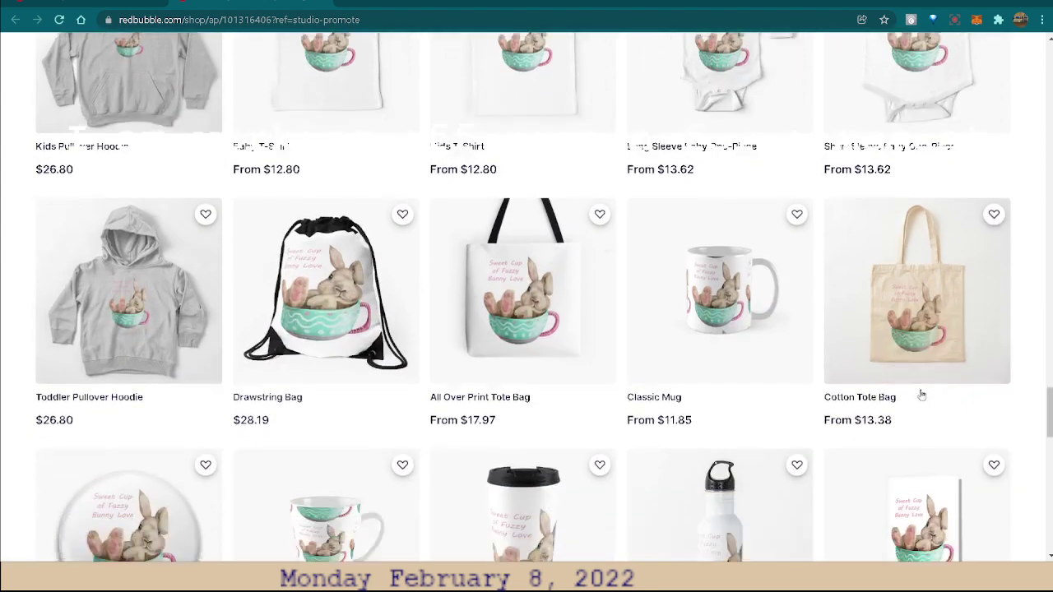
scroll(949, 392, down, 1)
scroll(948, 392, up, 1)
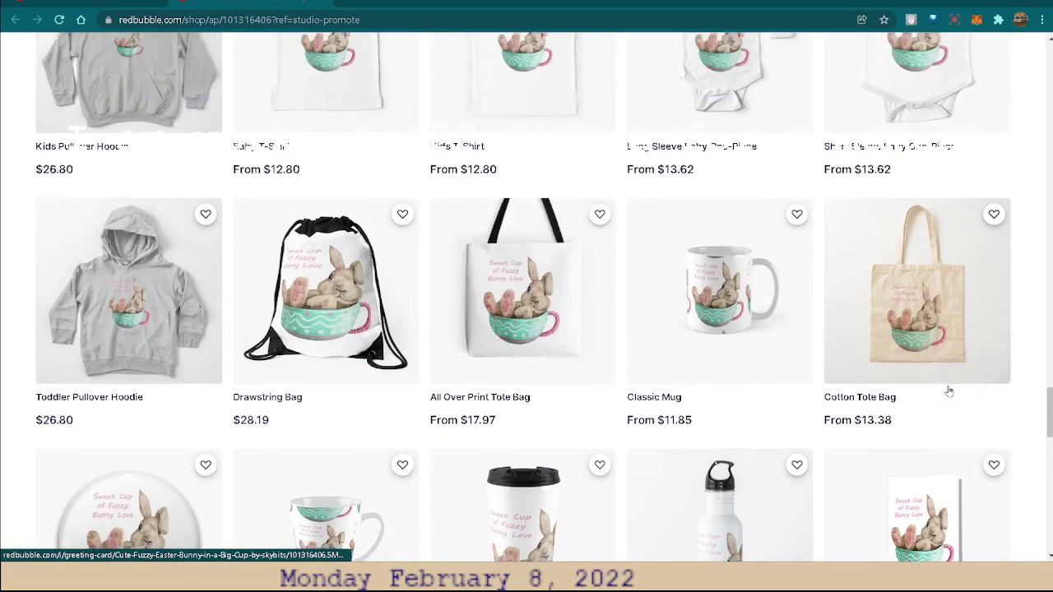
scroll(948, 391, up, 1)
scroll(948, 391, up, 2)
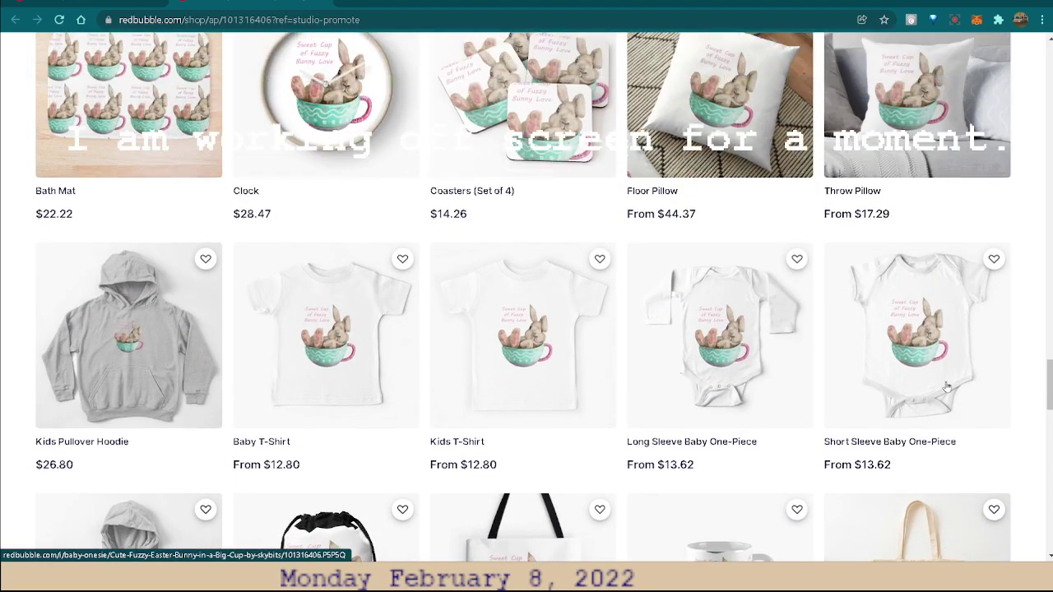
scroll(936, 385, up, 2)
scroll(938, 379, up, 1)
scroll(941, 367, up, 1)
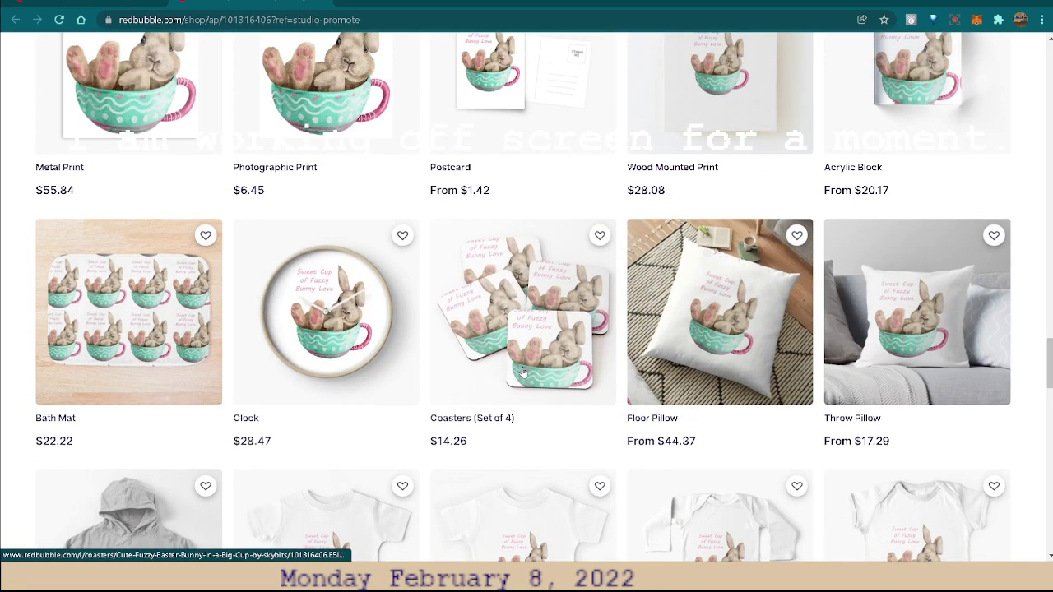
scroll(938, 362, up, 3)
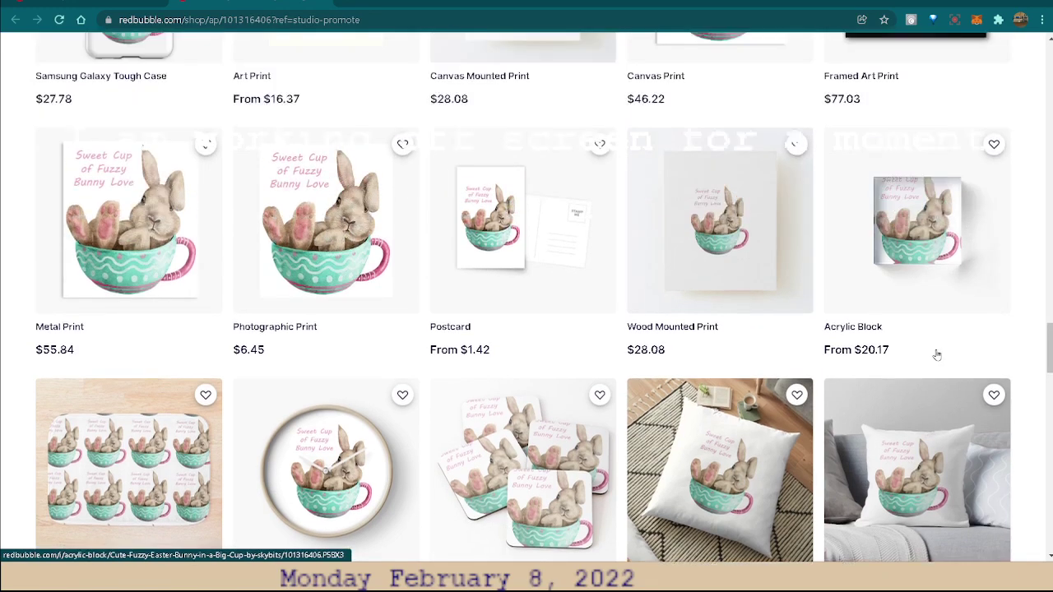
scroll(949, 345, up, 2)
scroll(948, 336, up, 2)
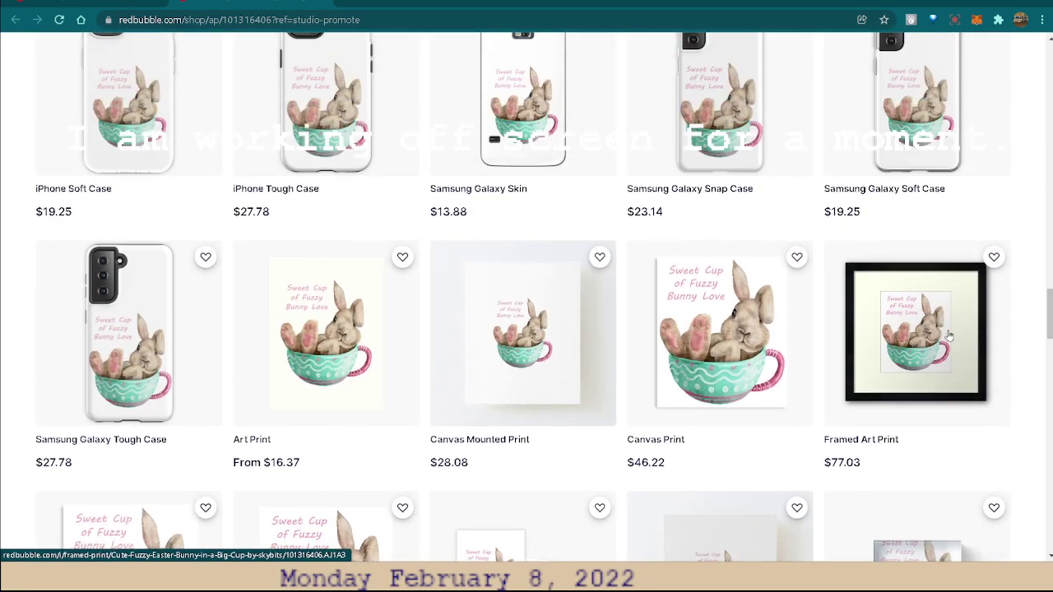
scroll(946, 335, up, 5)
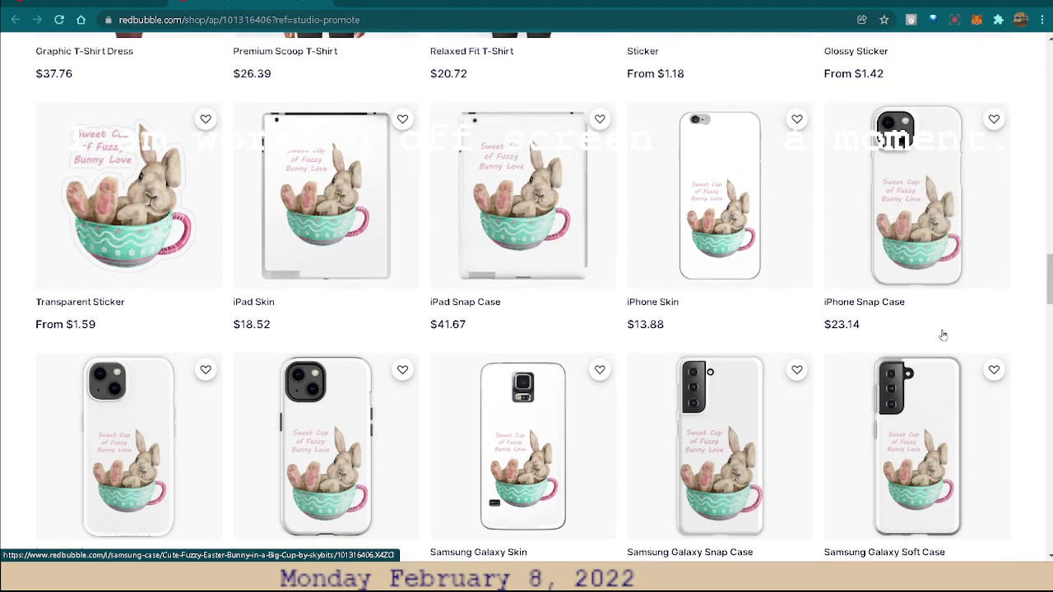
scroll(944, 335, up, 3)
scroll(950, 325, up, 2)
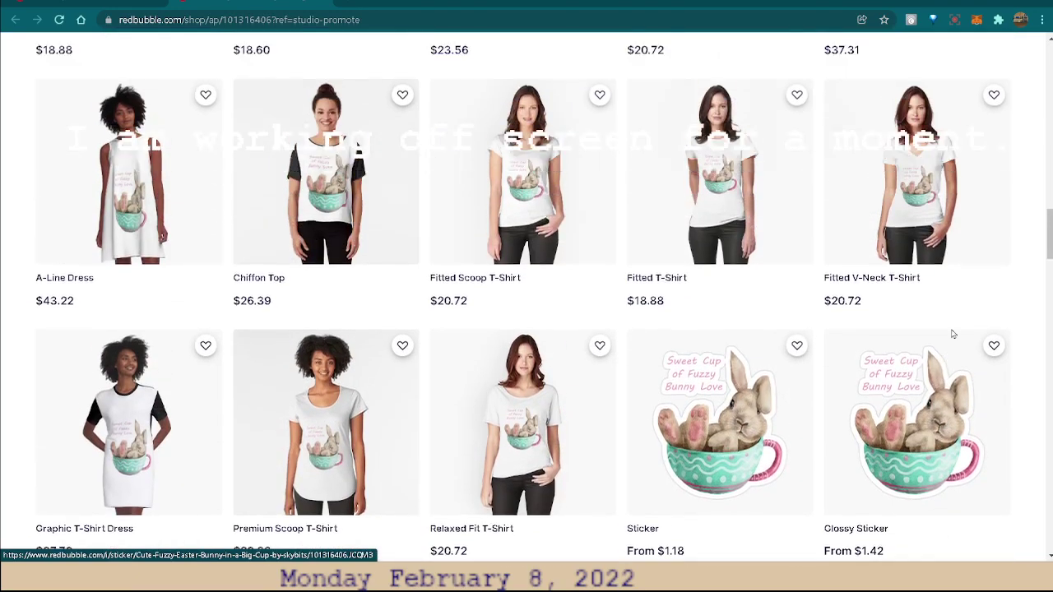
scroll(959, 329, up, 3)
scroll(960, 362, down, 2)
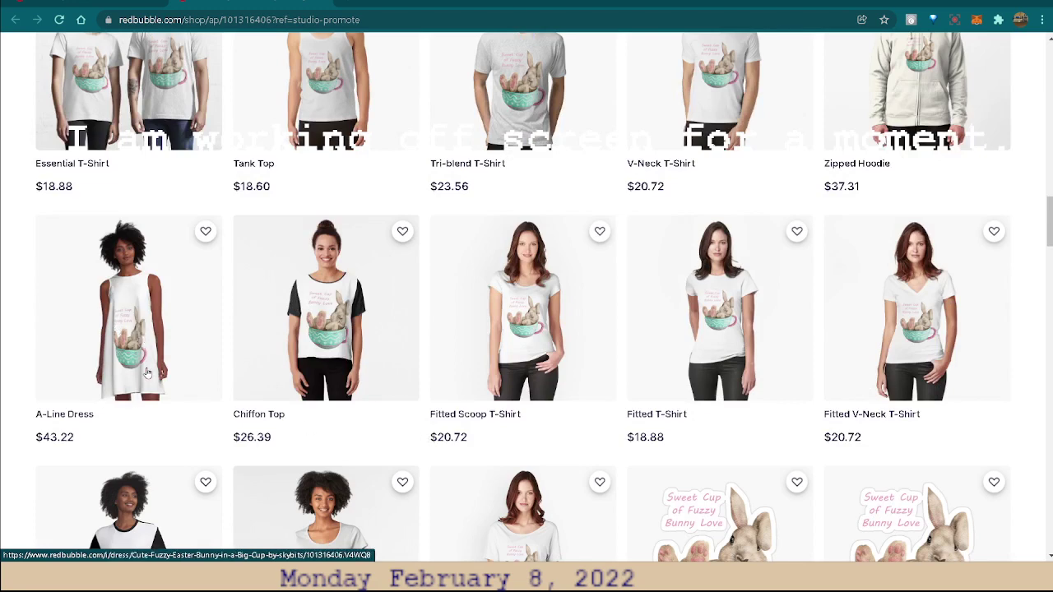
scroll(543, 414, down, 2)
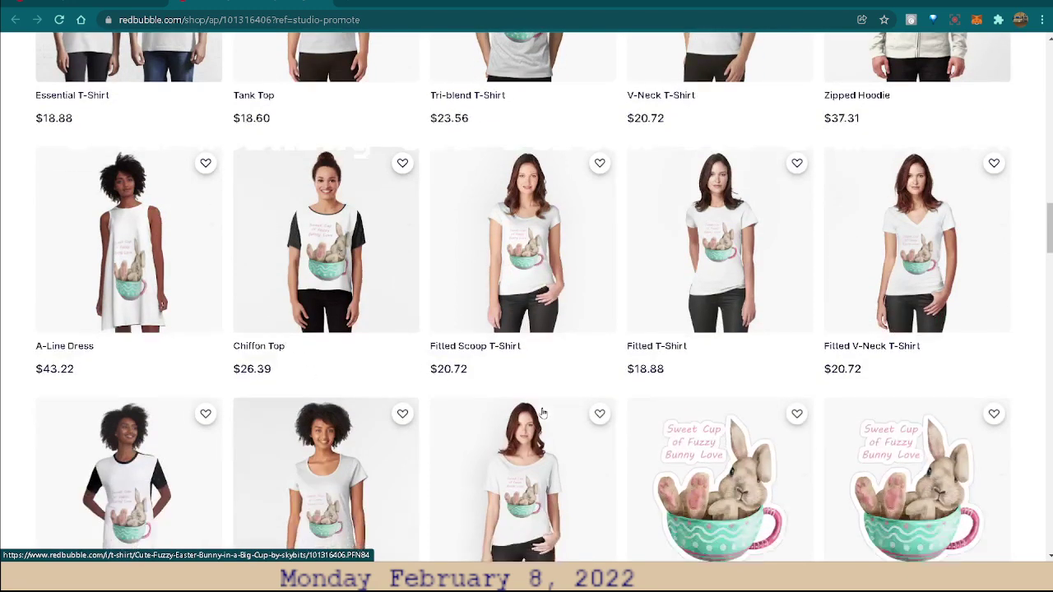
scroll(542, 413, down, 1)
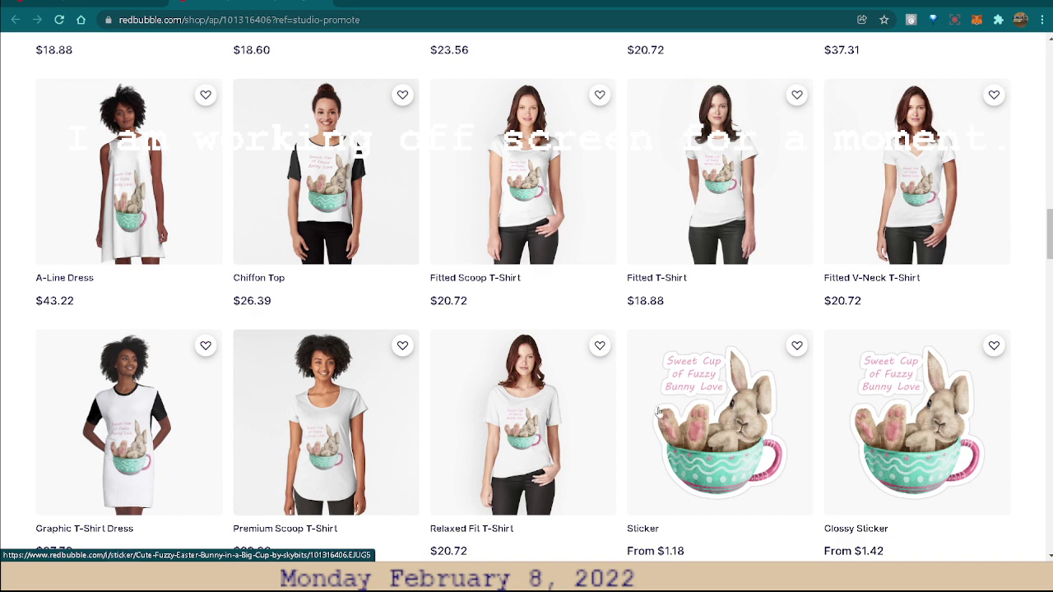
scroll(642, 329, up, 1)
scroll(607, 210, up, 4)
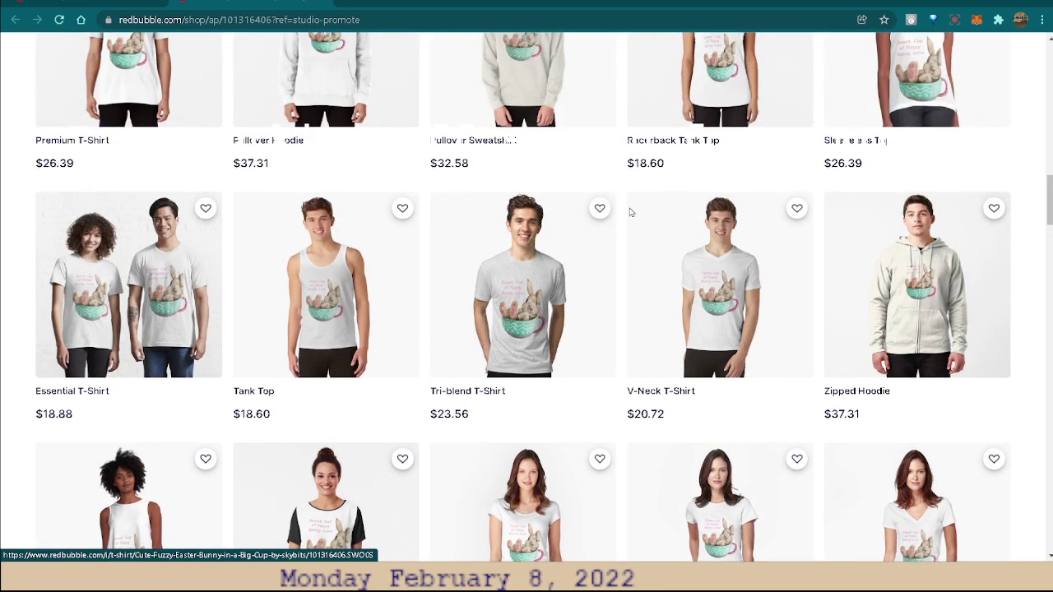
scroll(630, 212, up, 1)
scroll(659, 213, up, 1)
scroll(684, 214, up, 1)
scroll(685, 215, up, 1)
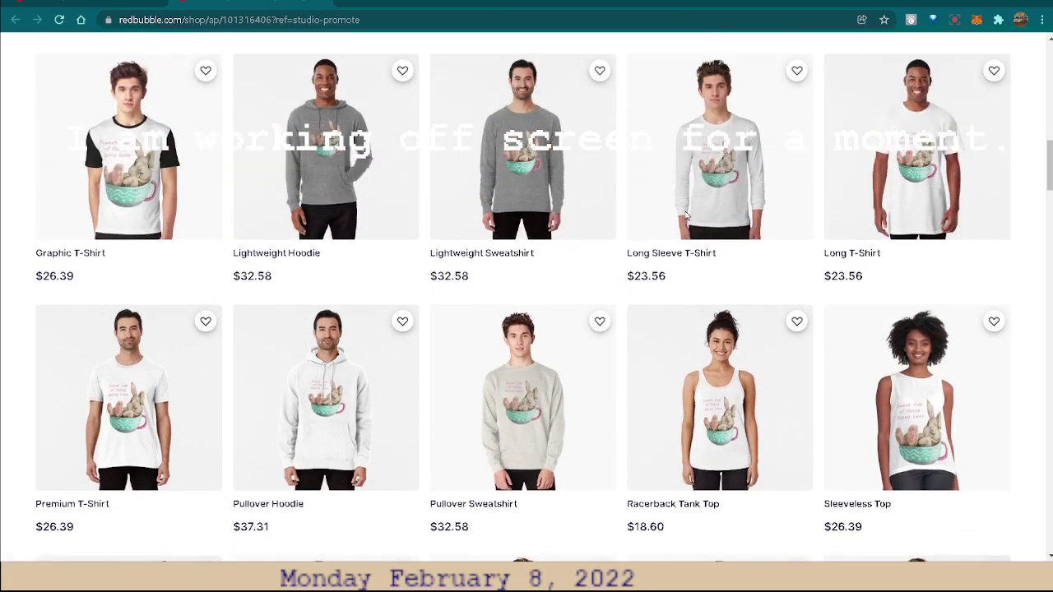
scroll(683, 210, up, 2)
scroll(671, 213, up, 2)
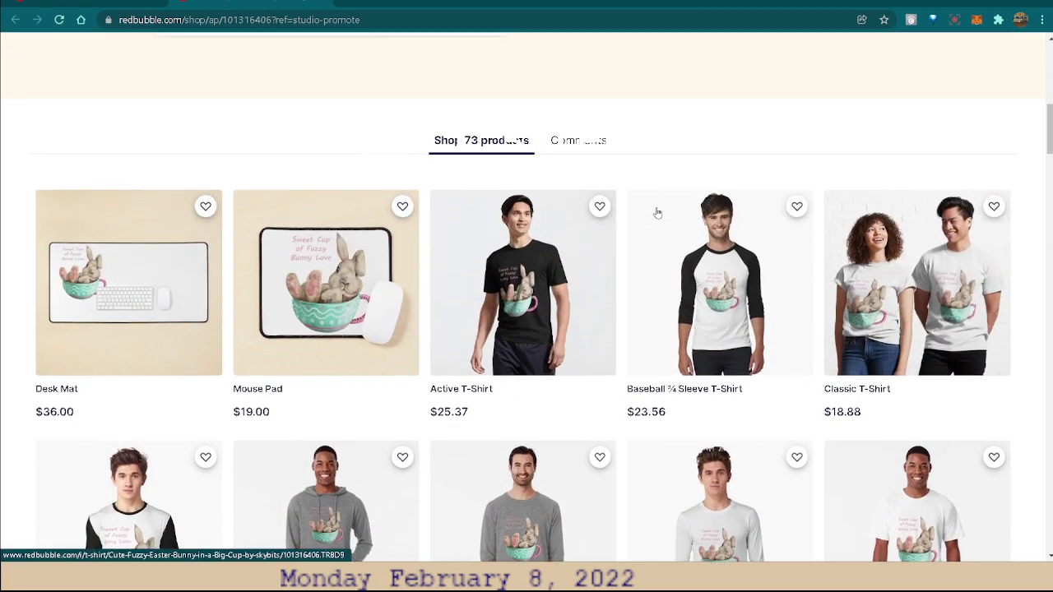
scroll(566, 239, up, 1)
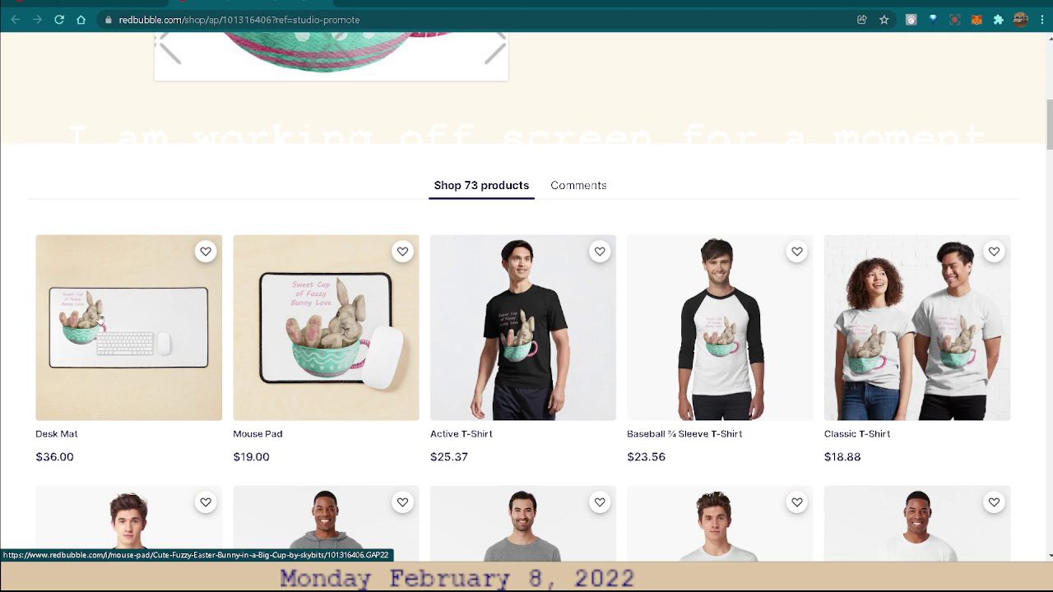
scroll(722, 260, up, 2)
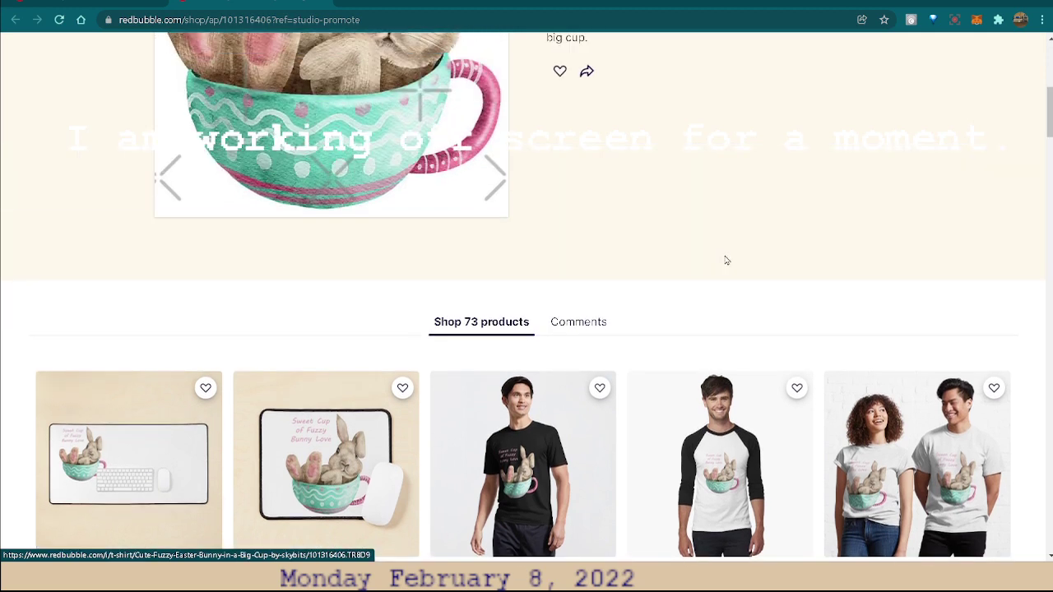
scroll(725, 247, up, 2)
scroll(717, 230, up, 1)
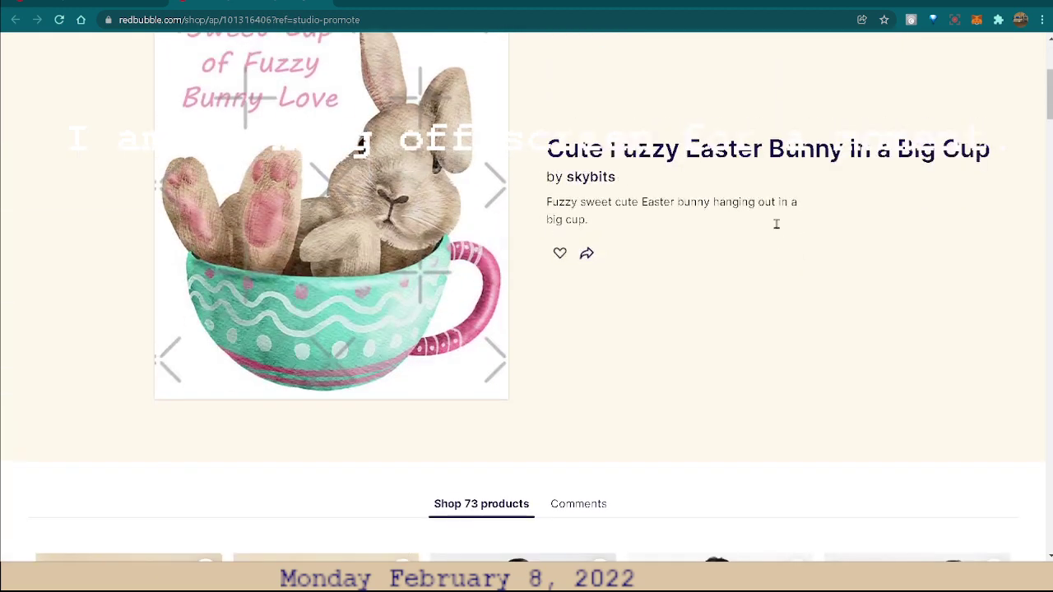
scroll(786, 227, up, 2)
scroll(860, 198, up, 2)
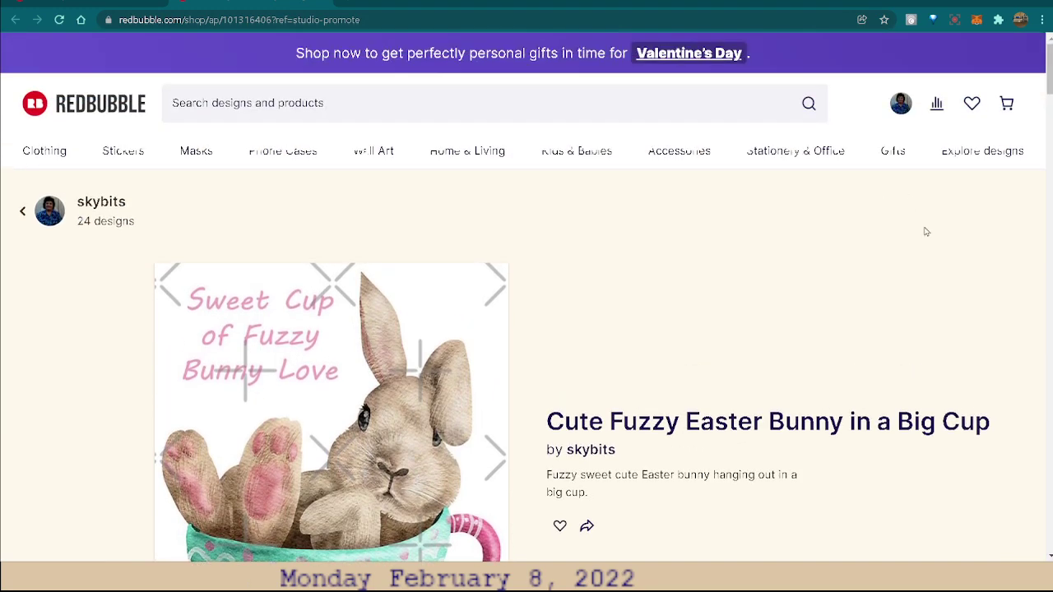
scroll(646, 271, down, 1)
scroll(658, 308, down, 2)
scroll(712, 312, down, 1)
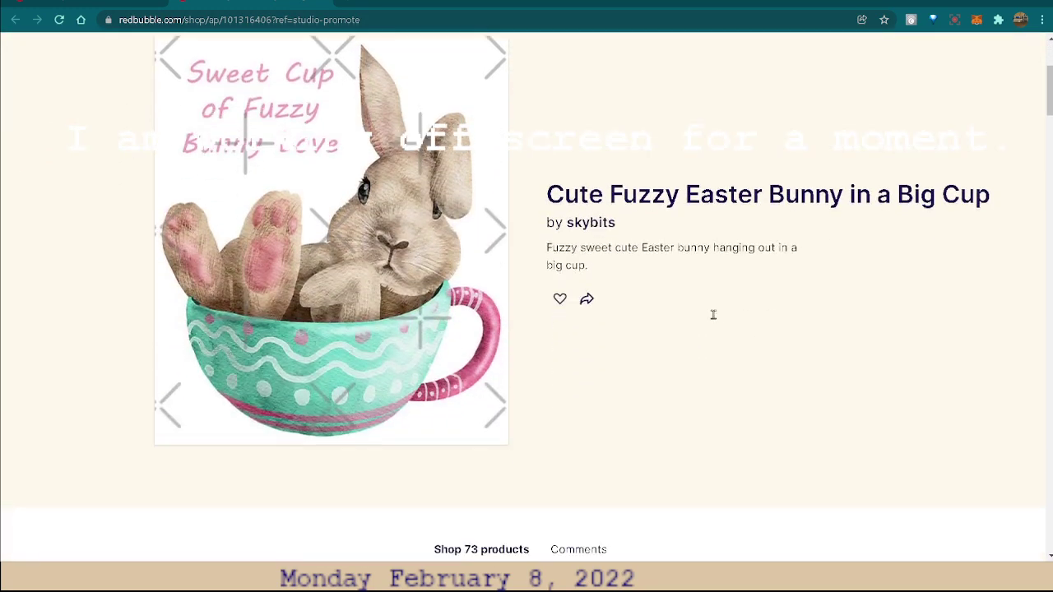
scroll(647, 332, down, 1)
scroll(734, 322, down, 1)
scroll(789, 301, down, 1)
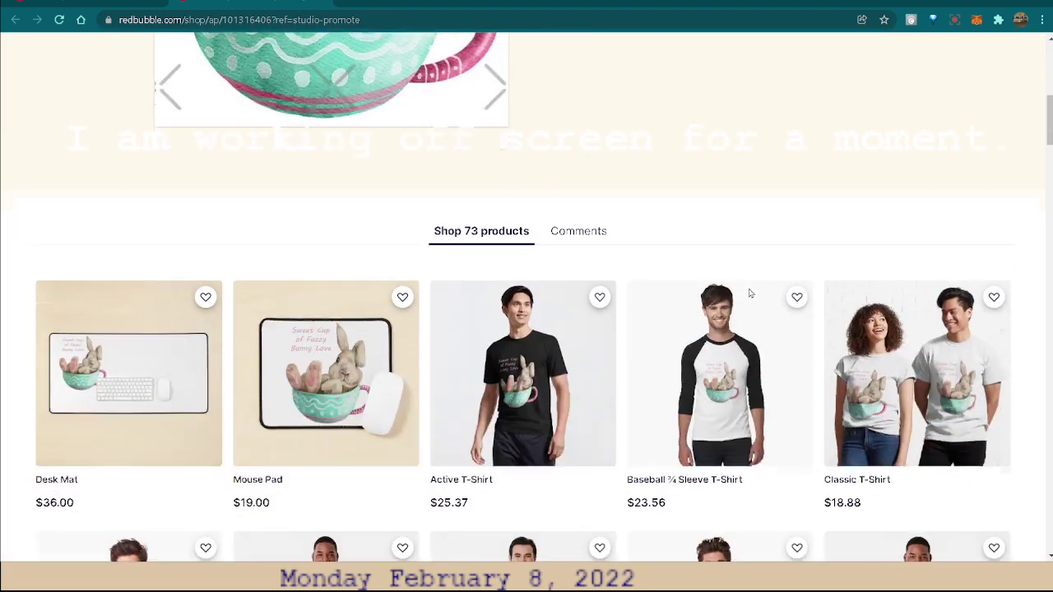
scroll(748, 291, down, 1)
scroll(740, 285, down, 1)
scroll(740, 285, down, 1)
scroll(740, 286, down, 1)
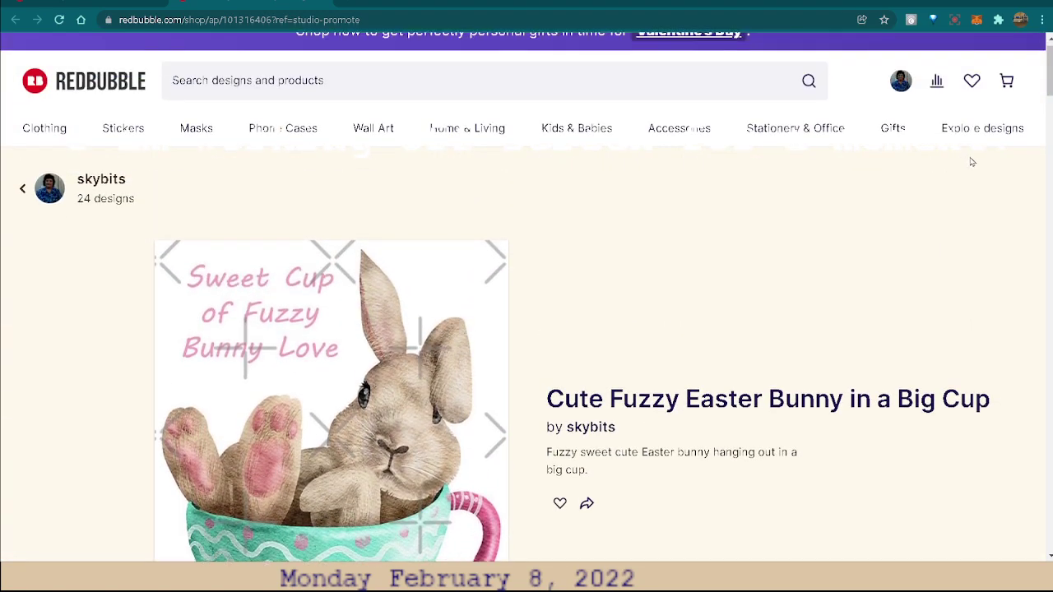
Check followers, favorites and sales stats, then go to the public skybits shop page
click(901, 81)
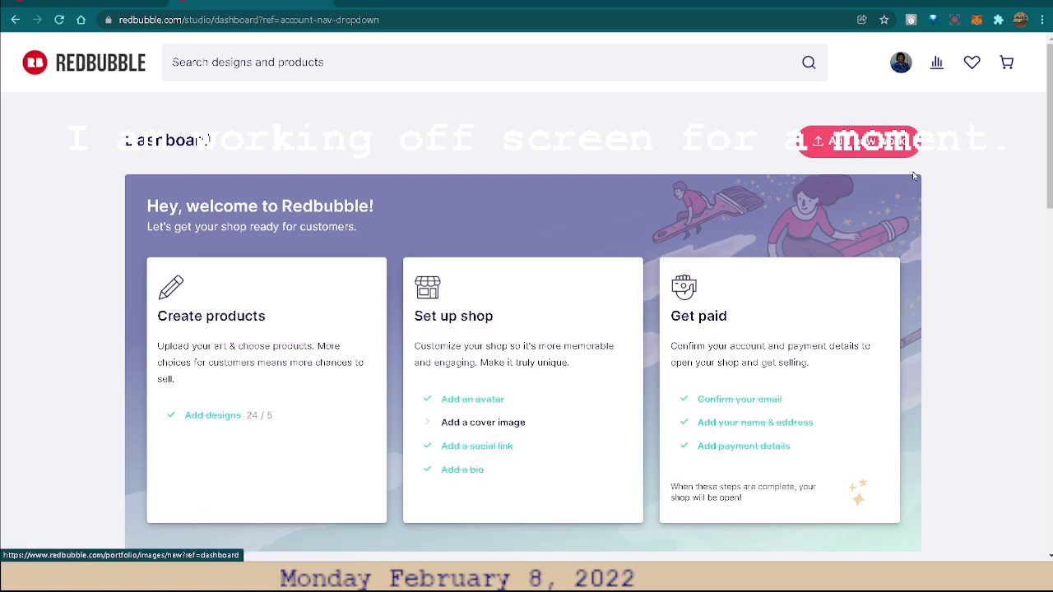
click(938, 66)
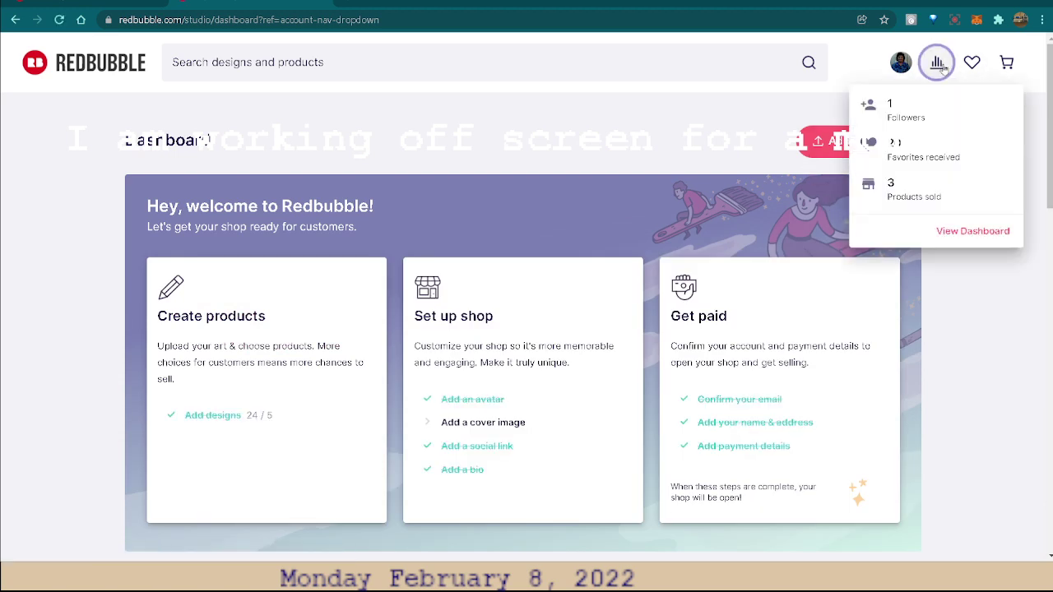
click(905, 69)
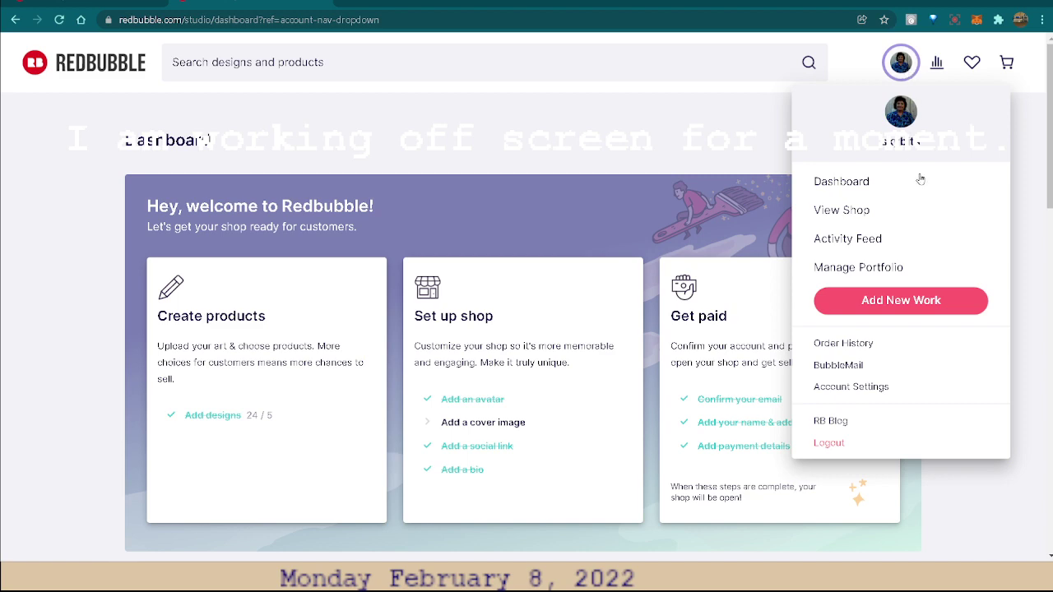
click(850, 211)
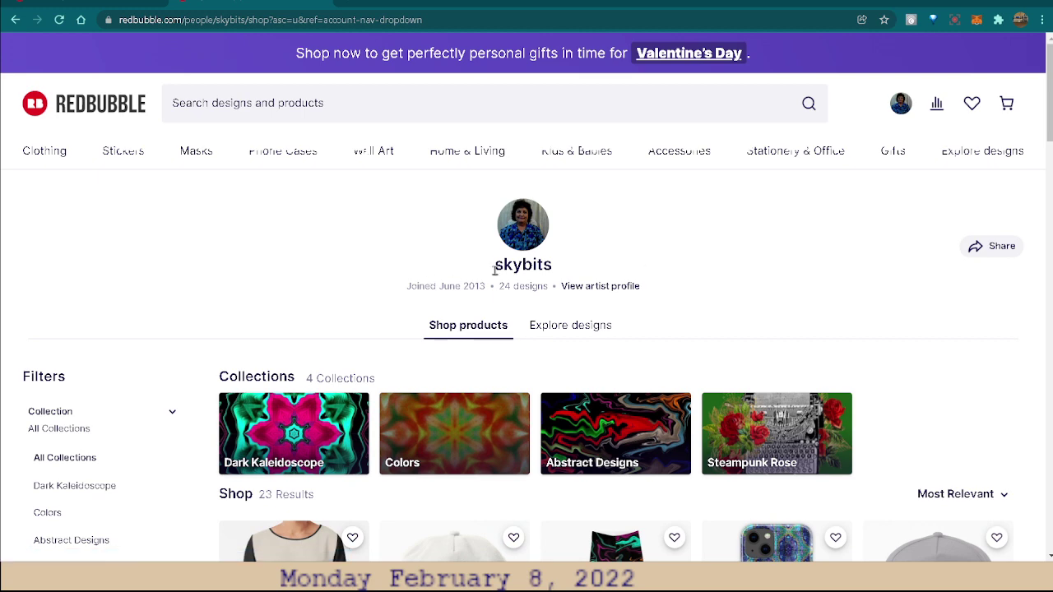
scroll(814, 268, down, 4)
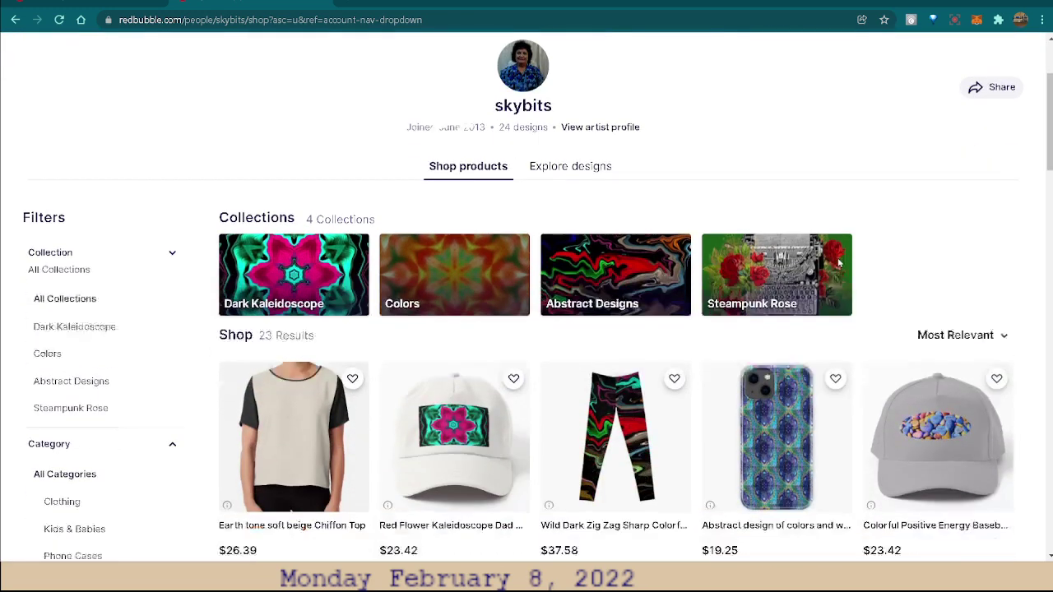
scroll(837, 260, down, 1)
scroll(828, 258, down, 3)
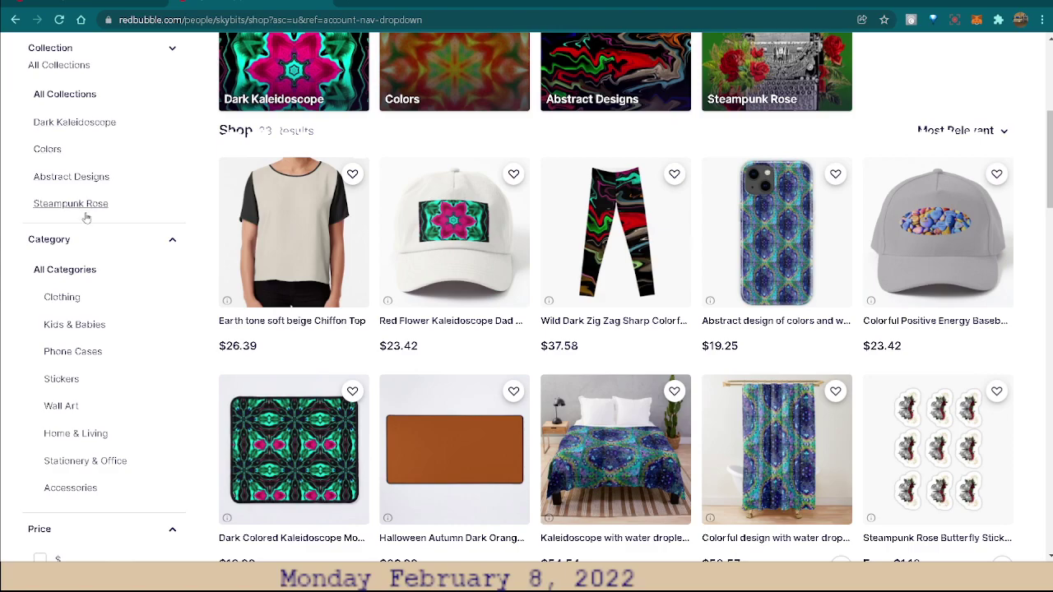
scroll(155, 329, down, 1)
scroll(156, 330, down, 1)
scroll(156, 329, down, 1)
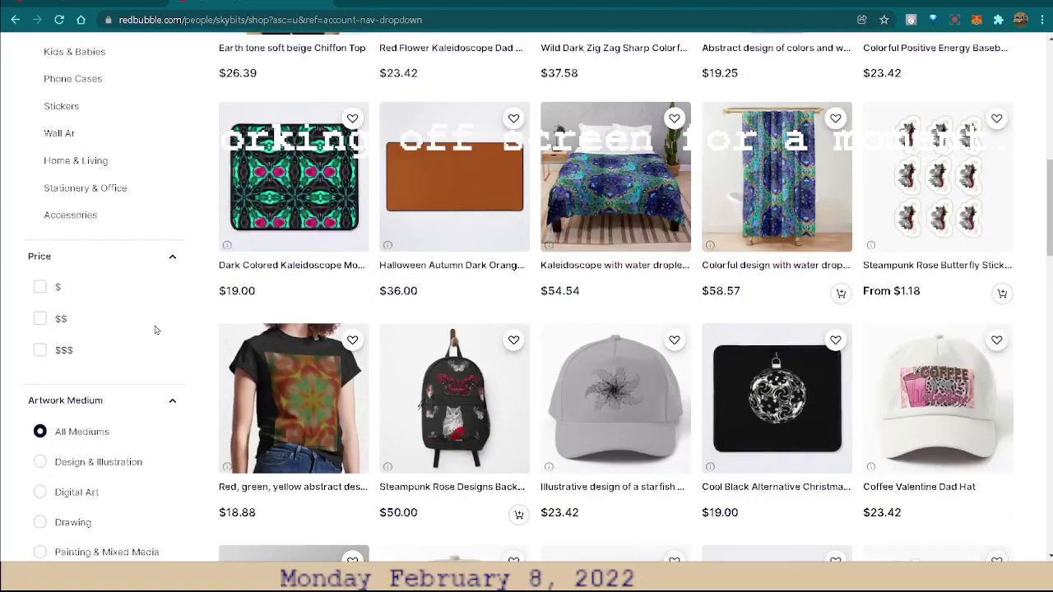
scroll(165, 331, down, 1)
scroll(123, 344, down, 2)
scroll(110, 348, down, 1)
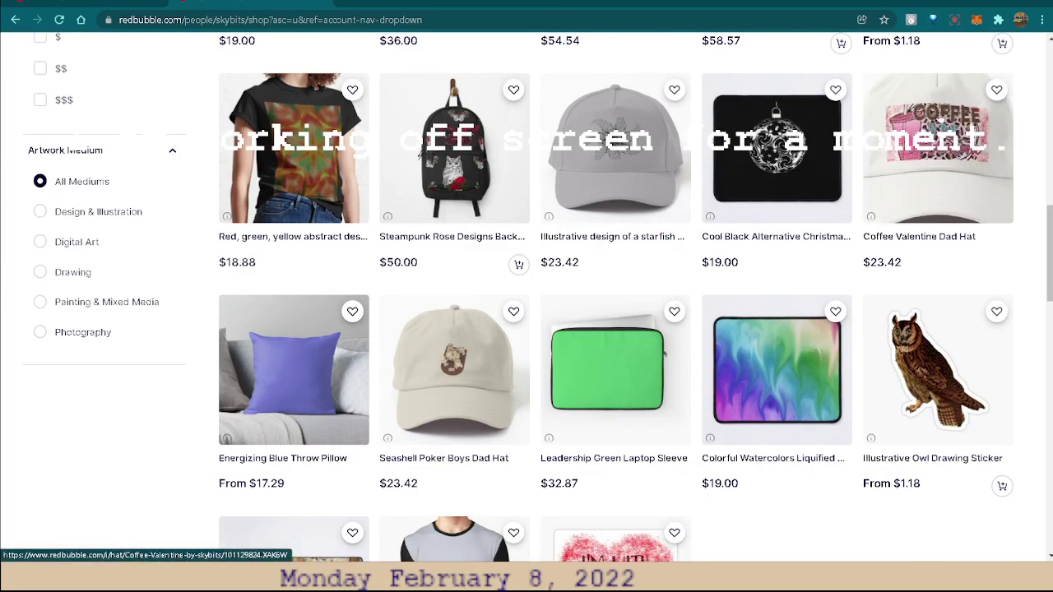
scroll(934, 82, up, 2)
scroll(936, 94, up, 1)
scroll(939, 109, up, 1)
scroll(939, 110, up, 2)
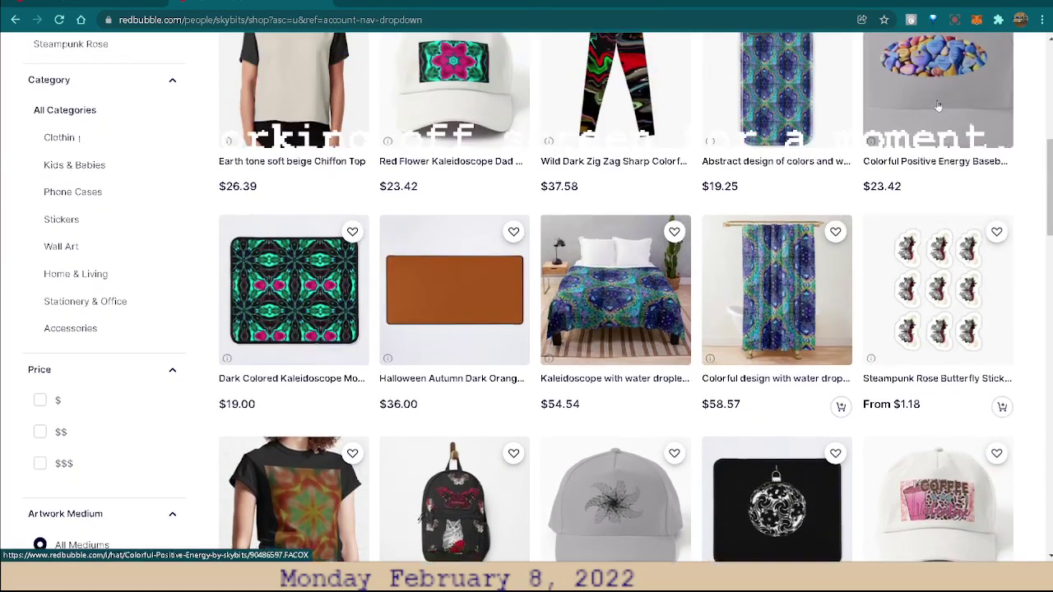
scroll(936, 103, up, 1)
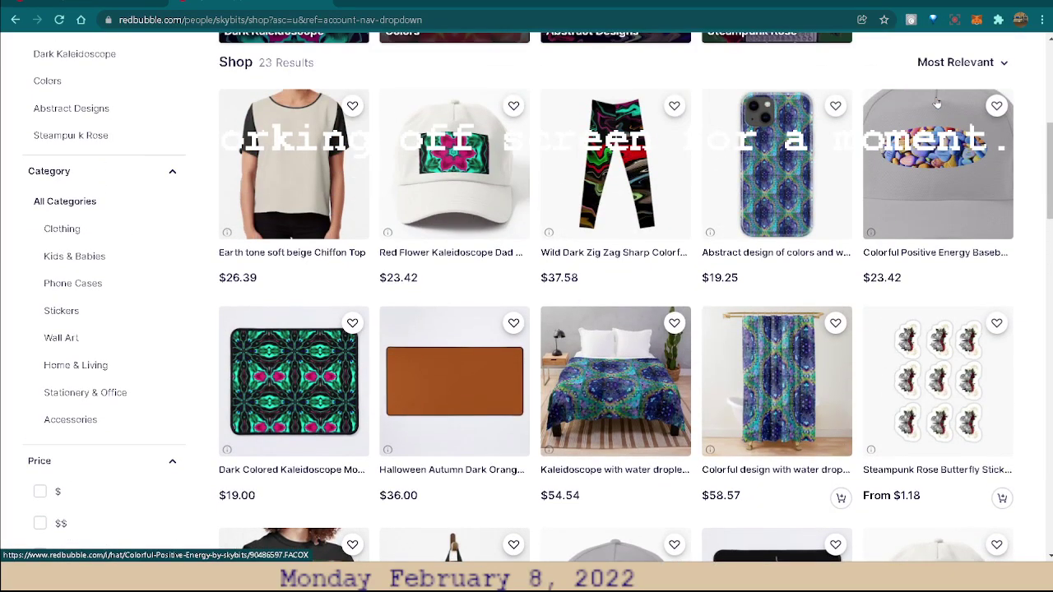
scroll(937, 102, down, 2)
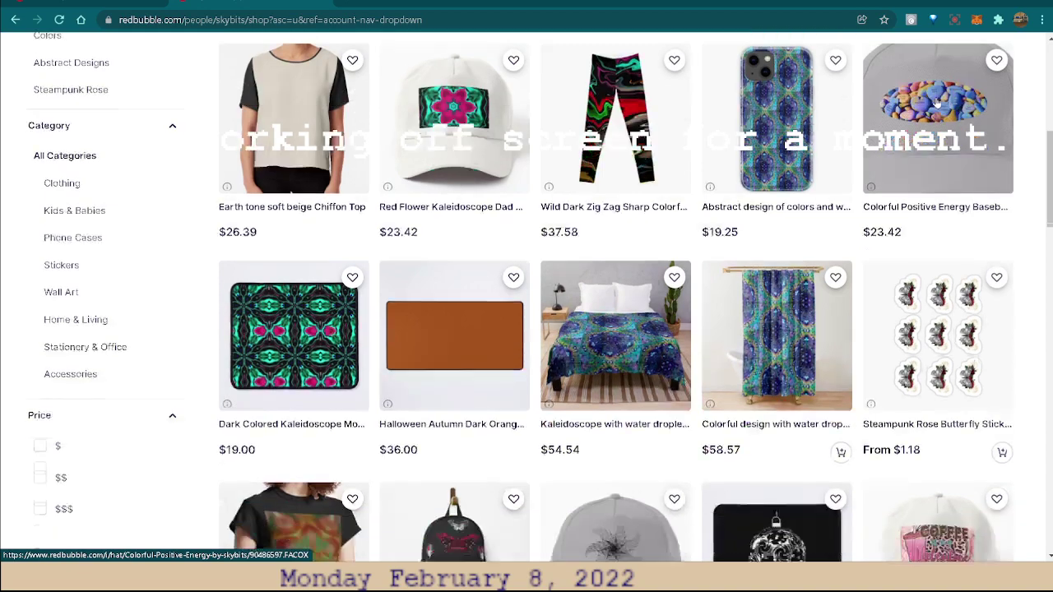
scroll(937, 102, up, 2)
scroll(937, 102, up, 1)
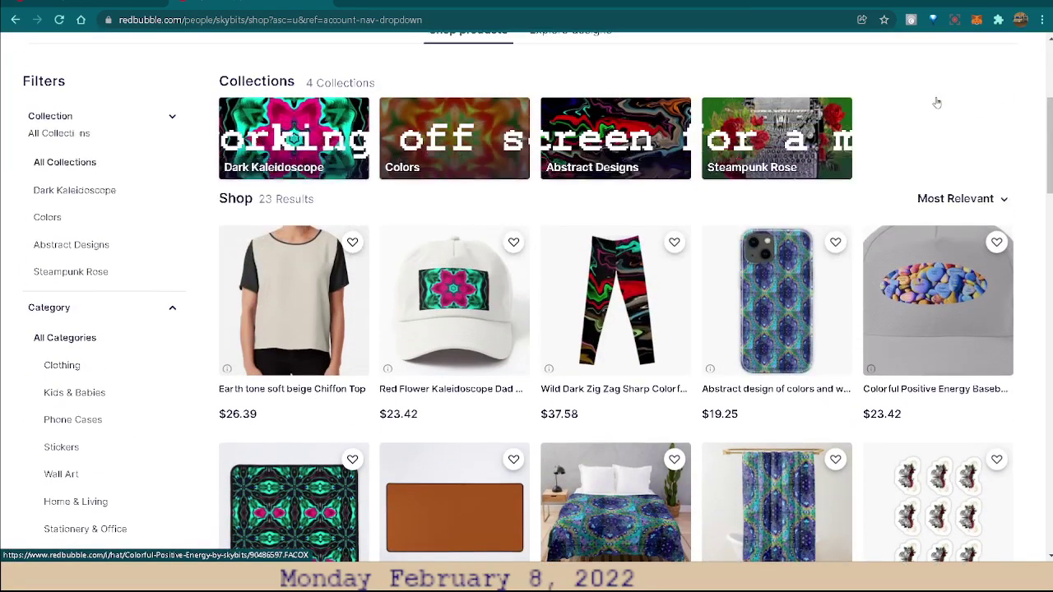
scroll(937, 102, up, 1)
scroll(937, 103, up, 1)
scroll(937, 102, up, 1)
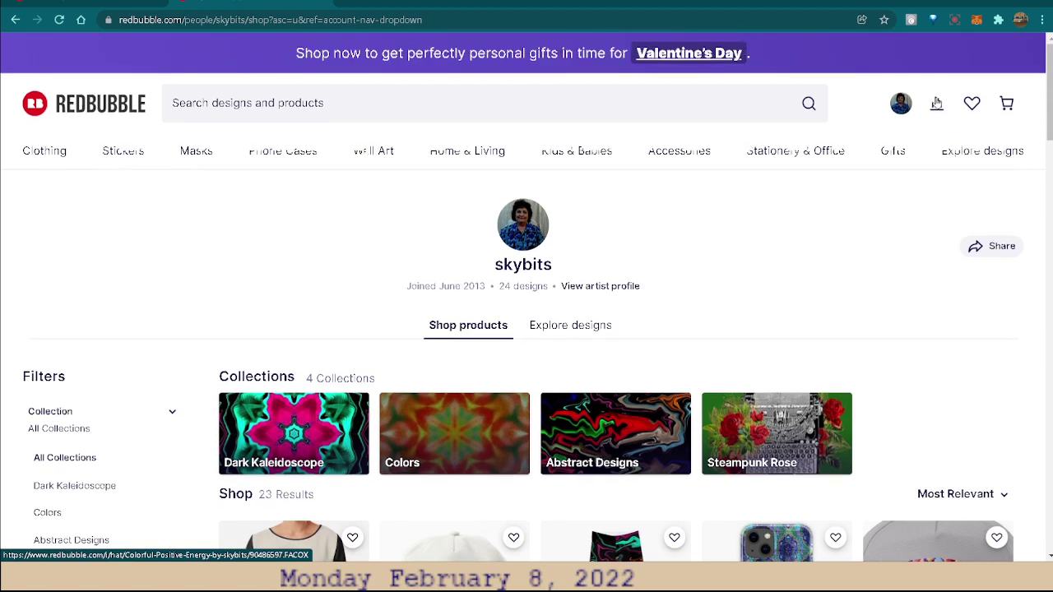
Go to Manage Portfolio and scroll to the works grid listing the bunny design first
click(900, 112)
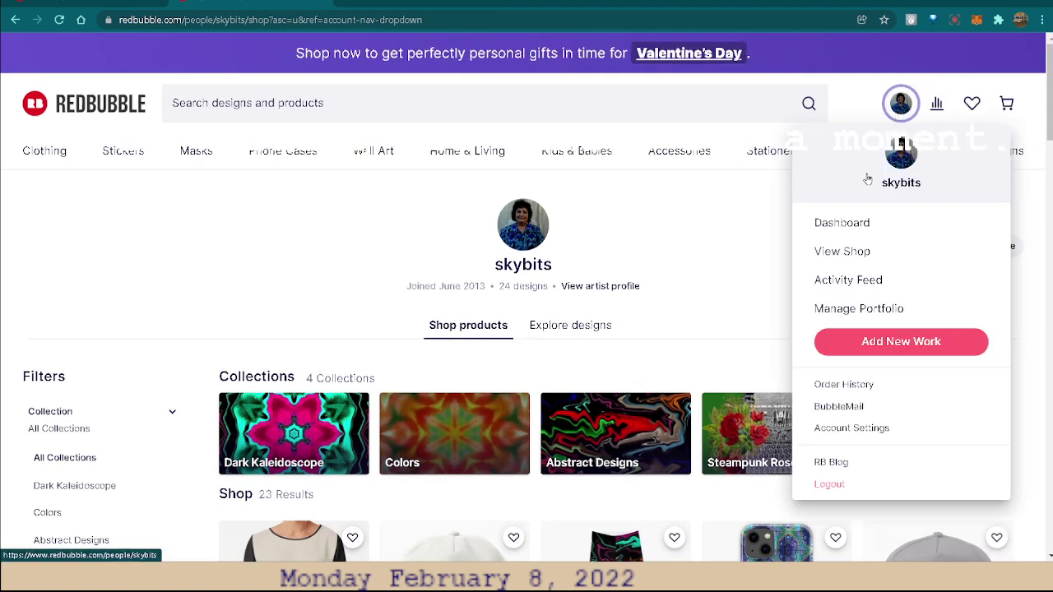
click(847, 311)
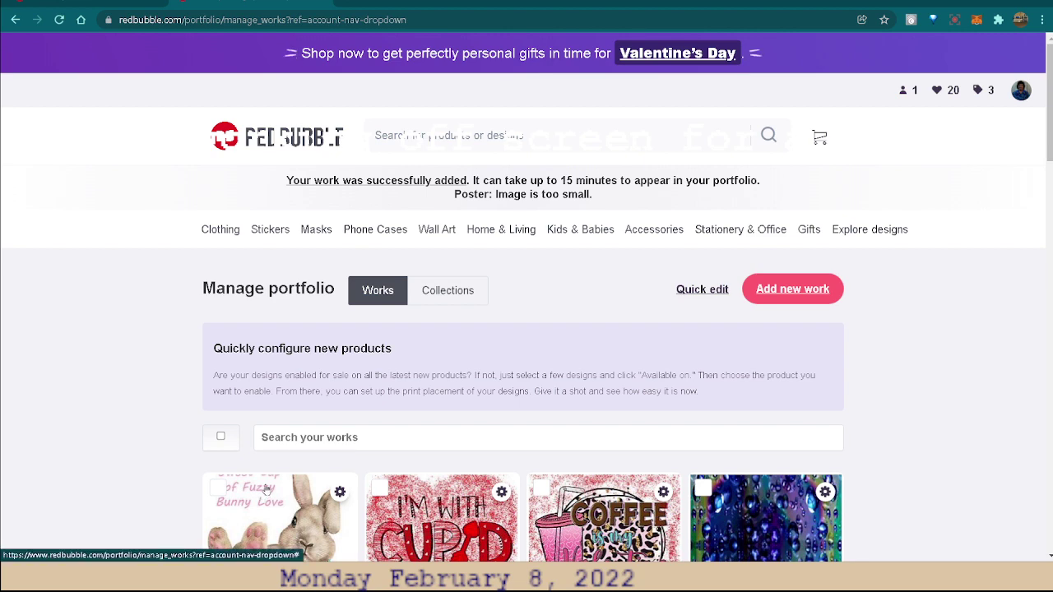
scroll(99, 475, down, 2)
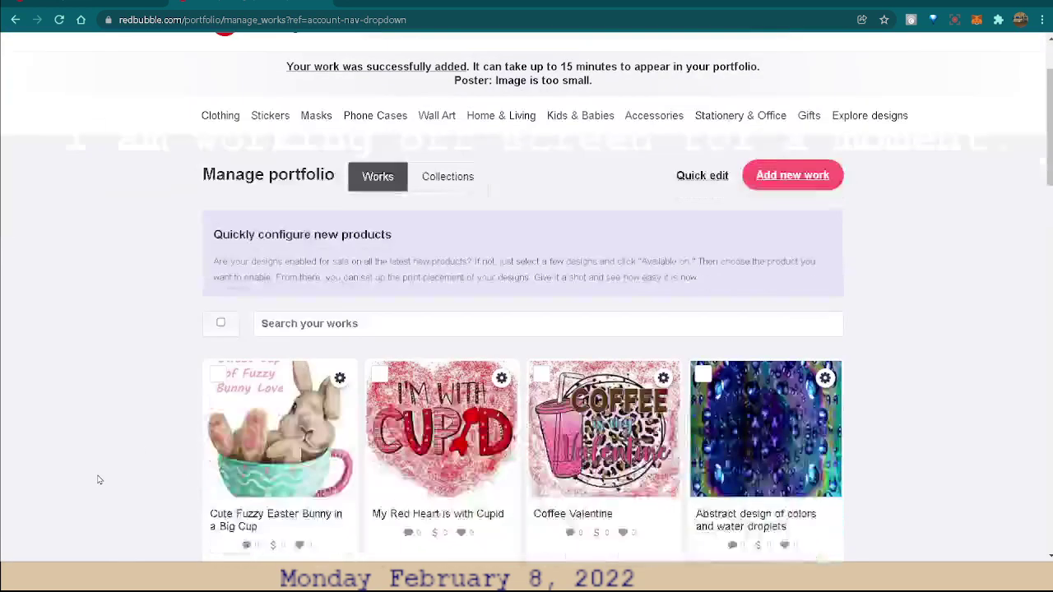
scroll(58, 465, down, 1)
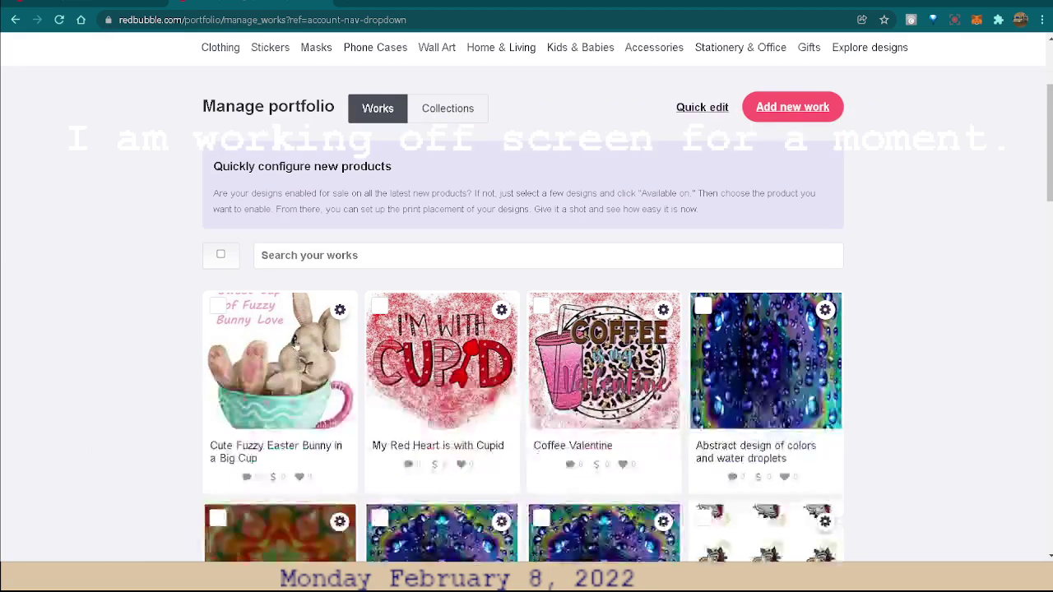
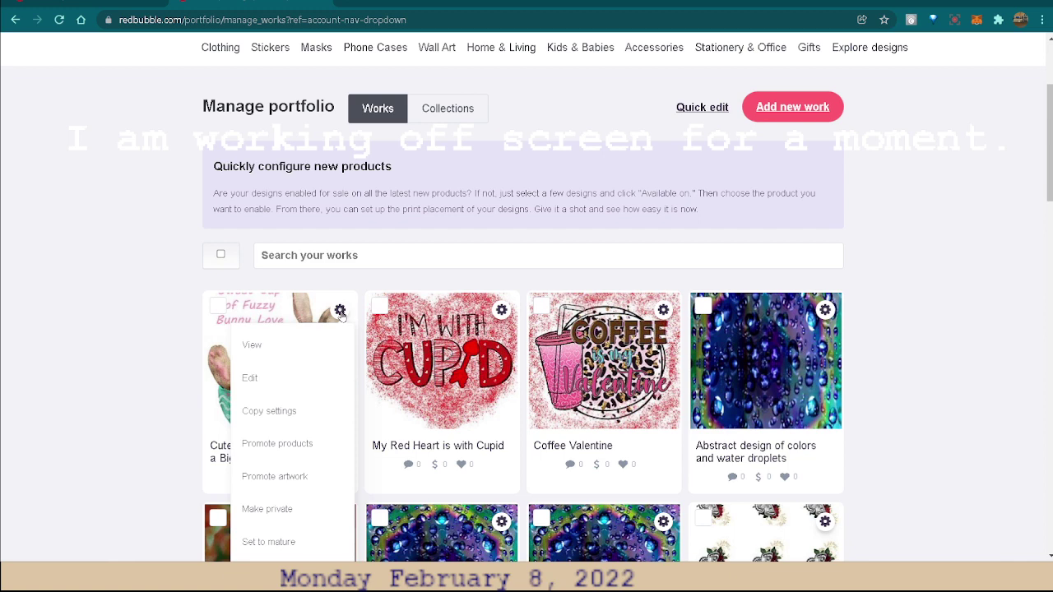
Open the Cute Fuzzy Easter Bunny in a Big Cup edit page and scroll down to its product previews
click(253, 378)
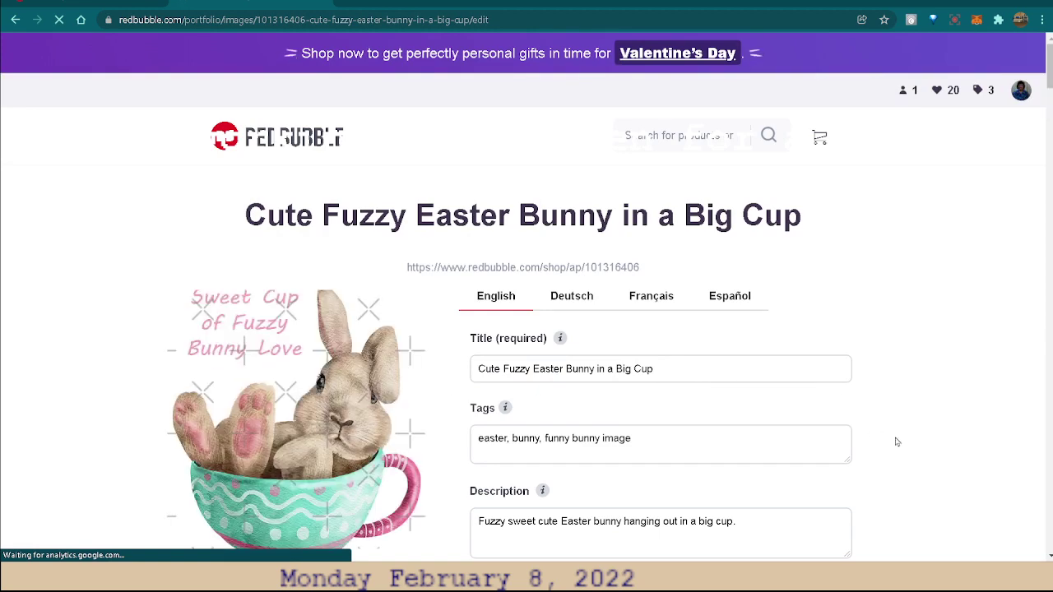
scroll(905, 439, down, 3)
scroll(891, 435, down, 2)
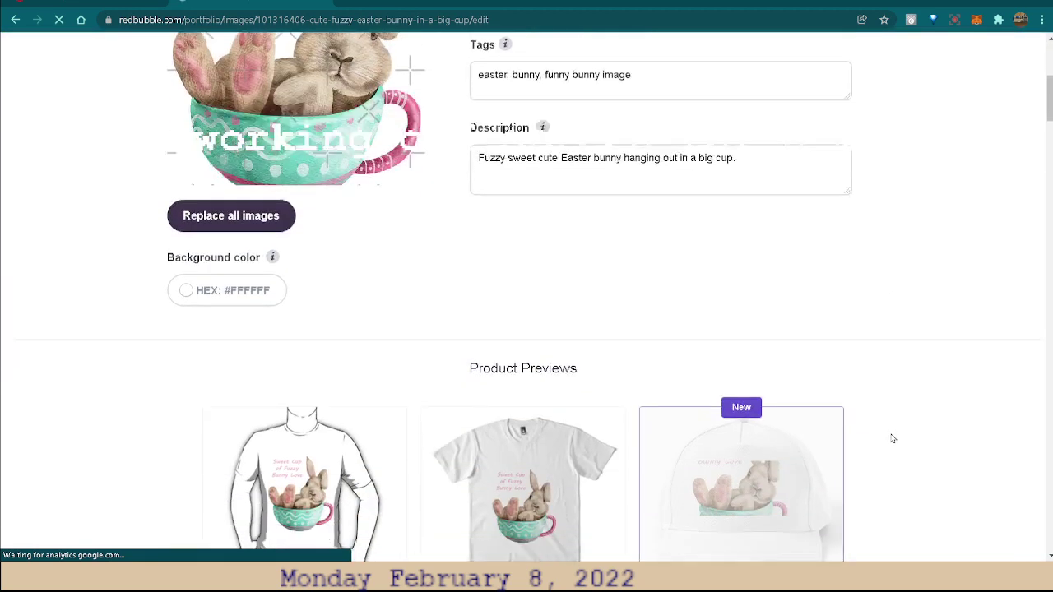
scroll(891, 437, down, 1)
scroll(897, 438, down, 1)
scroll(905, 444, down, 1)
scroll(908, 451, down, 1)
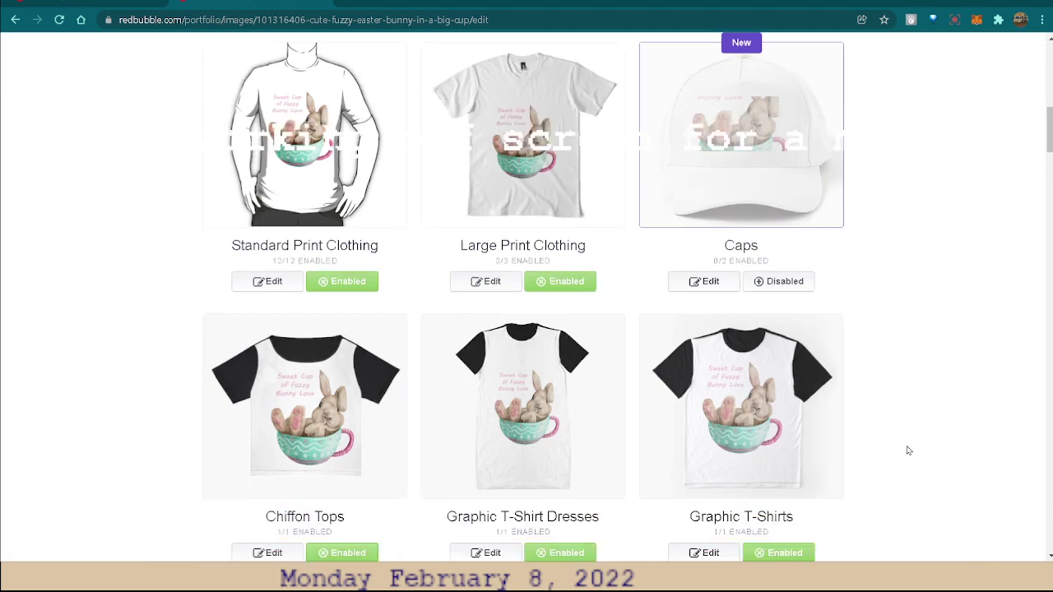
scroll(908, 451, down, 1)
scroll(909, 451, down, 1)
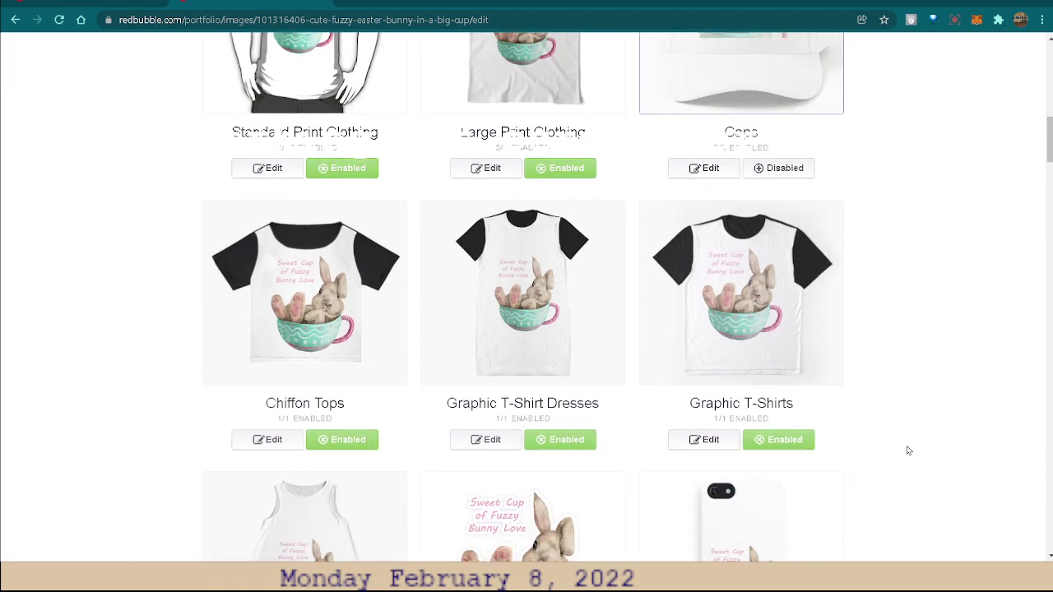
scroll(896, 452, down, 1)
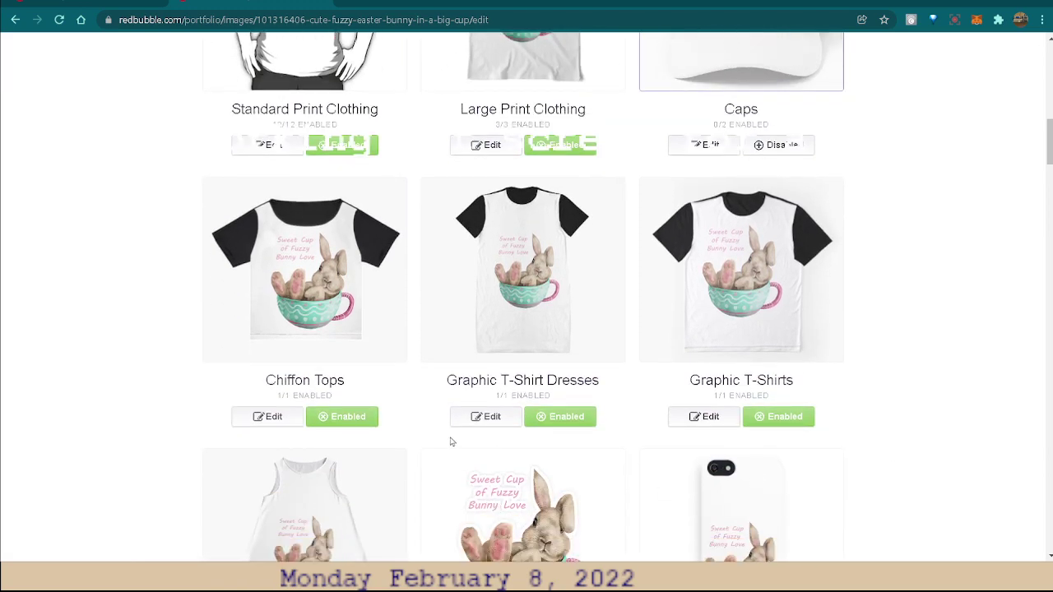
Move the bunny lower and centre it horizontally on Graphic T-Shirt Dresses, then apply the change
click(480, 418)
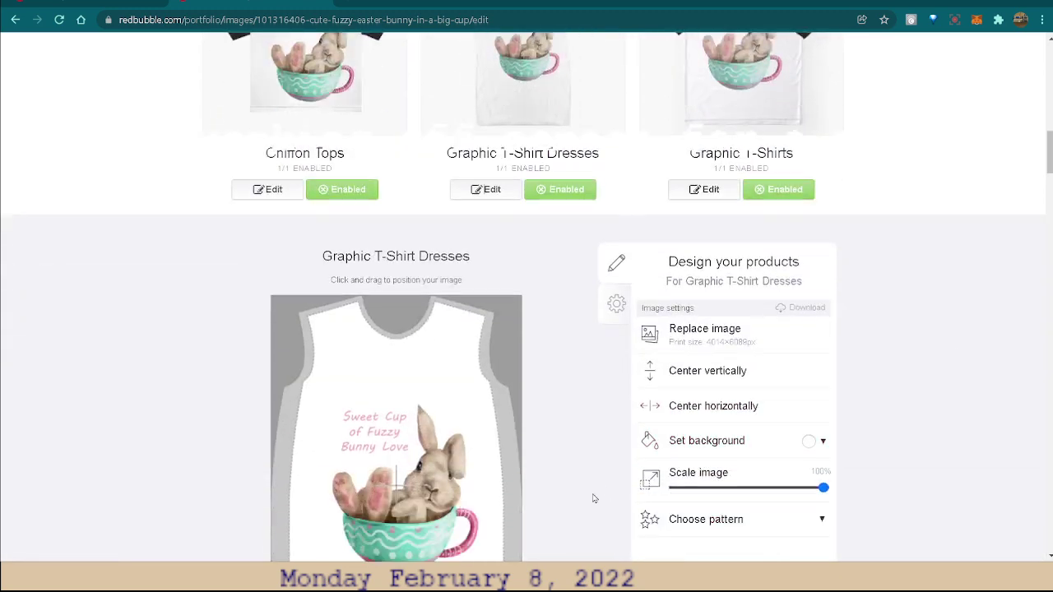
drag(408, 386, 408, 434)
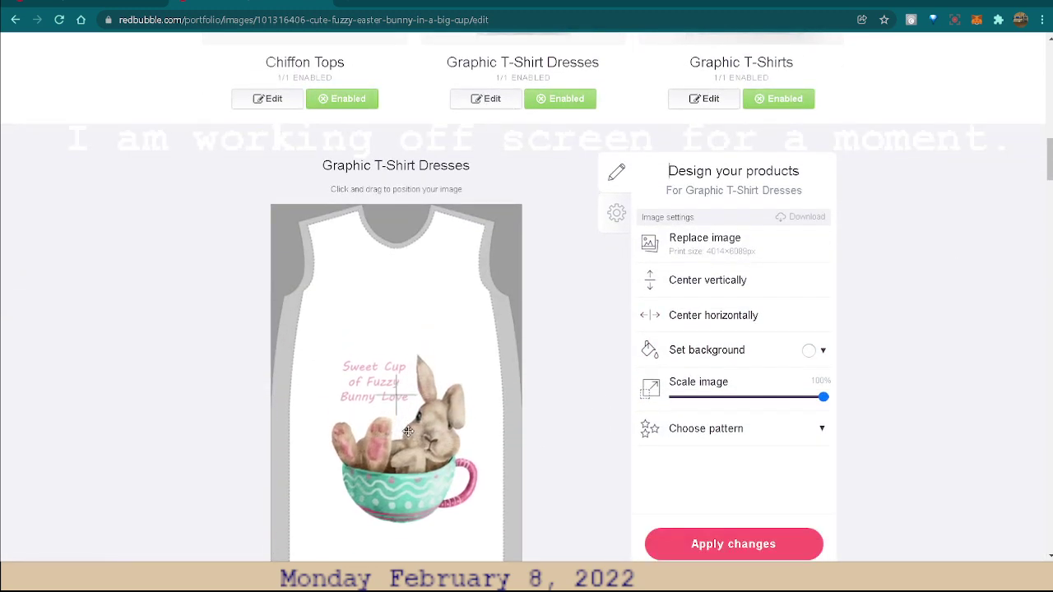
click(714, 318)
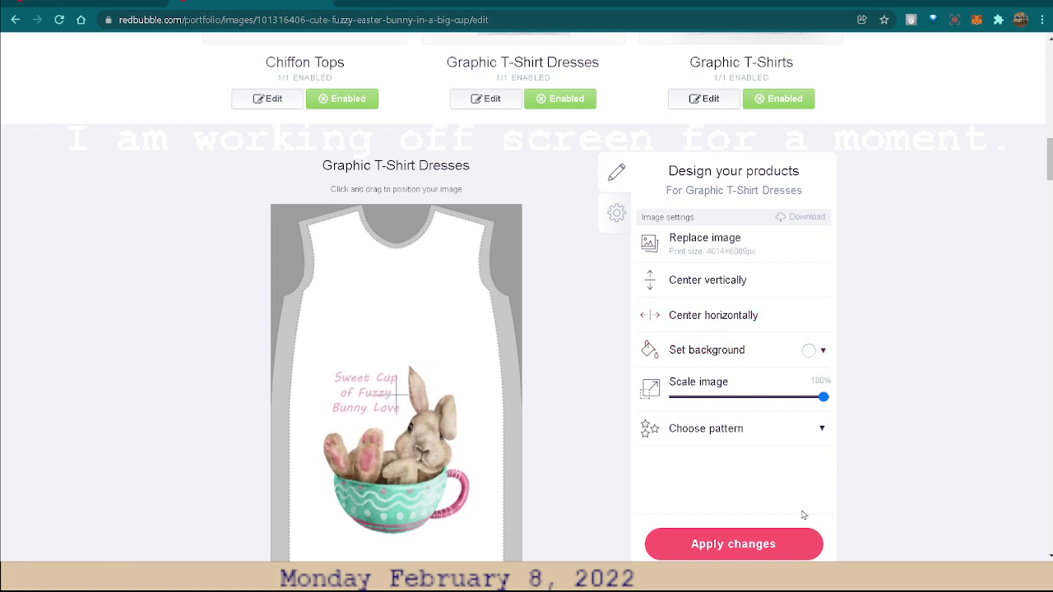
click(765, 546)
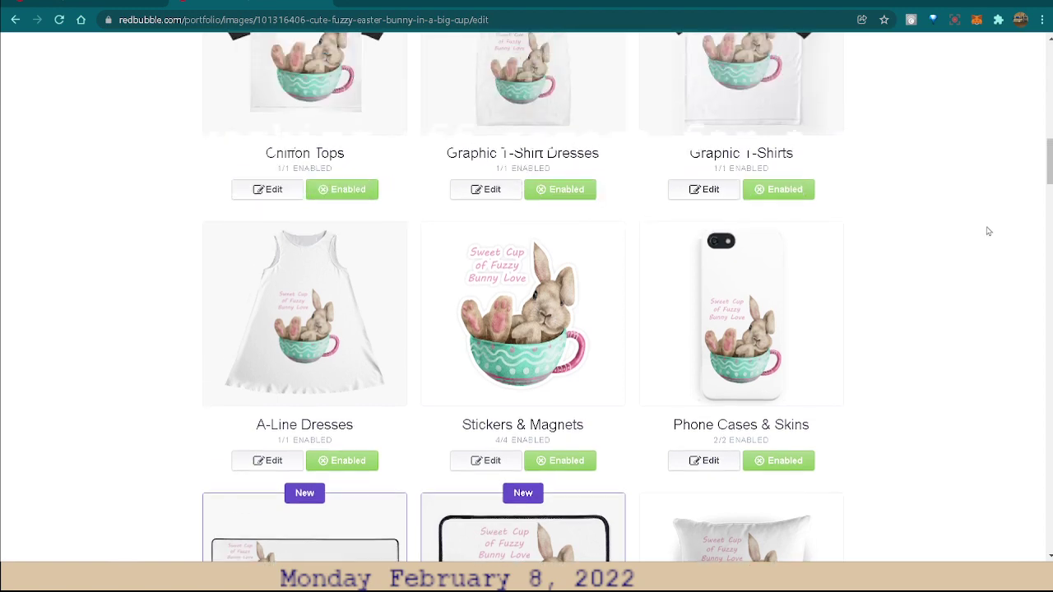
Move the bunny lower and centre it horizontally on the Graphic T-Shirts design
scroll(855, 211, up, 1)
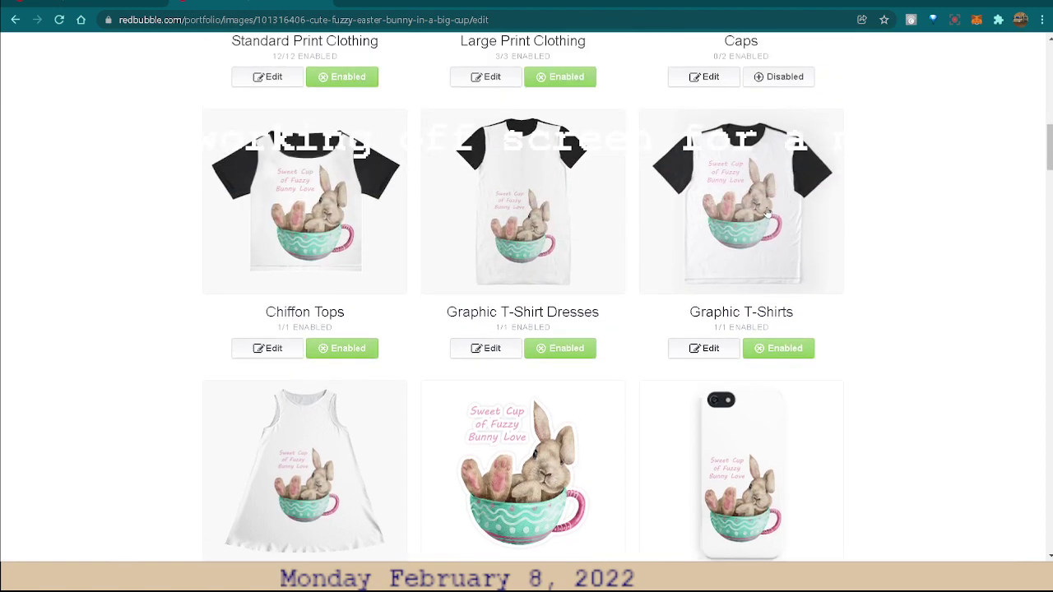
click(700, 348)
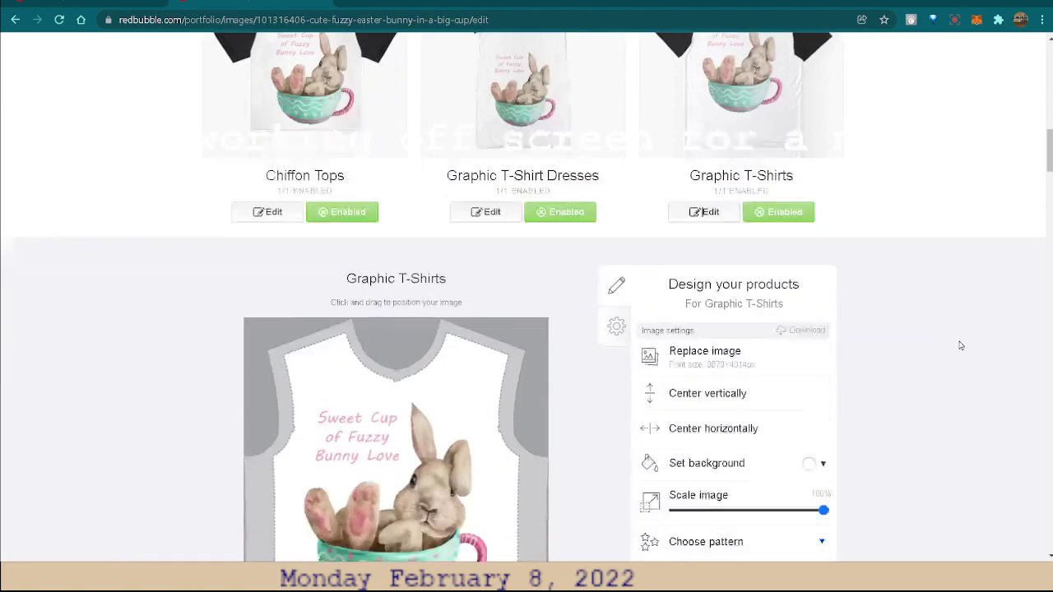
scroll(951, 340, down, 2)
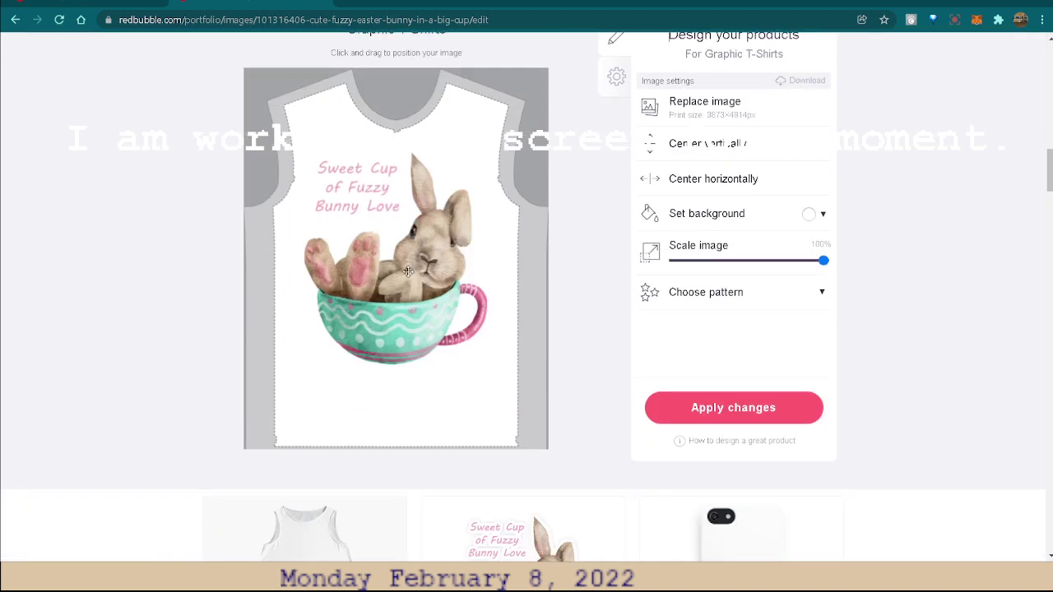
drag(408, 272, 413, 336)
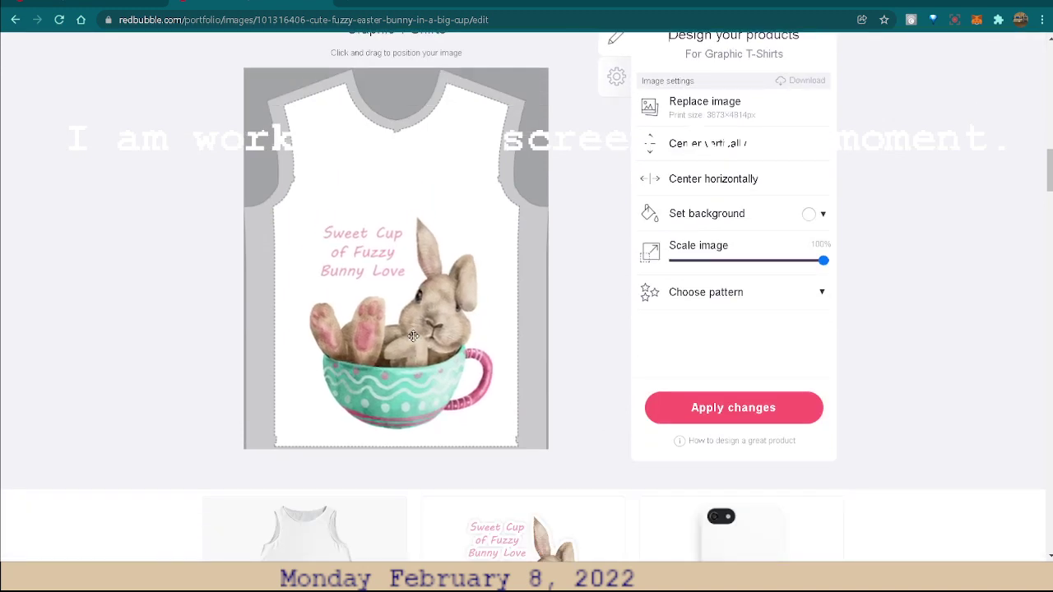
click(707, 182)
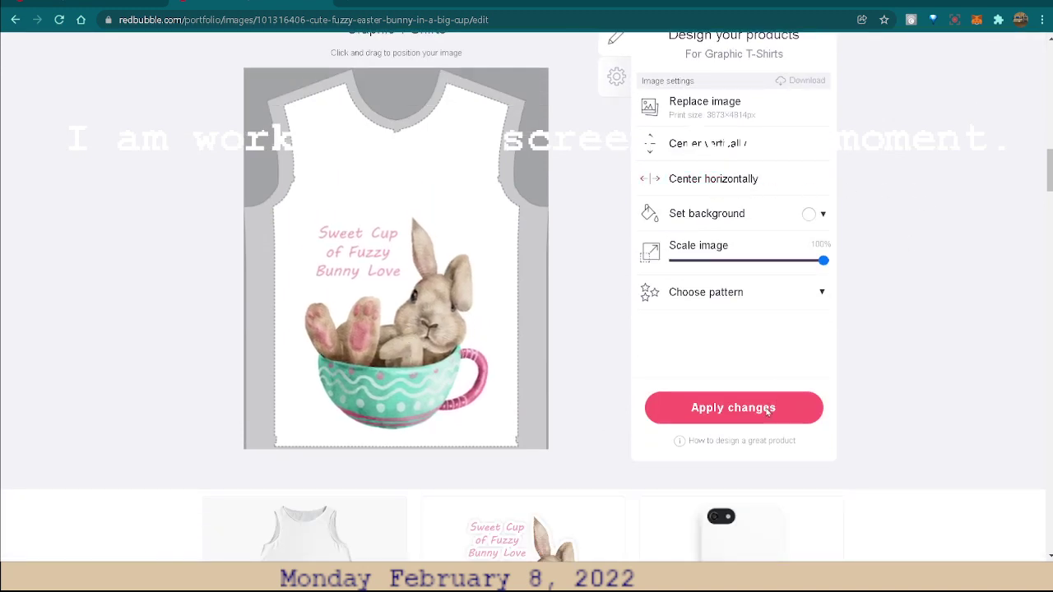
scroll(1029, 288, down, 5)
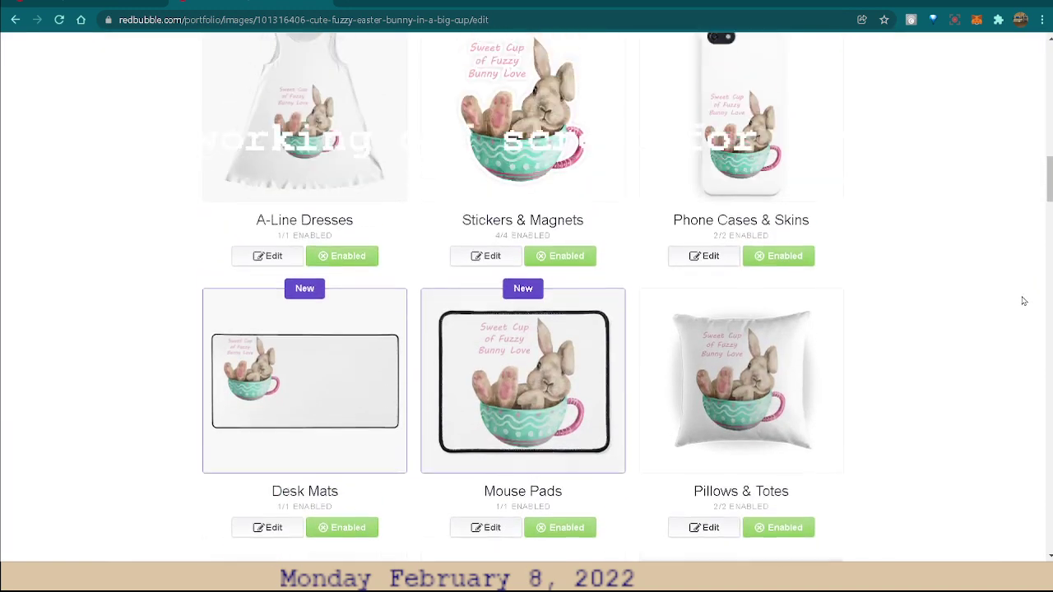
Enable the Pouches, Laptop Skins & Sleeves products for the bunny design
scroll(1024, 301, down, 1)
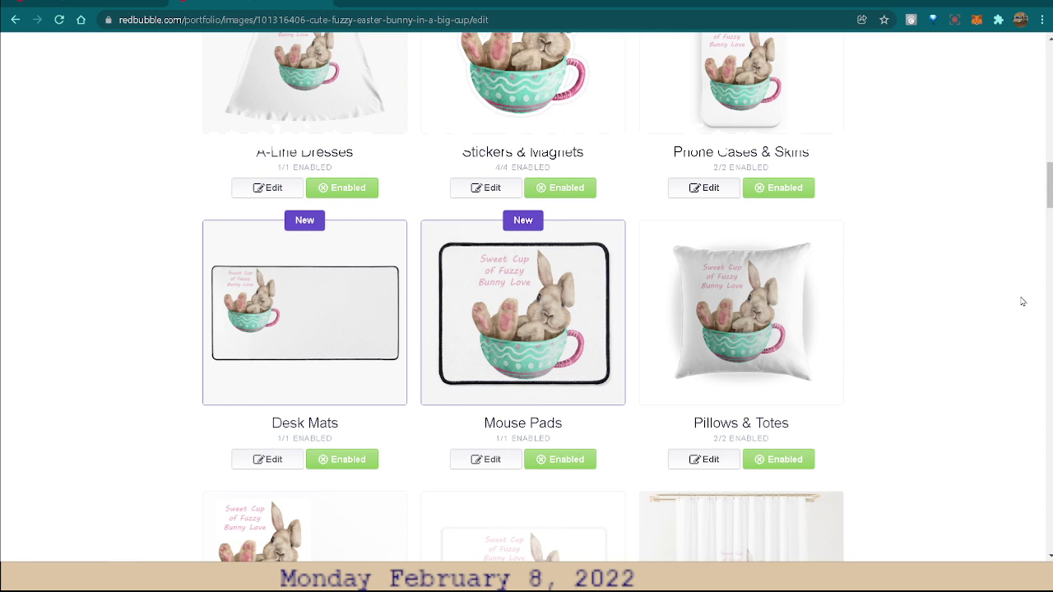
scroll(1016, 297, up, 1)
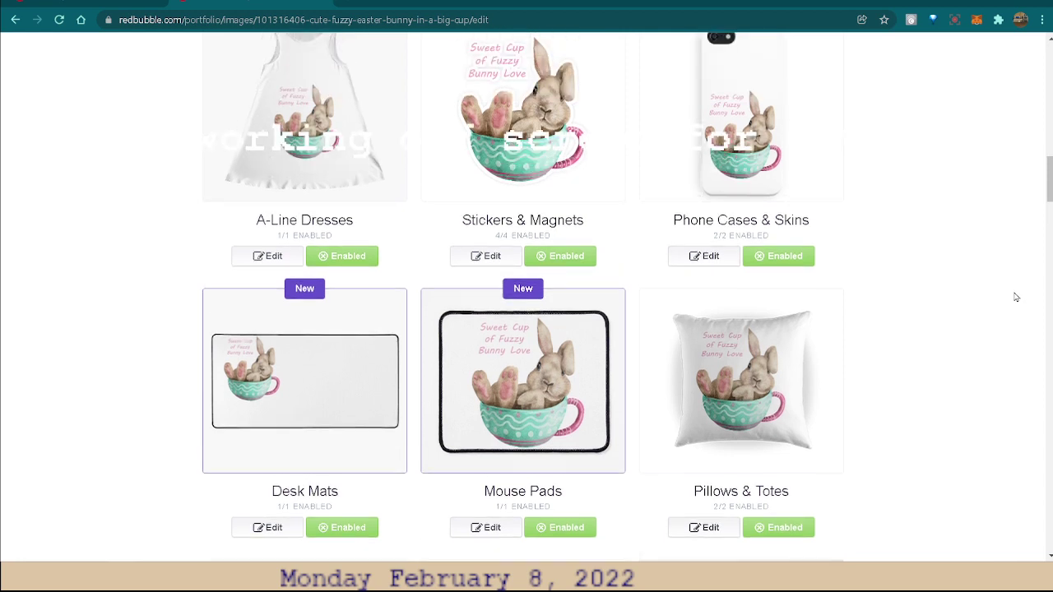
scroll(1016, 297, up, 1)
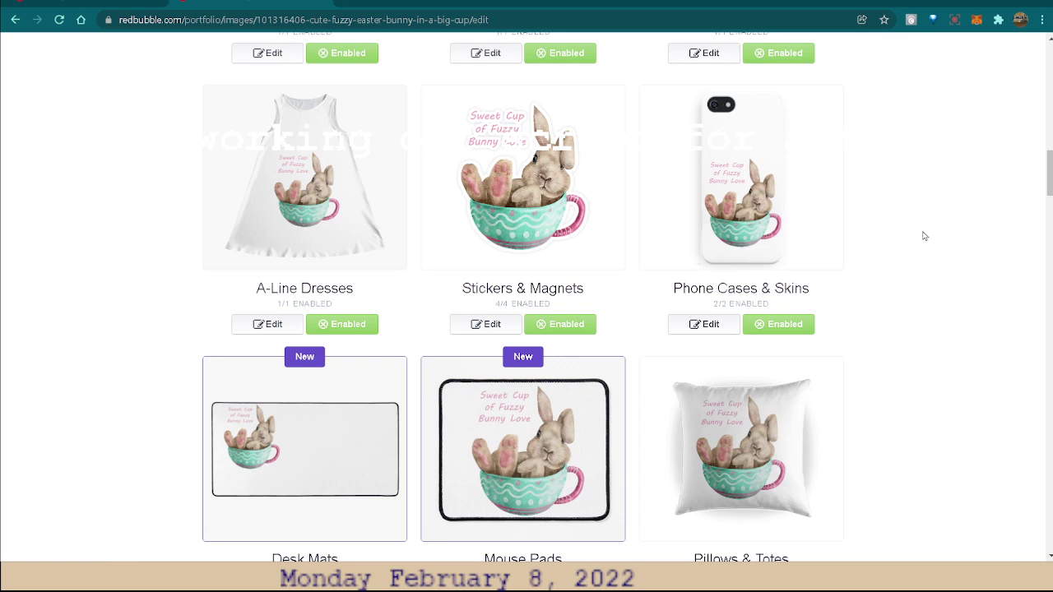
scroll(926, 239, down, 1)
scroll(952, 266, down, 2)
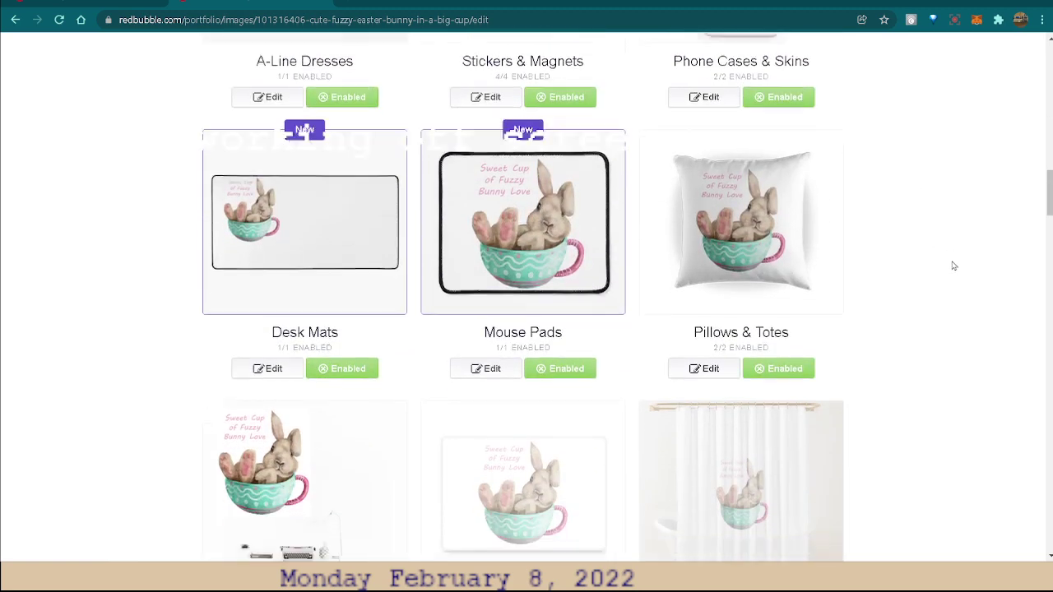
scroll(954, 265, down, 1)
scroll(963, 268, down, 1)
scroll(968, 271, down, 1)
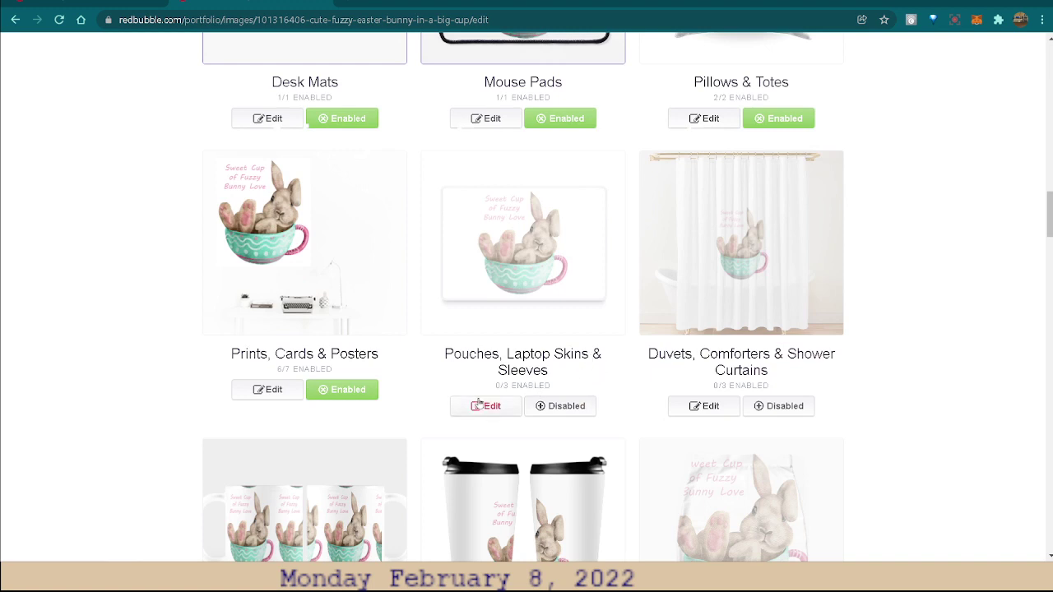
click(550, 408)
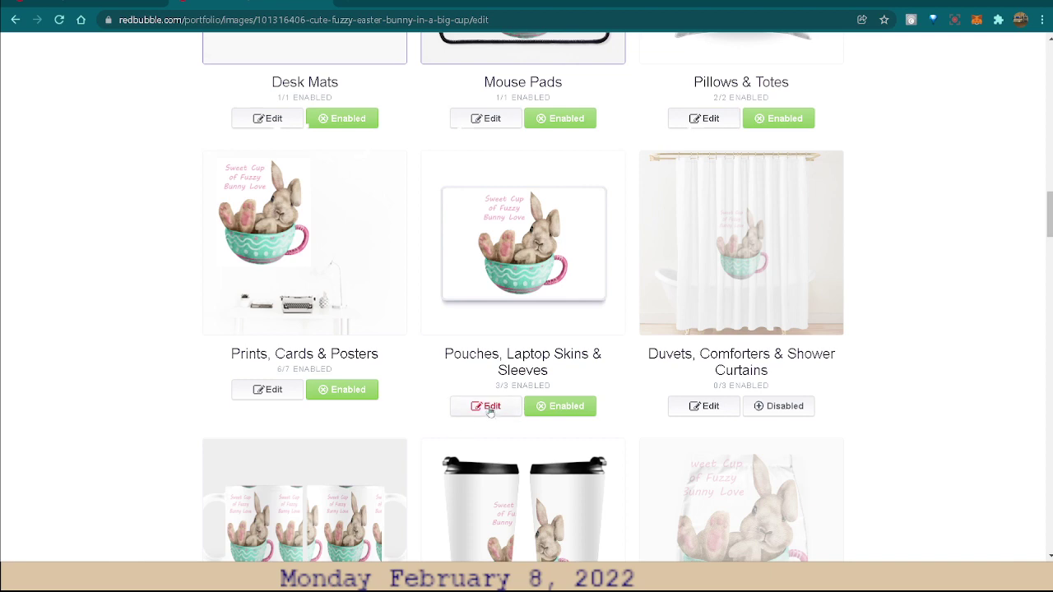
Scale the Pouches, Laptop Skins & Sleeves bunny to 81% and nudge it slightly right and down
click(491, 406)
scroll(979, 386, down, 3)
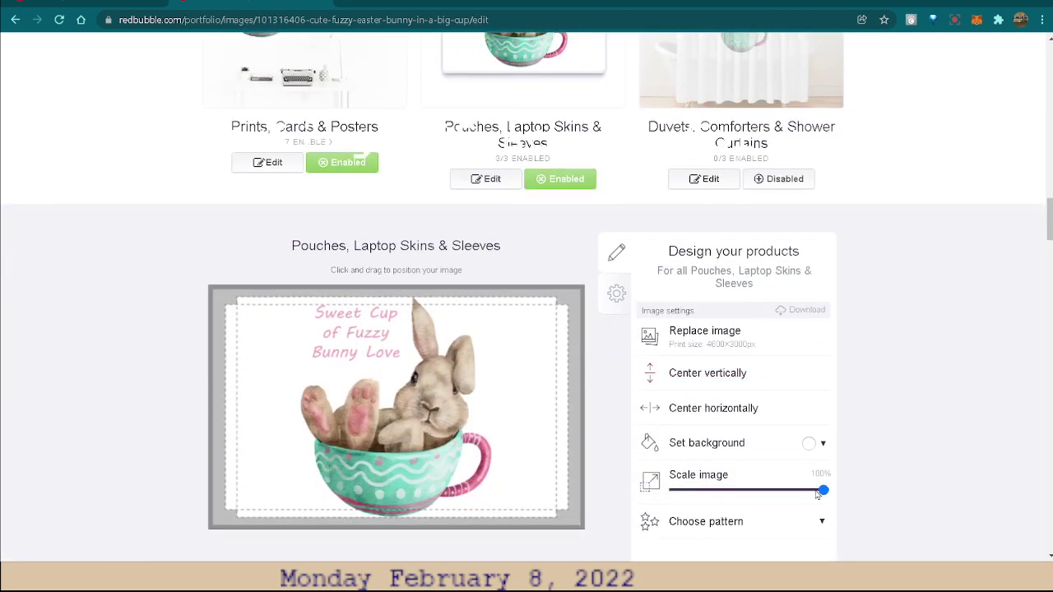
drag(818, 492, 795, 492)
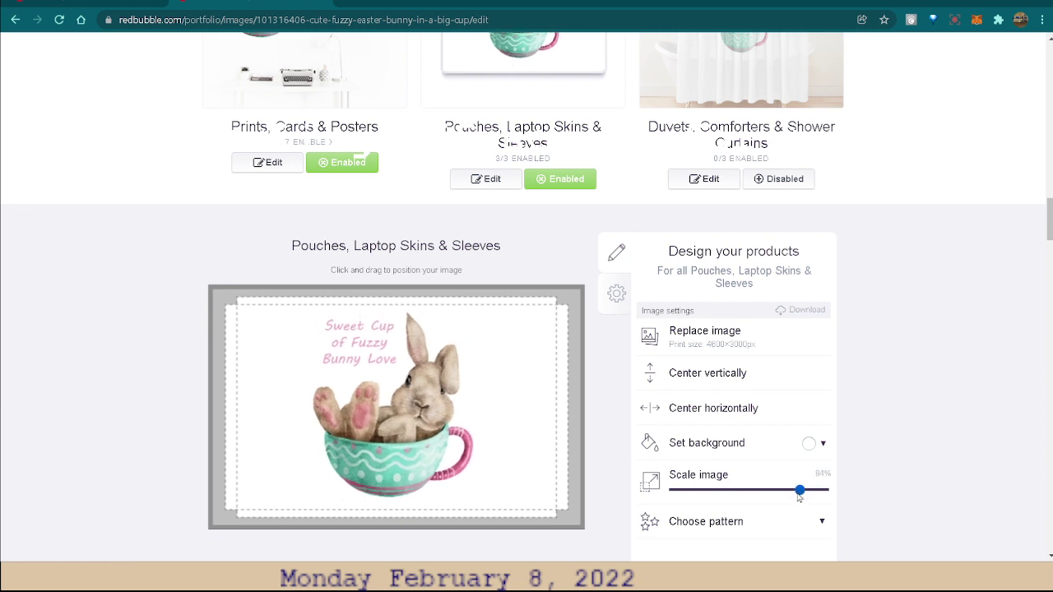
drag(408, 428, 415, 436)
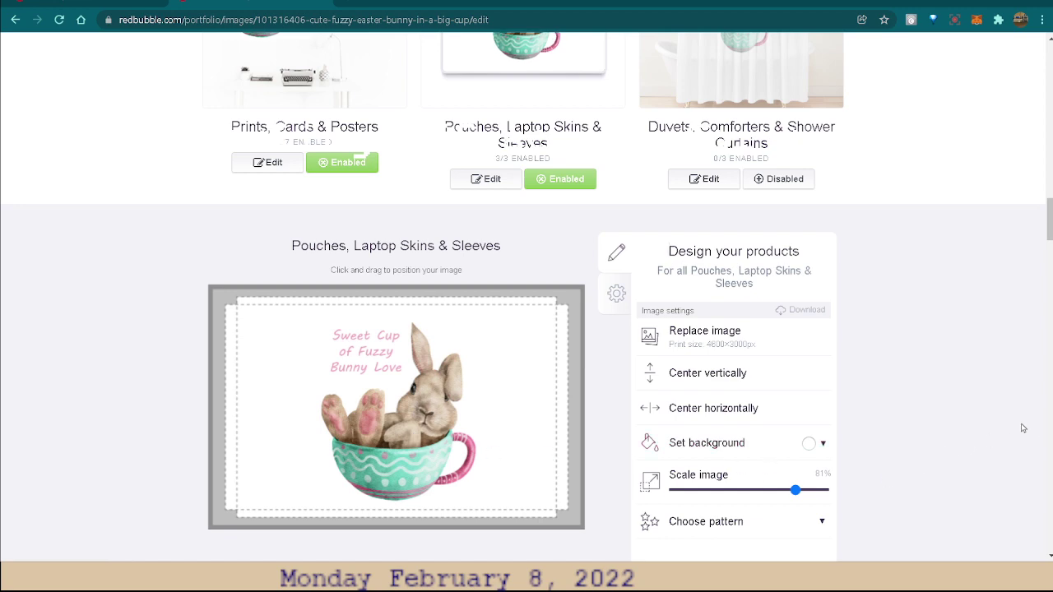
scroll(954, 414, down, 2)
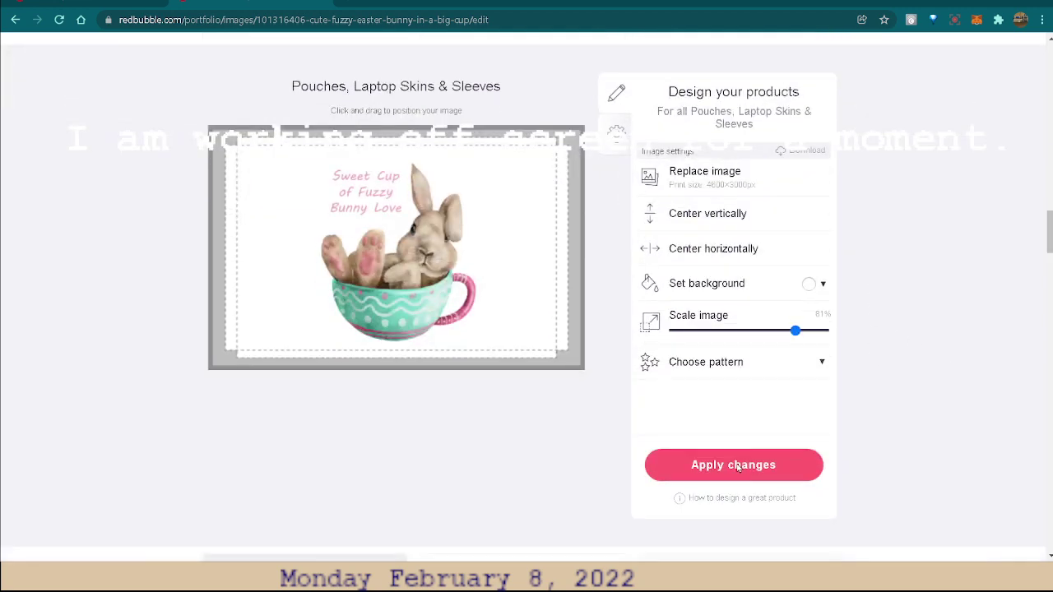
scroll(975, 384, down, 1)
scroll(987, 383, up, 1)
scroll(987, 381, up, 1)
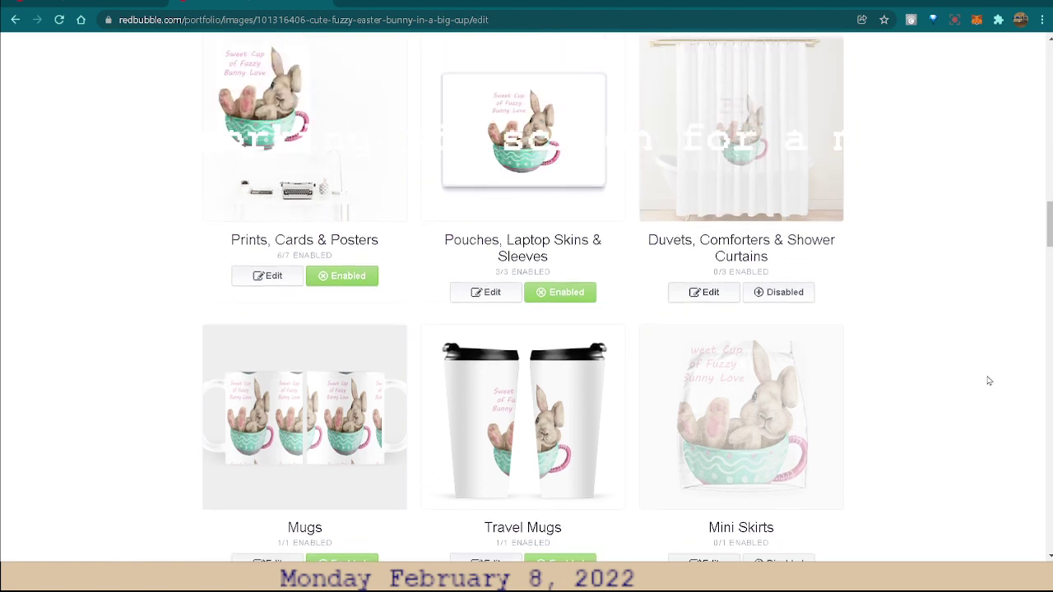
scroll(988, 380, up, 1)
scroll(988, 379, up, 1)
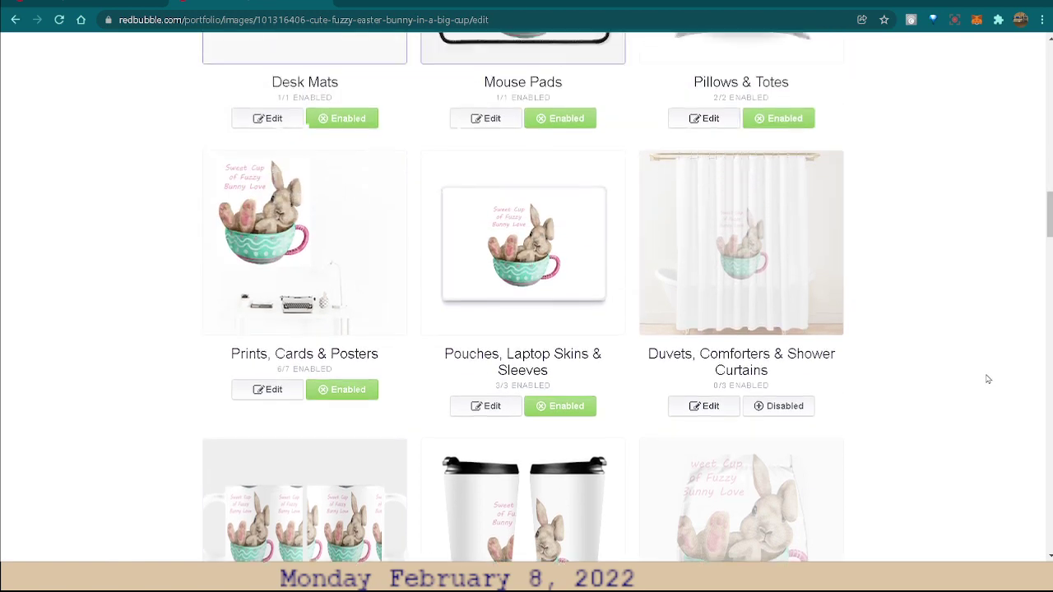
scroll(991, 378, up, 1)
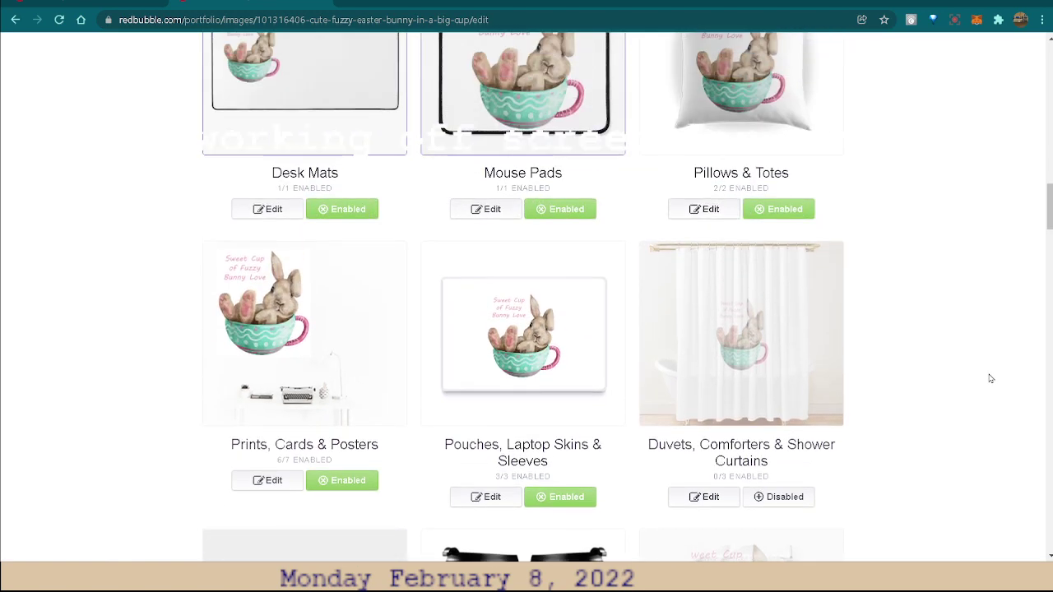
scroll(991, 379, down, 1)
scroll(991, 378, down, 2)
scroll(992, 378, down, 1)
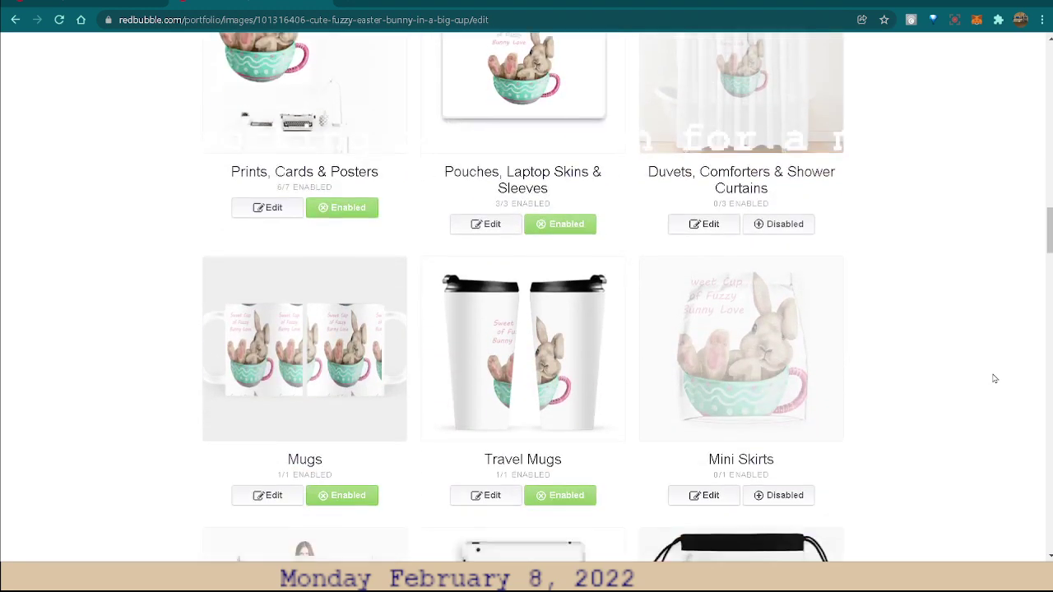
scroll(993, 379, down, 1)
scroll(994, 378, down, 2)
scroll(994, 378, down, 1)
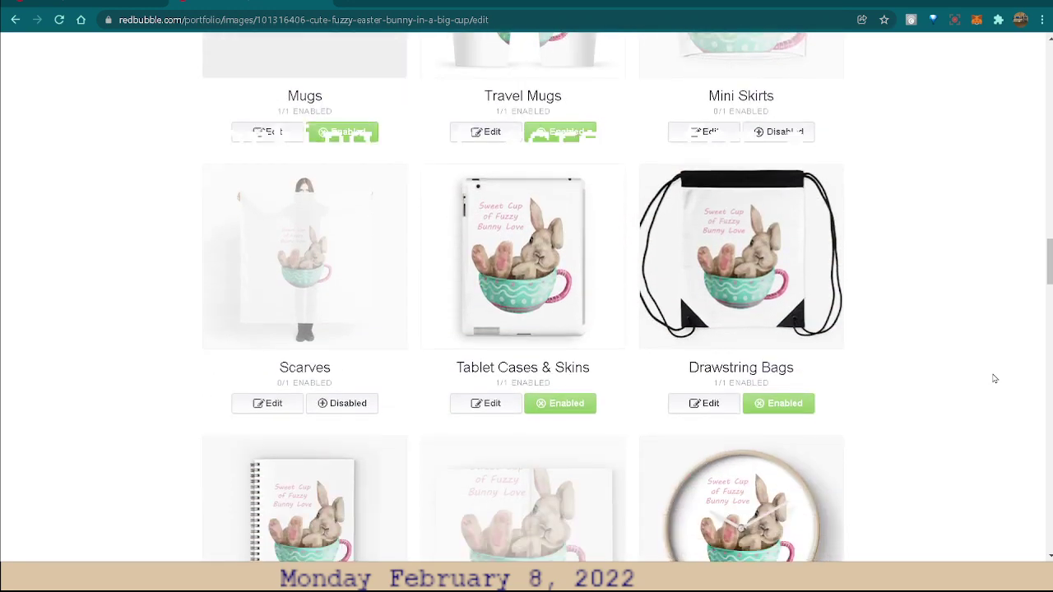
scroll(994, 379, down, 1)
scroll(994, 378, down, 2)
scroll(996, 378, down, 1)
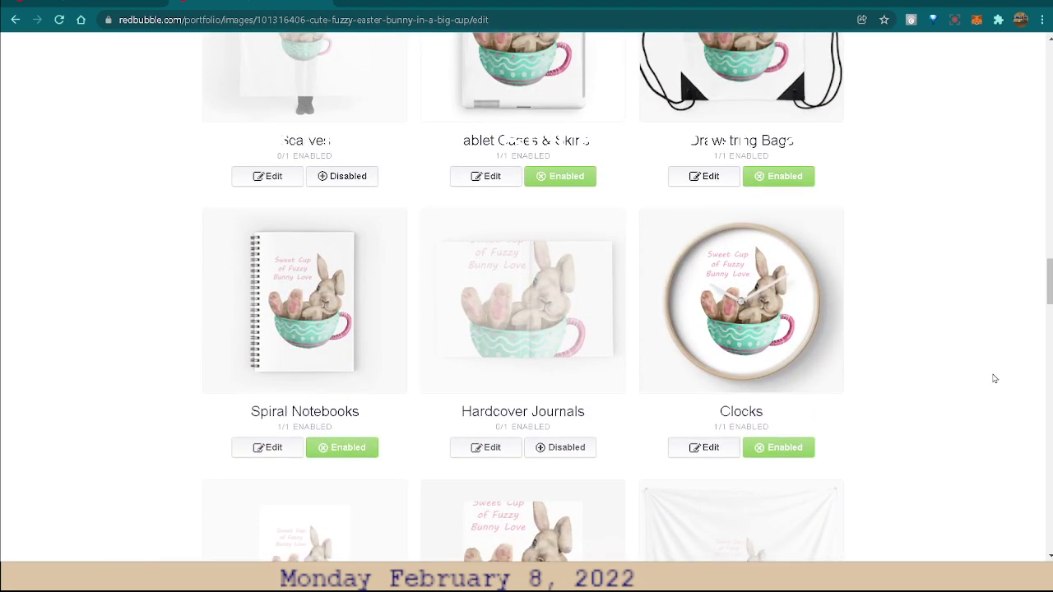
scroll(997, 378, down, 1)
scroll(1000, 378, down, 1)
scroll(1006, 377, down, 1)
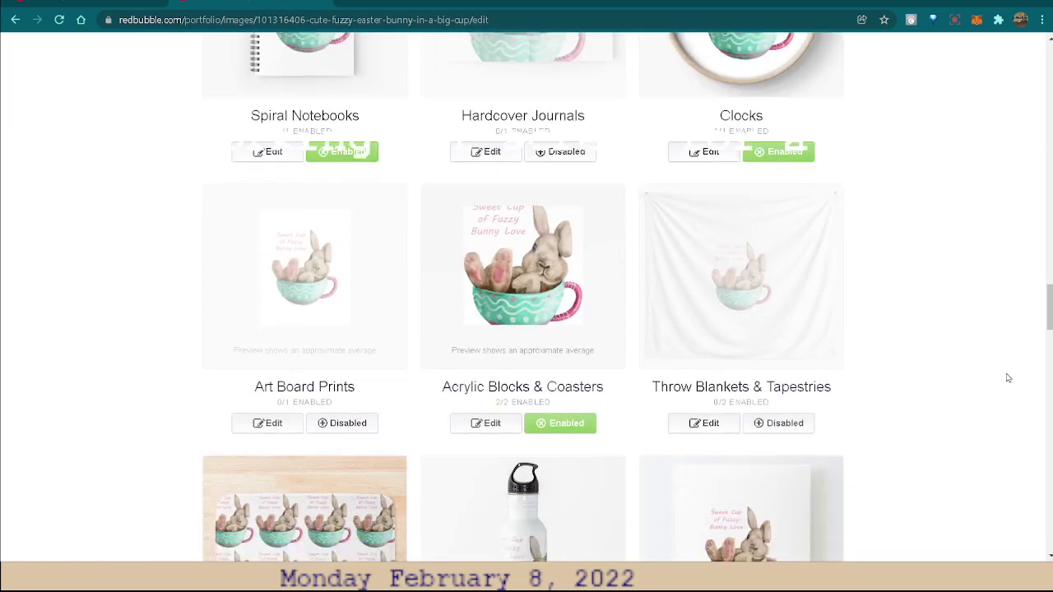
scroll(1008, 377, down, 1)
scroll(1009, 377, down, 1)
scroll(1009, 378, down, 1)
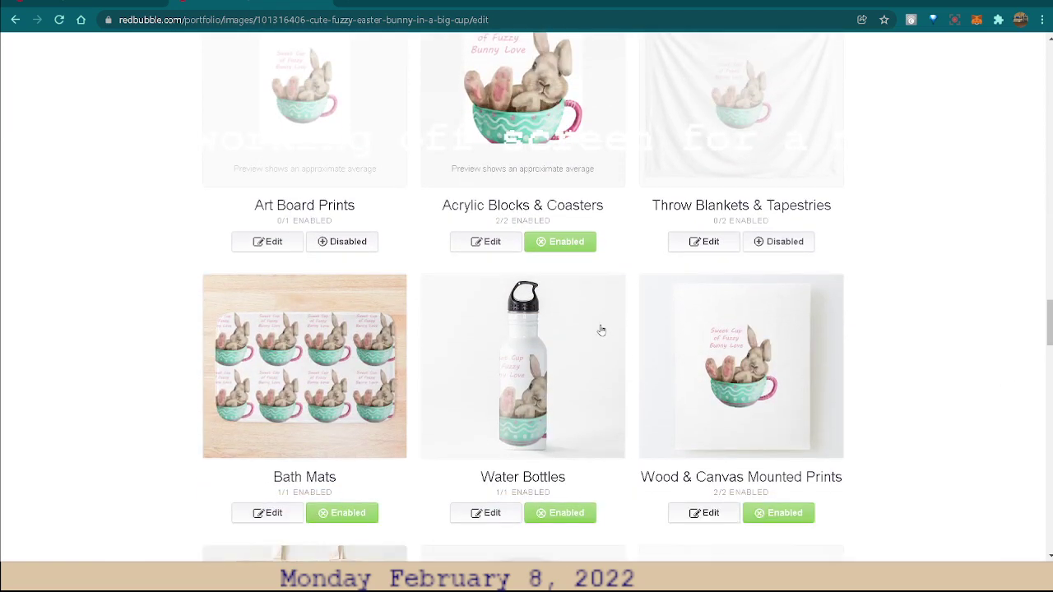
scroll(987, 174, up, 1)
scroll(959, 180, up, 1)
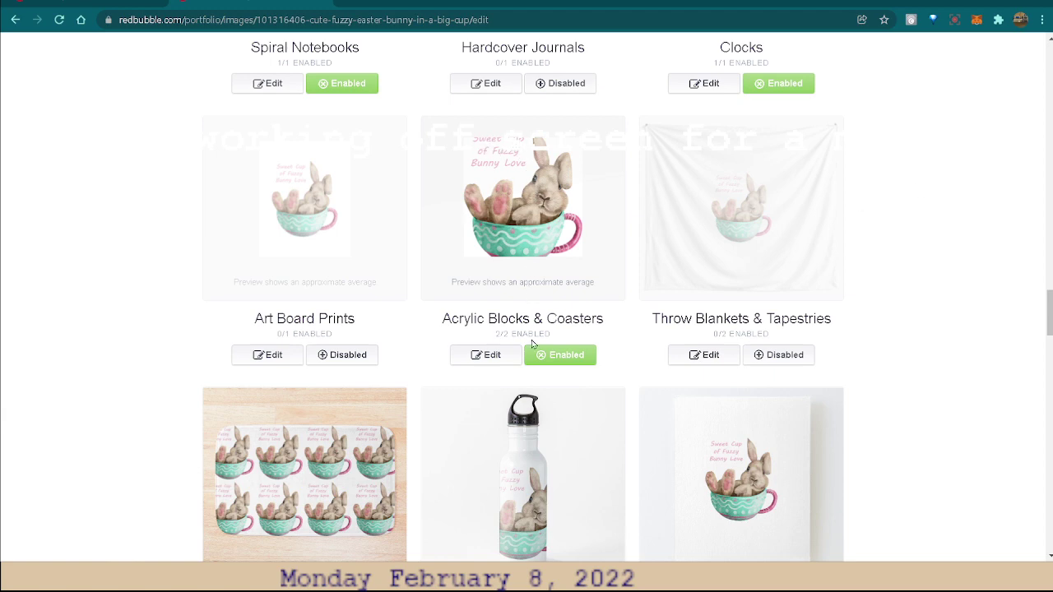
In the Acrylic Blocks & Coasters editor, shrink the bunny from 100% to 73% and centre it both ways
click(485, 354)
scroll(1021, 330, down, 1)
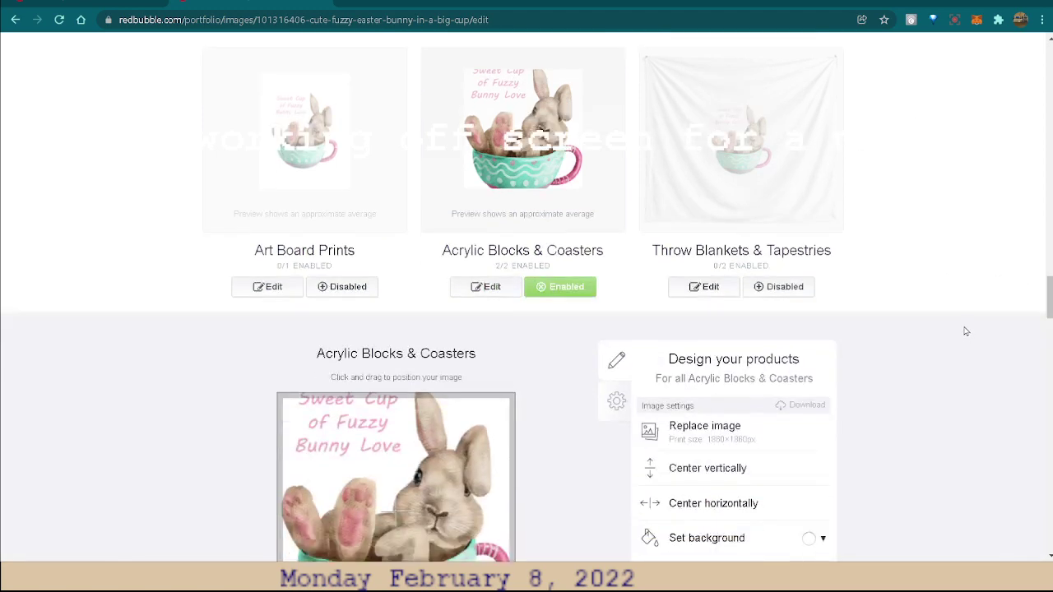
scroll(966, 331, down, 2)
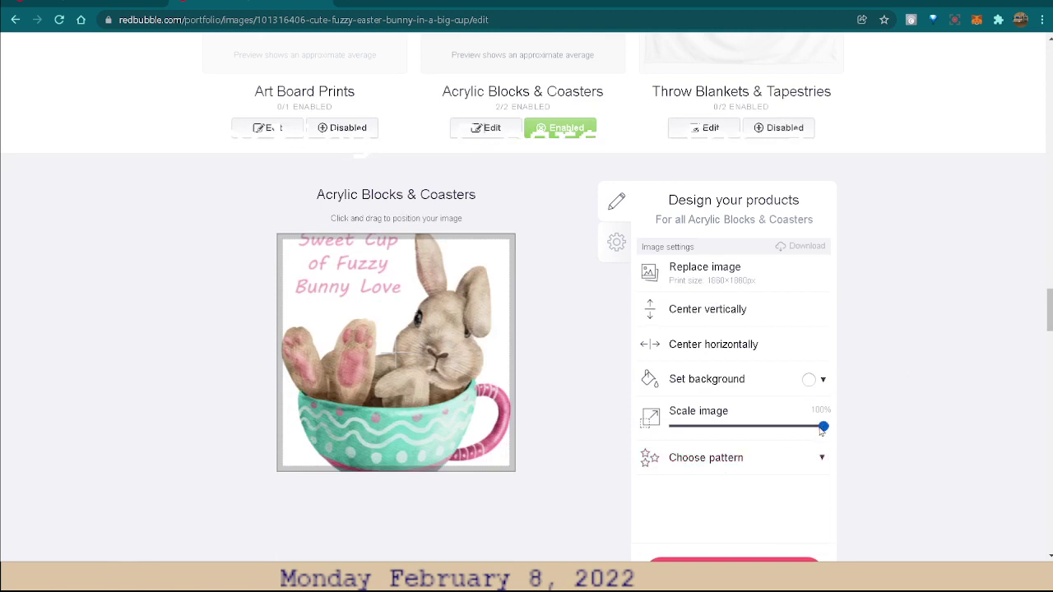
drag(821, 430, 785, 430)
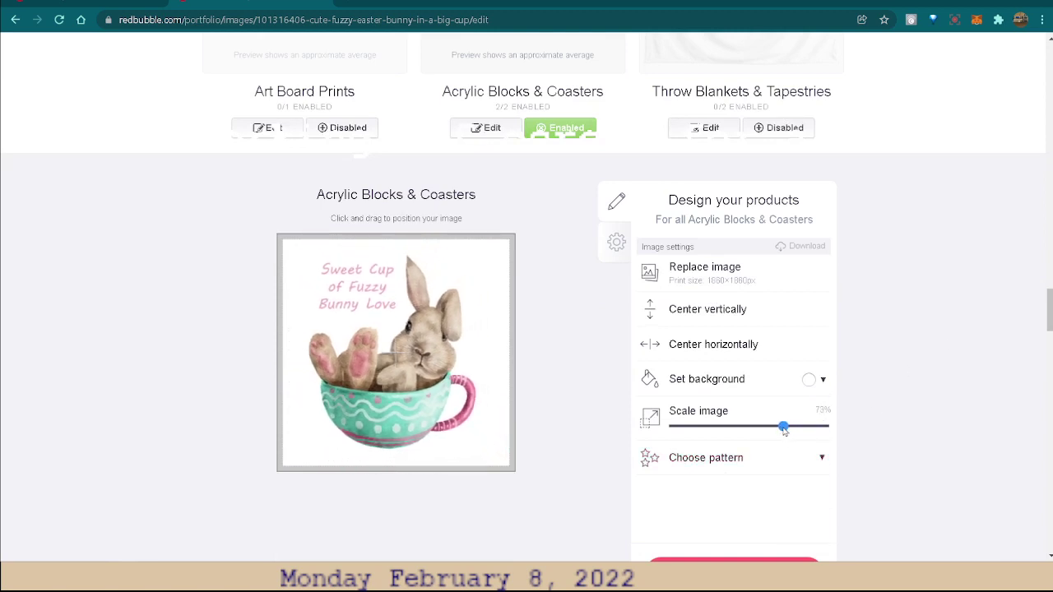
scroll(913, 394, up, 1)
scroll(925, 369, up, 1)
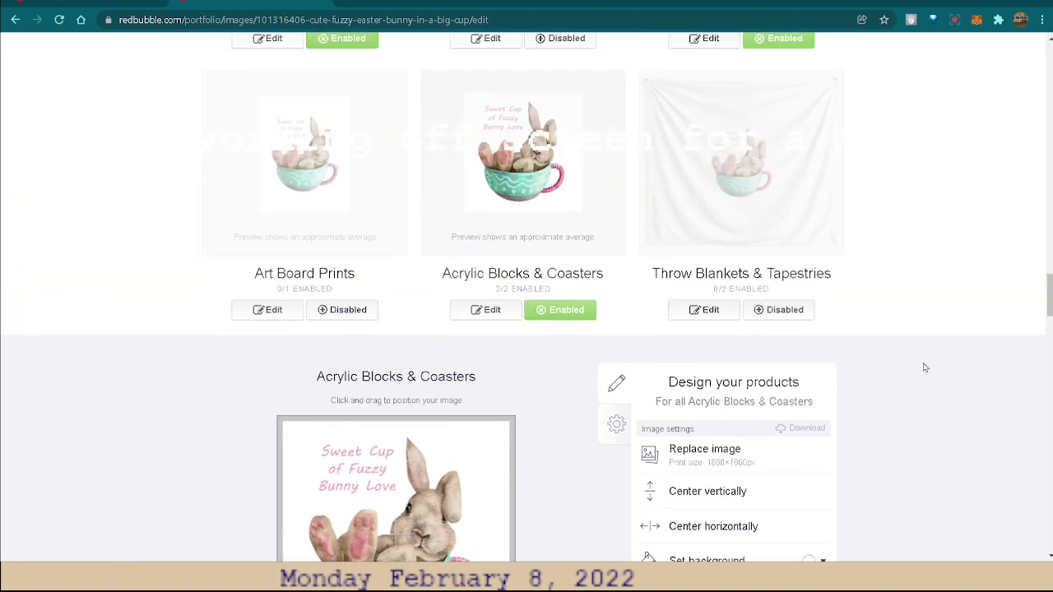
scroll(924, 368, down, 1)
scroll(921, 369, down, 1)
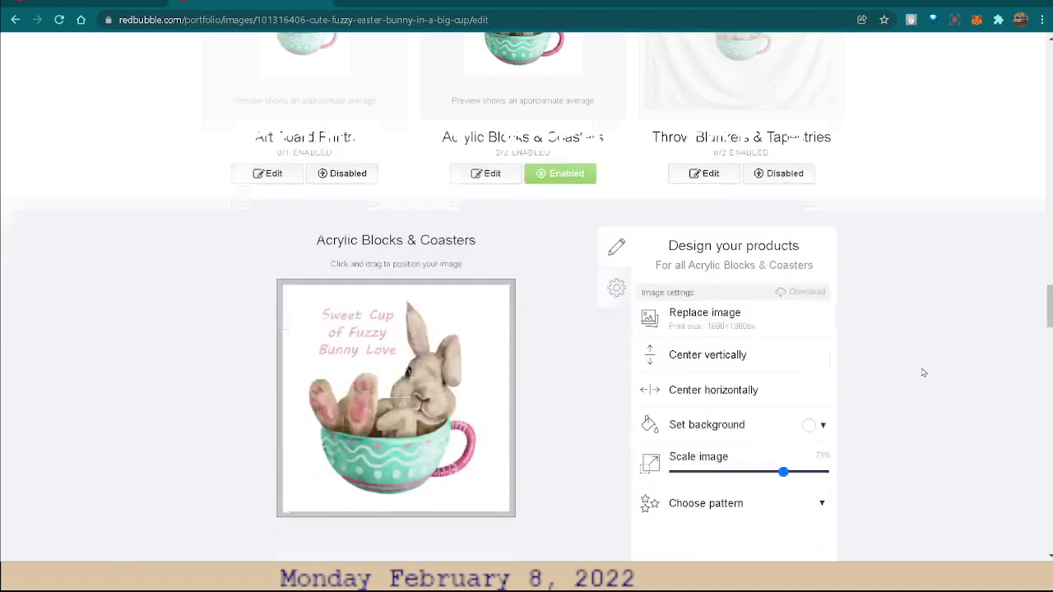
click(699, 363)
click(698, 393)
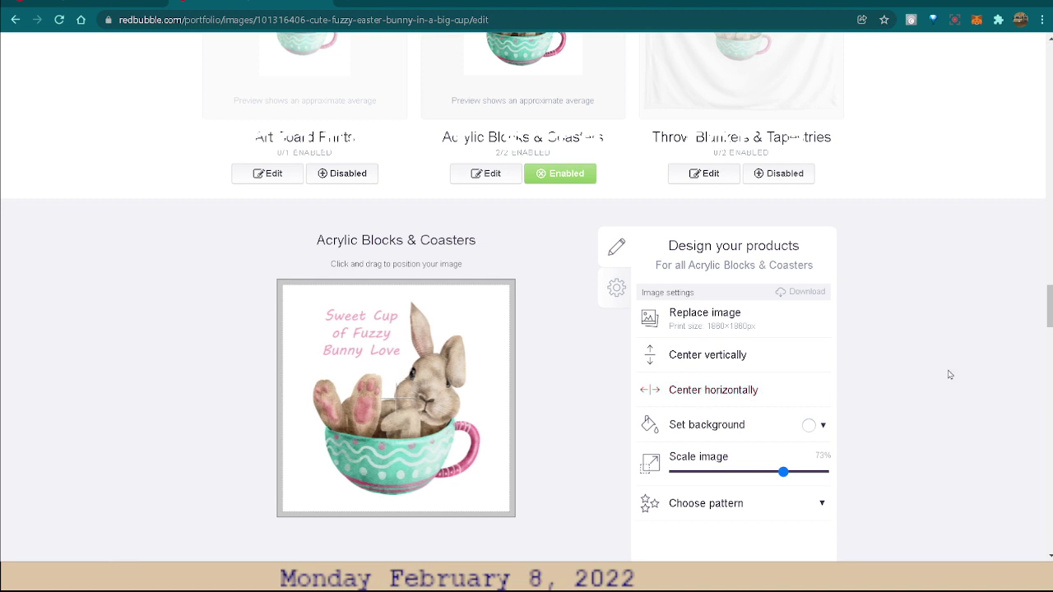
scroll(1020, 355, down, 2)
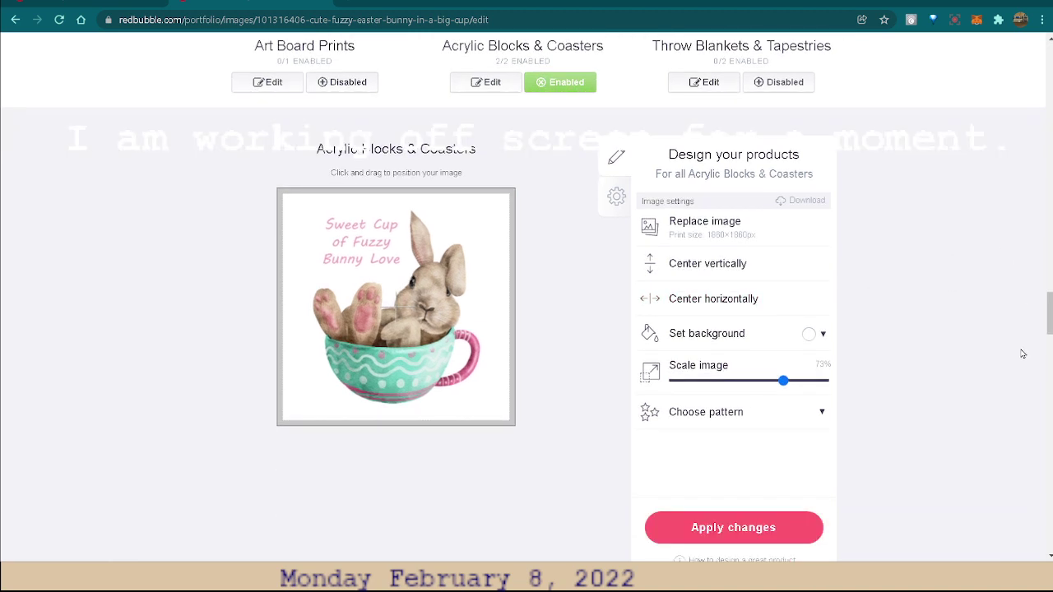
scroll(1037, 376, down, 6)
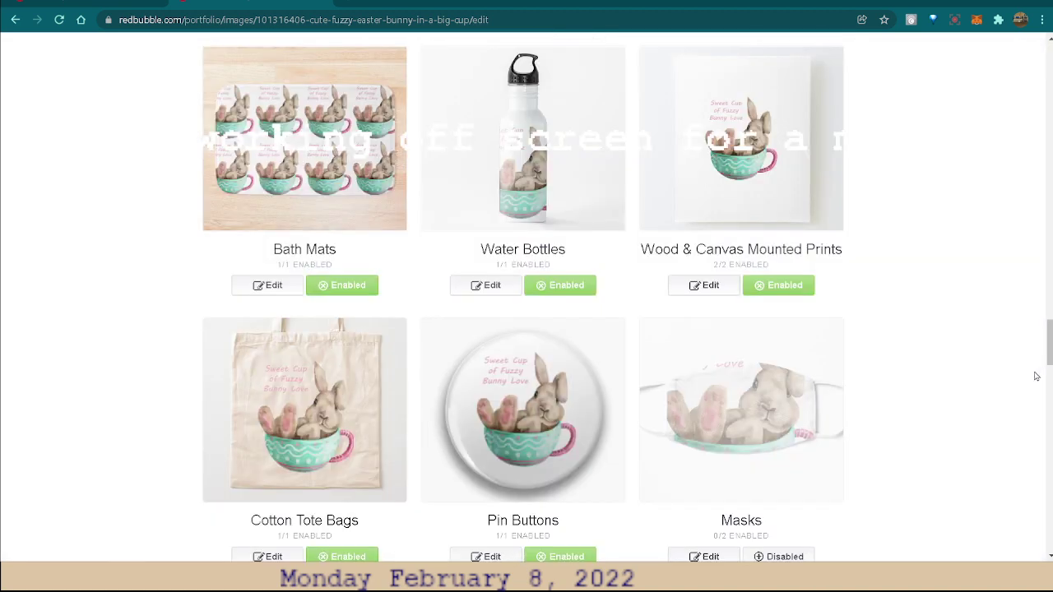
scroll(1036, 376, down, 3)
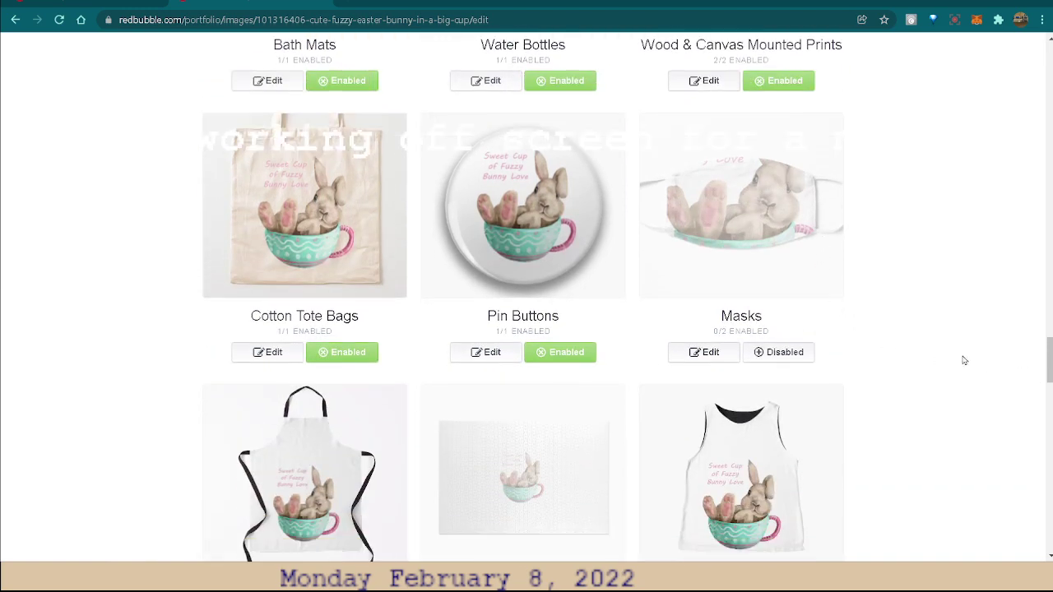
scroll(967, 356, down, 3)
scroll(976, 352, down, 1)
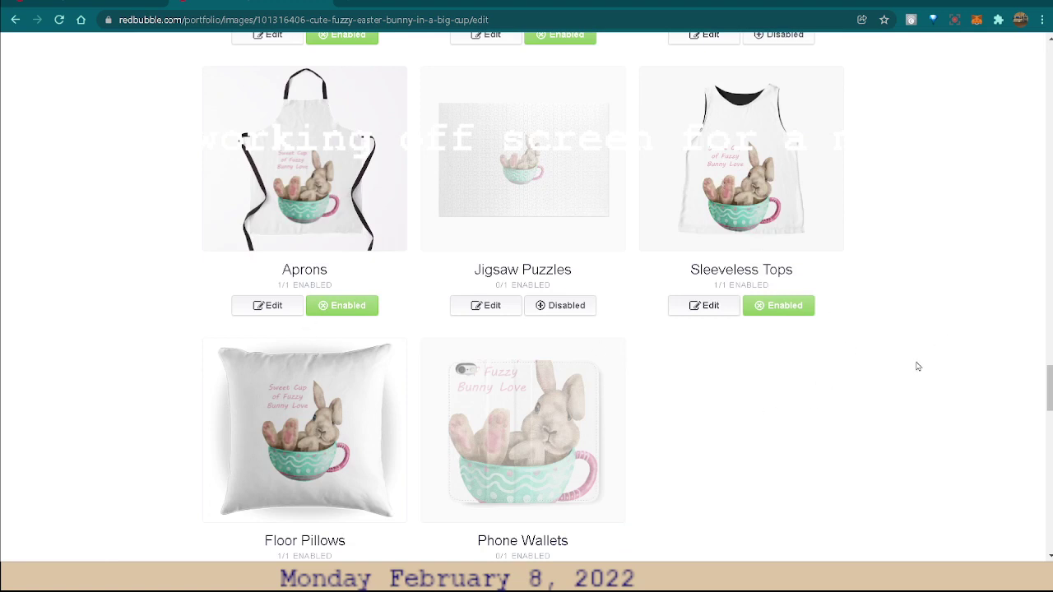
scroll(919, 367, down, 2)
scroll(921, 364, down, 1)
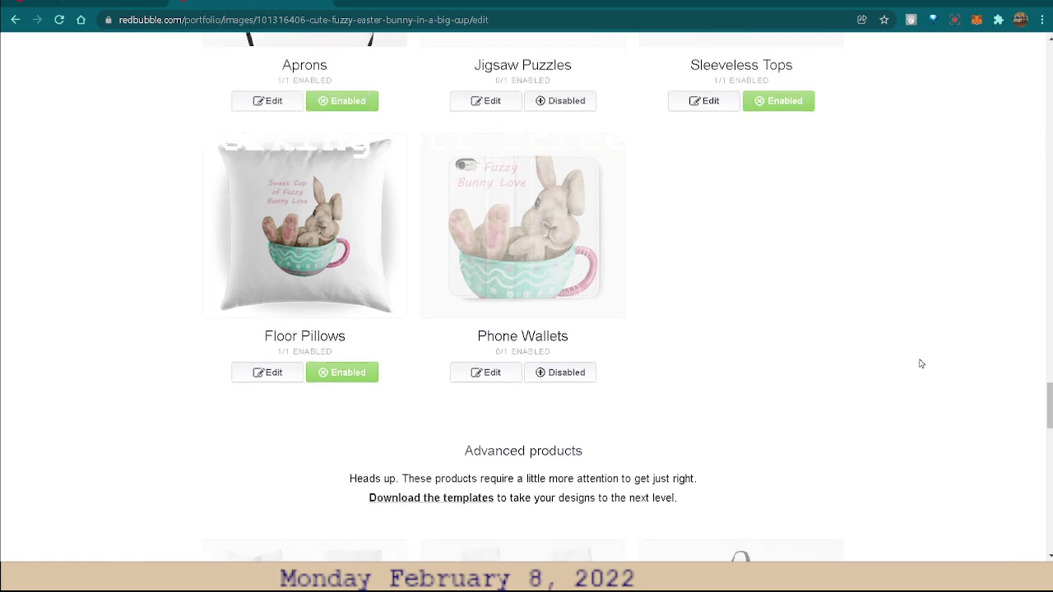
scroll(935, 360, down, 1)
scroll(936, 359, down, 1)
scroll(996, 340, down, 1)
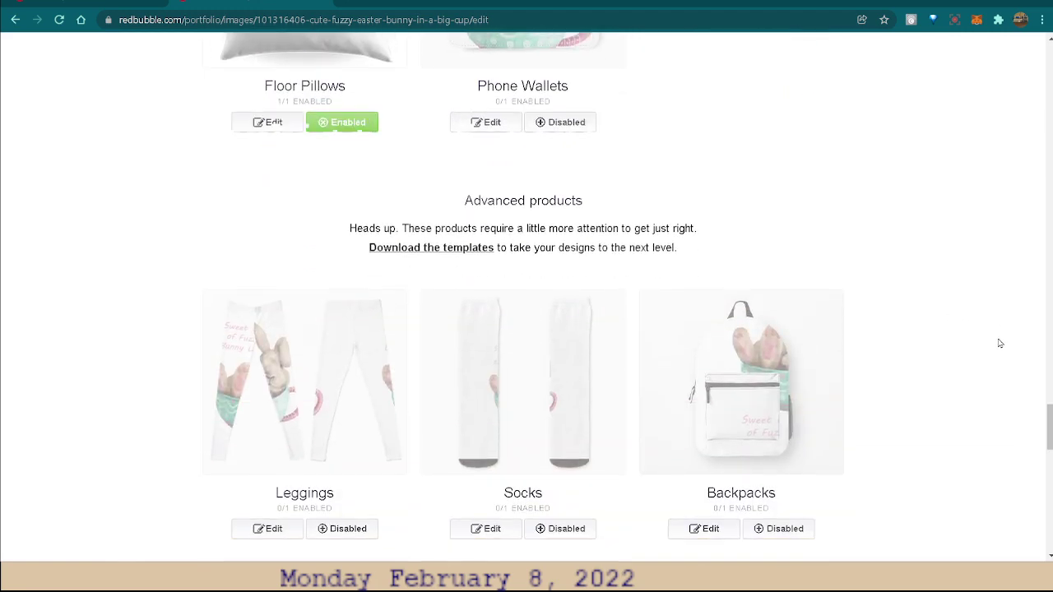
scroll(996, 340, down, 1)
scroll(966, 376, down, 1)
scroll(961, 378, down, 1)
scroll(957, 371, down, 1)
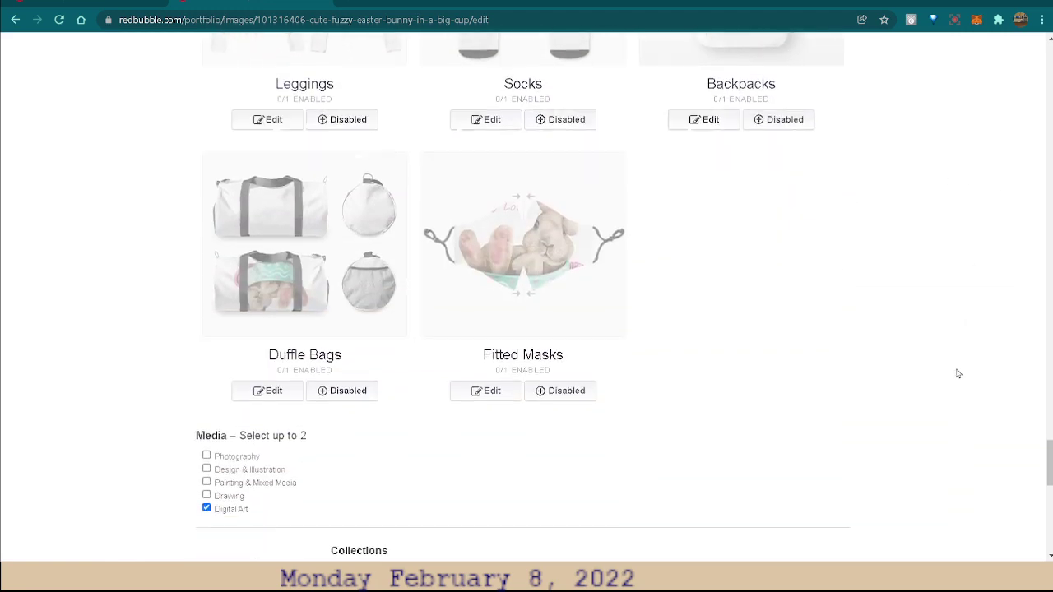
scroll(956, 372, down, 1)
scroll(742, 400, down, 1)
scroll(852, 395, down, 1)
scroll(845, 395, down, 1)
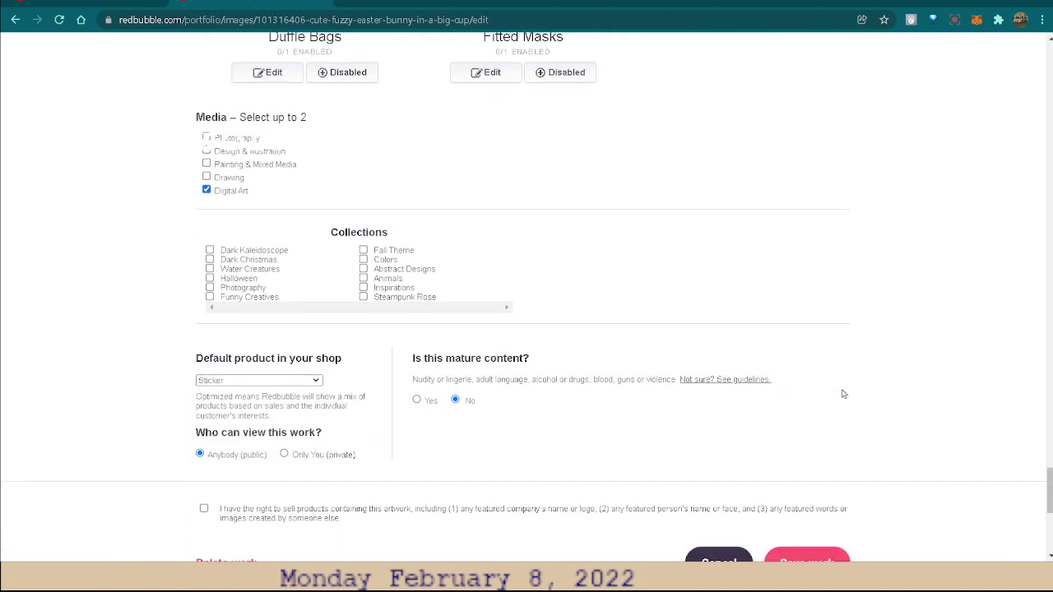
scroll(825, 396, down, 1)
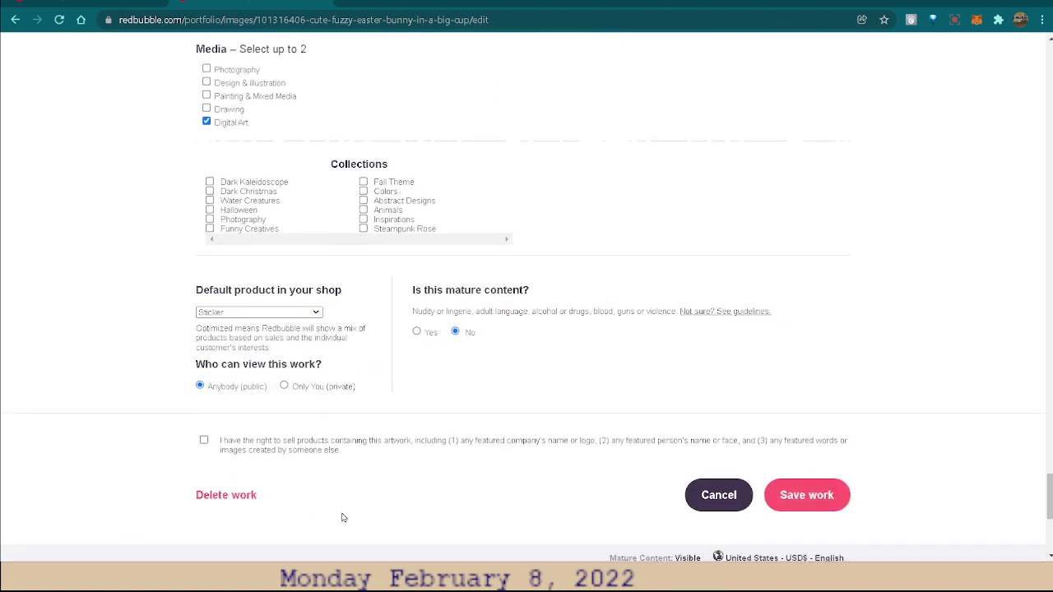
click(204, 442)
scroll(647, 404, up, 2)
scroll(666, 396, up, 2)
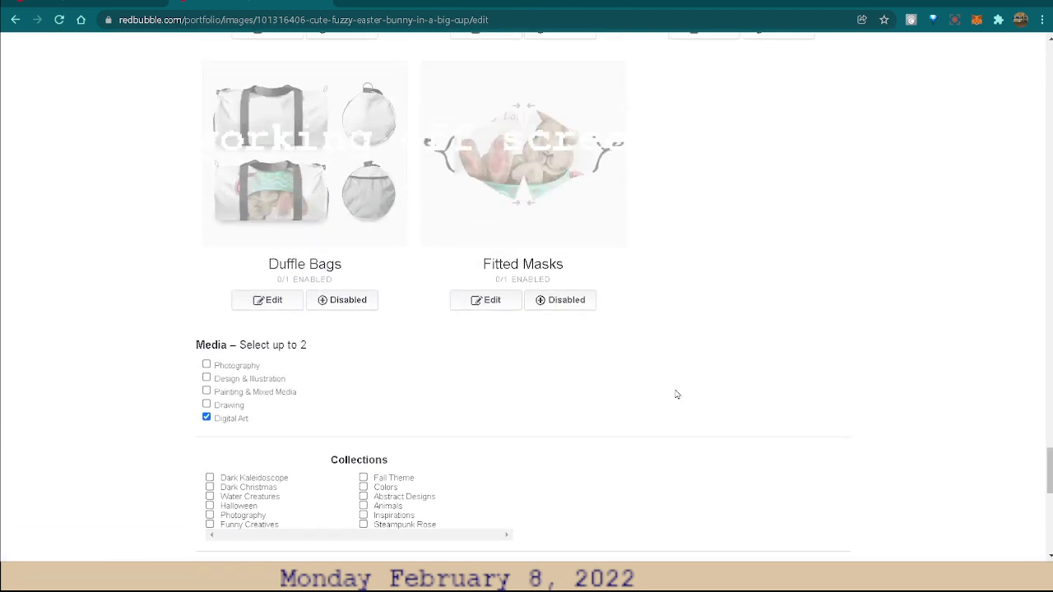
scroll(781, 362, up, 2)
scroll(872, 343, up, 2)
scroll(898, 341, up, 2)
scroll(900, 341, up, 2)
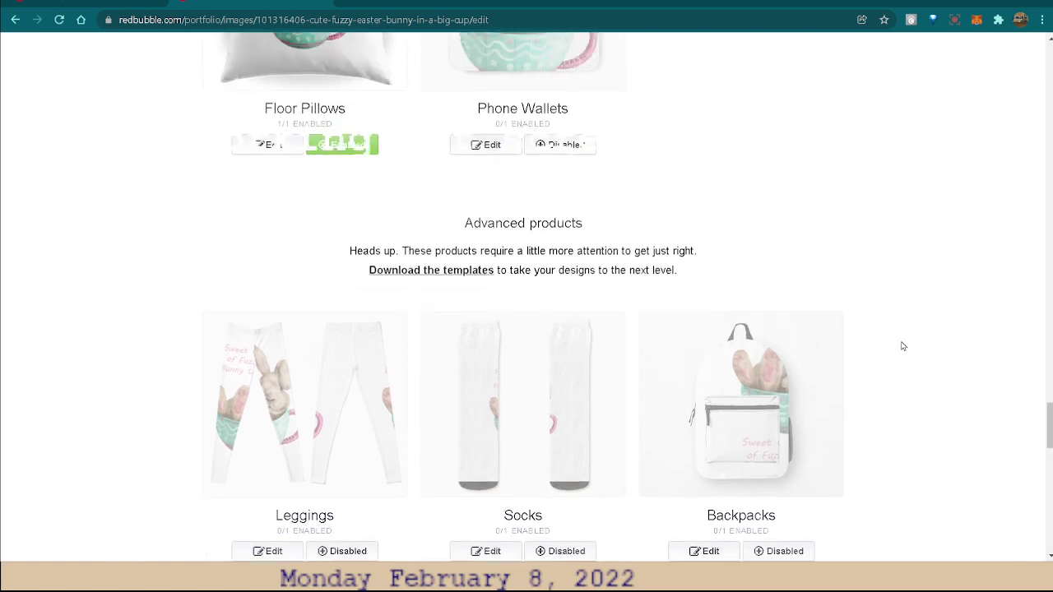
scroll(899, 340, up, 2)
scroll(879, 342, up, 1)
scroll(879, 342, up, 2)
scroll(861, 341, up, 2)
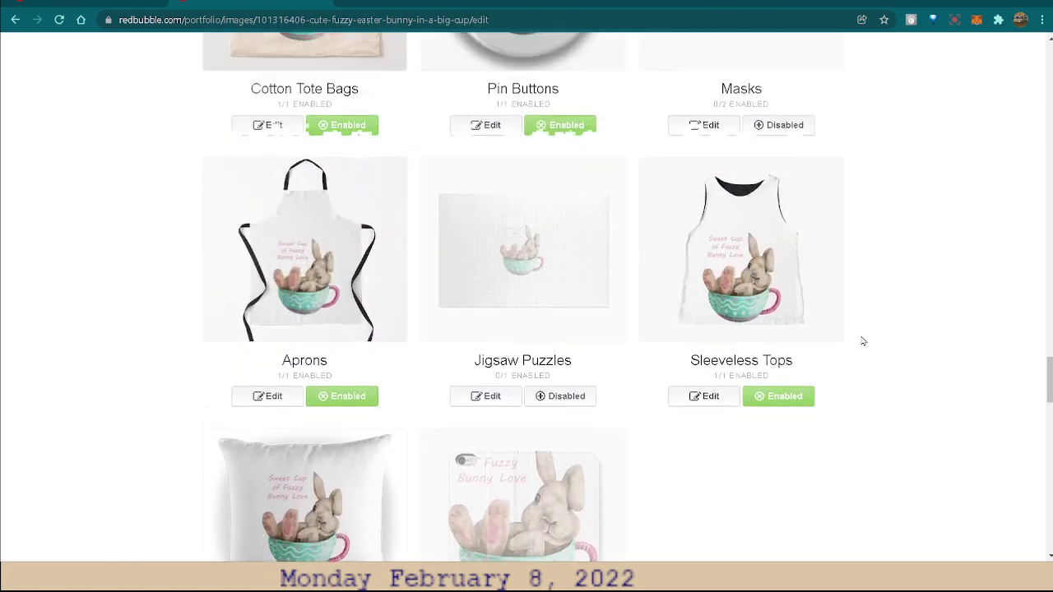
scroll(860, 340, up, 1)
scroll(863, 341, up, 2)
scroll(860, 341, up, 1)
scroll(861, 340, up, 1)
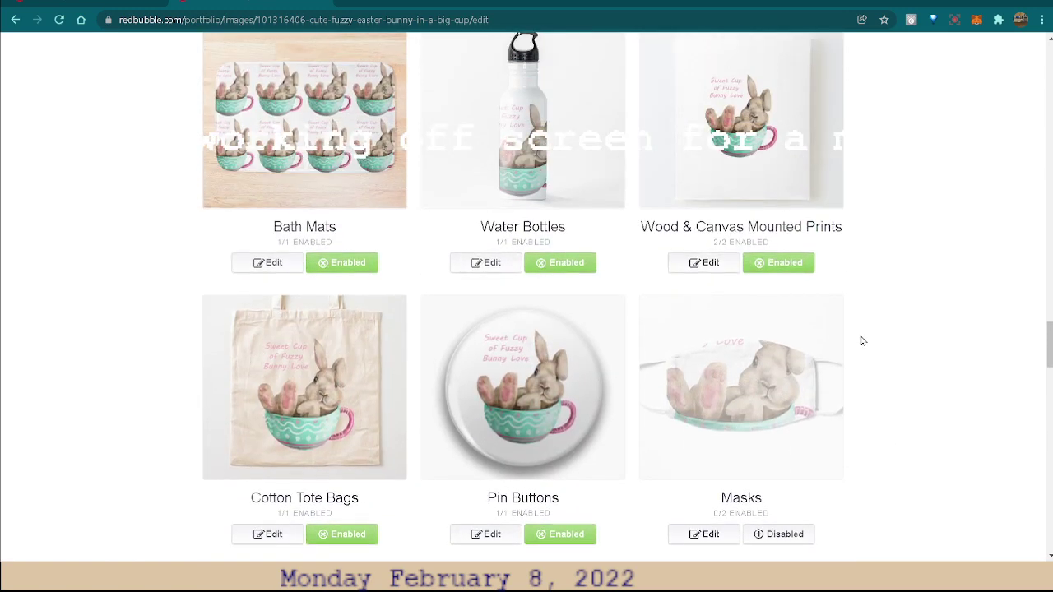
scroll(860, 341, up, 2)
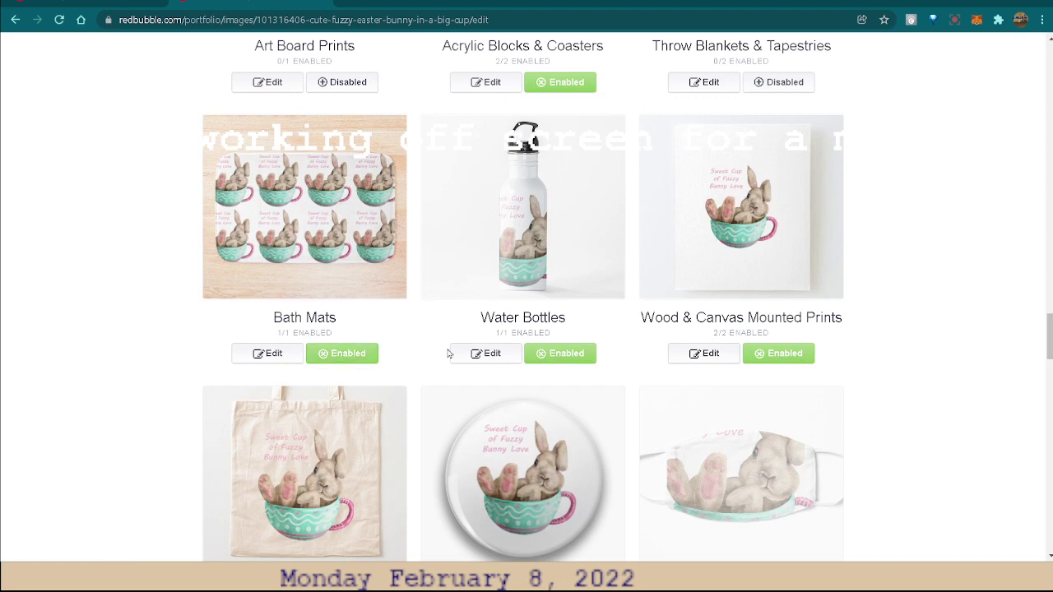
scroll(465, 344, up, 2)
scroll(466, 344, up, 1)
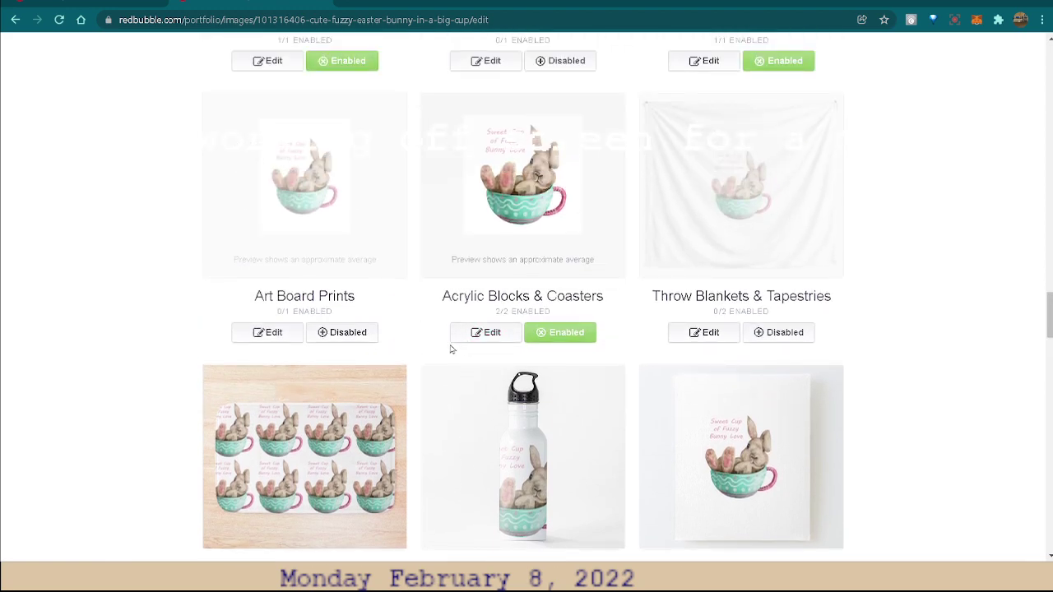
scroll(451, 350, up, 1)
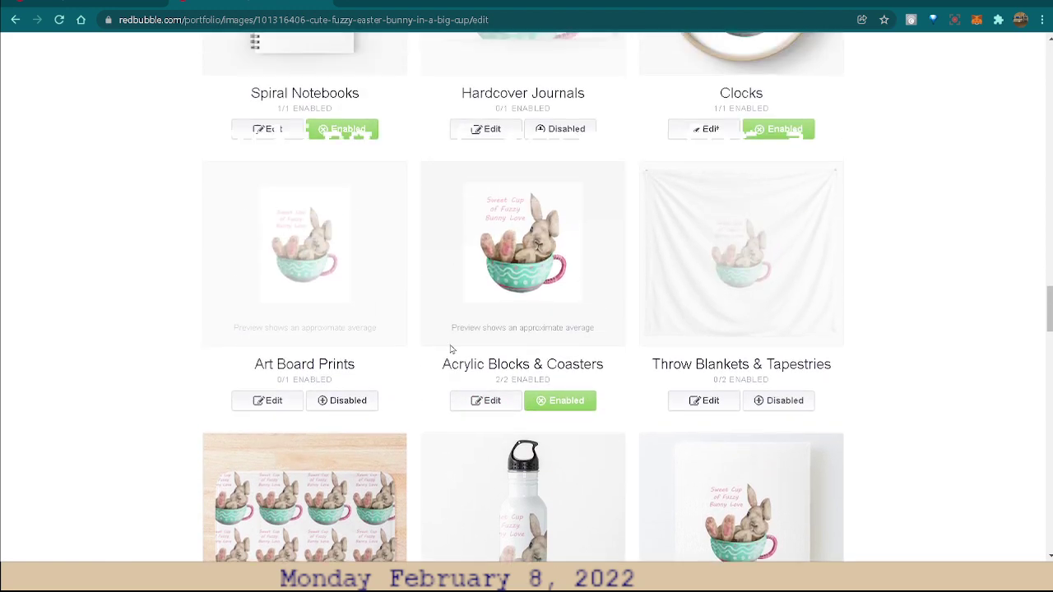
Review the Art Board Prints design settings at 100% scale and apply them unchanged
click(271, 403)
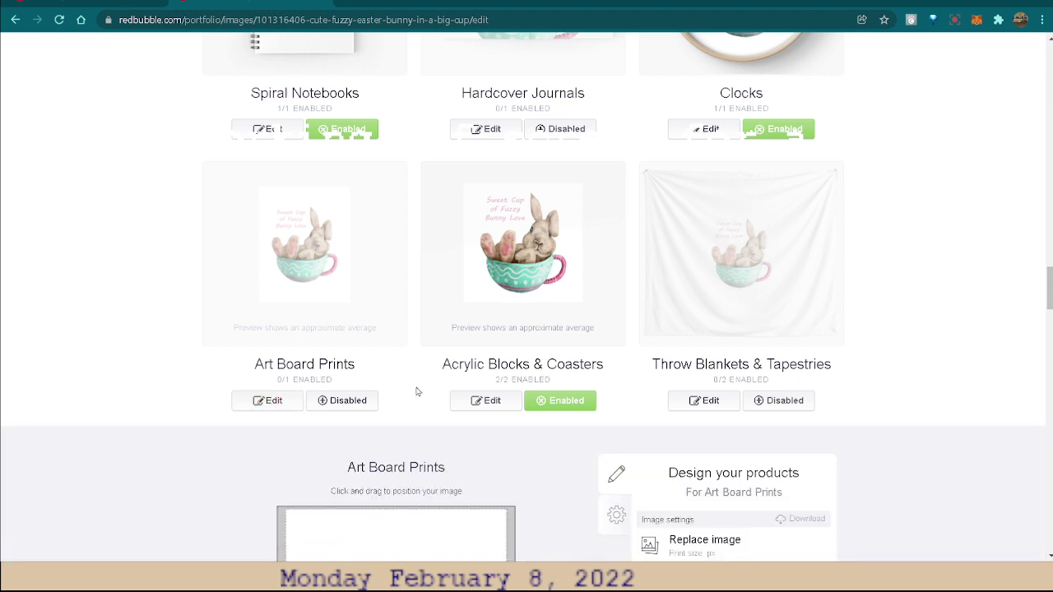
scroll(959, 360, down, 1)
scroll(975, 354, down, 1)
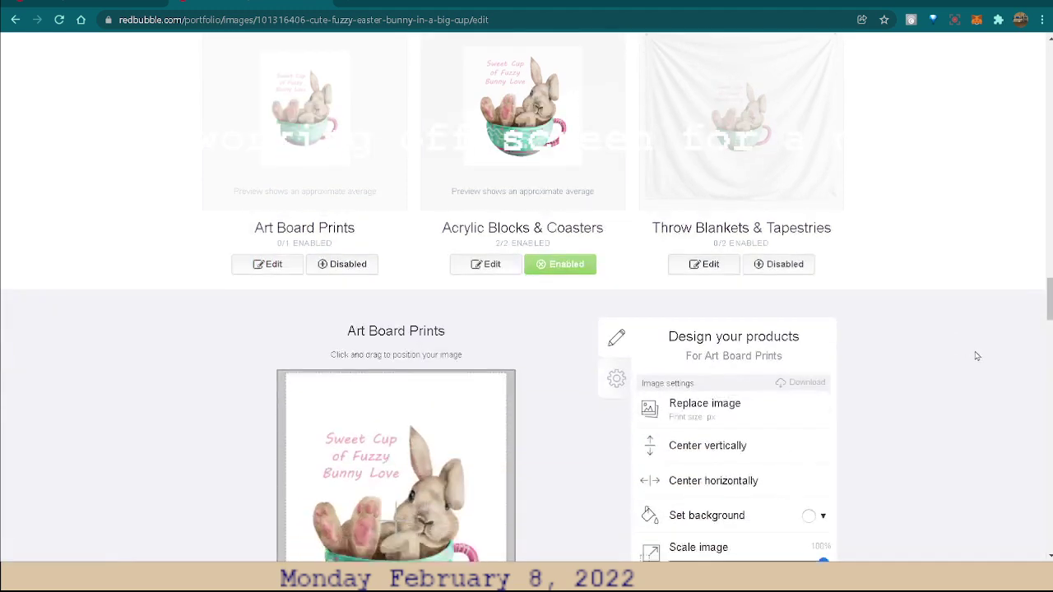
scroll(976, 356, down, 1)
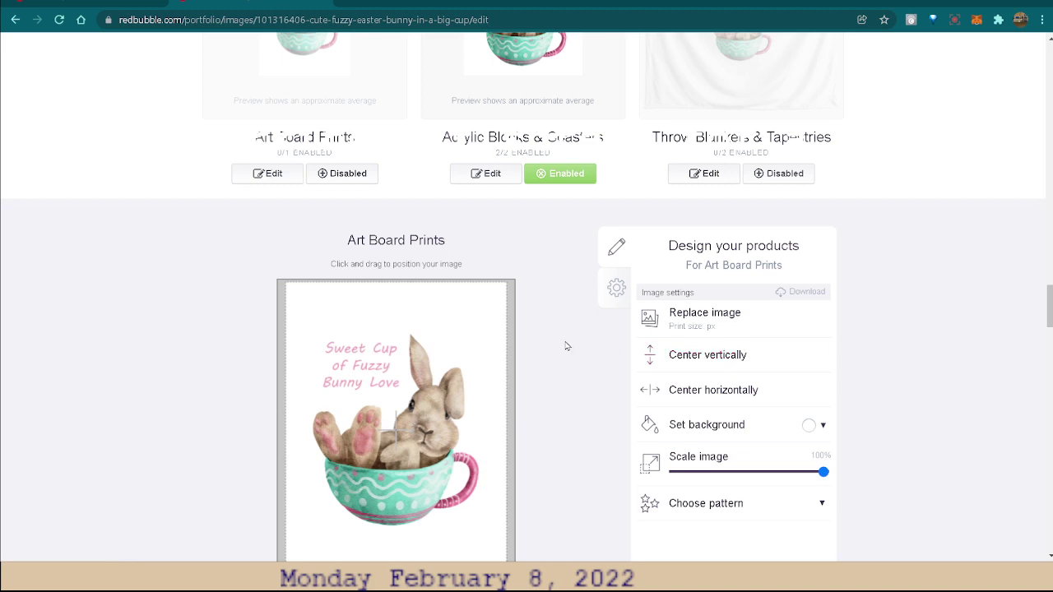
scroll(518, 345, up, 2)
scroll(889, 384, down, 2)
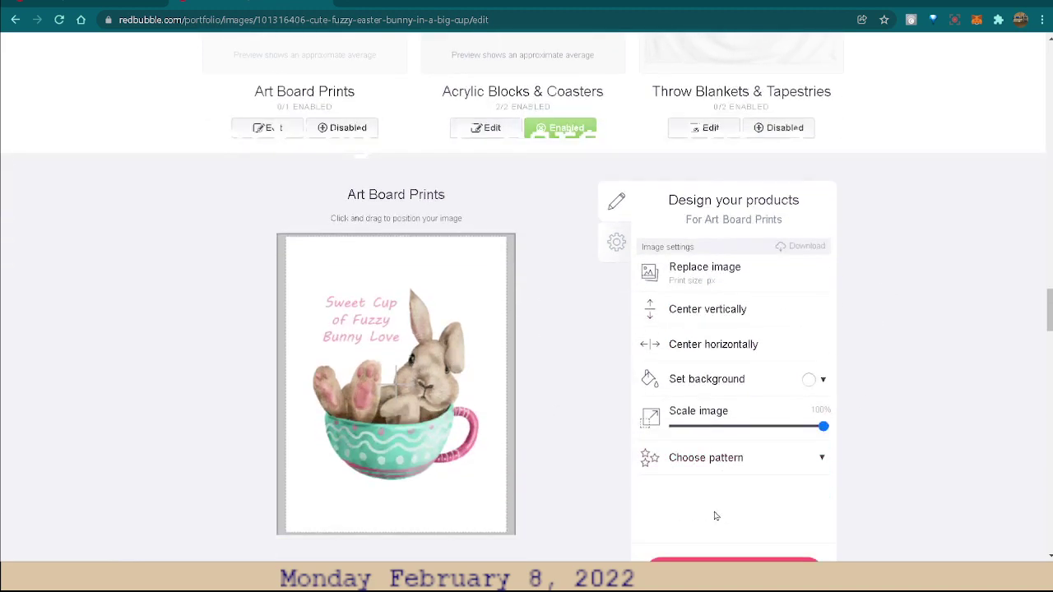
scroll(716, 514, down, 1)
click(720, 508)
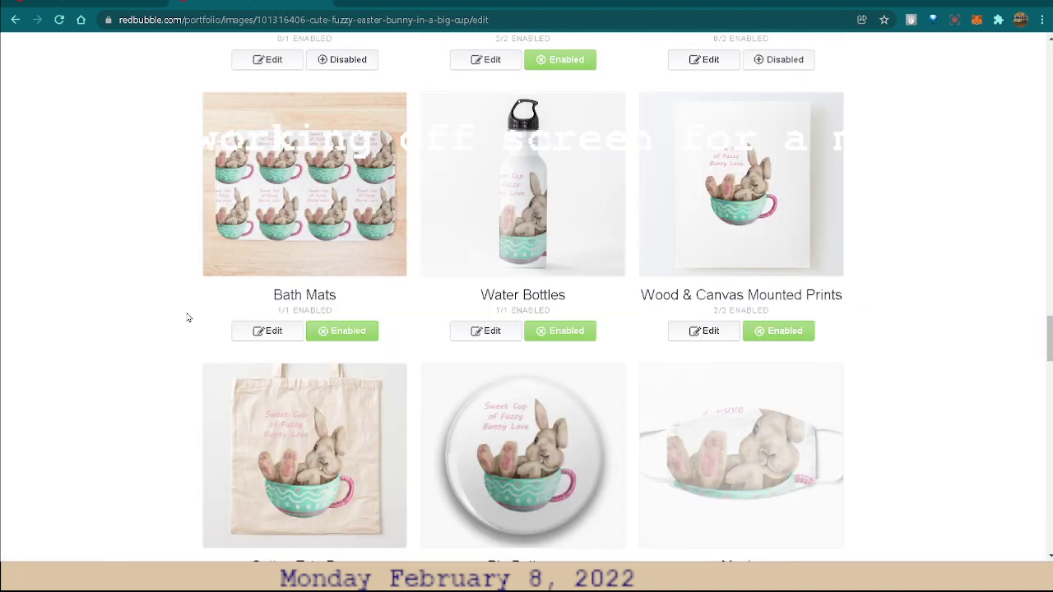
scroll(172, 404, down, 2)
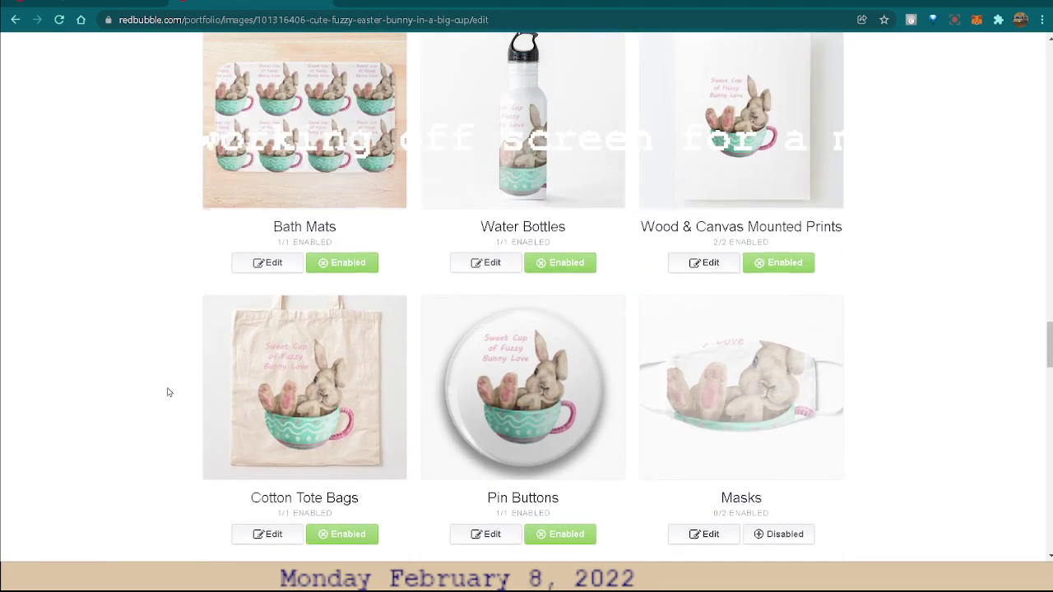
scroll(168, 395, up, 4)
scroll(240, 364, up, 1)
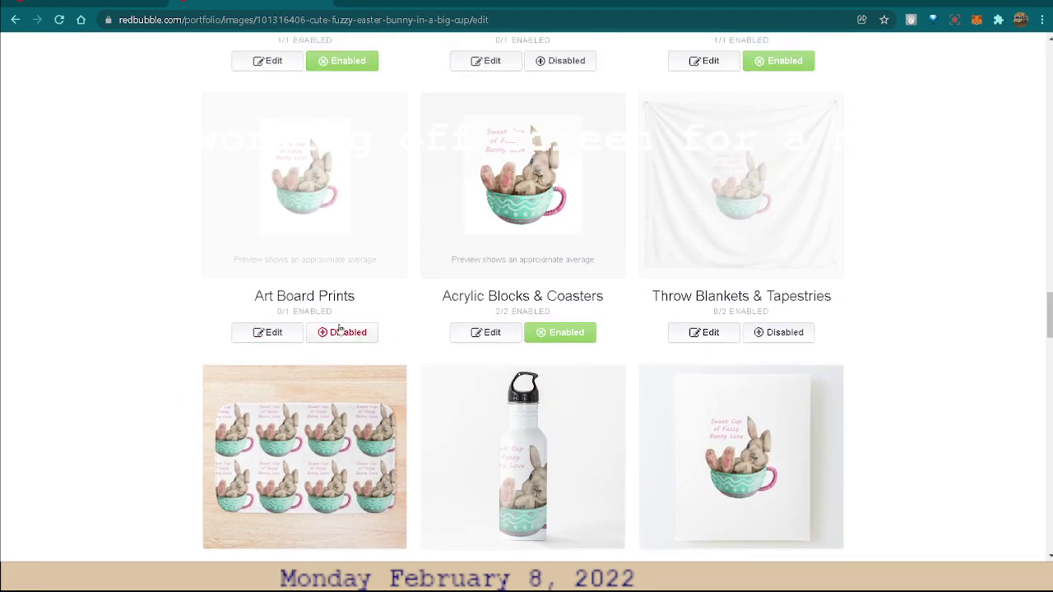
Enable Art Board Prints (1/1) and disable Mugs (0/1) for the bunny design
click(342, 333)
scroll(941, 298, up, 1)
scroll(940, 297, up, 1)
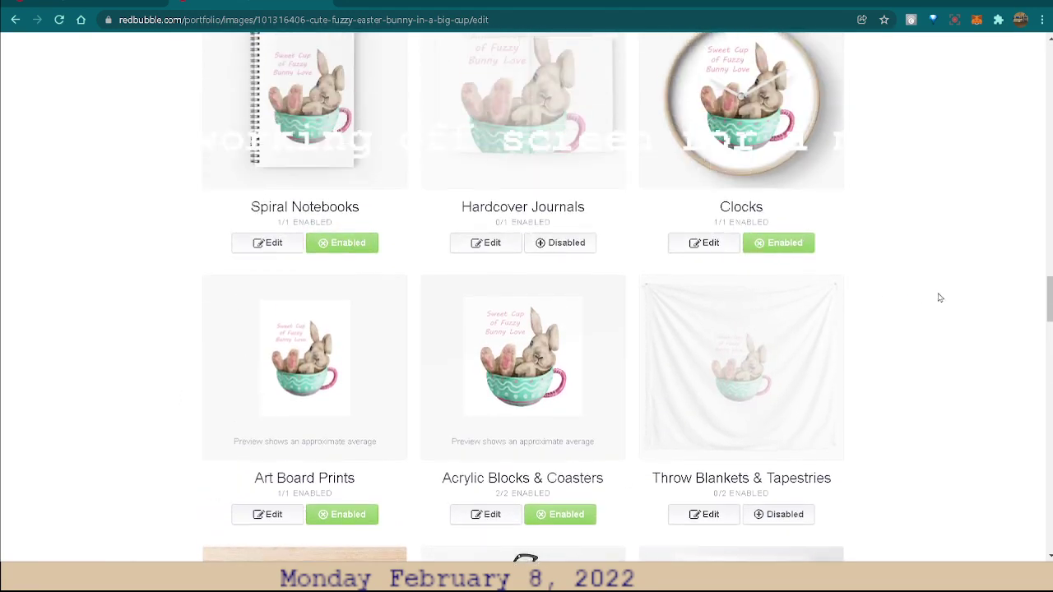
scroll(939, 297, up, 1)
scroll(938, 296, up, 1)
scroll(936, 294, up, 1)
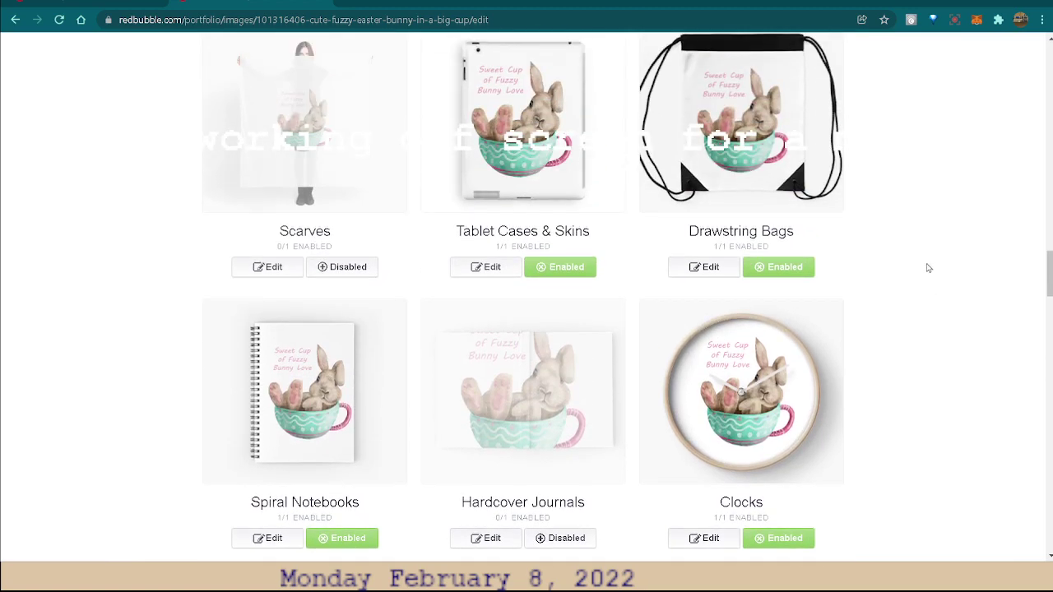
scroll(928, 269, up, 1)
scroll(864, 239, up, 1)
scroll(576, 239, up, 1)
scroll(453, 242, up, 1)
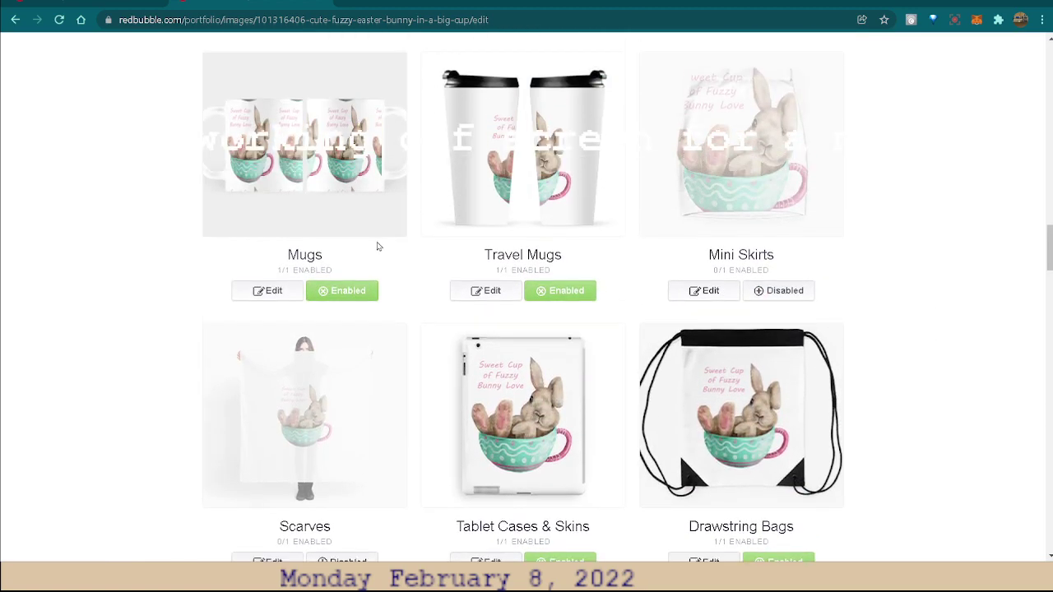
click(336, 295)
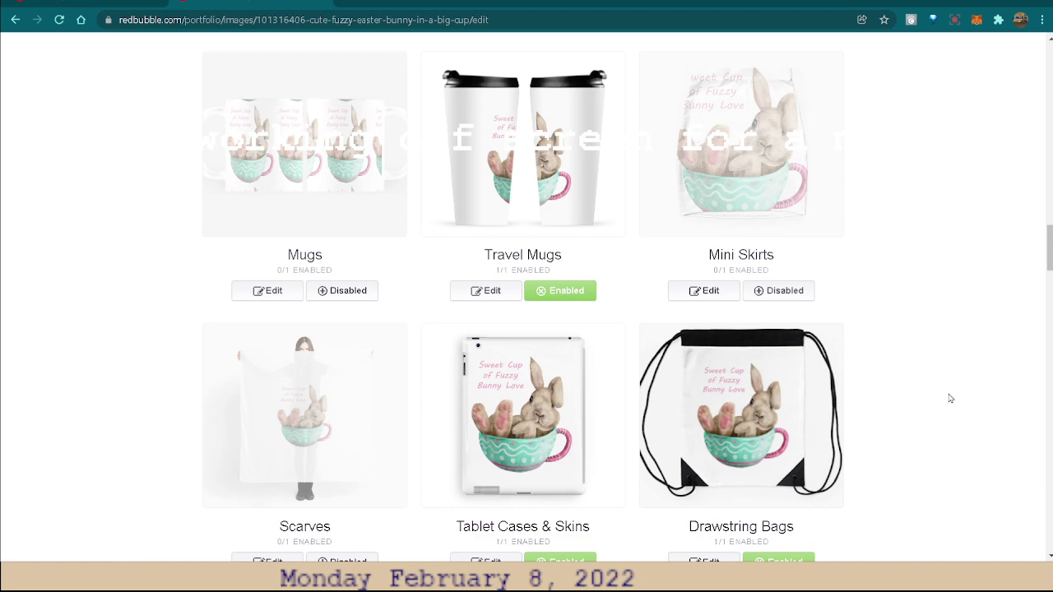
scroll(949, 383, down, 1)
scroll(960, 390, down, 1)
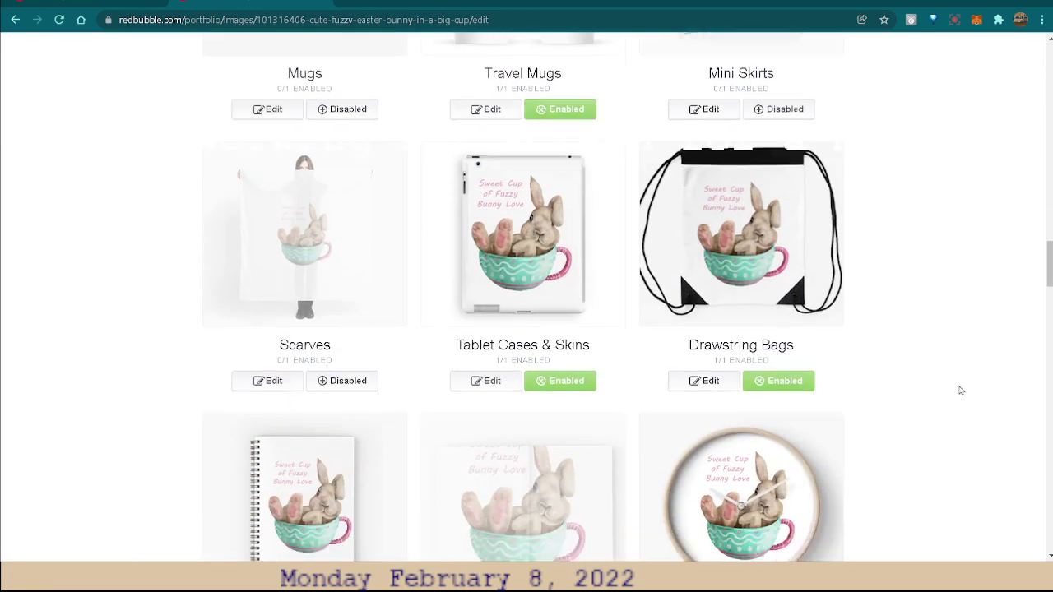
scroll(962, 392, down, 1)
scroll(969, 398, down, 1)
scroll(974, 399, down, 1)
scroll(983, 396, down, 2)
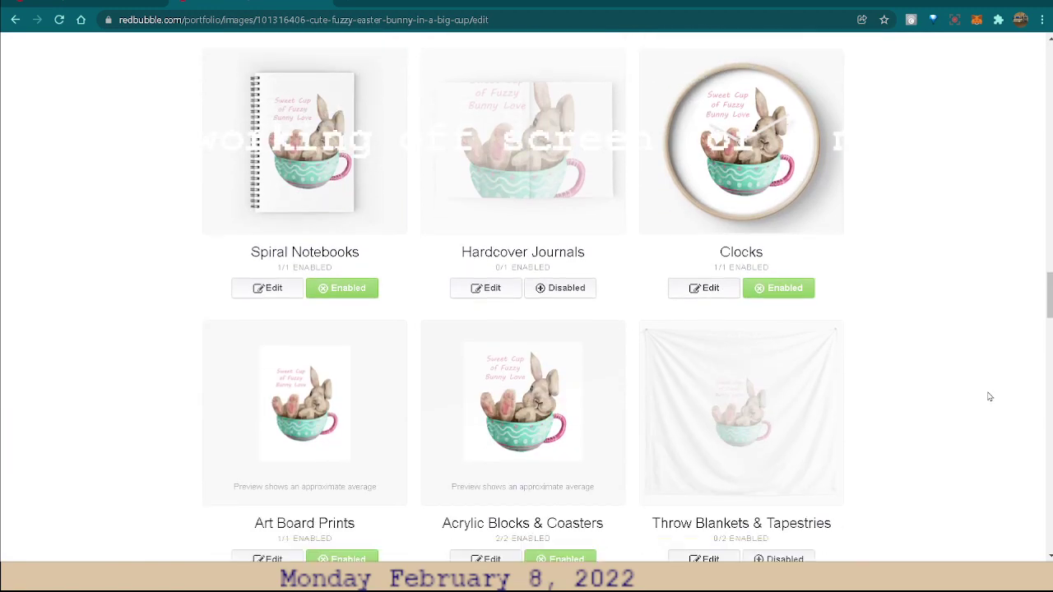
scroll(995, 388, down, 1)
scroll(997, 388, down, 1)
scroll(991, 389, down, 1)
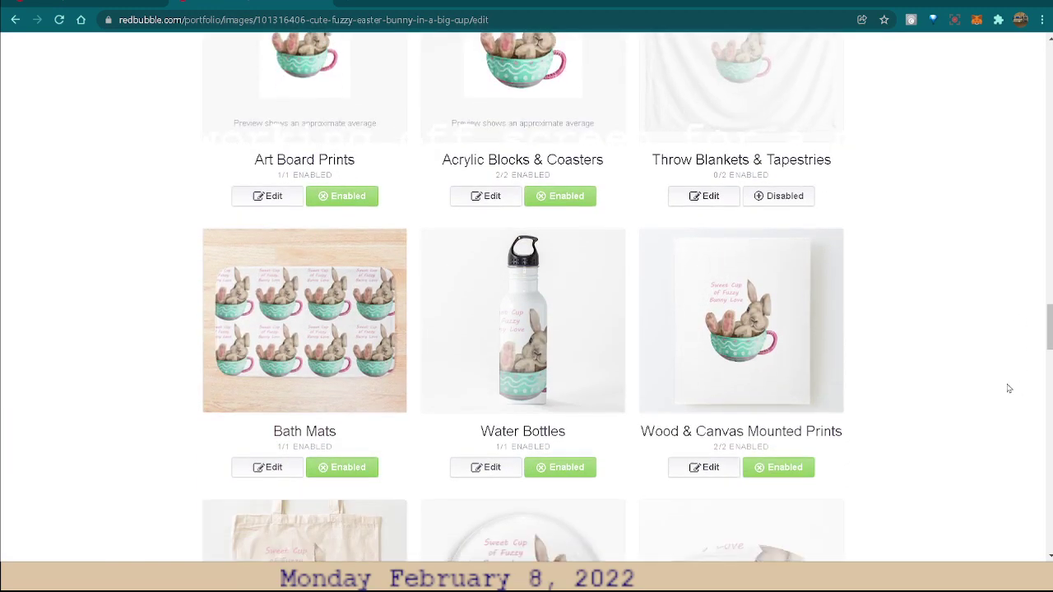
scroll(983, 391, down, 1)
scroll(972, 391, down, 1)
scroll(969, 394, down, 1)
scroll(964, 406, down, 1)
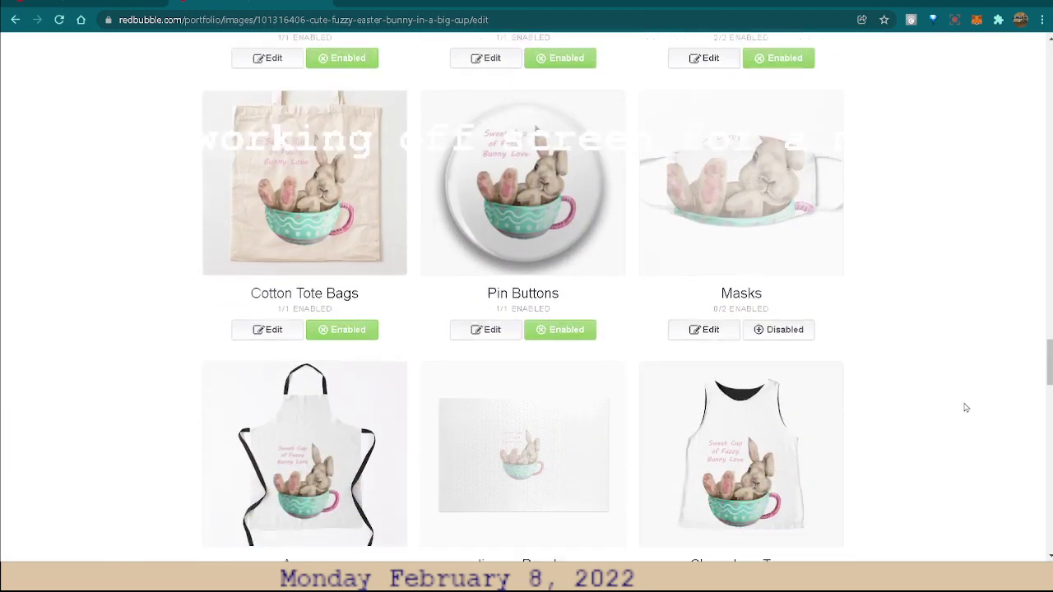
scroll(946, 414, down, 1)
scroll(945, 413, down, 1)
scroll(938, 416, down, 1)
Scroll past the Advanced products, Media and Collections sections and save the bunny design's work settings
scroll(917, 419, down, 1)
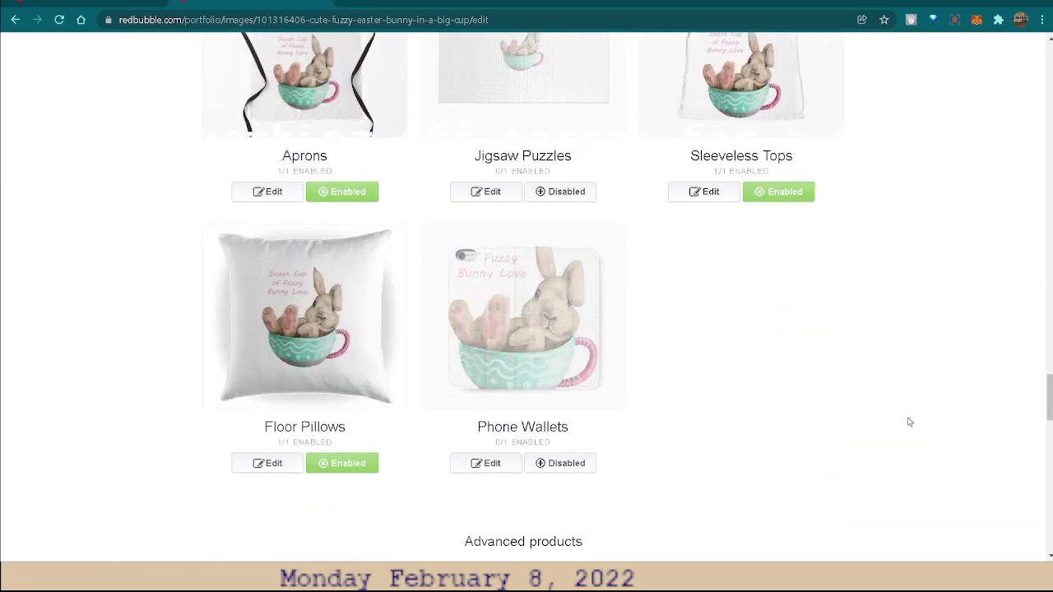
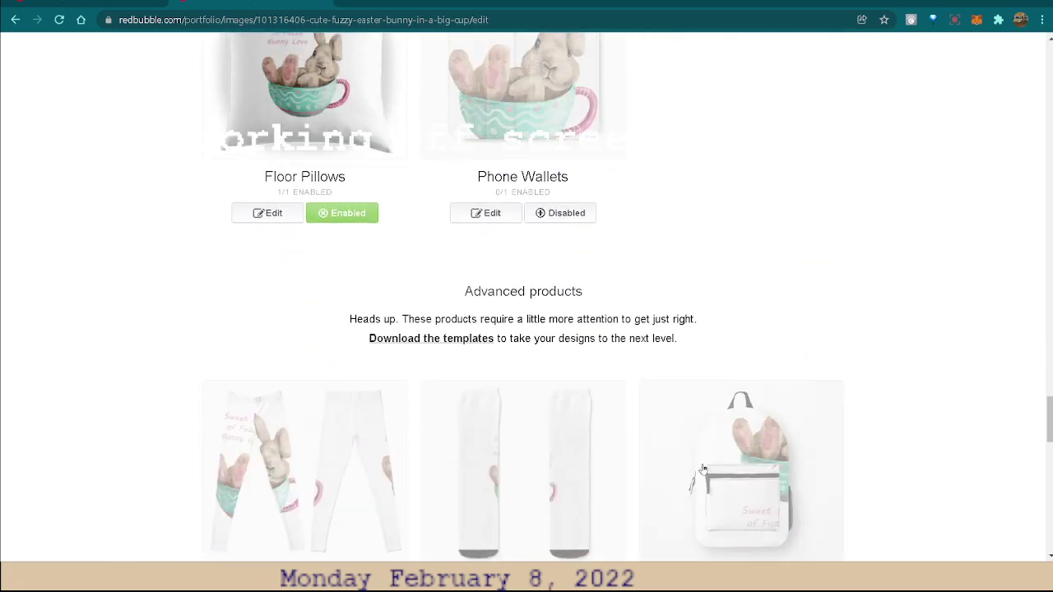
Scroll past the Advanced products, Media and Collections sections and save the bunny design's work settings
scroll(703, 469, down, 1)
scroll(686, 467, down, 1)
scroll(642, 478, down, 1)
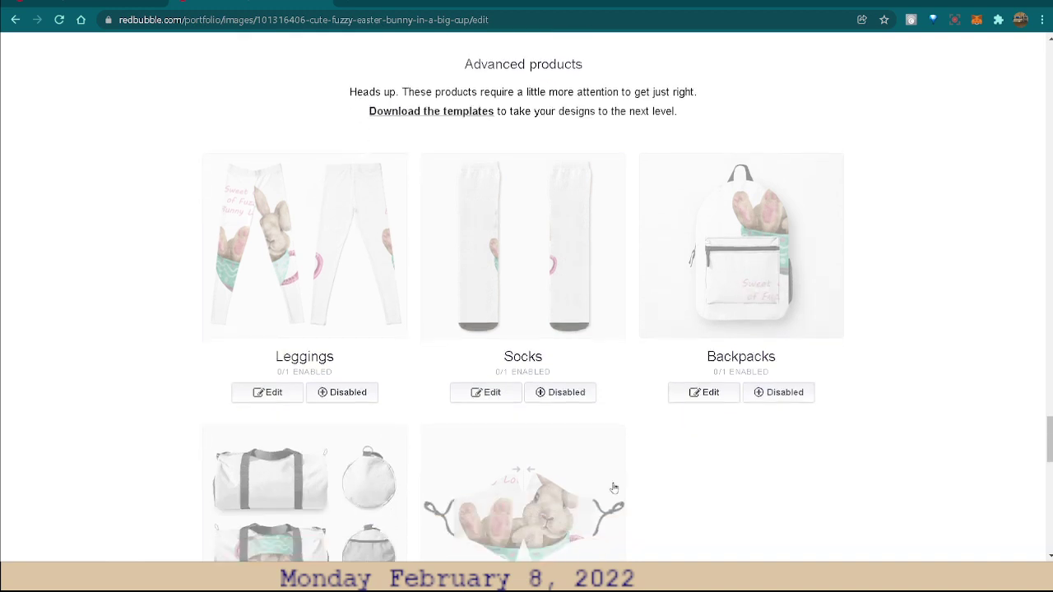
scroll(576, 494, down, 1)
scroll(482, 516, down, 1)
scroll(479, 513, down, 1)
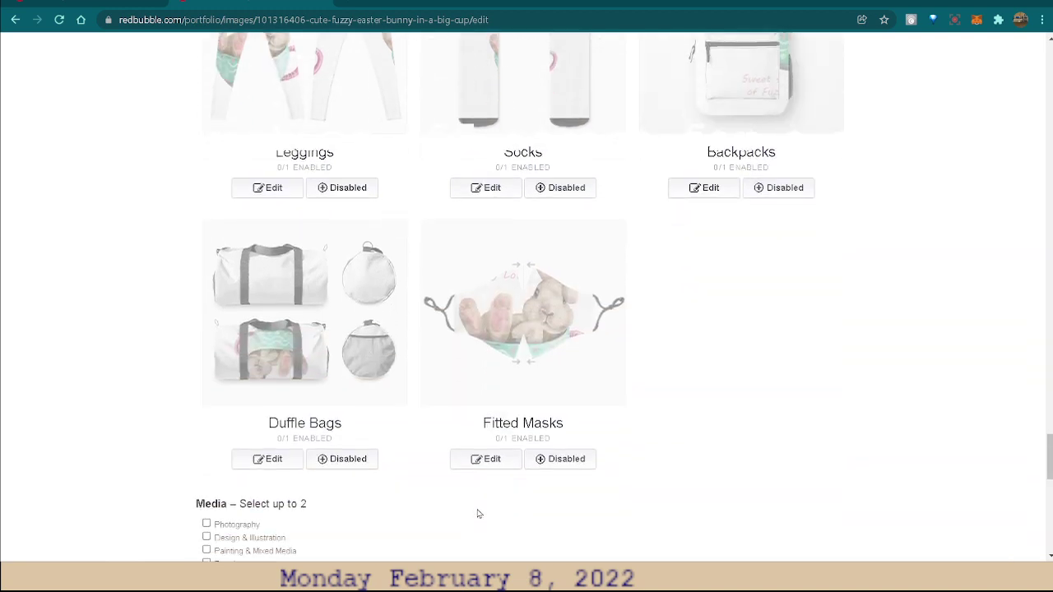
scroll(475, 513, down, 1)
scroll(815, 399, up, 1)
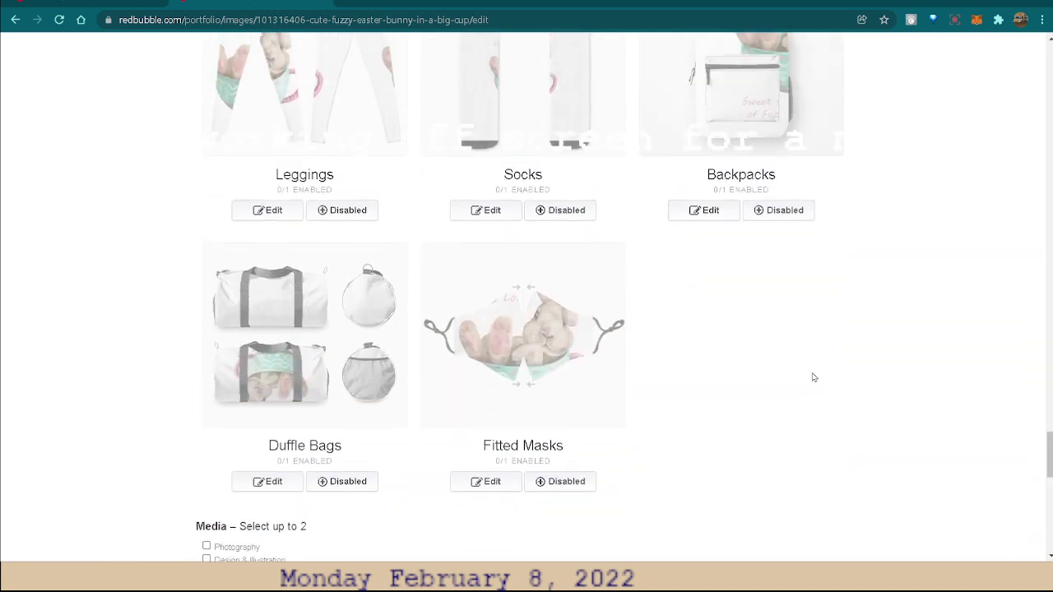
scroll(817, 387, up, 2)
scroll(789, 403, down, 1)
scroll(773, 406, down, 1)
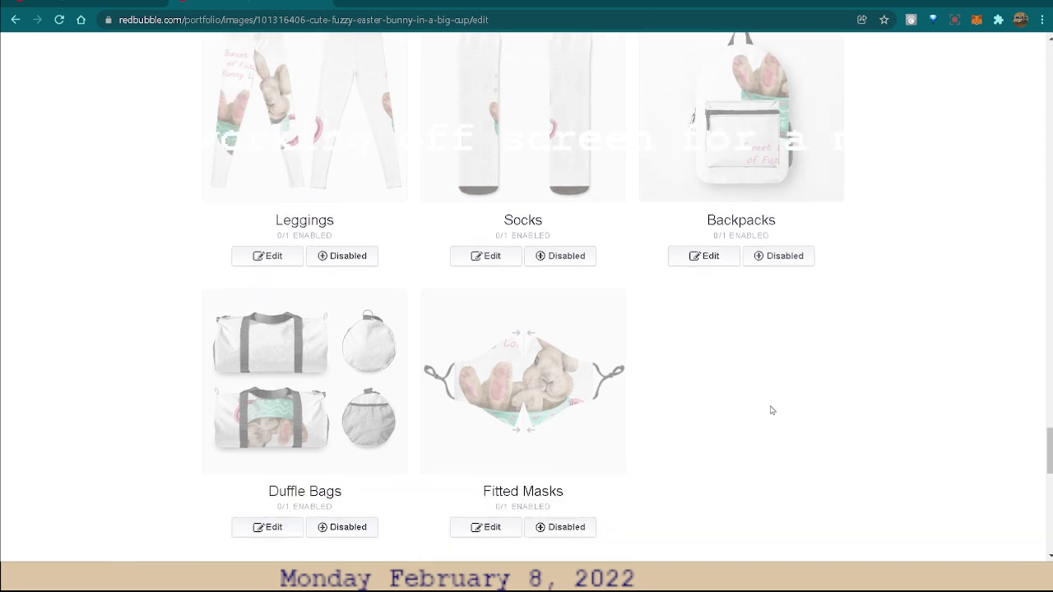
scroll(736, 461, down, 1)
scroll(513, 488, down, 1)
scroll(704, 452, down, 1)
scroll(691, 451, down, 1)
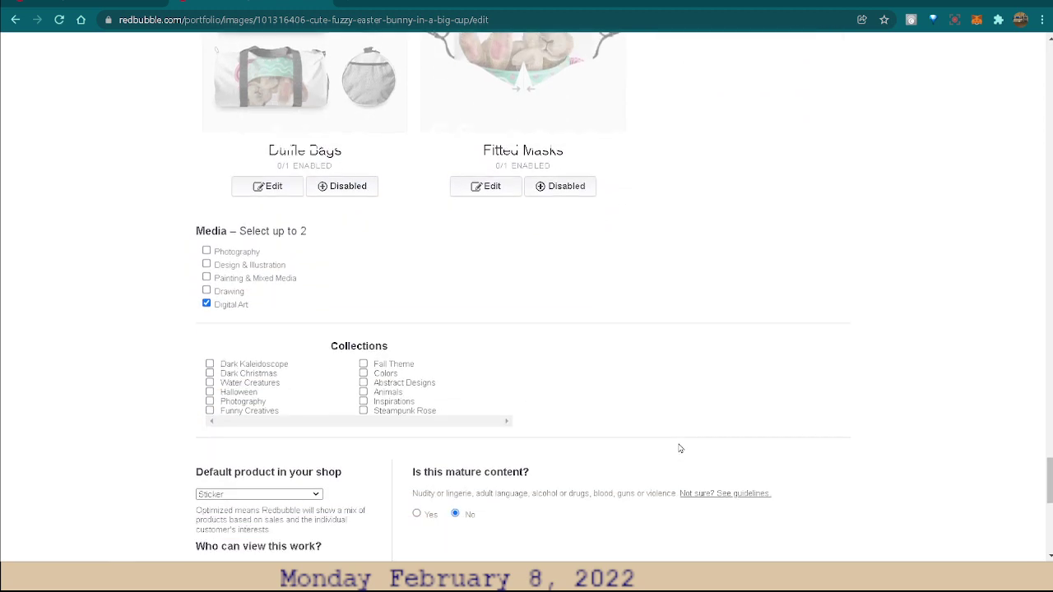
scroll(666, 455, down, 1)
scroll(648, 453, down, 1)
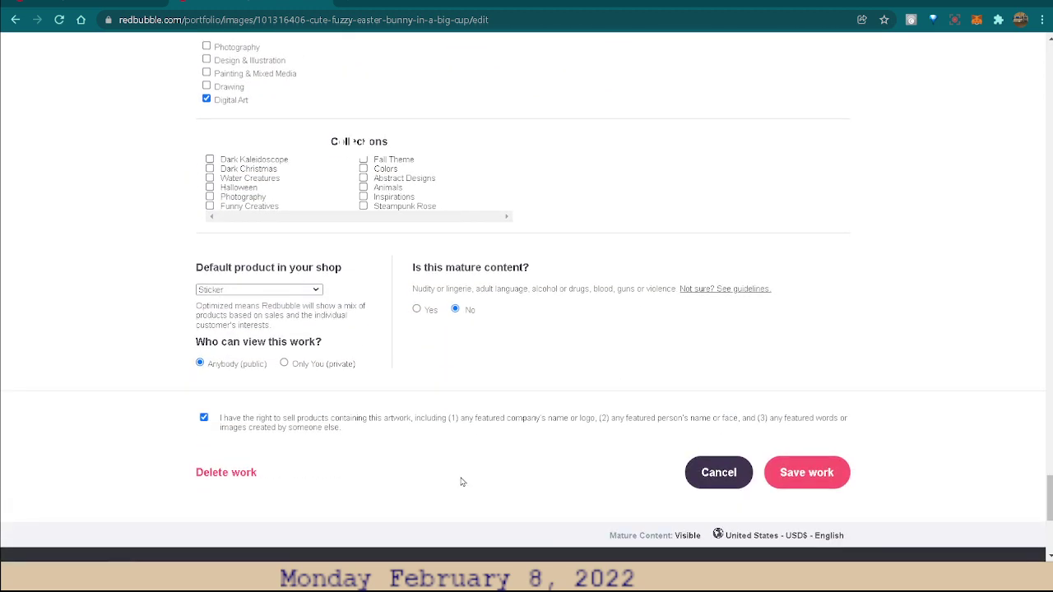
scroll(888, 446, down, 1)
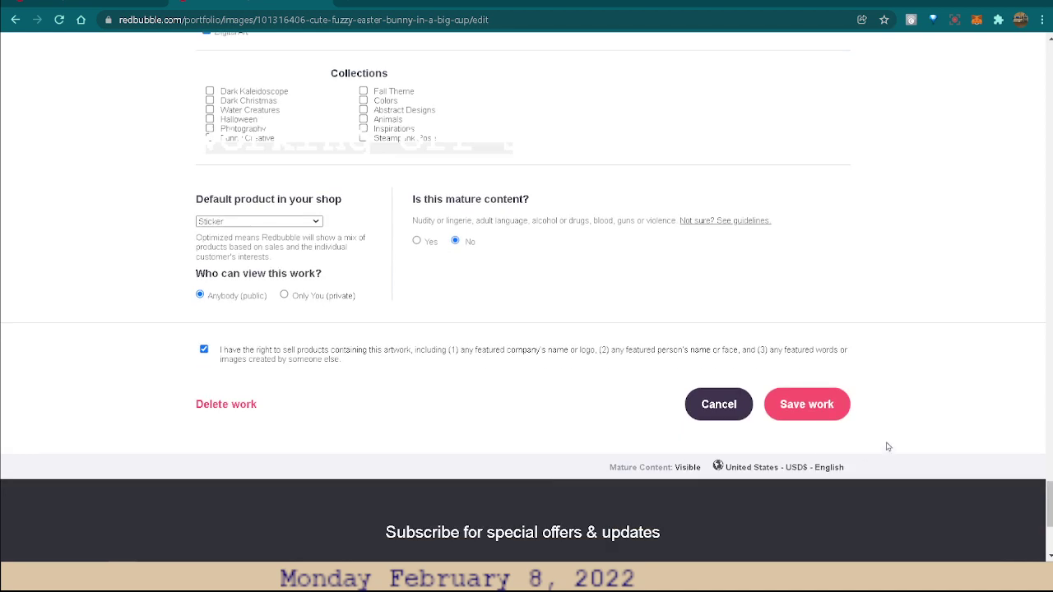
click(811, 405)
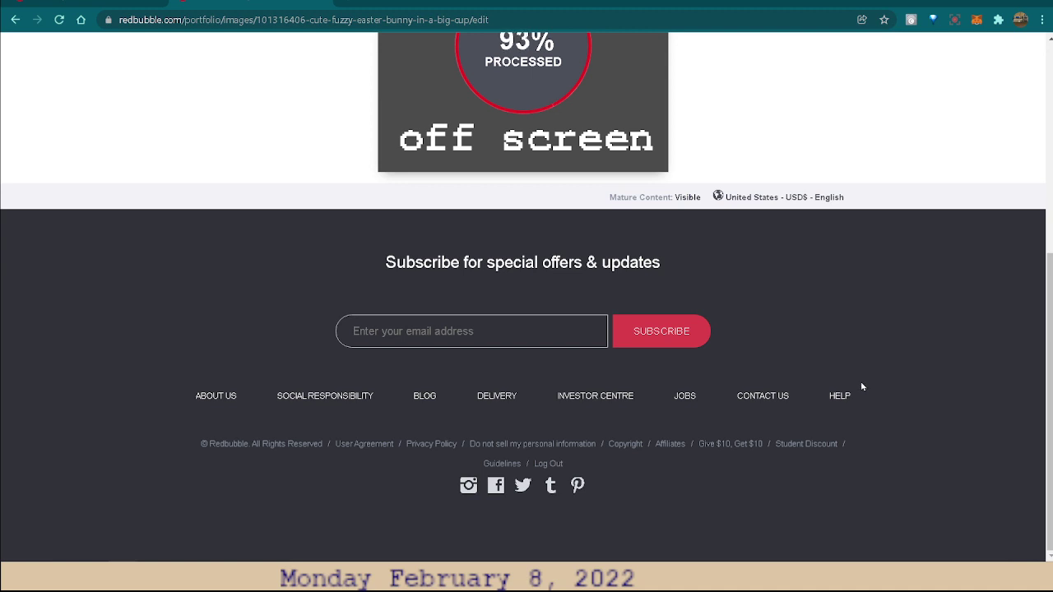
Wait for the Easter bunny upload to reach 100% while scrolling back toward the page top
scroll(929, 331, up, 3)
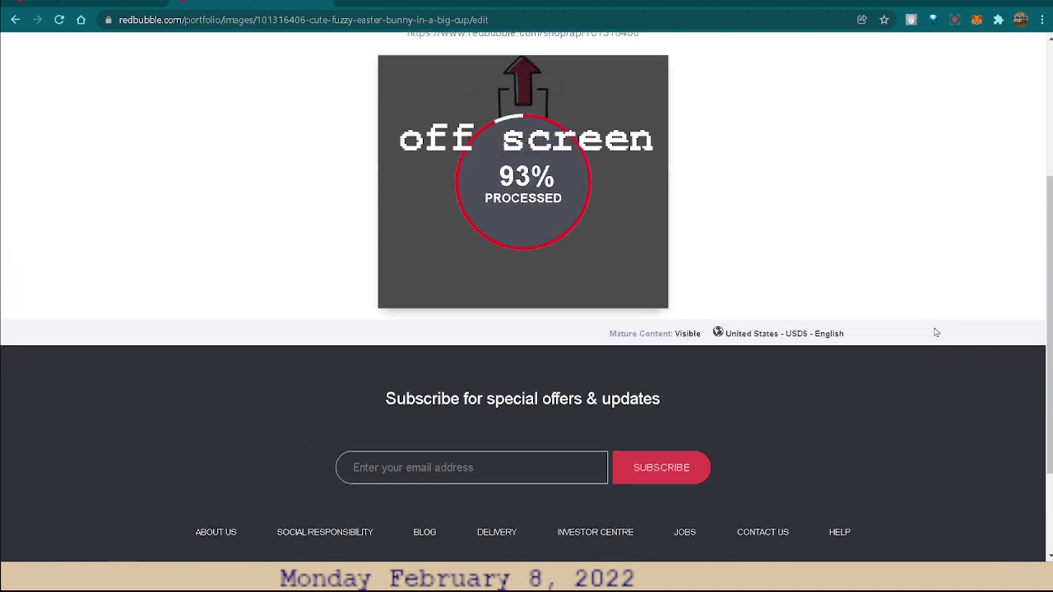
scroll(937, 333, up, 2)
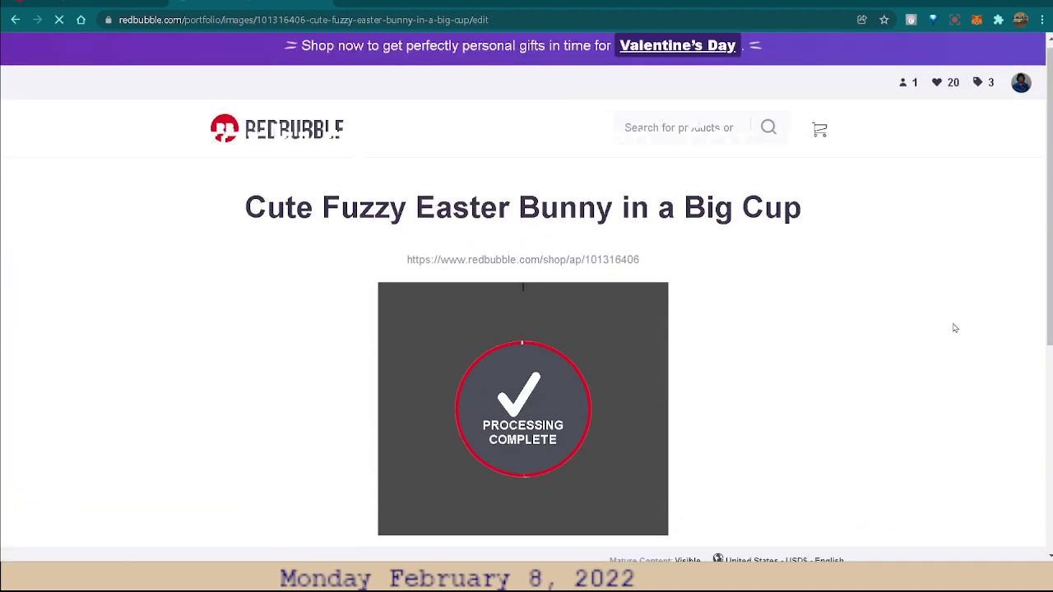
scroll(956, 328, down, 1)
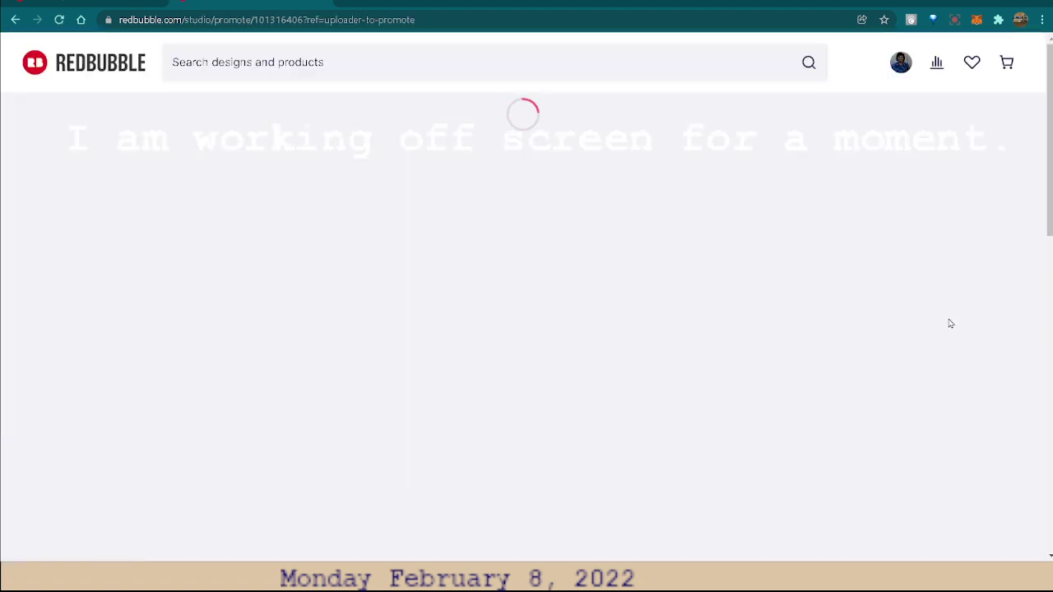
scroll(980, 323, down, 4)
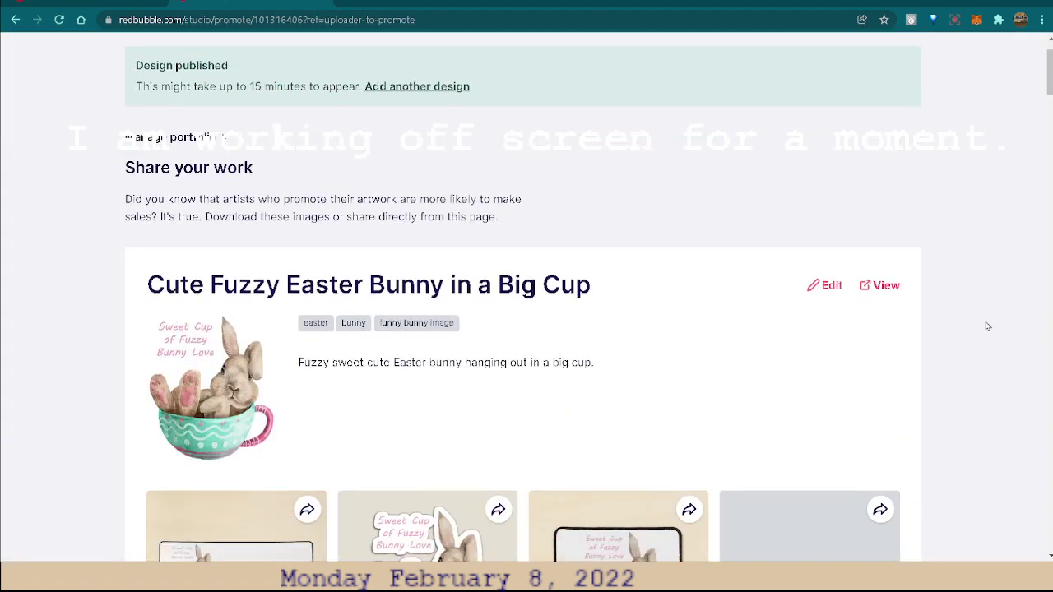
scroll(997, 333, down, 1)
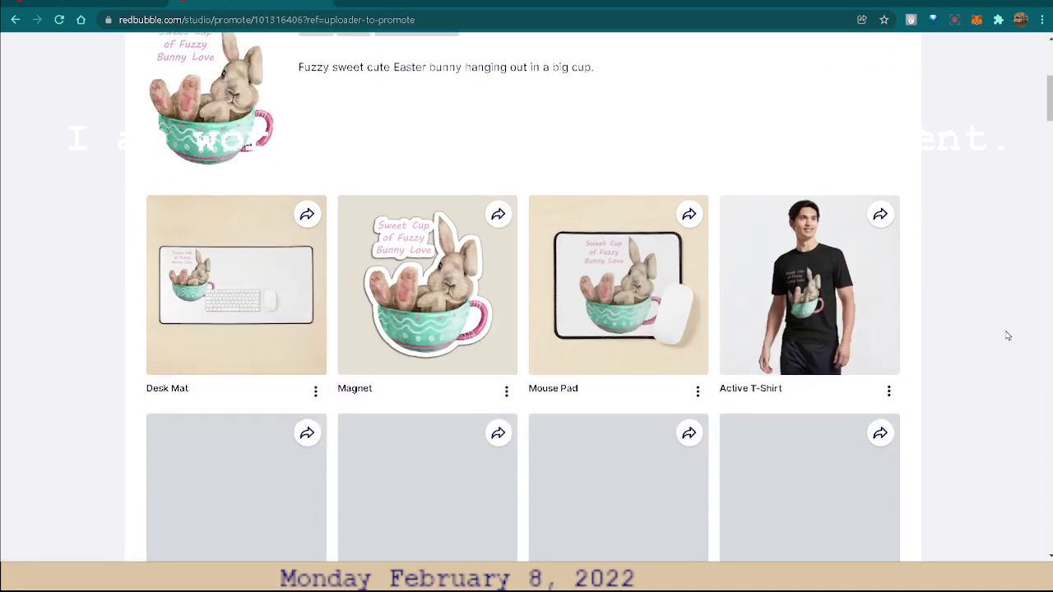
scroll(1002, 334, down, 1)
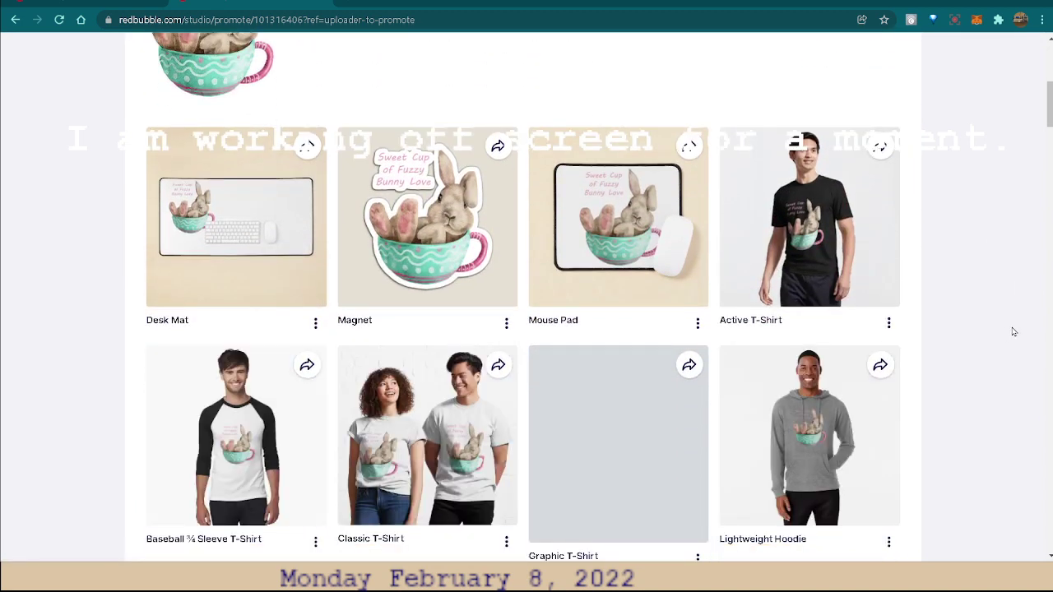
scroll(1017, 332, down, 1)
scroll(1027, 333, down, 2)
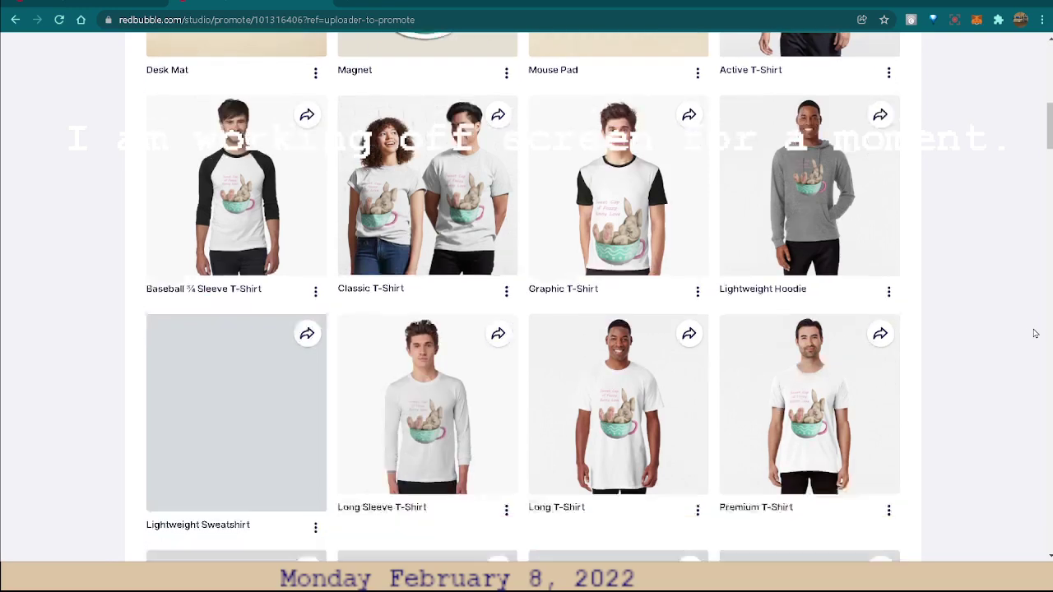
scroll(1035, 333, down, 1)
scroll(1038, 335, down, 2)
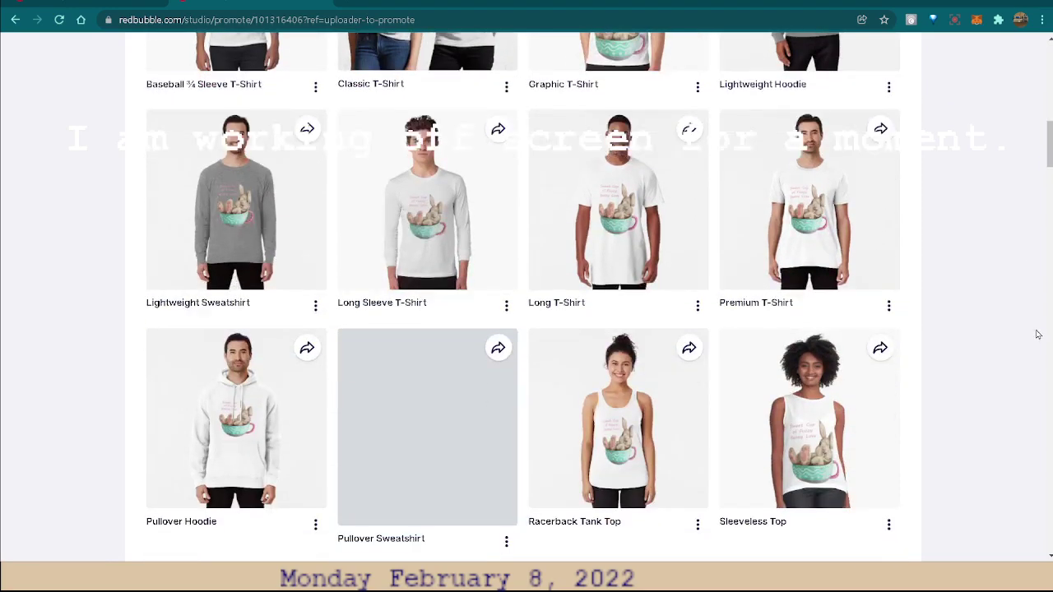
scroll(1039, 335, down, 1)
scroll(1041, 344, down, 1)
scroll(1041, 345, down, 1)
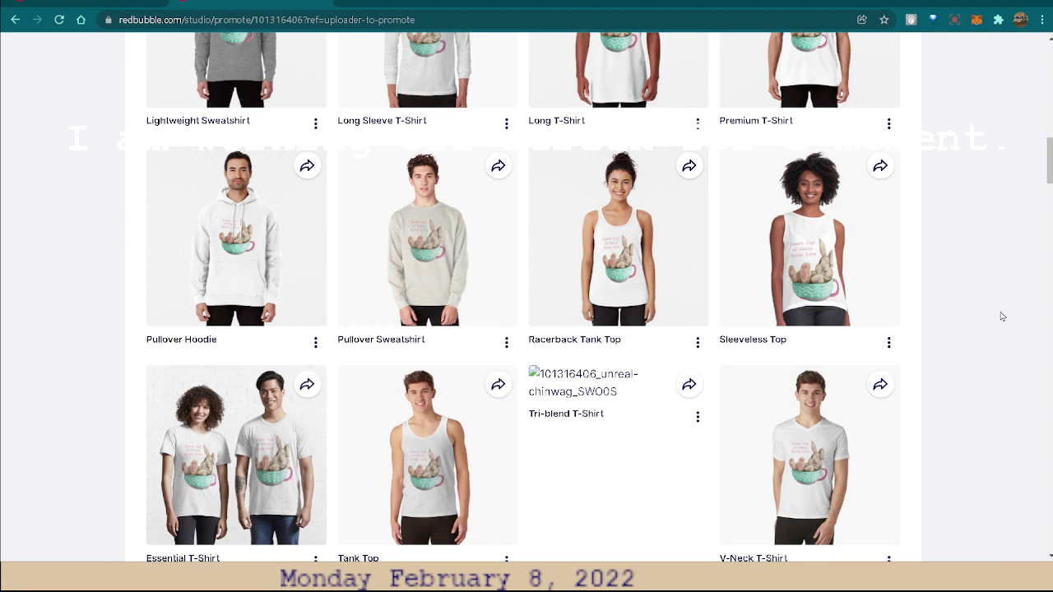
scroll(982, 238, down, 1)
scroll(987, 235, down, 2)
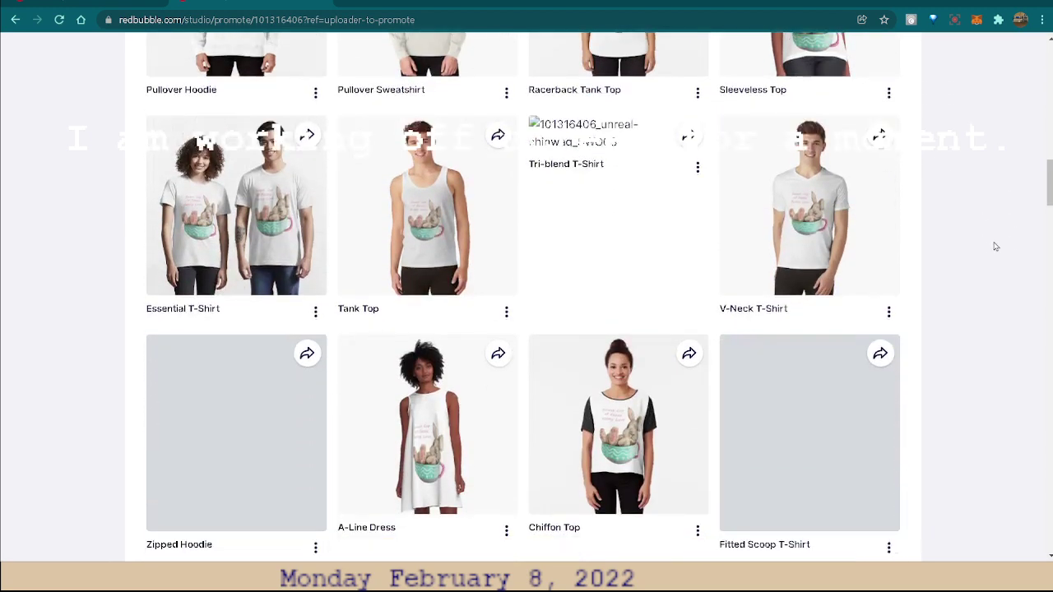
scroll(994, 242, down, 1)
scroll(1000, 250, down, 1)
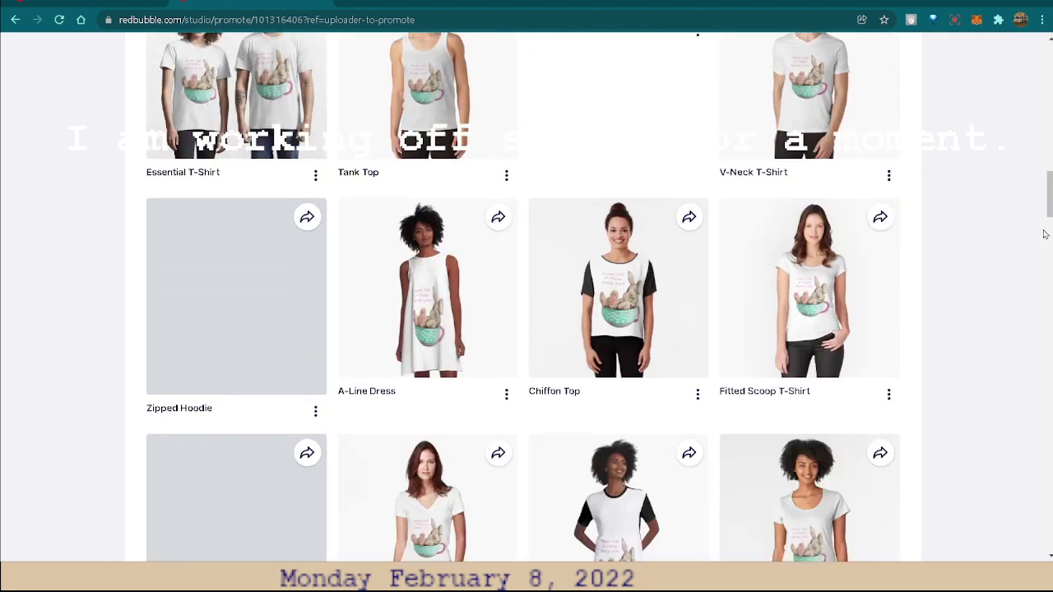
scroll(1041, 236, down, 1)
scroll(1043, 234, down, 2)
scroll(1043, 235, up, 2)
scroll(1044, 234, up, 1)
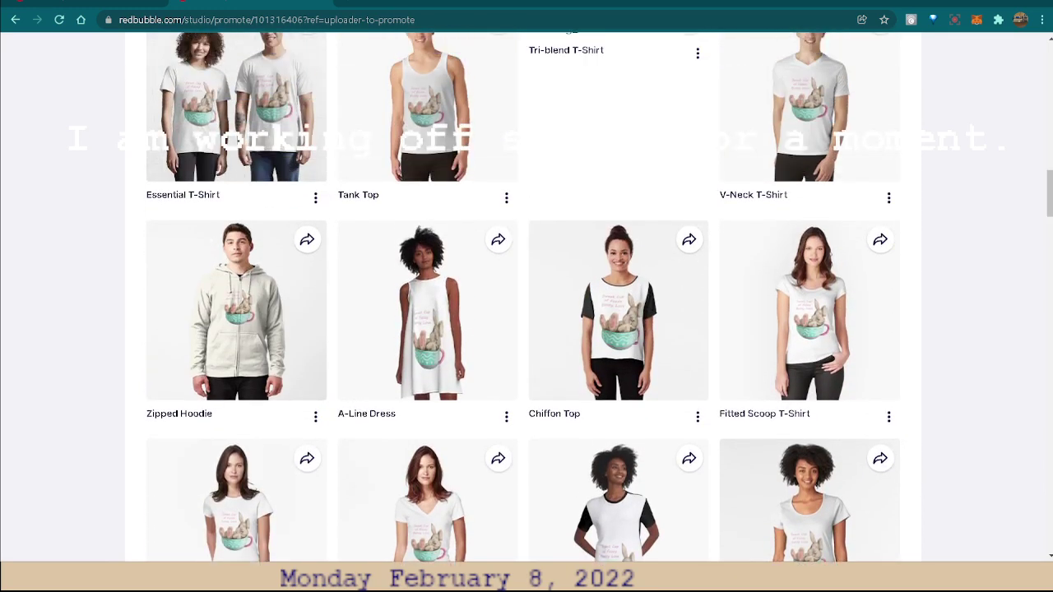
scroll(1043, 235, down, 1)
scroll(599, 297, down, 1)
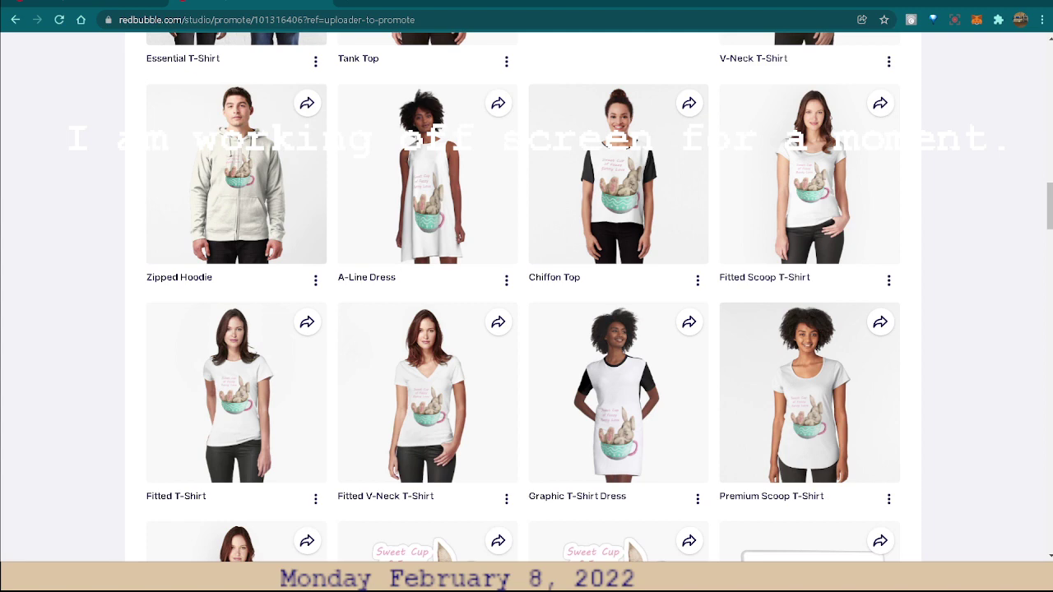
scroll(976, 176, down, 2)
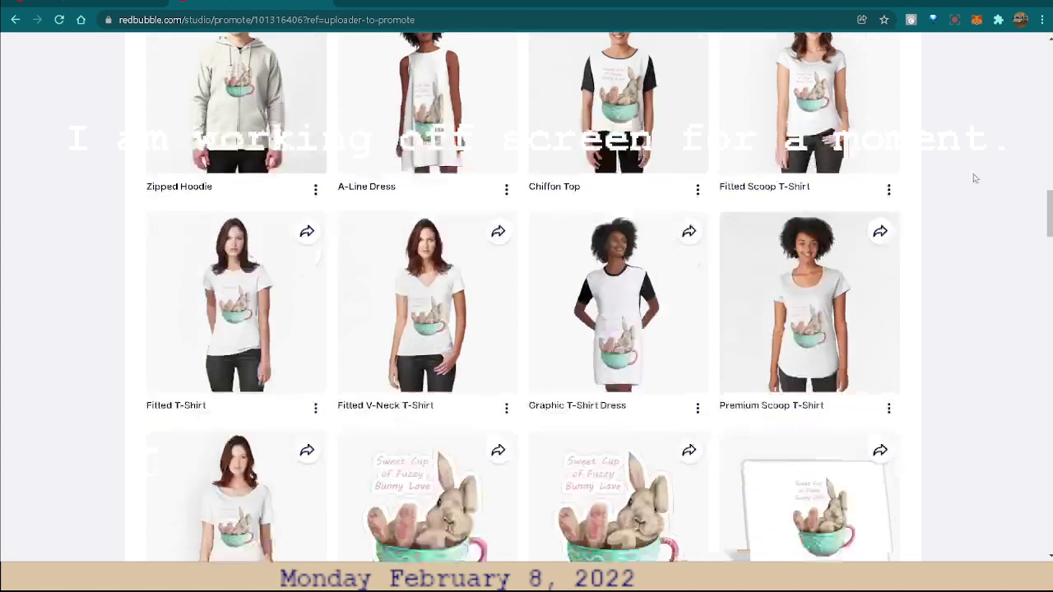
scroll(1001, 199, up, 2)
scroll(999, 178, up, 1)
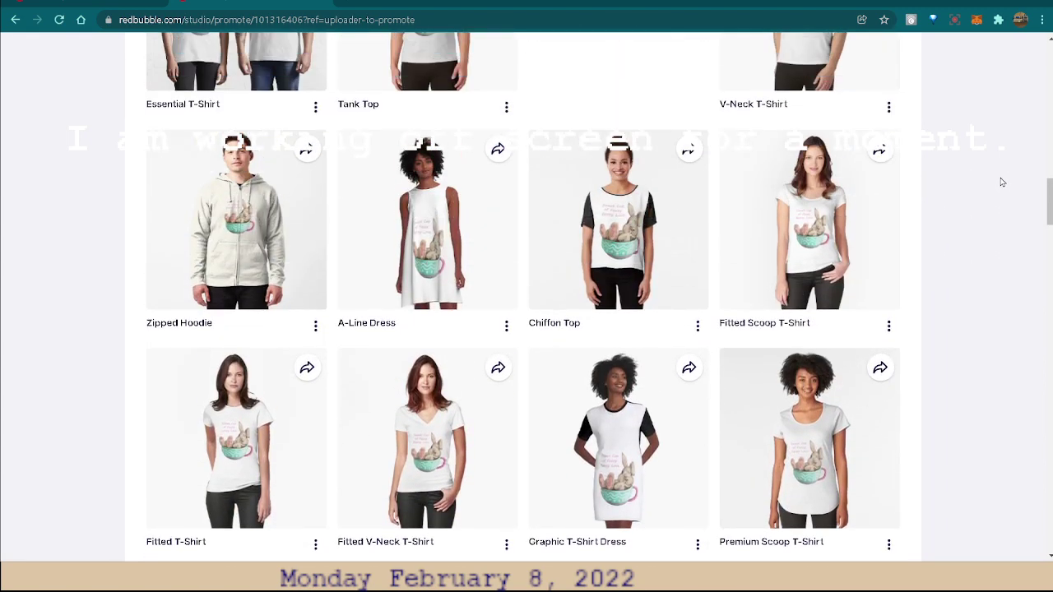
scroll(905, 182, up, 2)
scroll(769, 186, up, 1)
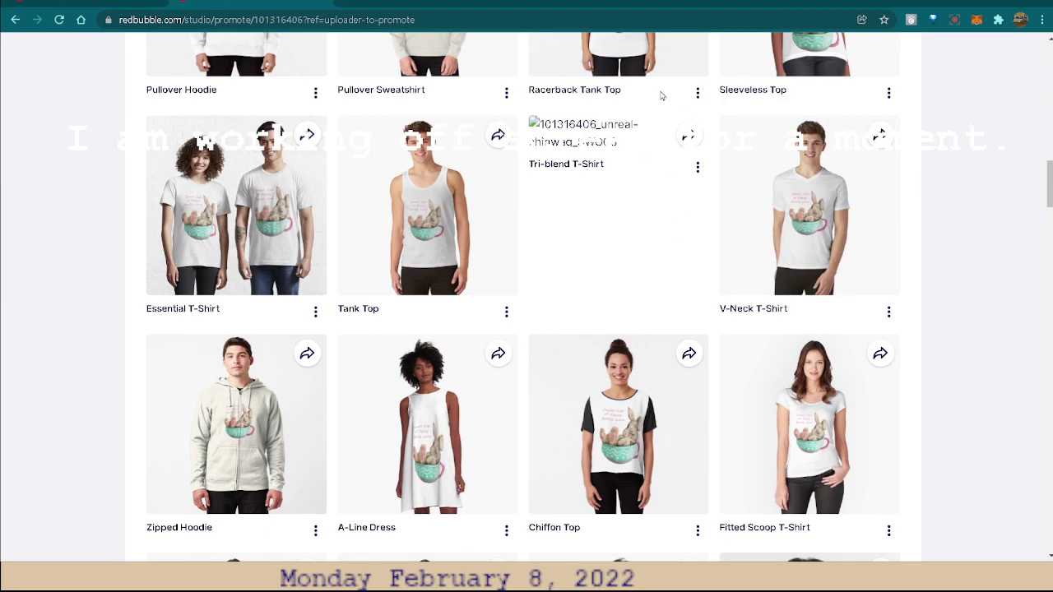
scroll(958, 315, down, 5)
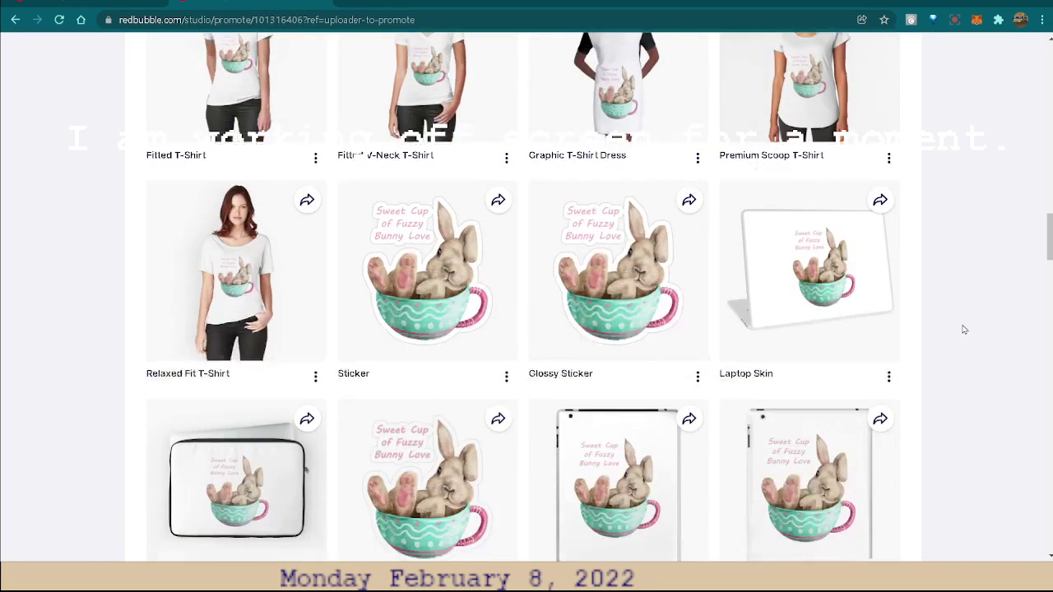
scroll(963, 328, down, 3)
scroll(961, 326, down, 2)
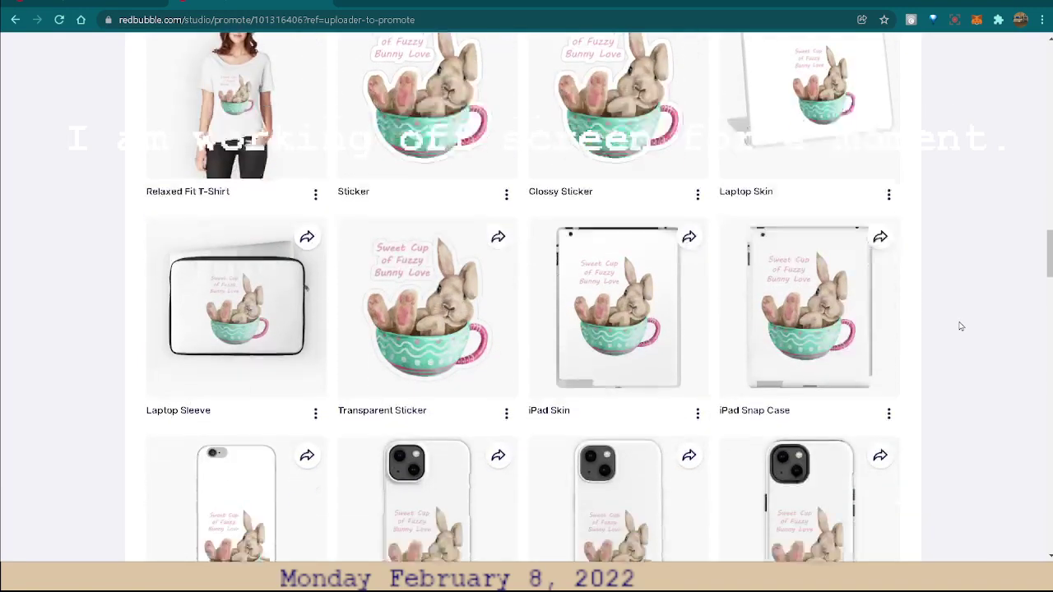
scroll(960, 326, down, 2)
scroll(959, 325, down, 3)
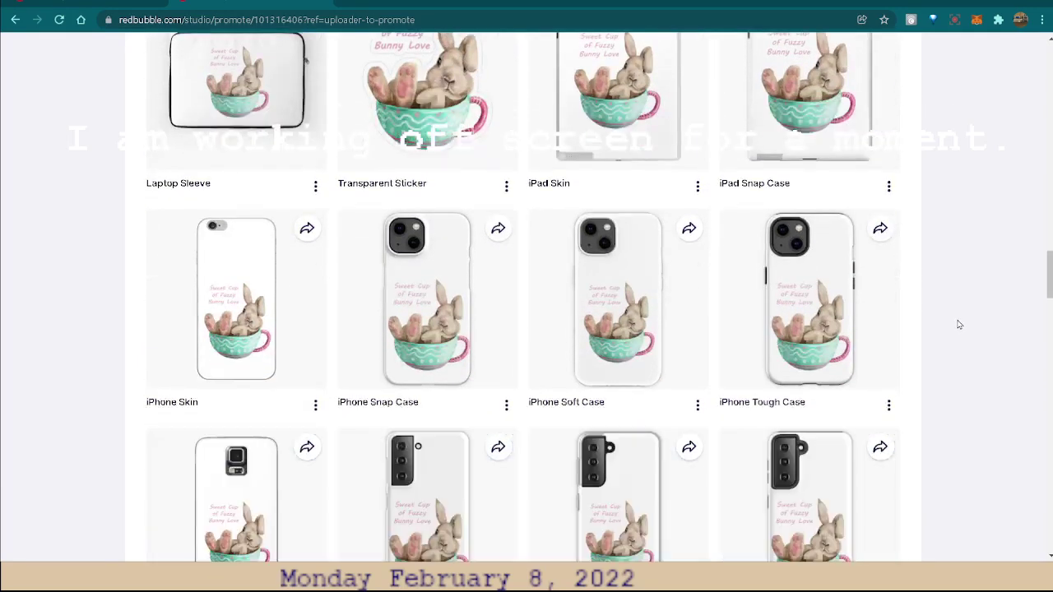
scroll(962, 325, down, 2)
scroll(966, 325, down, 1)
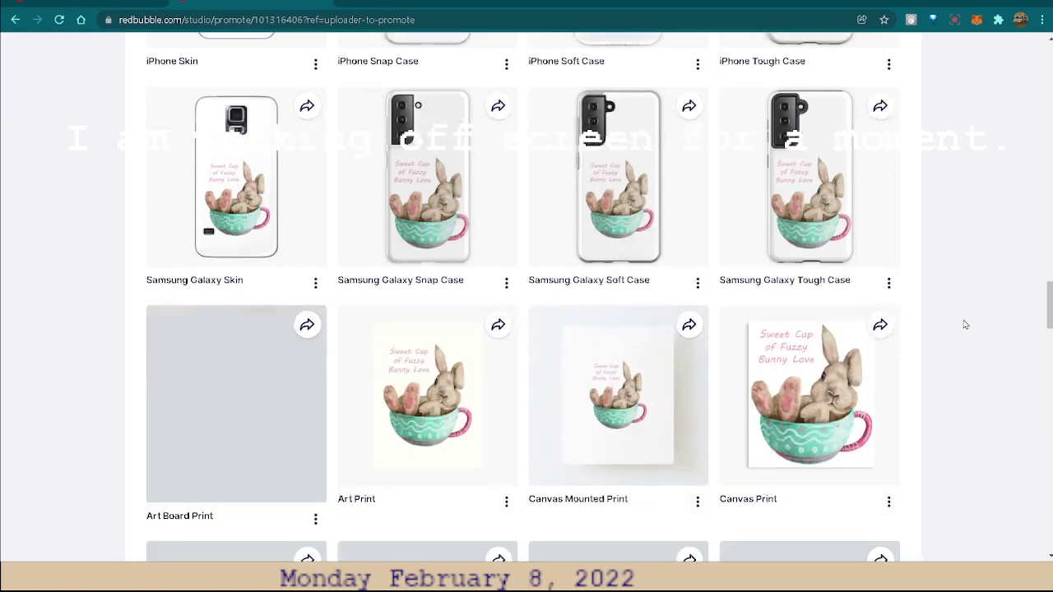
scroll(966, 325, down, 2)
scroll(966, 325, up, 1)
scroll(966, 325, down, 1)
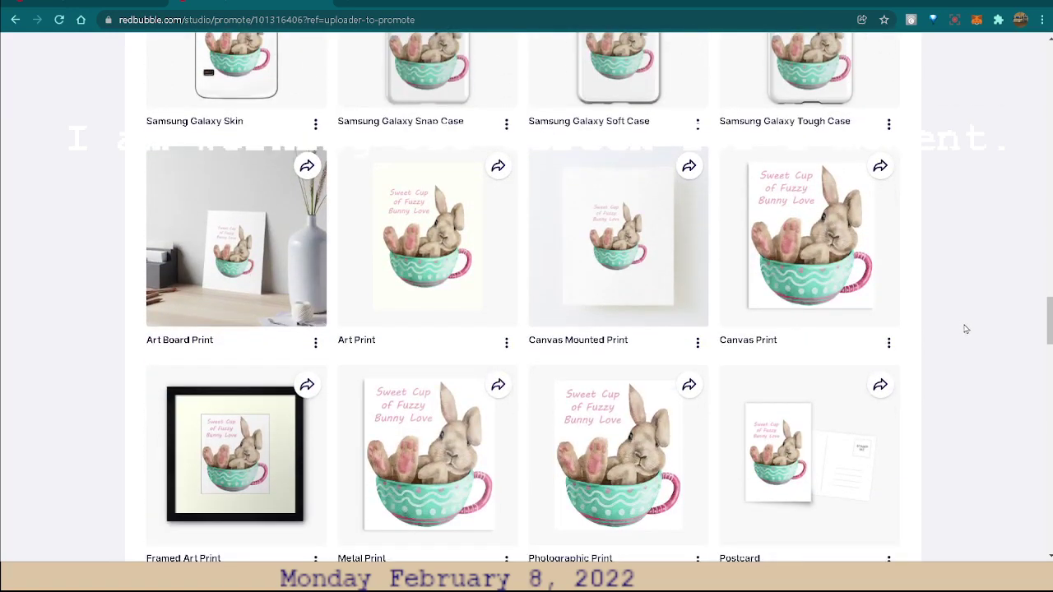
scroll(965, 329, down, 1)
scroll(960, 329, down, 1)
scroll(980, 331, down, 1)
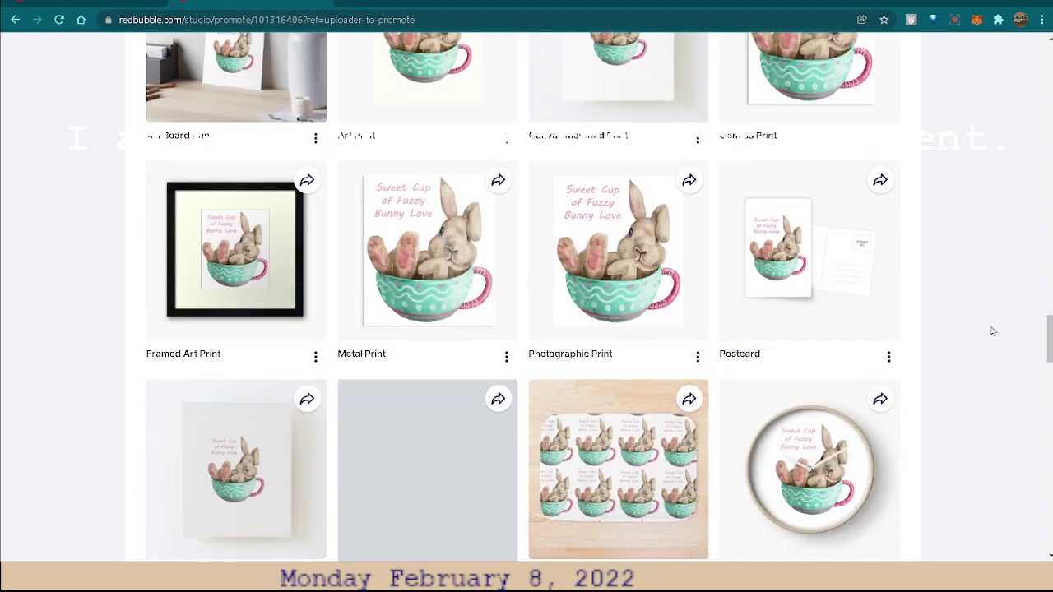
scroll(999, 311, up, 2)
scroll(1013, 310, up, 2)
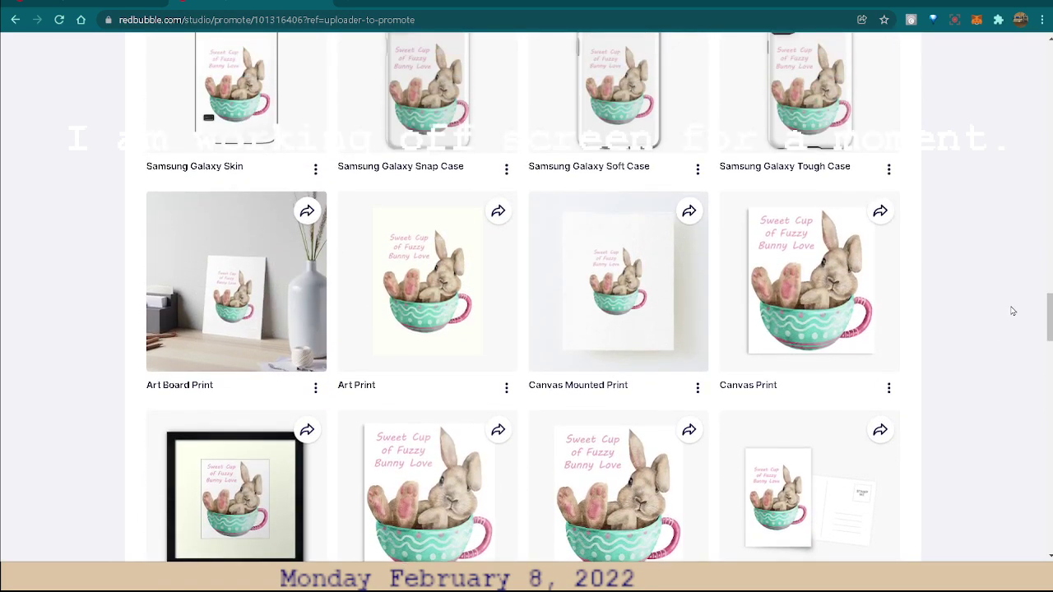
scroll(1013, 311, up, 1)
scroll(1014, 311, down, 1)
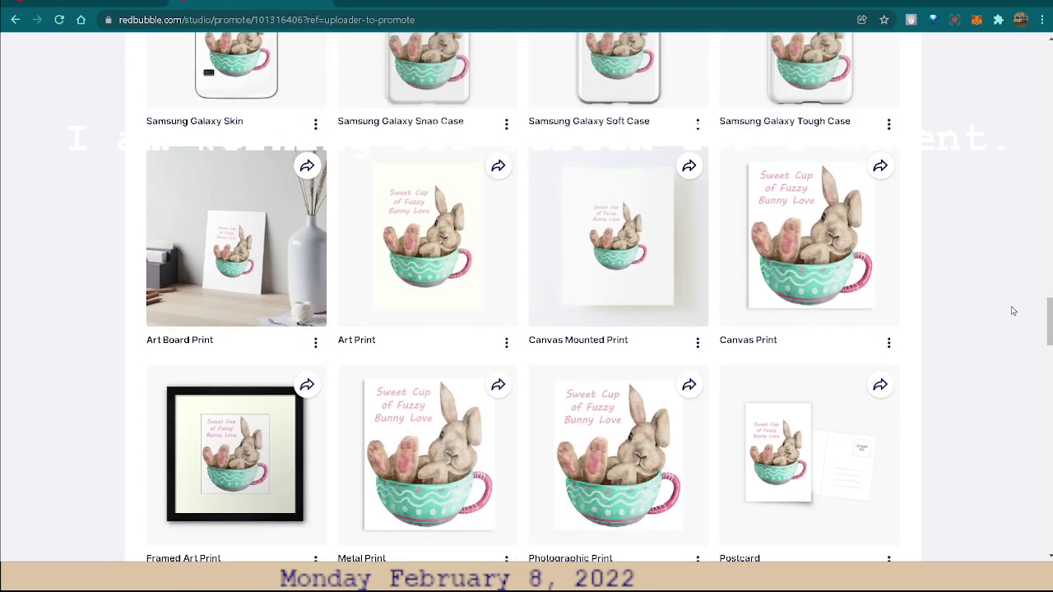
scroll(1013, 311, down, 1)
scroll(1016, 314, down, 1)
scroll(1020, 319, down, 1)
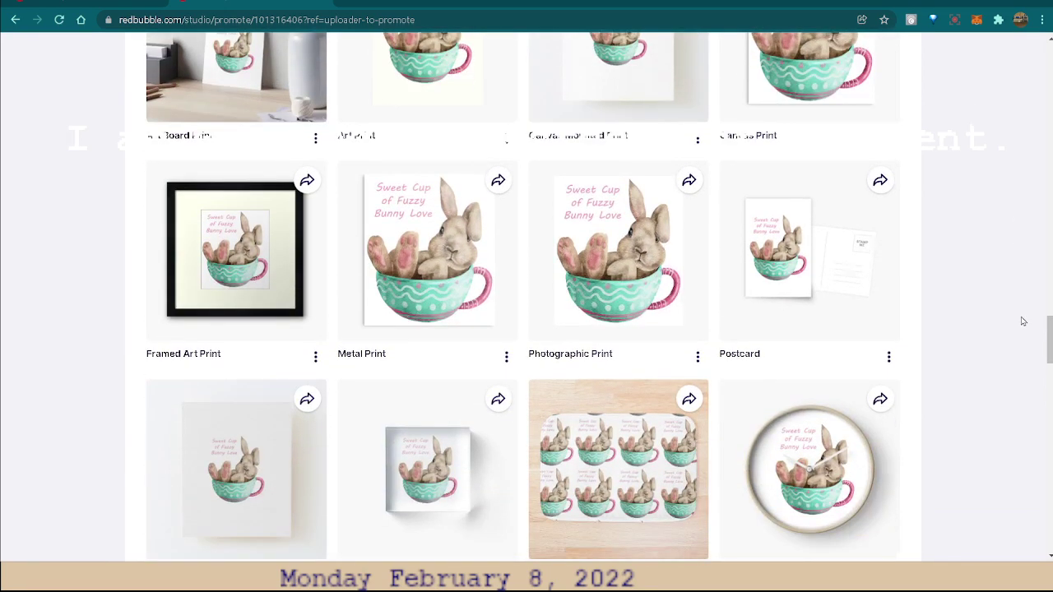
scroll(1029, 329, down, 1)
scroll(1032, 333, down, 1)
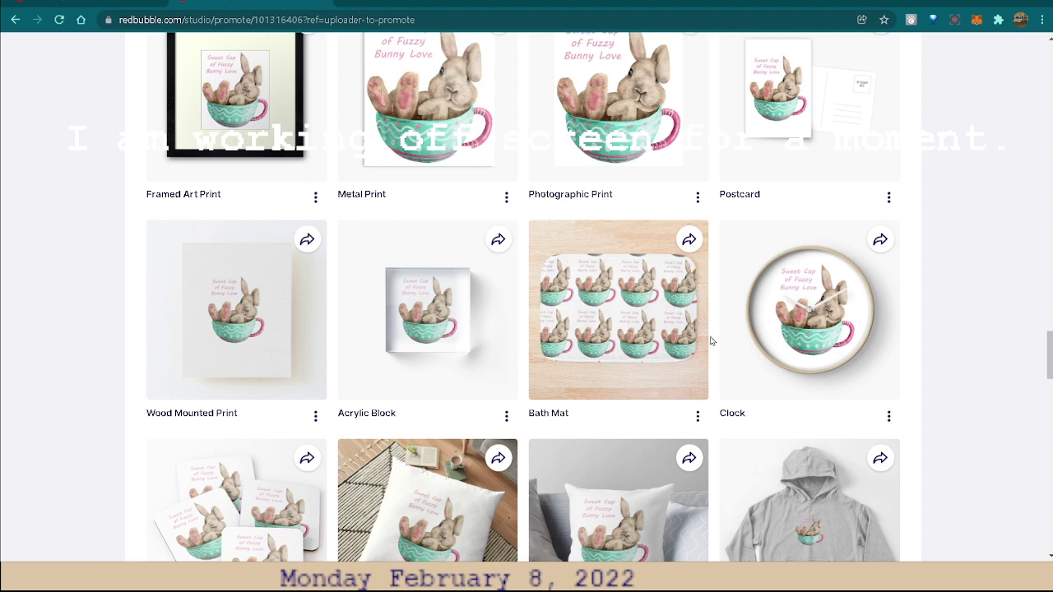
scroll(971, 326, down, 1)
scroll(1022, 317, down, 1)
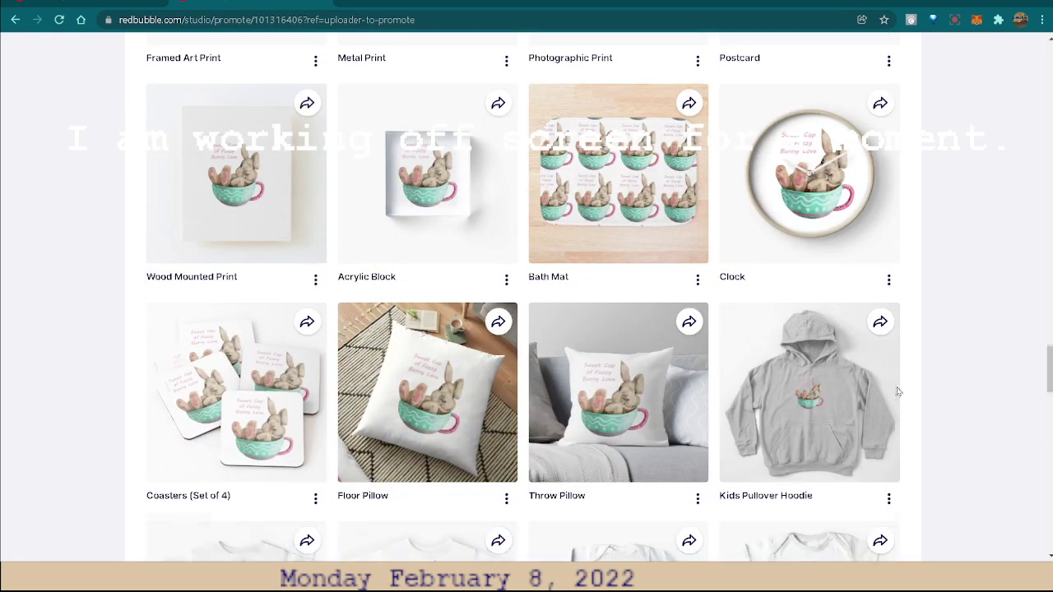
scroll(919, 370, down, 1)
scroll(919, 370, down, 1)
scroll(916, 371, down, 1)
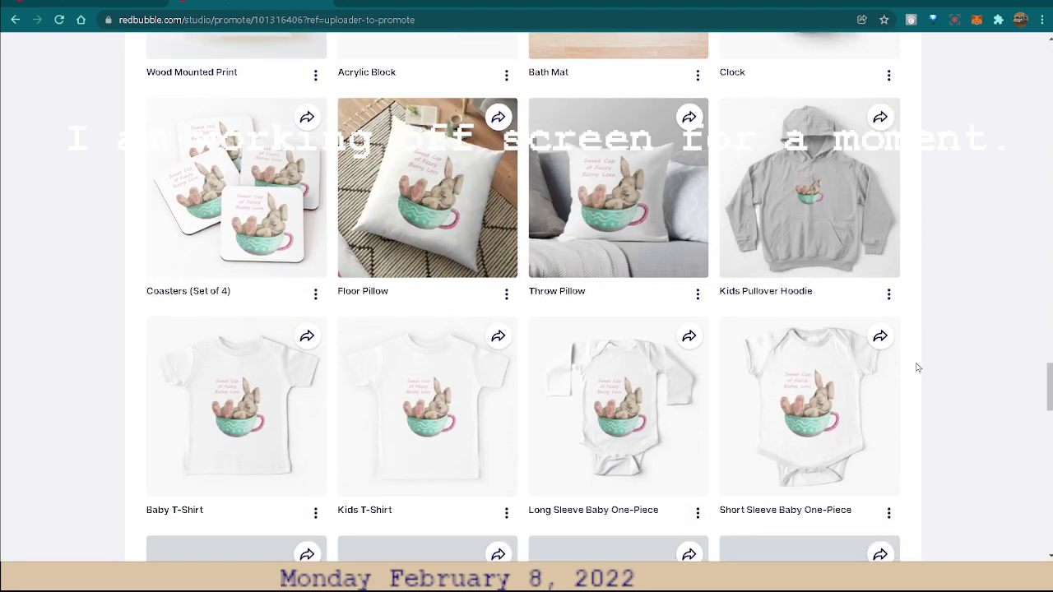
scroll(914, 364, down, 1)
scroll(919, 362, down, 1)
scroll(933, 357, down, 1)
scroll(963, 349, down, 1)
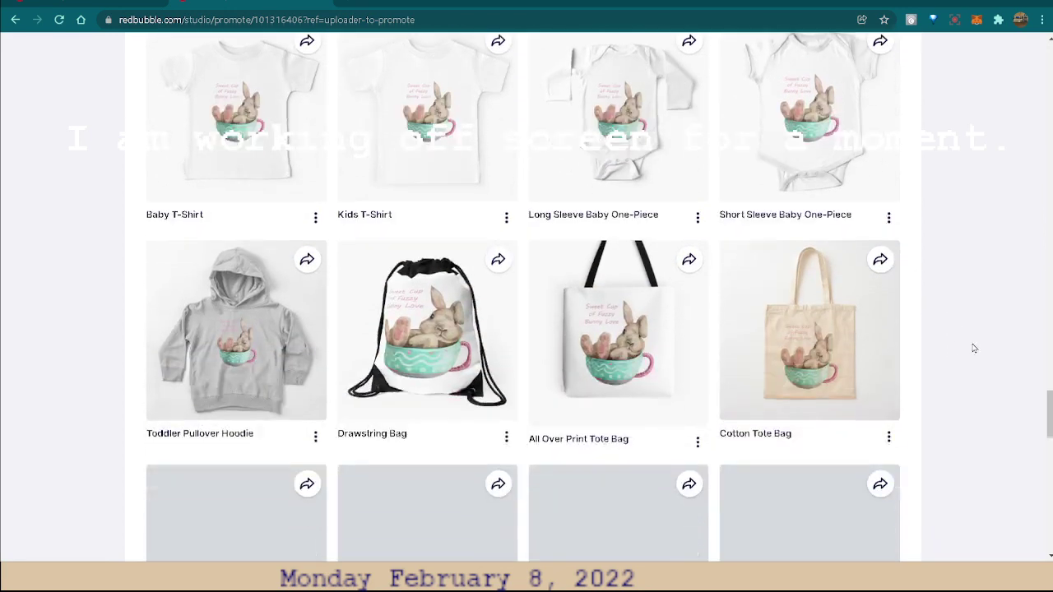
scroll(971, 345, down, 1)
scroll(983, 346, down, 1)
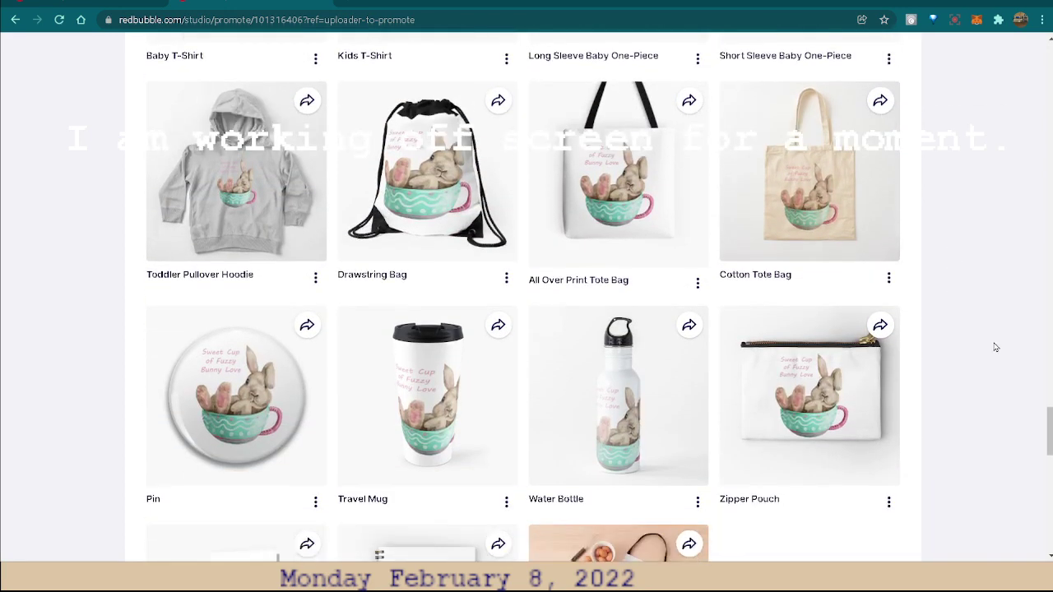
scroll(1000, 348, down, 1)
scroll(1012, 347, down, 1)
scroll(1025, 346, down, 1)
scroll(1025, 347, down, 1)
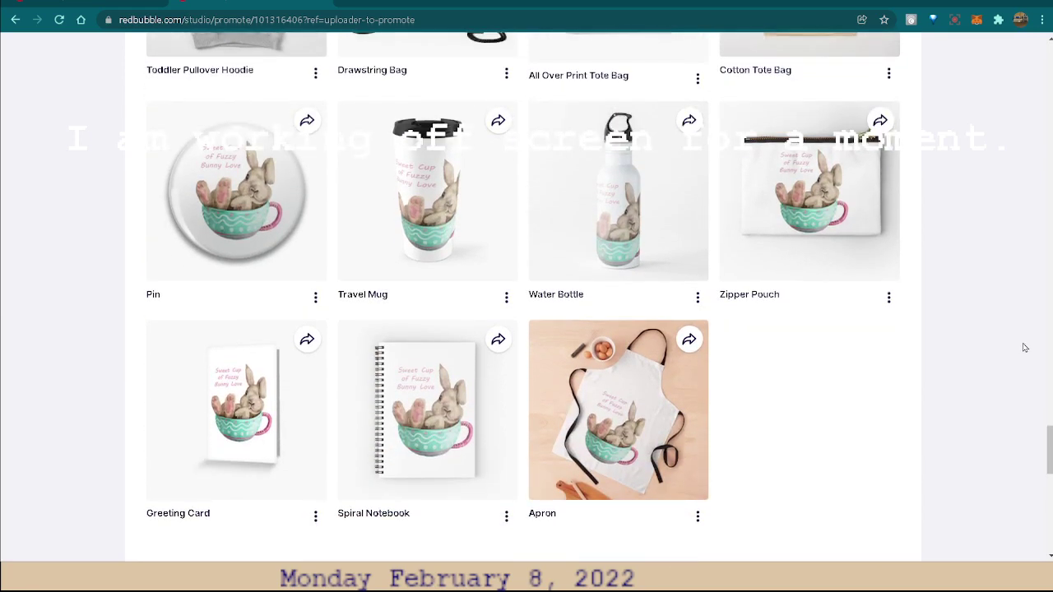
scroll(1025, 347, down, 1)
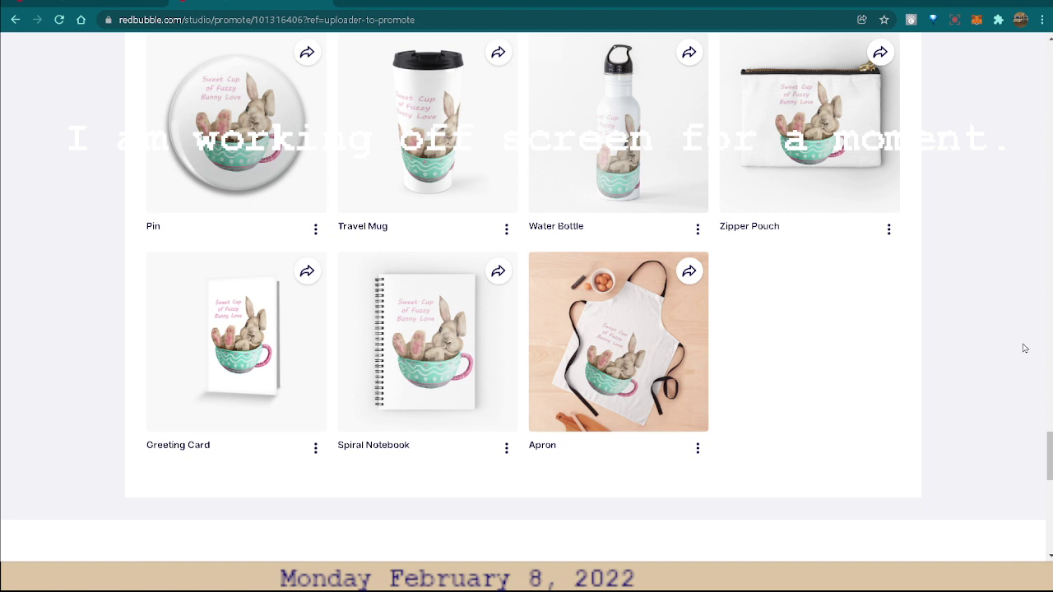
scroll(1025, 348, down, 1)
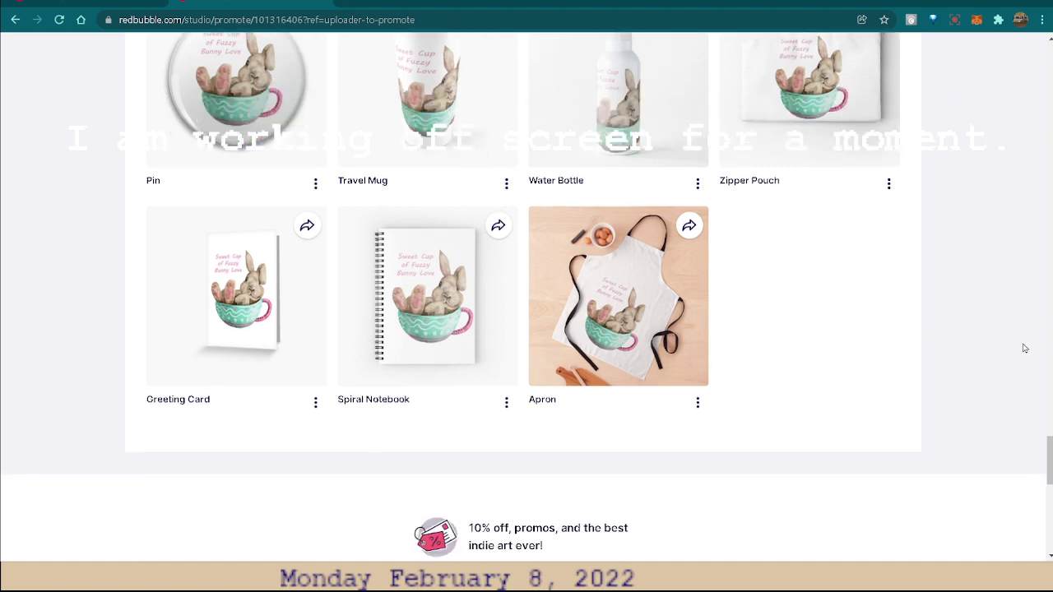
scroll(1025, 348, down, 1)
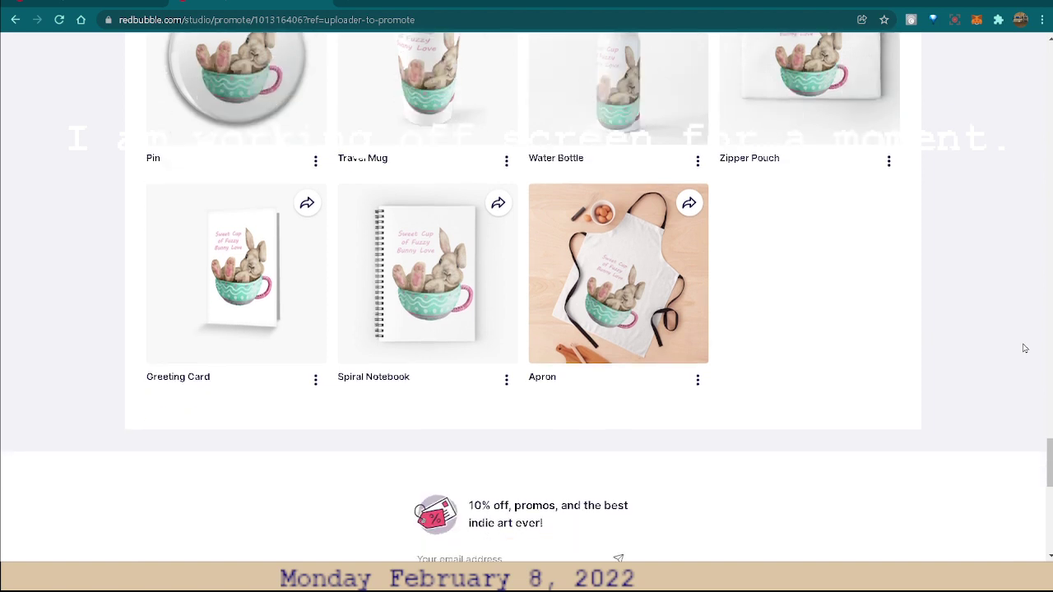
scroll(1025, 348, down, 3)
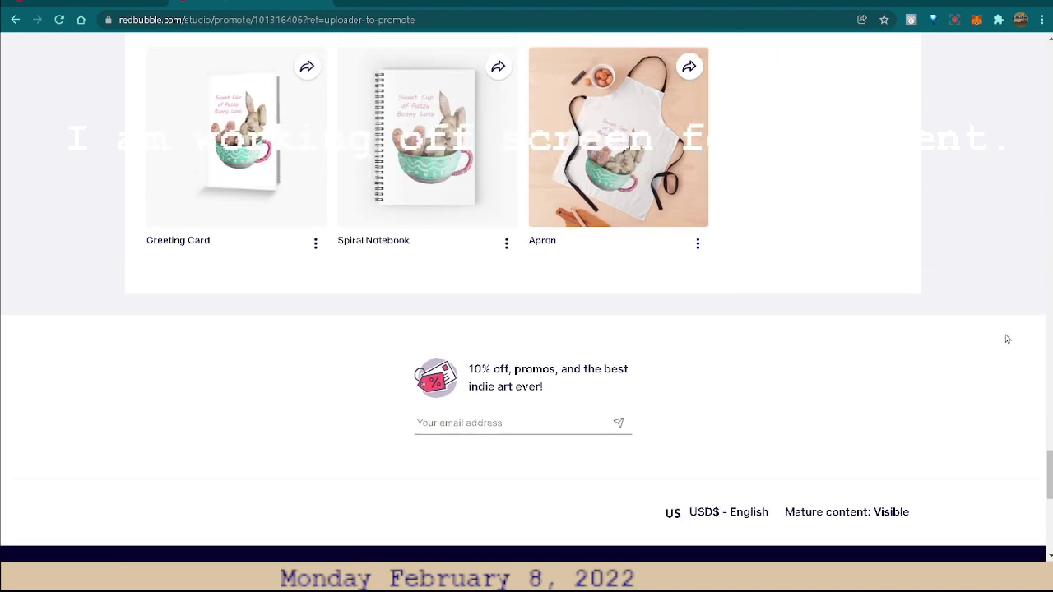
scroll(1024, 344, up, 4)
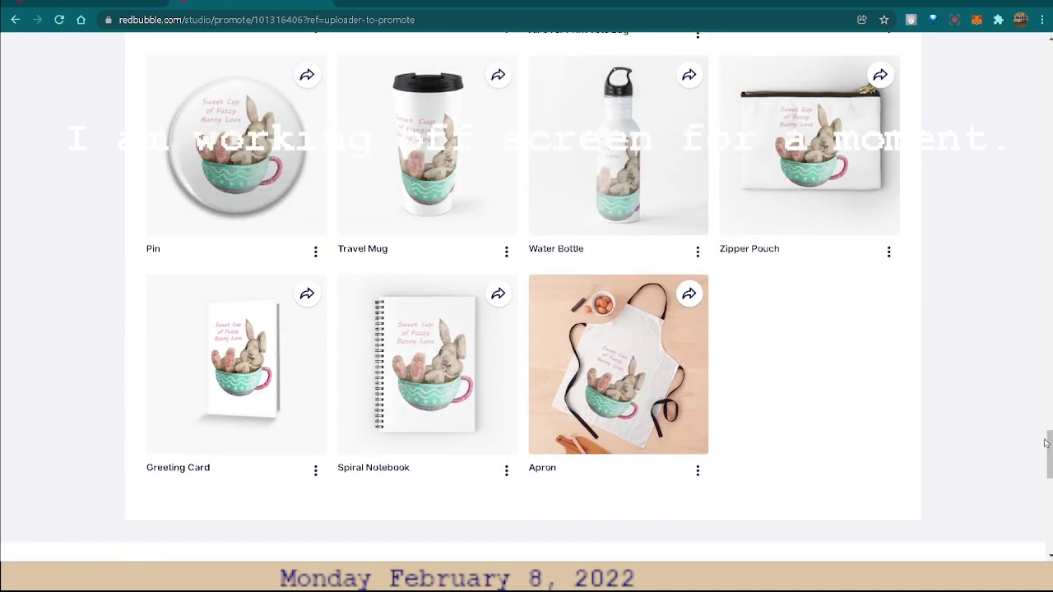
From the account avatar menu, go to the Dashboard, then to Manage Portfolio
drag(1050, 455, 1050, 49)
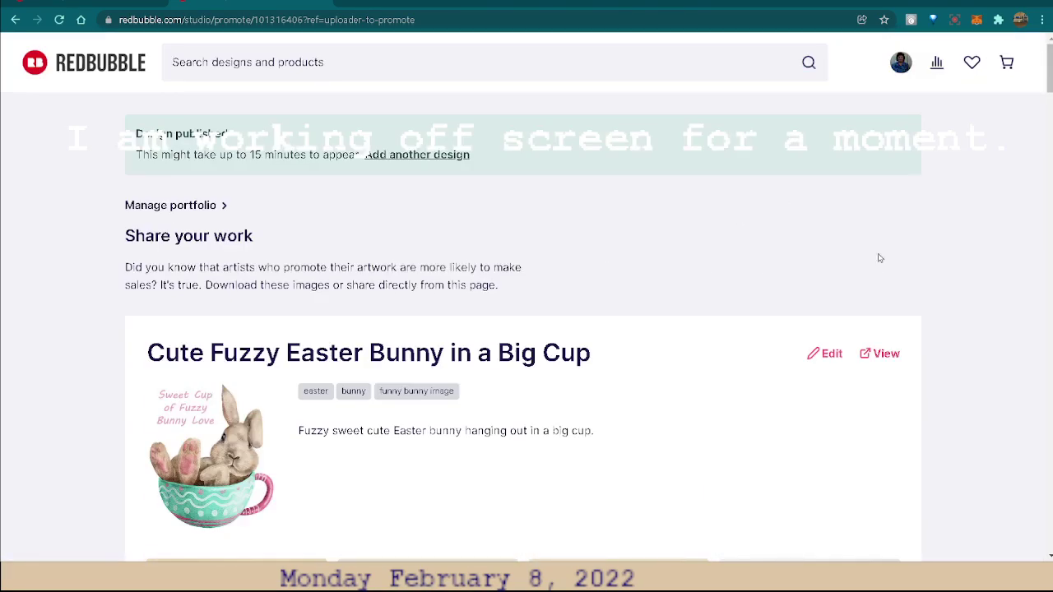
click(904, 70)
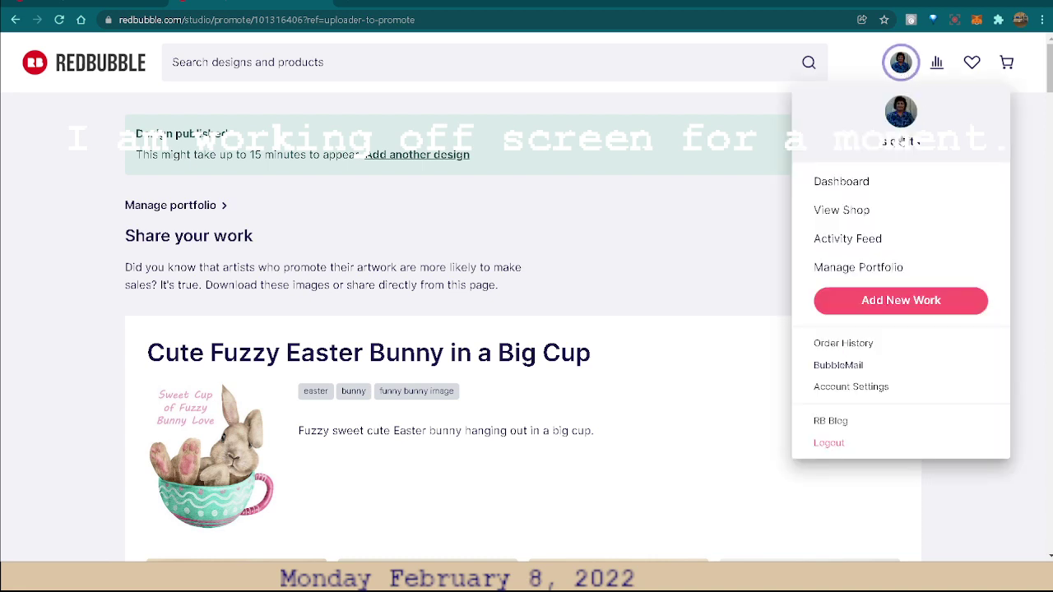
click(846, 181)
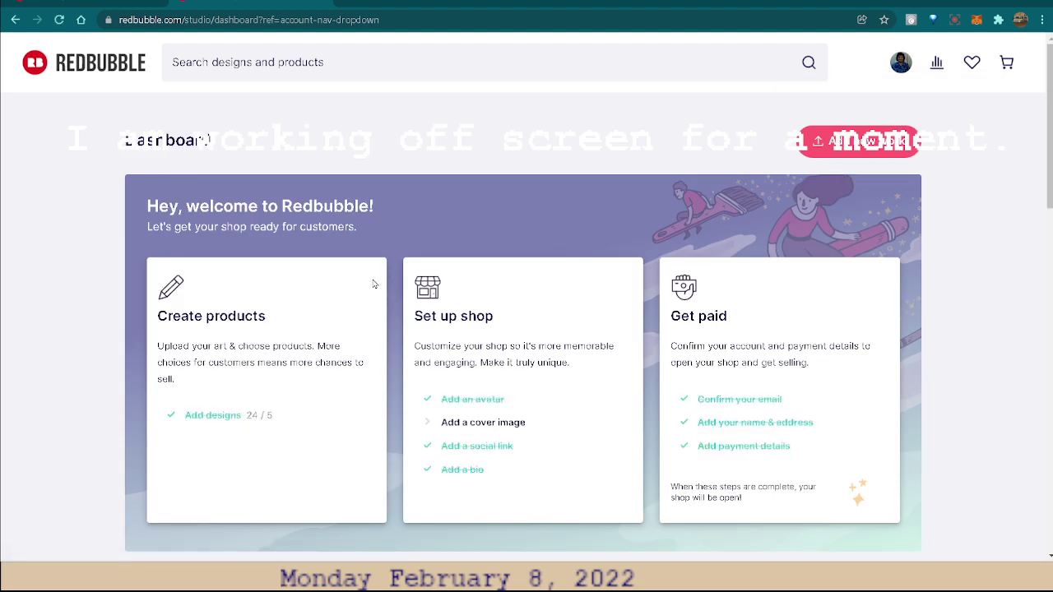
click(896, 67)
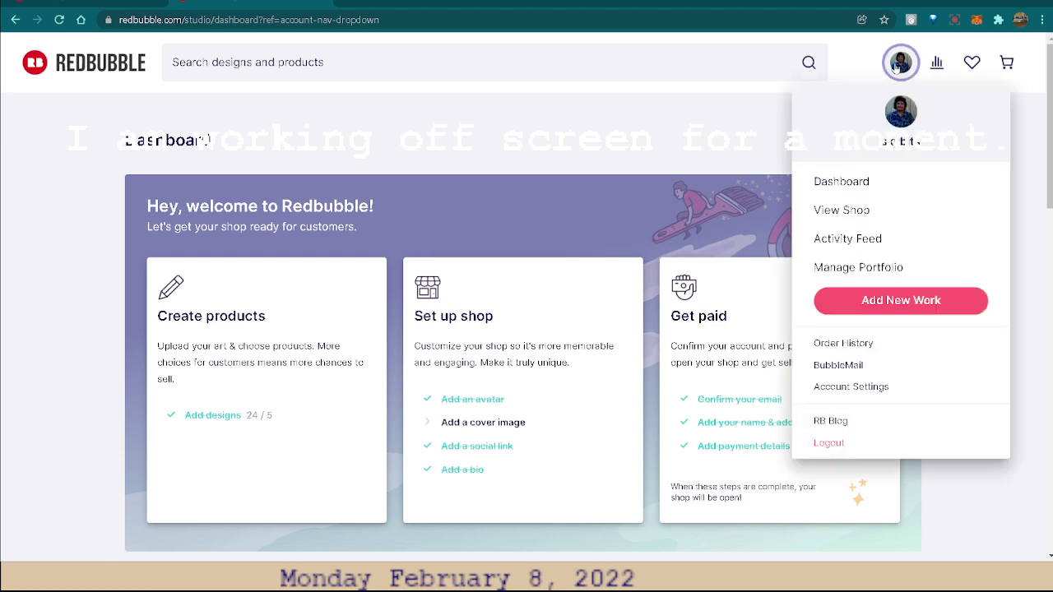
click(829, 271)
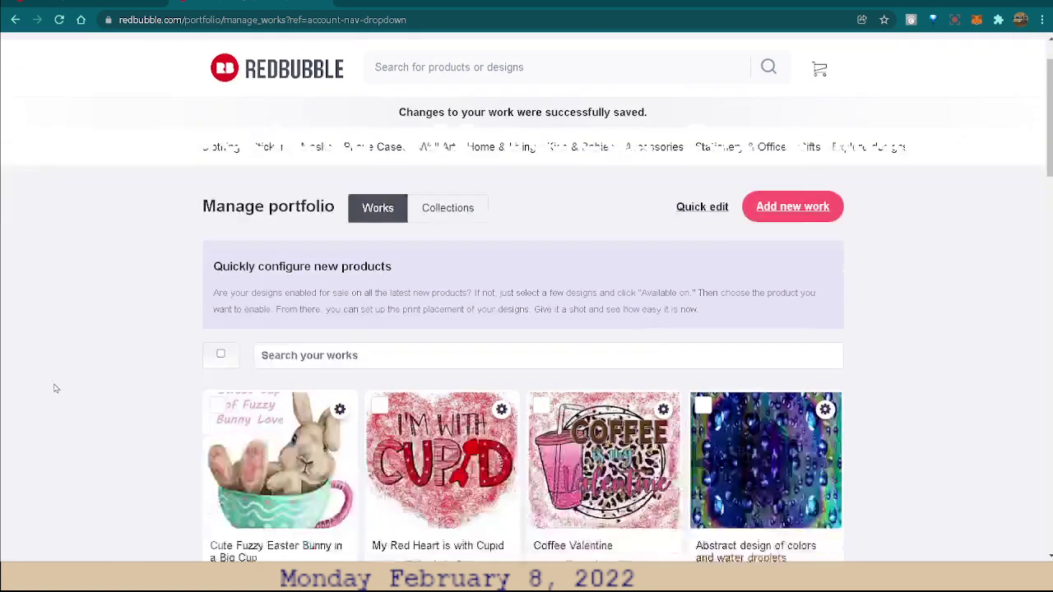
Select the Cute Fuzzy Easter Bunny in a Big Cup work and choose Promote products from its gear menu
scroll(58, 398, down, 1)
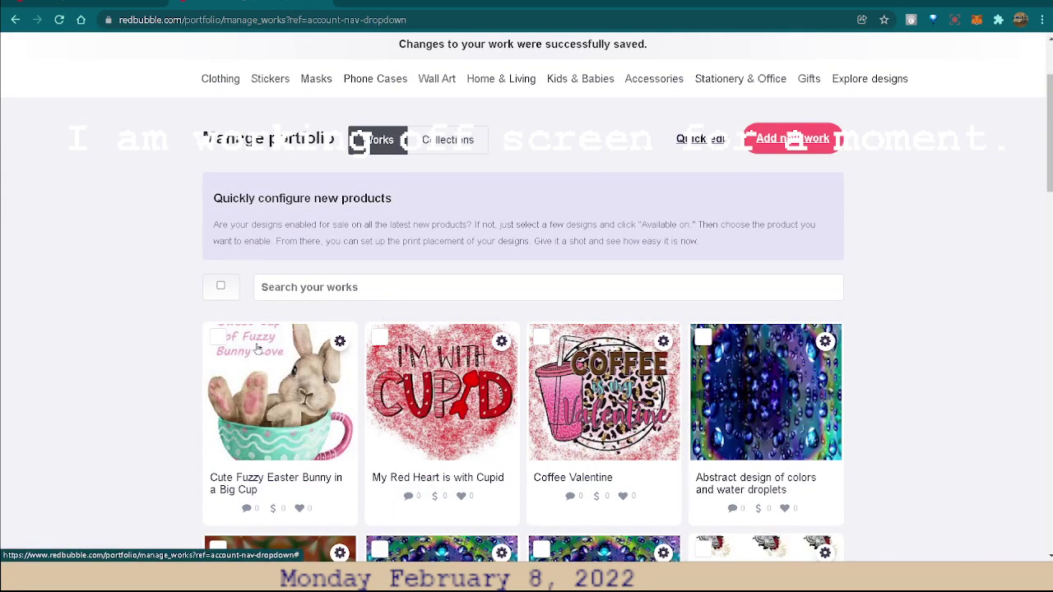
click(273, 376)
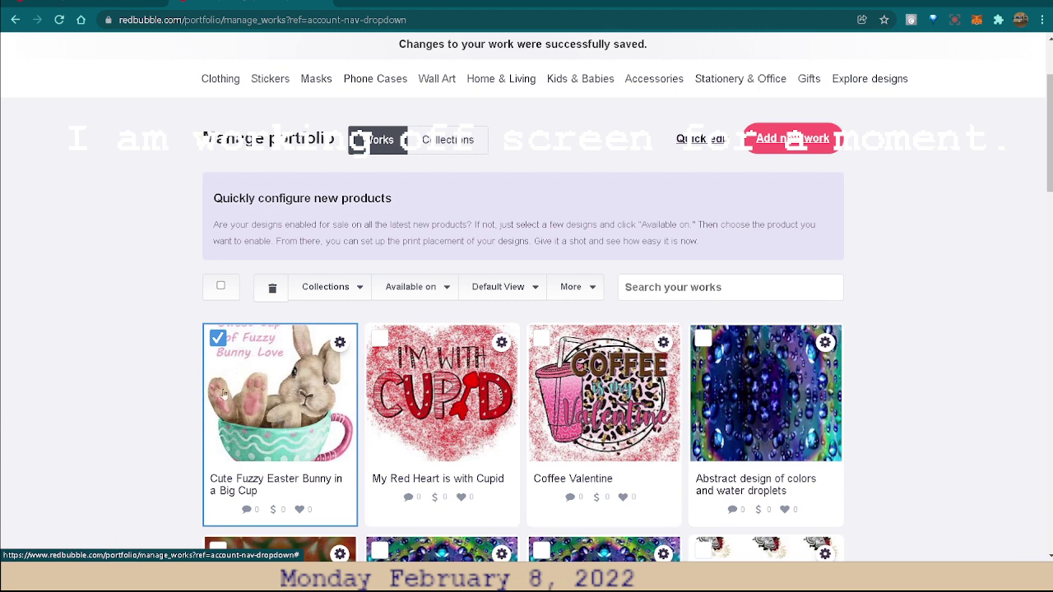
click(339, 343)
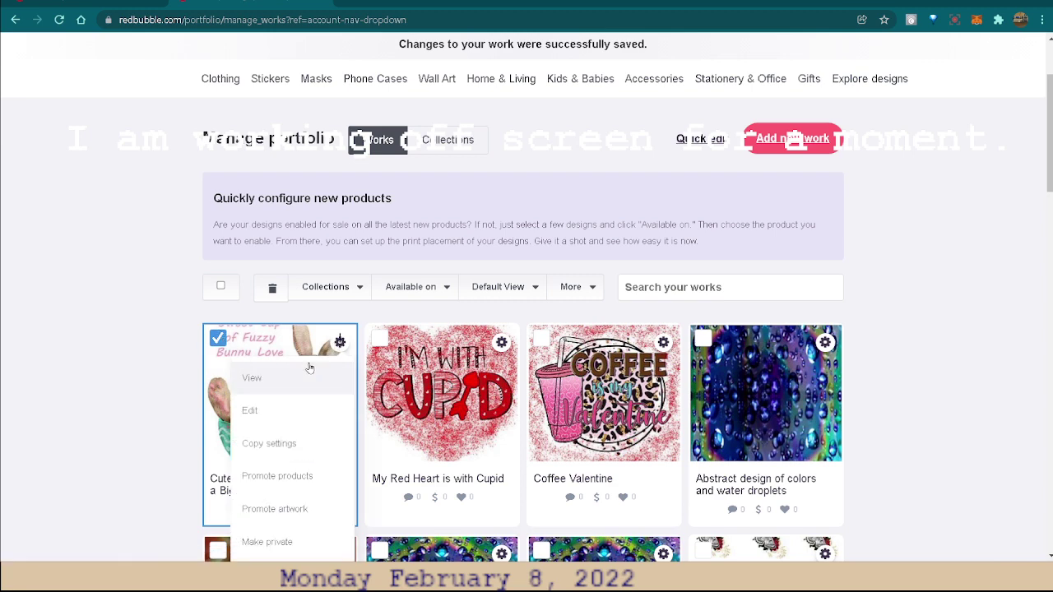
scroll(306, 370, down, 3)
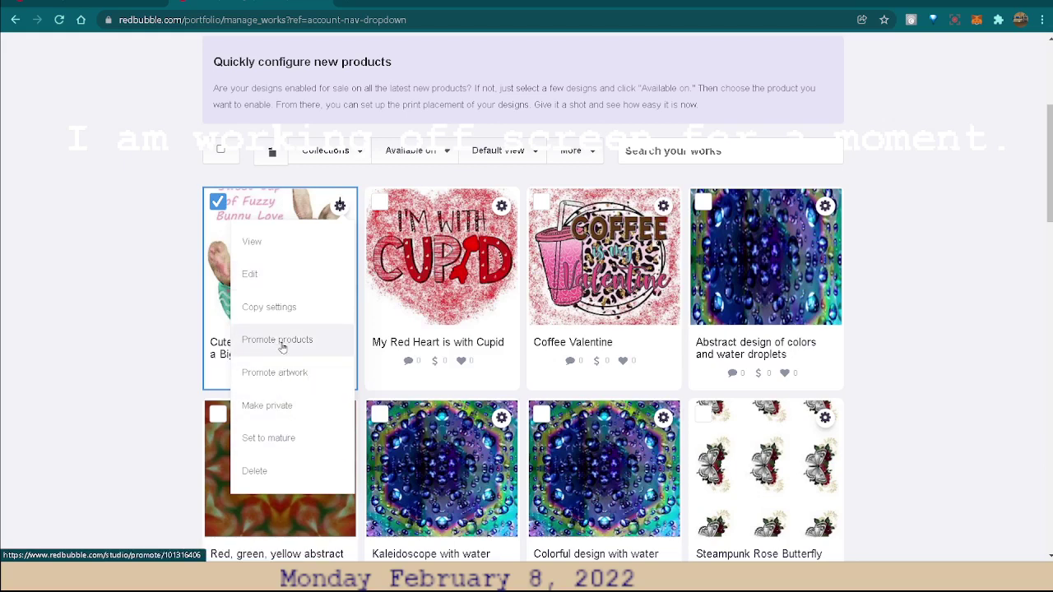
click(281, 343)
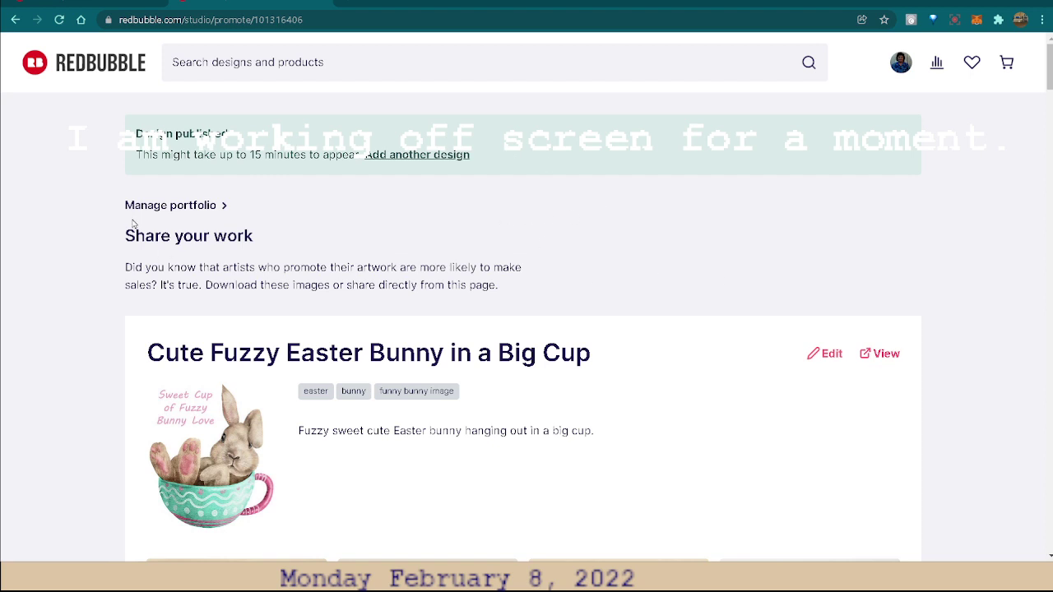
scroll(709, 243, down, 1)
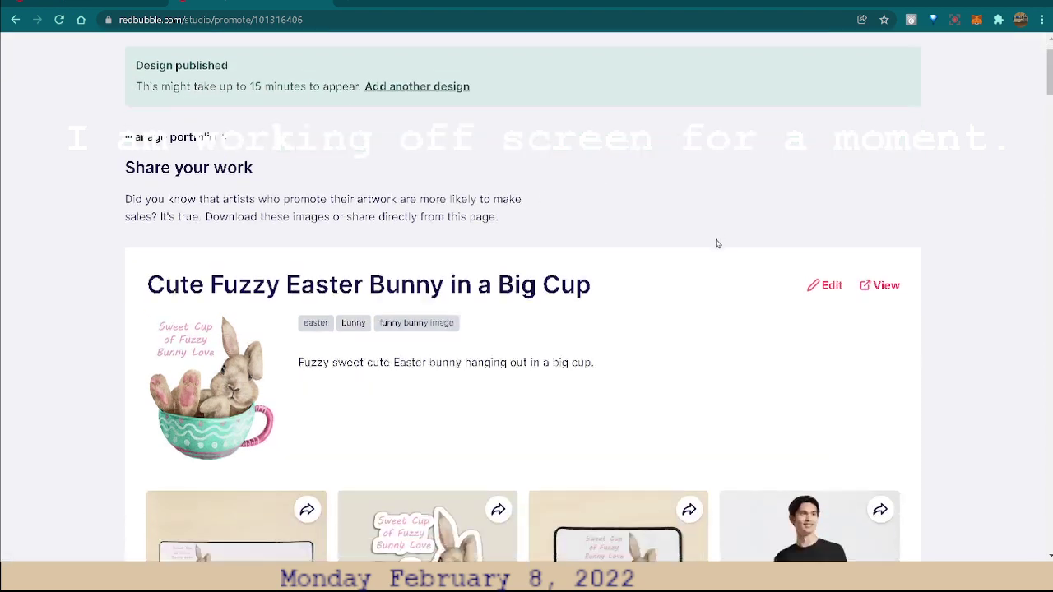
scroll(714, 234, down, 1)
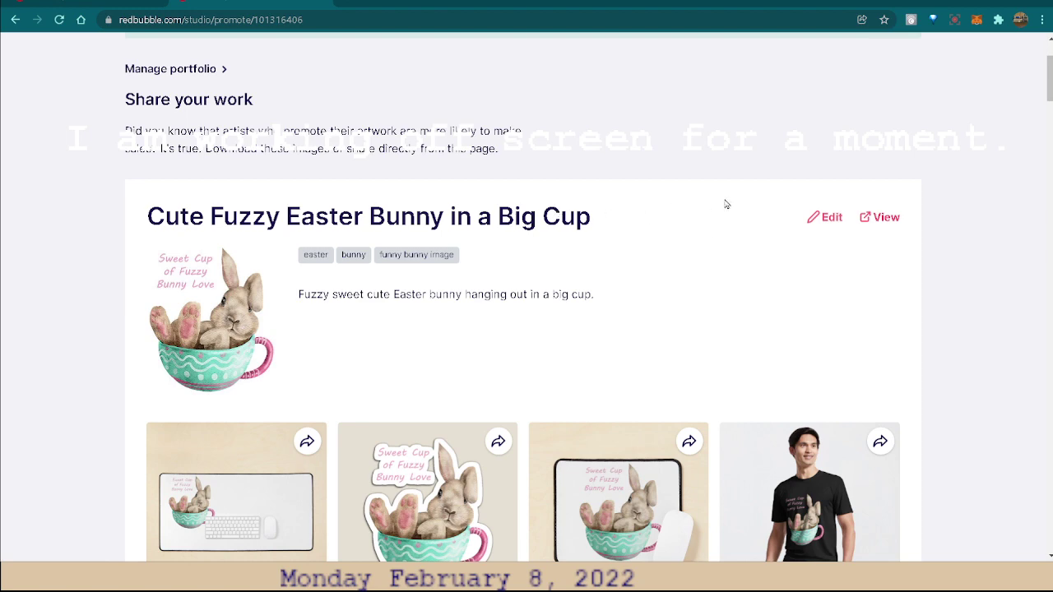
scroll(728, 198, up, 1)
scroll(727, 186, up, 1)
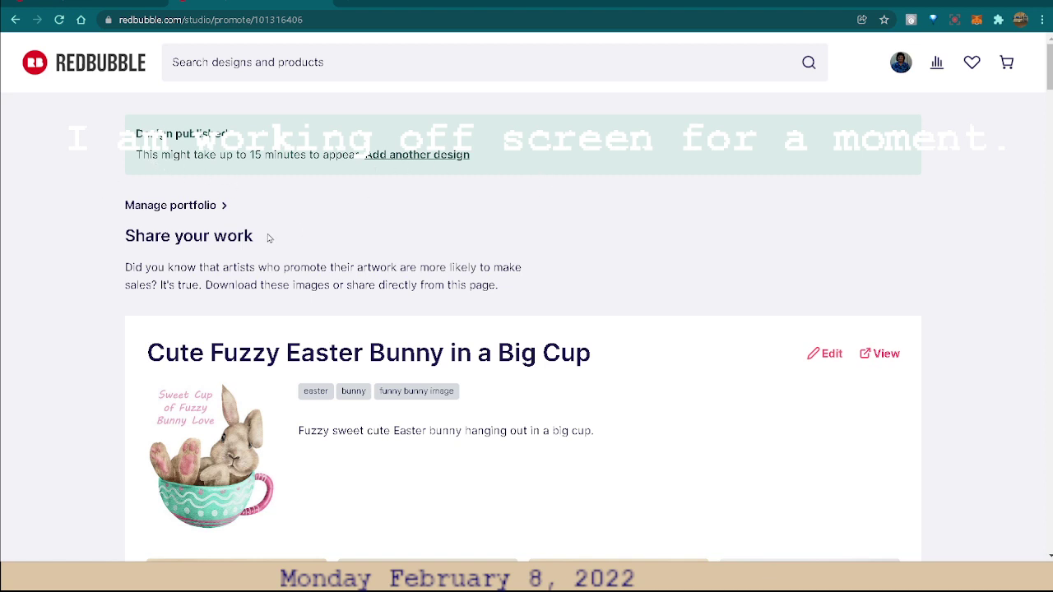
click(174, 235)
click(180, 237)
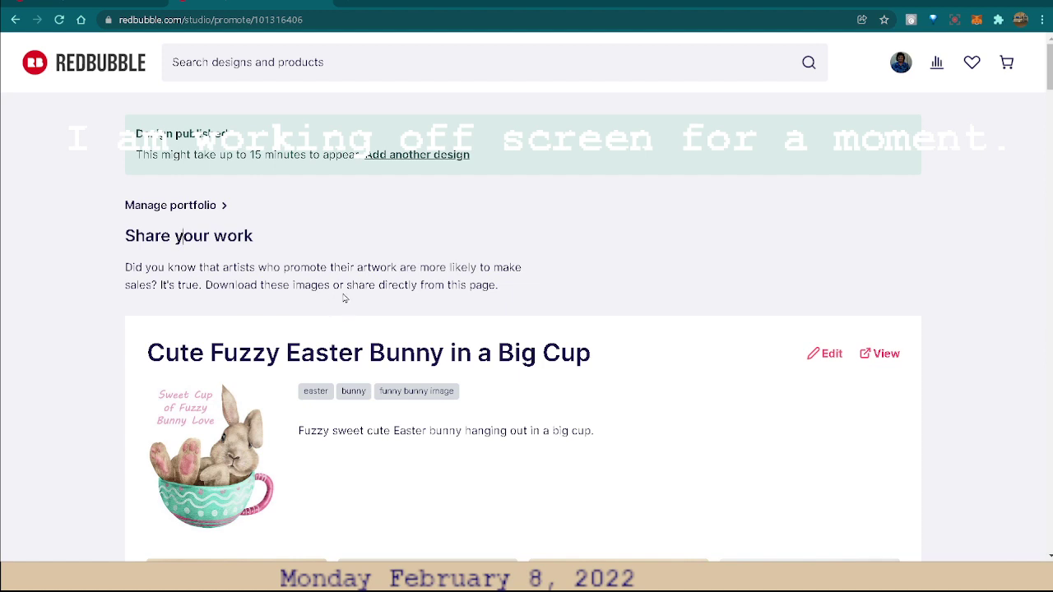
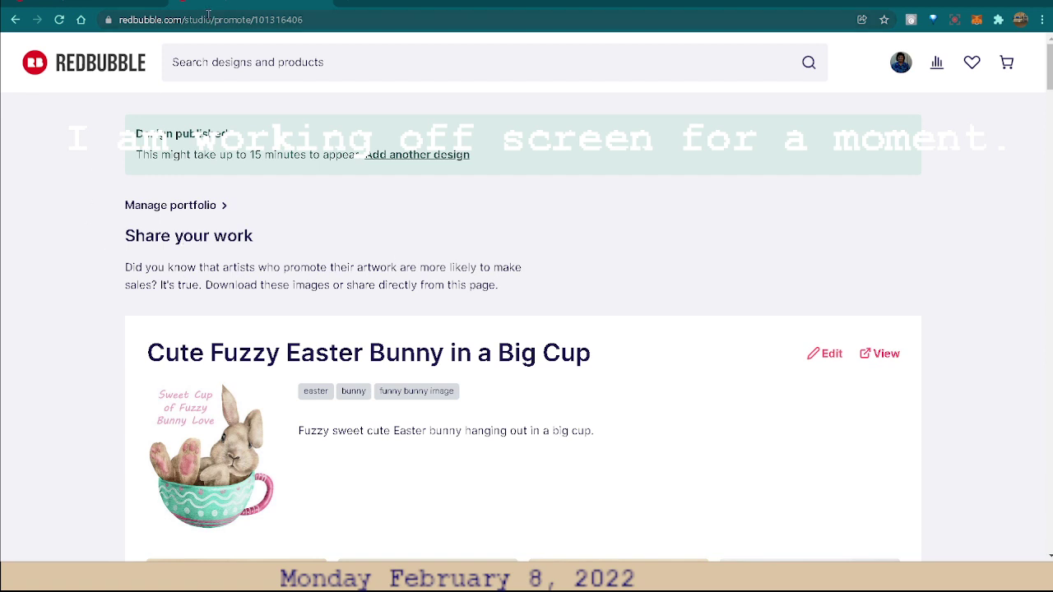
Copy the full promote-page URL of 'Cute Fuzzy Easter Bunny in a Big Cup' from the address bar
click(208, 18)
click(209, 20)
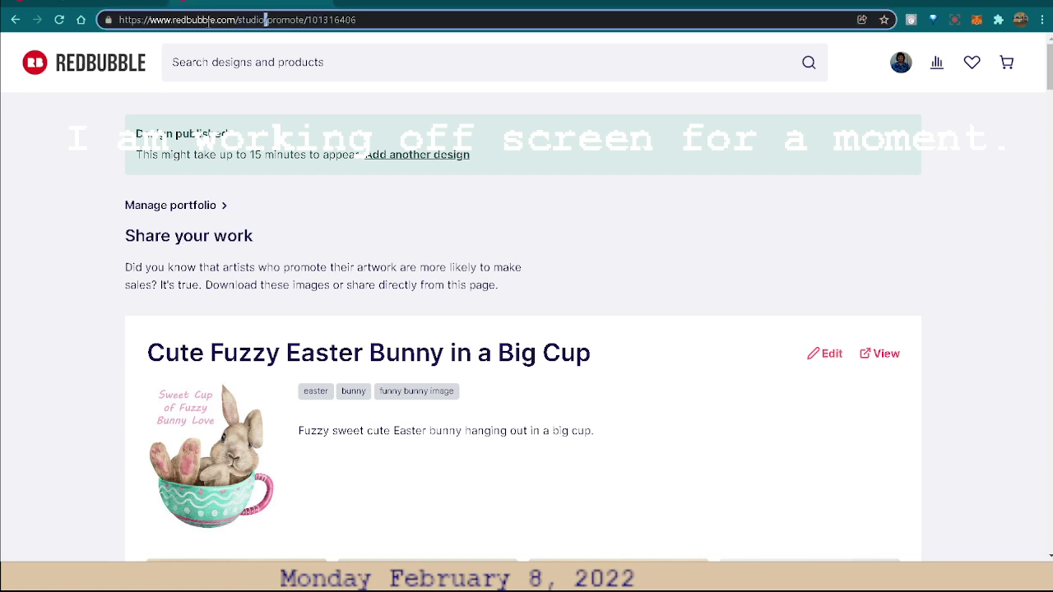
triple_click(210, 23)
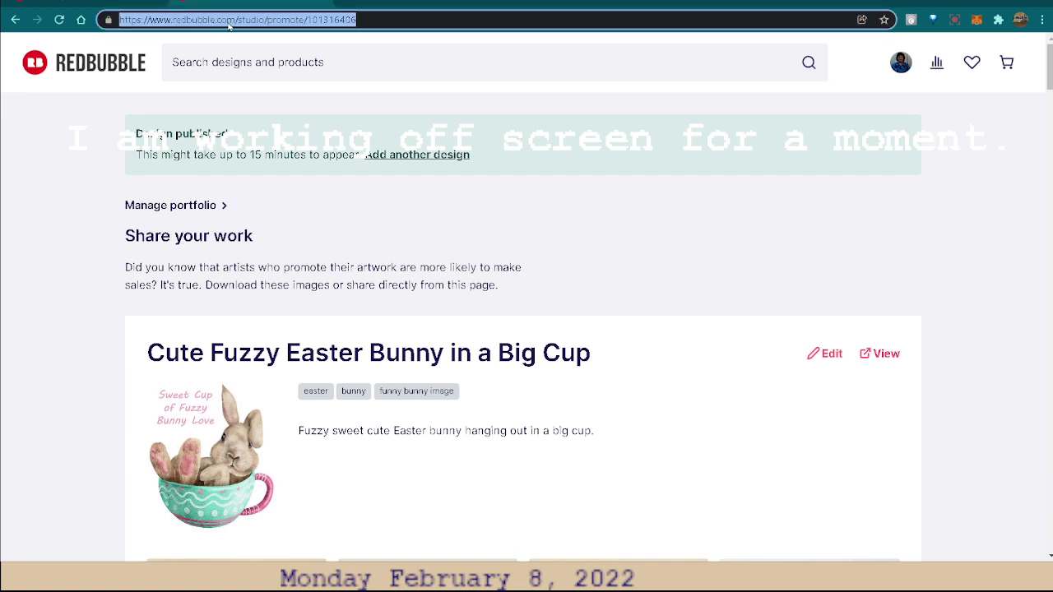
right_click(229, 26)
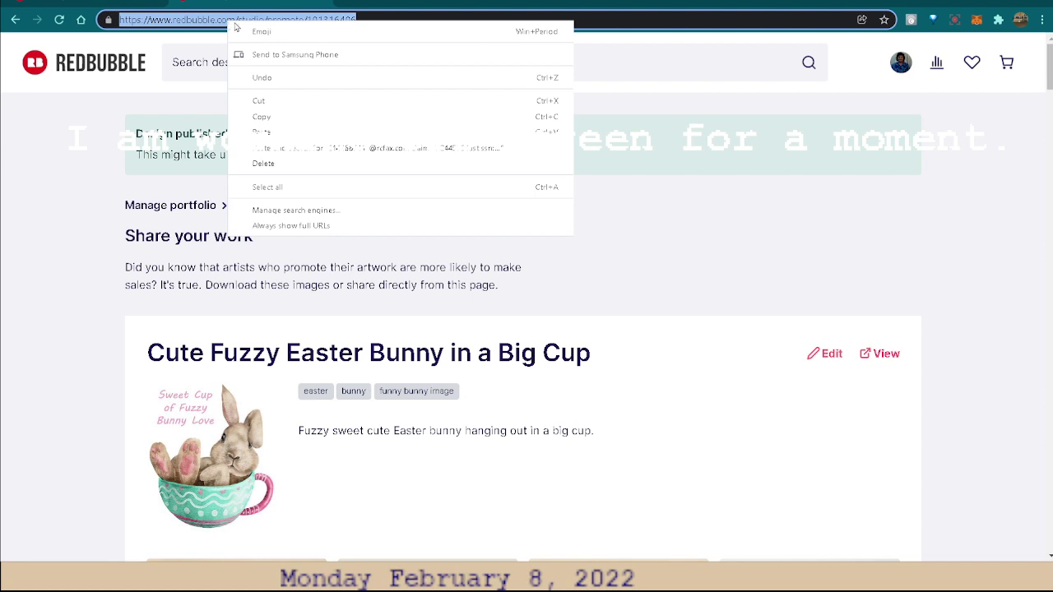
click(262, 117)
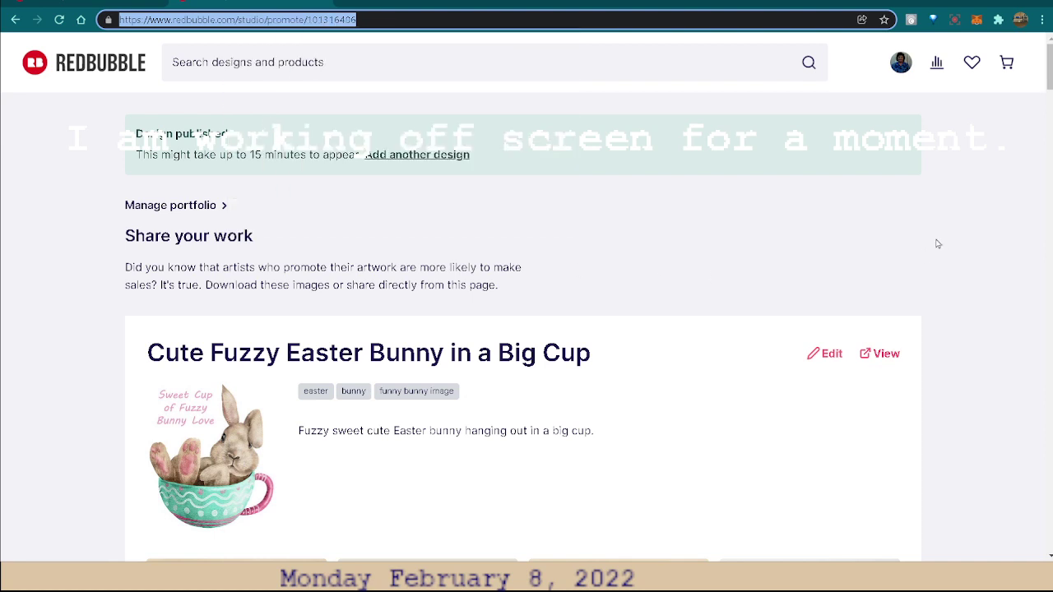
Scroll down to the Desk Mat, Magnet, Mouse Pad, T-shirt and Lightweight Hoodie mockups
scroll(946, 241, down, 1)
scroll(967, 242, down, 1)
scroll(973, 243, down, 1)
scroll(975, 246, down, 1)
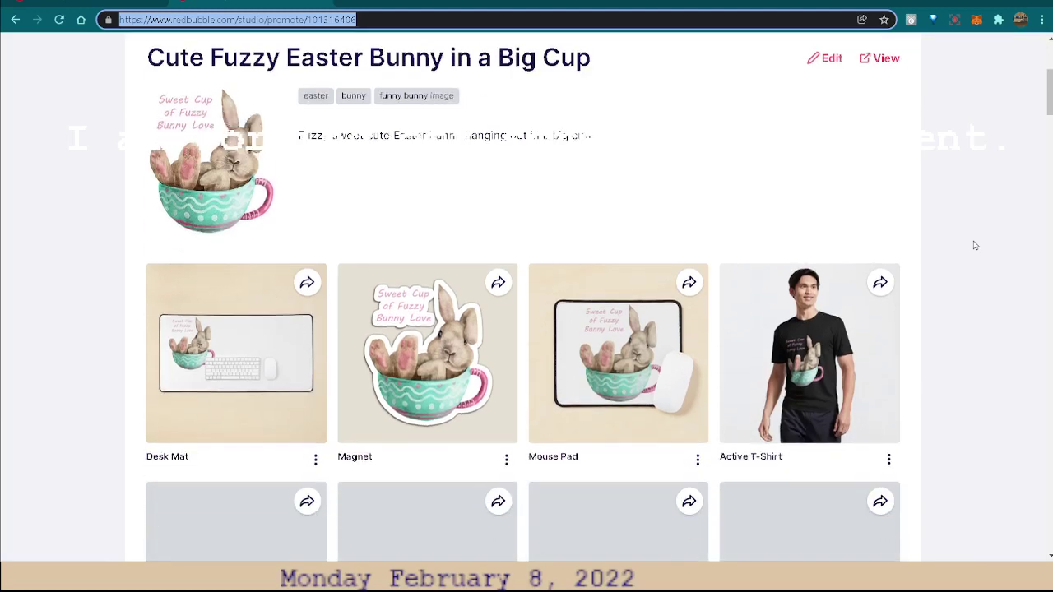
scroll(975, 245, down, 1)
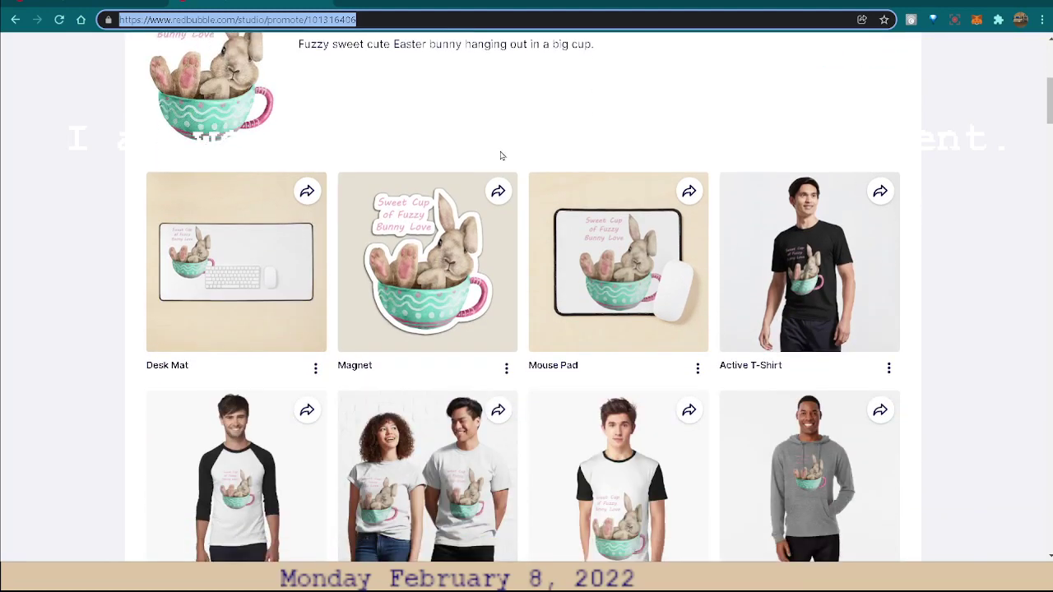
scroll(892, 232, down, 1)
scroll(872, 227, down, 1)
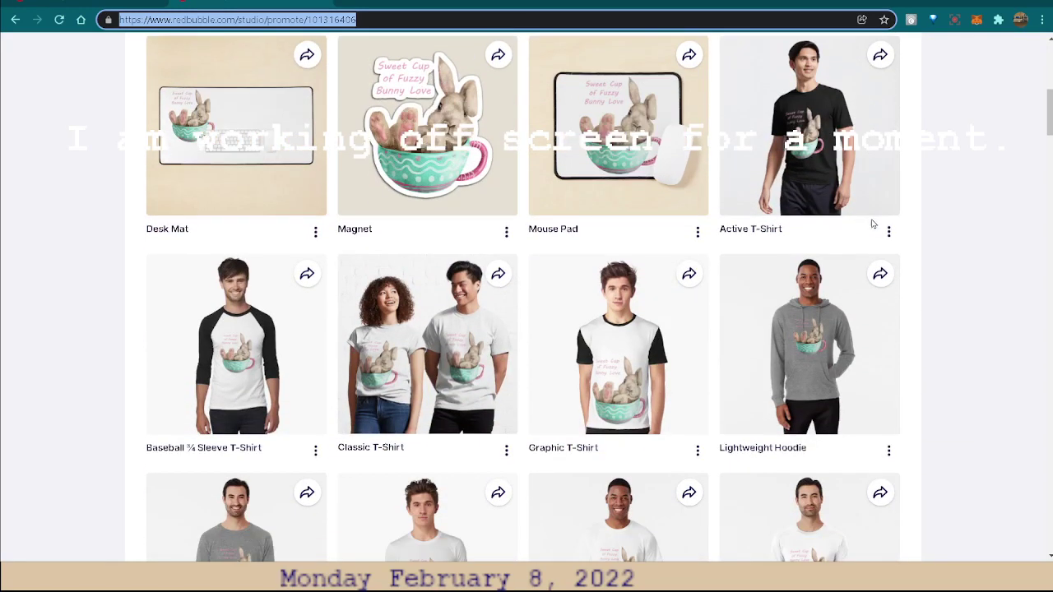
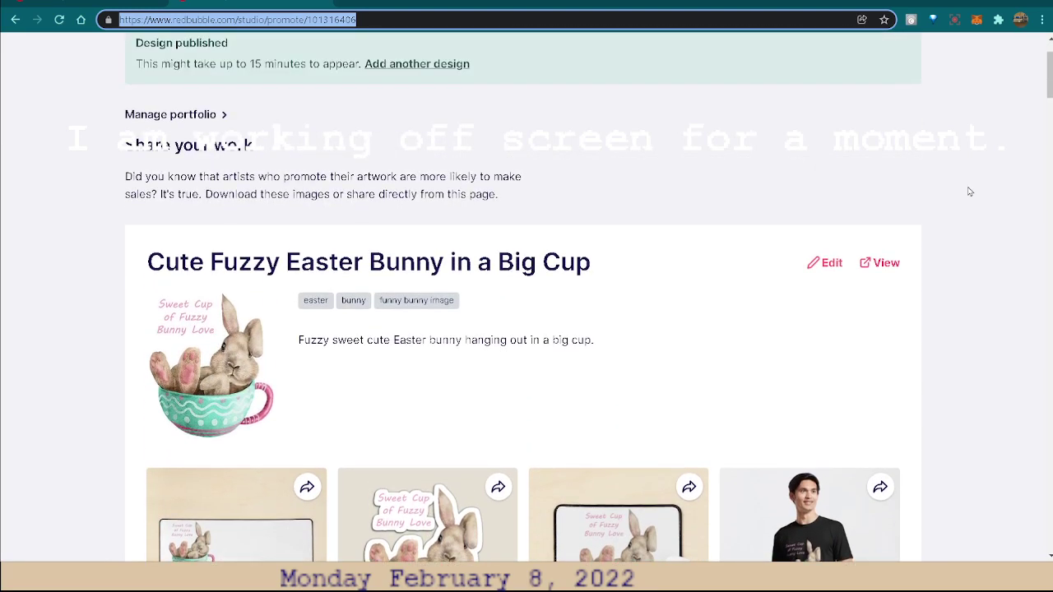
scroll(968, 188, up, 1)
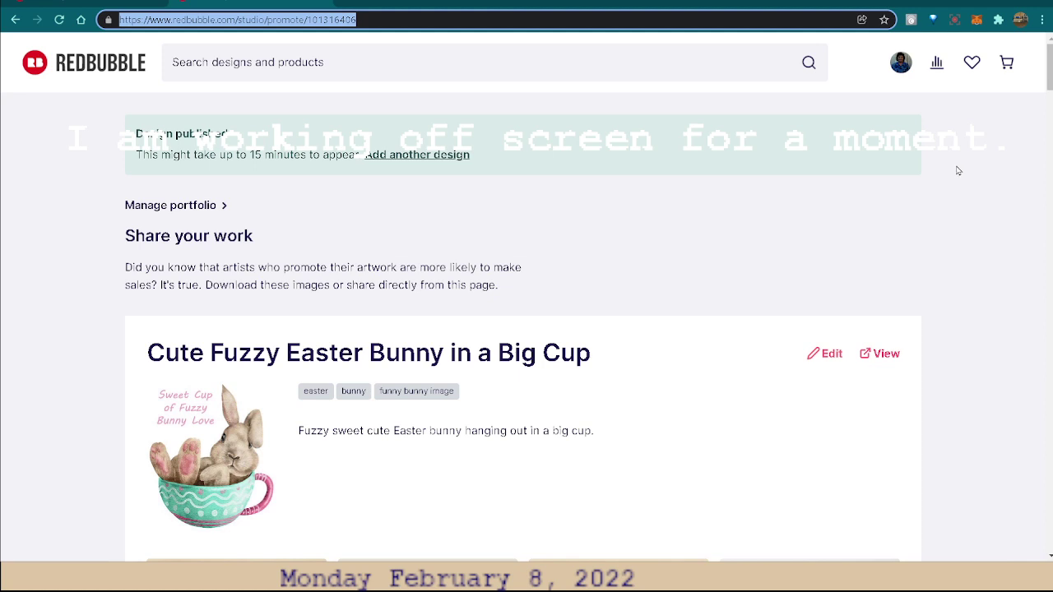
scroll(957, 168, down, 2)
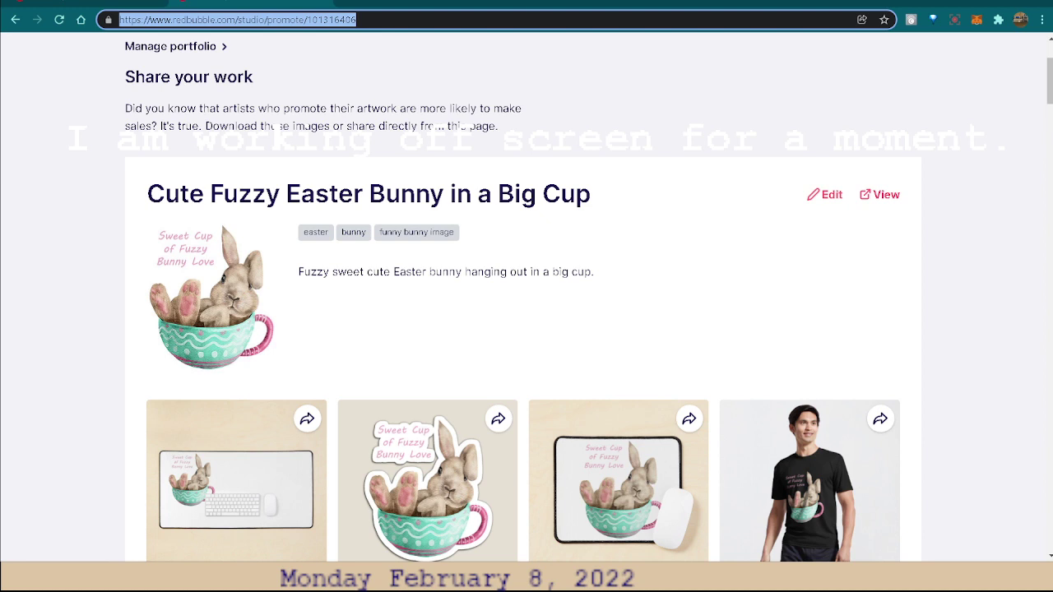
key(alt+Tab)
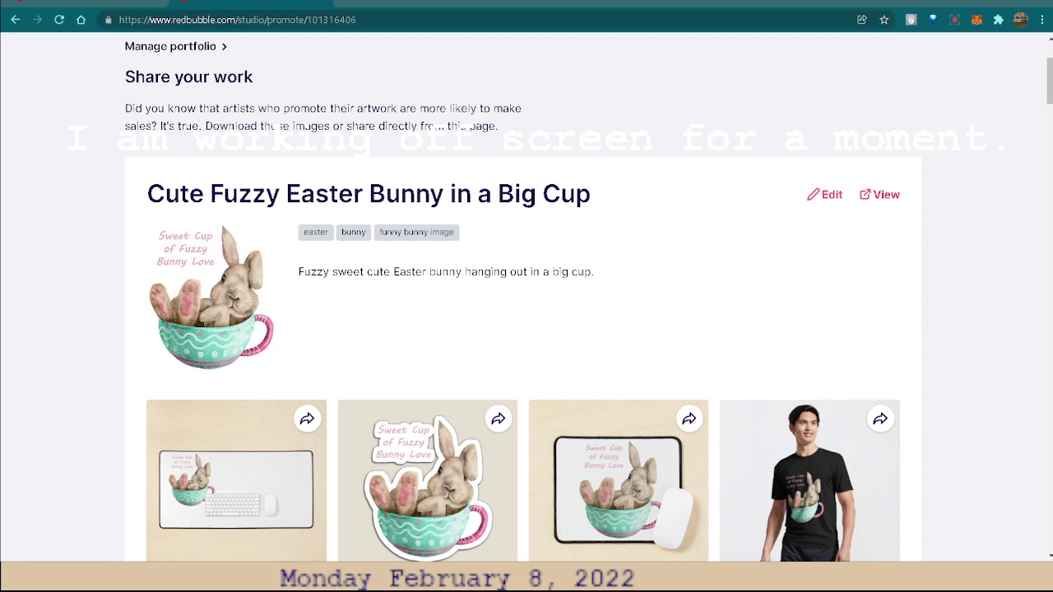